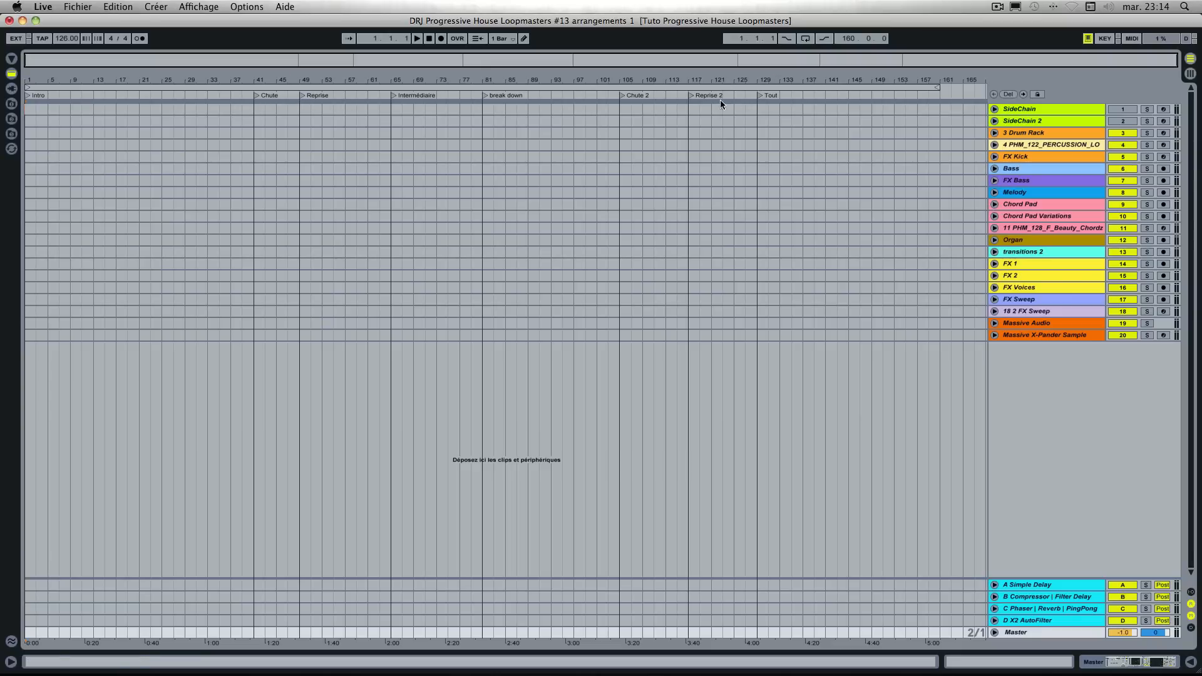
# Step: Reset the playback position to the start of the arrangement
pyautogui.rightClick(562, 94)
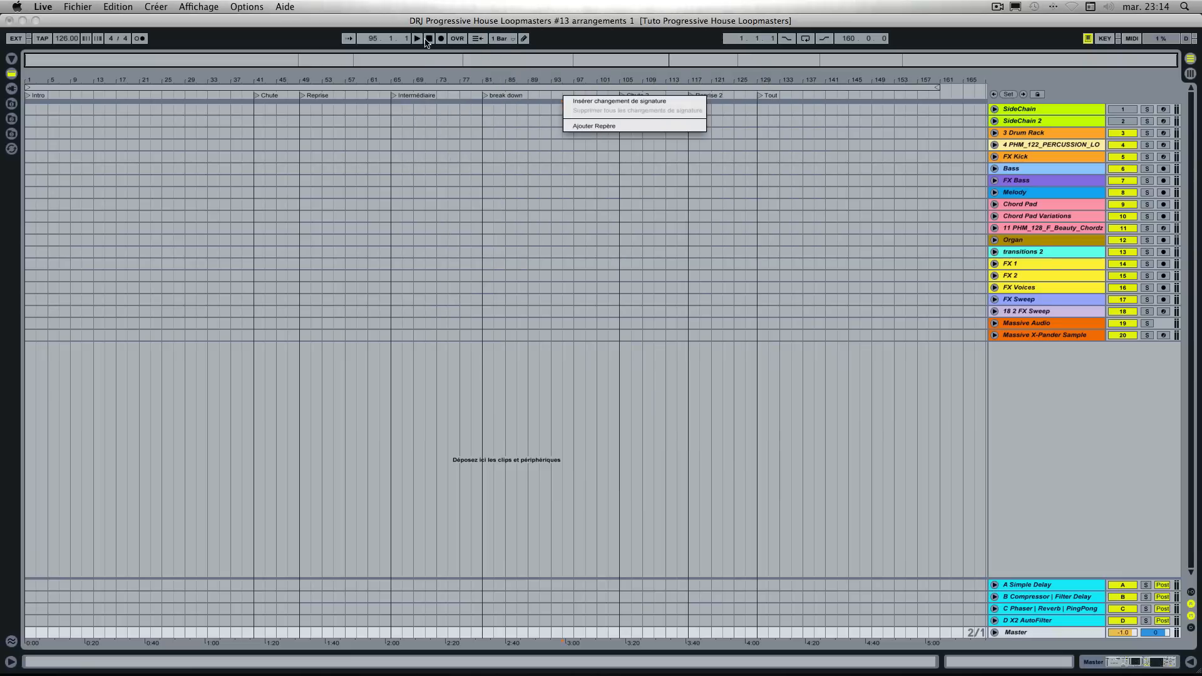
pyautogui.click(428, 40)
pyautogui.click(429, 39)
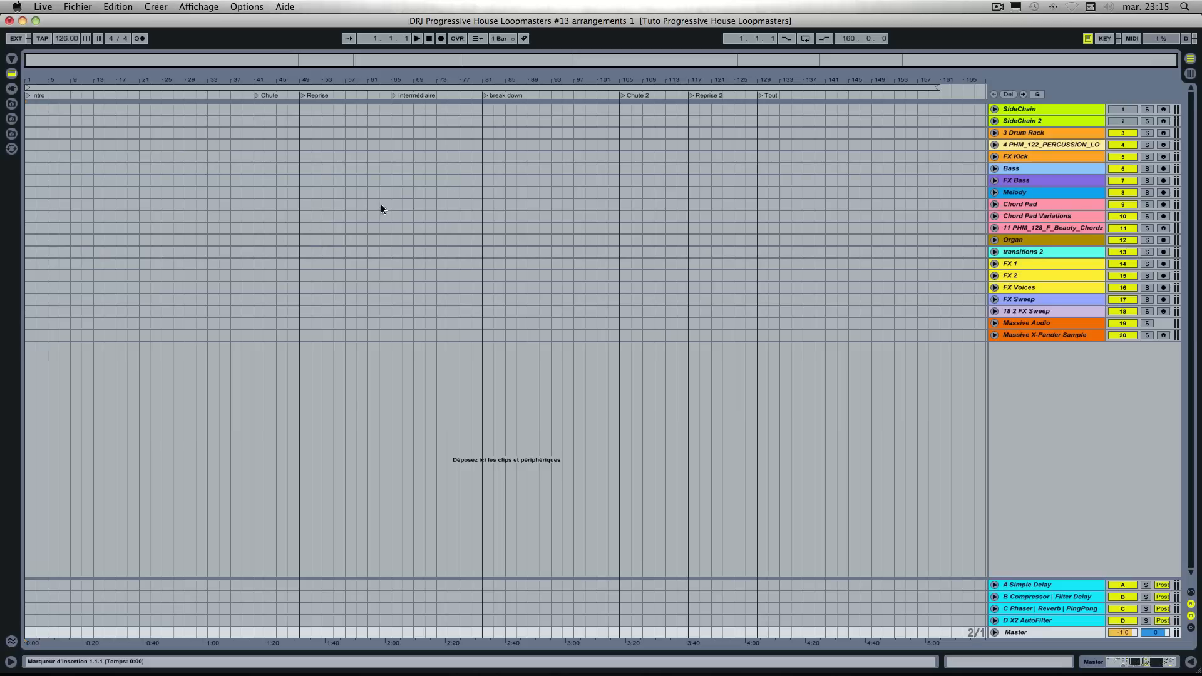
# Step: Audition the first Chord Pad clip in Session View, then stop playback
pyautogui.press('Tab')
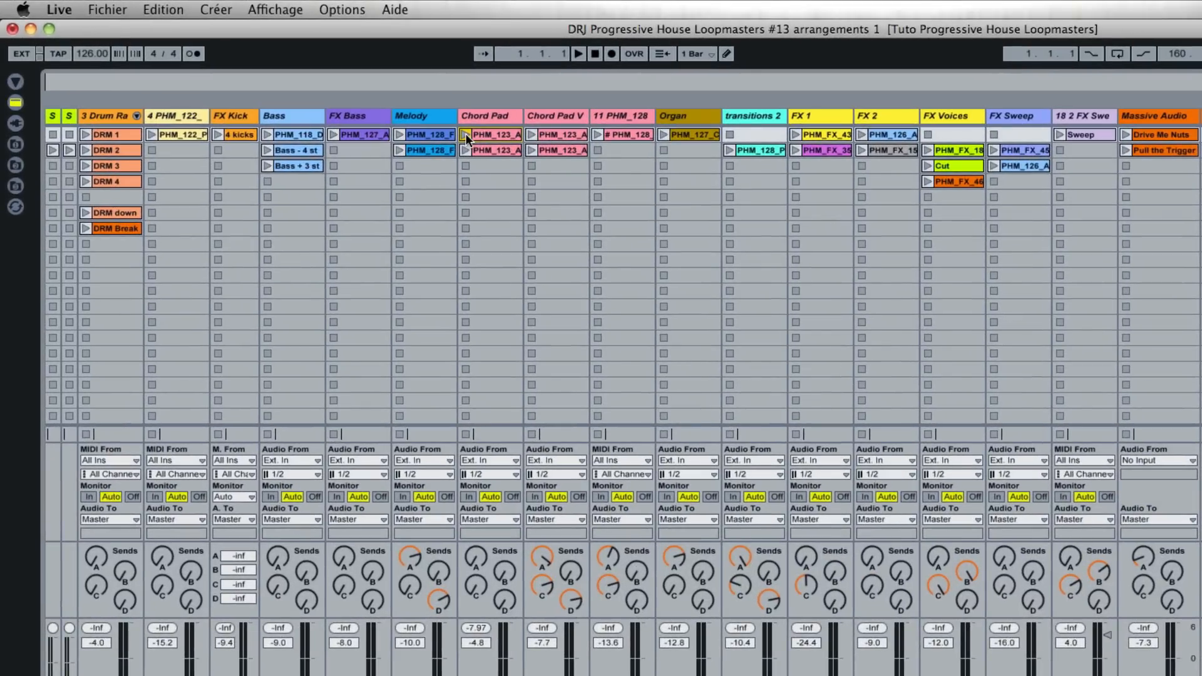
pyautogui.click(465, 133)
pyautogui.click(465, 165)
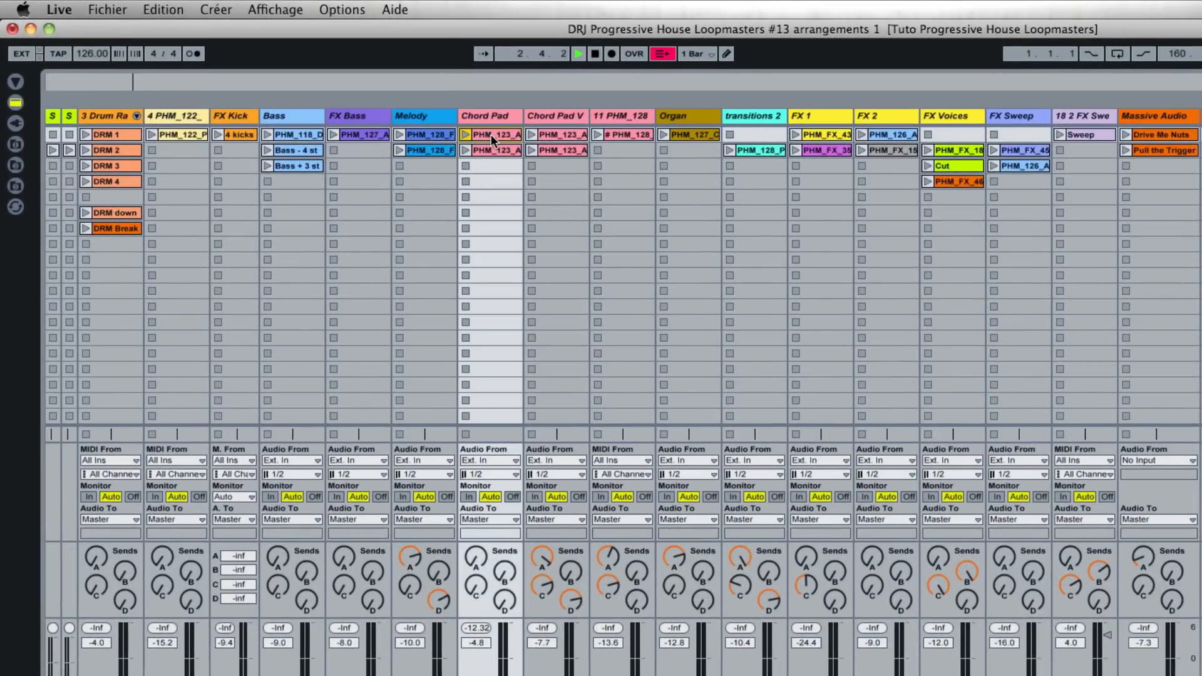
pyautogui.click(593, 54)
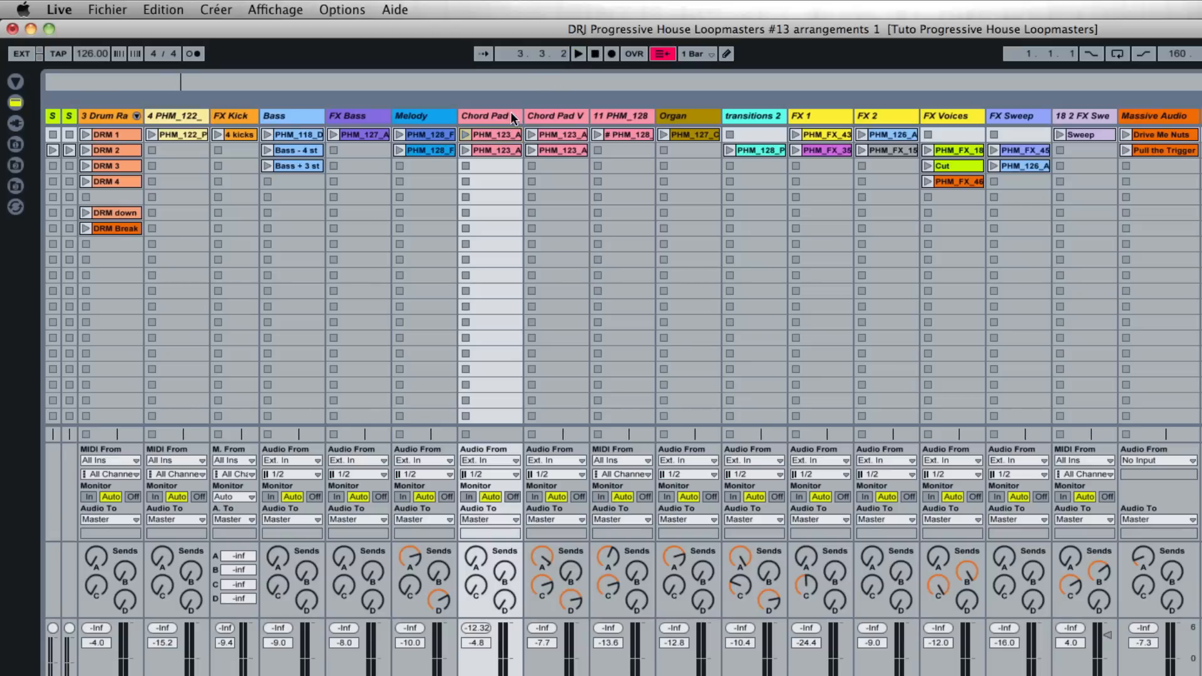
# Step: Transfer the PHM_123_Am_Dream_Chords_01 clip from Session View to the Chord Pad track in the arrangement at bar 157
pyautogui.click(493, 133)
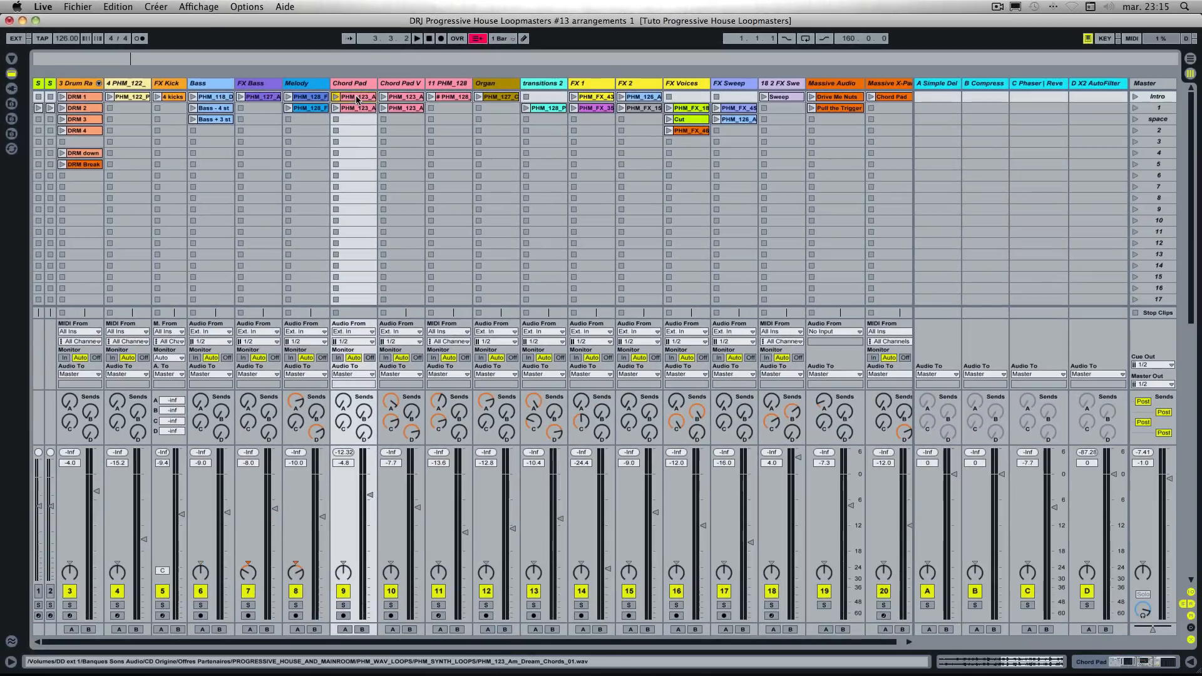
pyautogui.press('Tab')
pyautogui.moveTo(357, 97)
pyautogui.mouseDown()
pyautogui.moveTo(373, 142)
pyautogui.moveTo(593, 190)
pyautogui.moveTo(924, 207)
pyautogui.mouseUp()
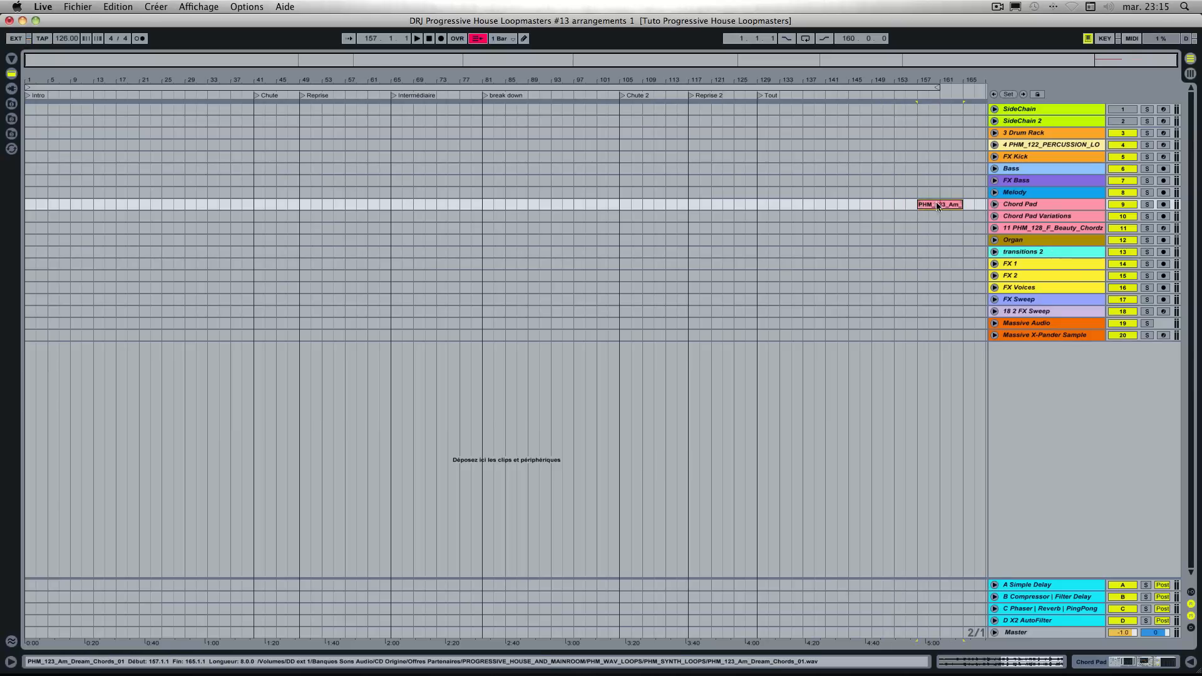
# Step: Move the chord clip on the Chord Pad track so it starts at 37.3.1, ahead of the Chute marker
pyautogui.moveTo(939, 201); pyautogui.dragTo(213, 213)
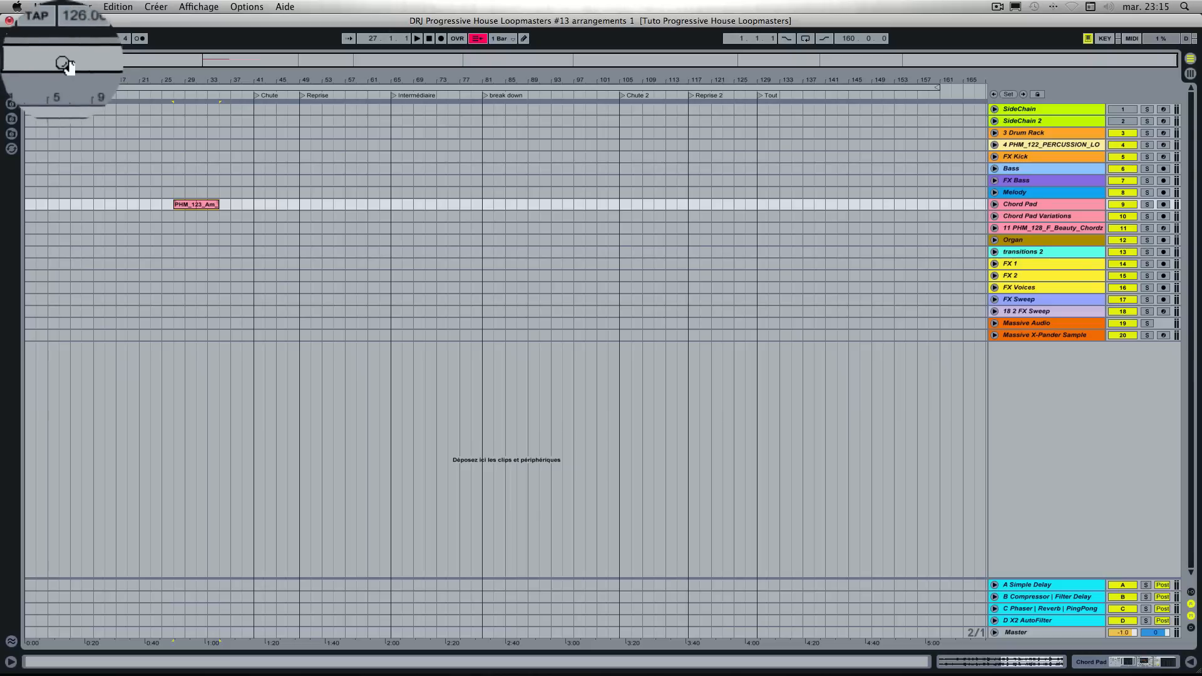
pyautogui.moveTo(56, 62); pyautogui.dragTo(56, 148)
pyautogui.moveTo(36, 60); pyautogui.dragTo(36, 73)
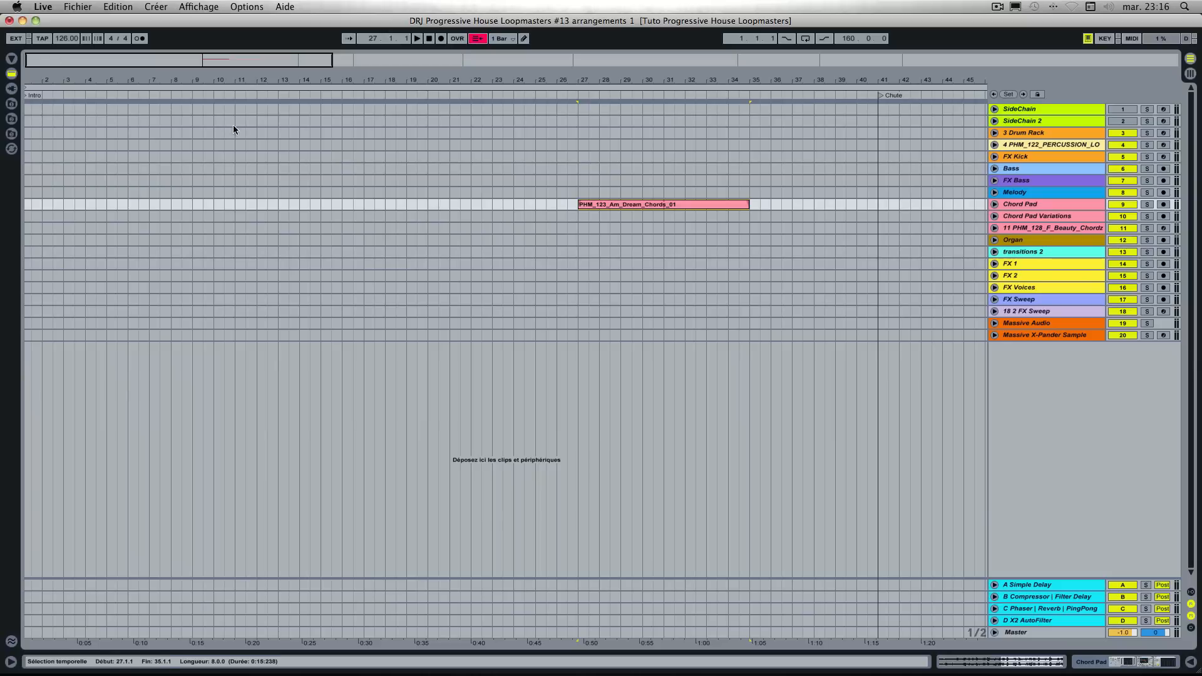
pyautogui.hscroll(-1, 138, 110)
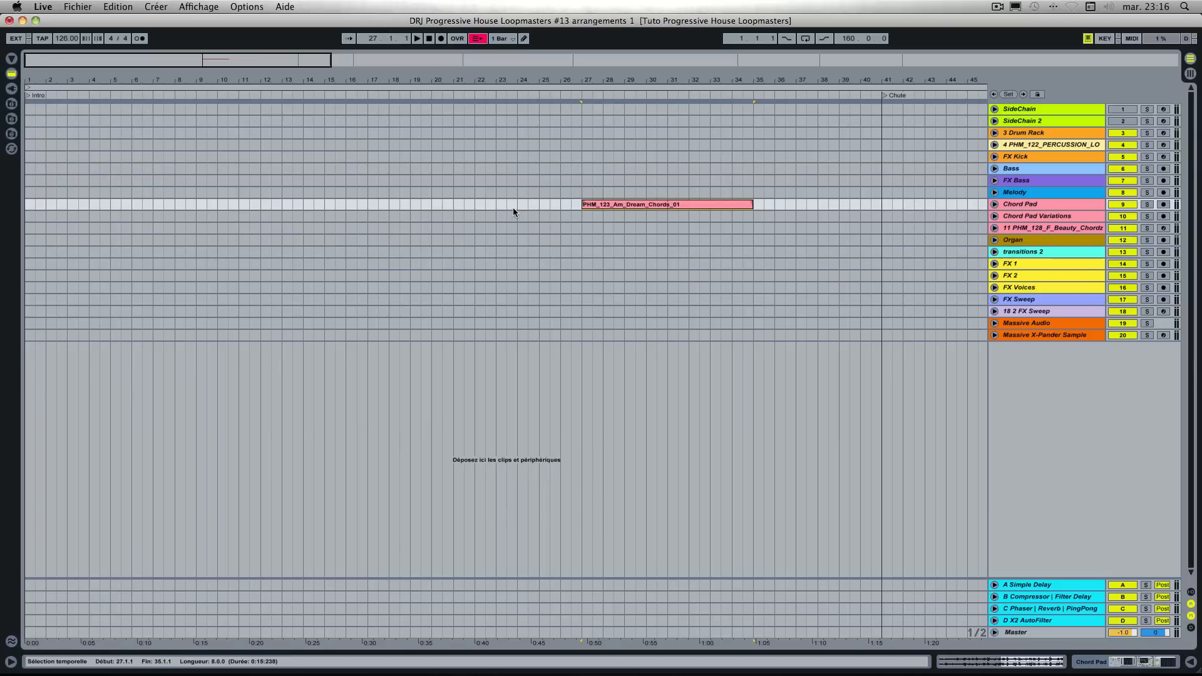
pyautogui.moveTo(632, 204); pyautogui.dragTo(861, 209)
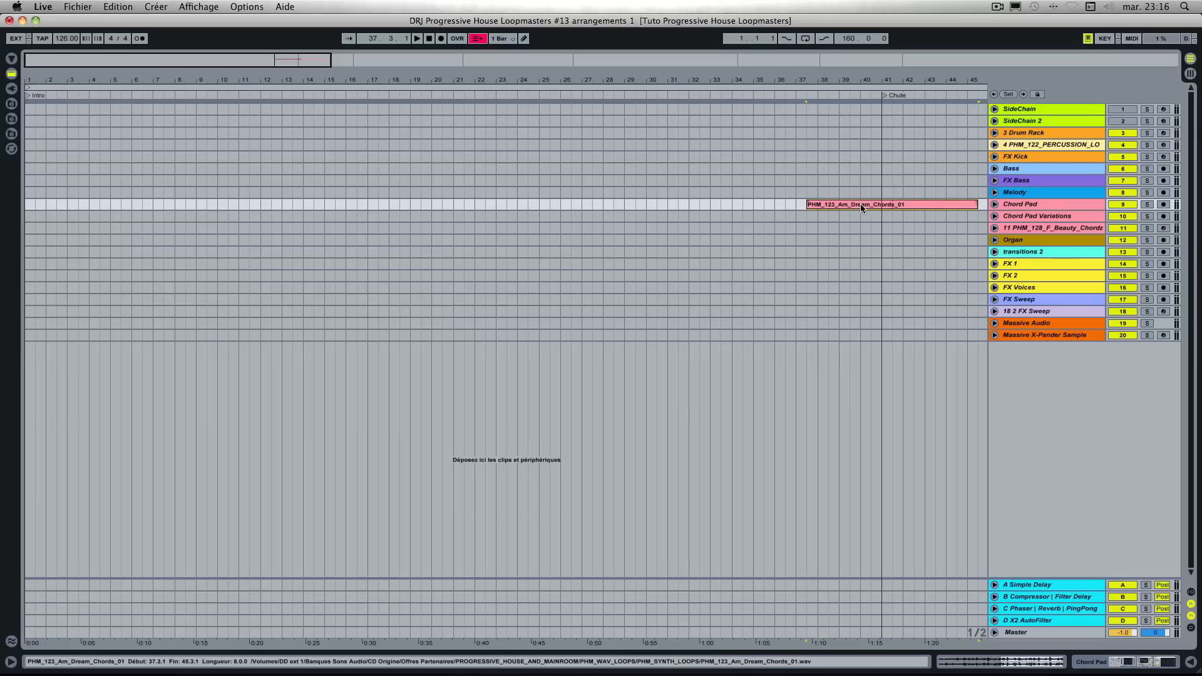
# Step: Unfold the Chord Pad track to examine the clip's waveform, then fold it again
pyautogui.click(995, 204)
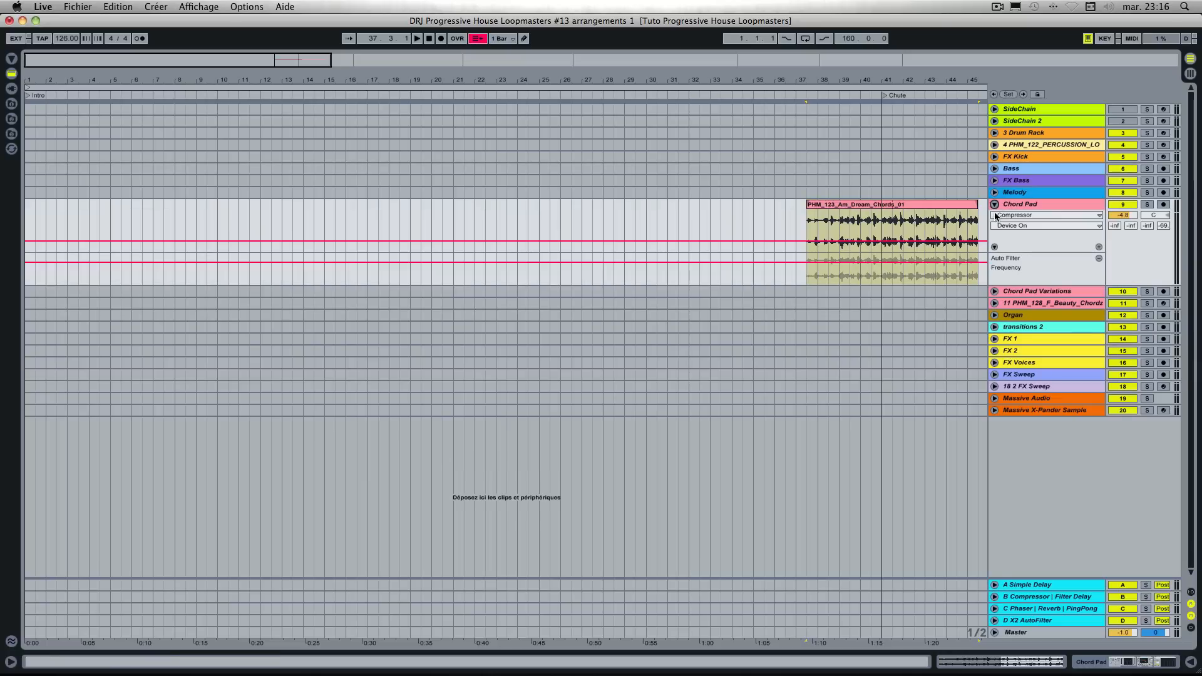
pyautogui.click(994, 205)
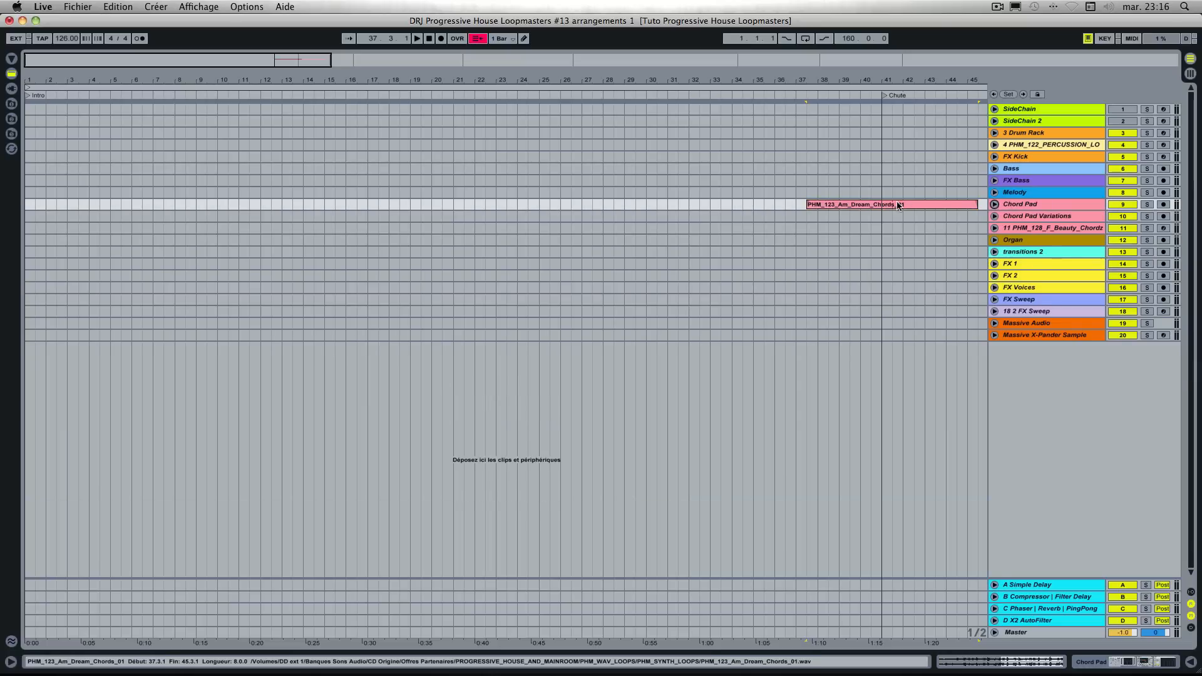
pyautogui.moveTo(947, 205)
pyautogui.mouseDown()
pyautogui.moveTo(935, 239)
pyautogui.moveTo(937, 205)
pyautogui.mouseUp()
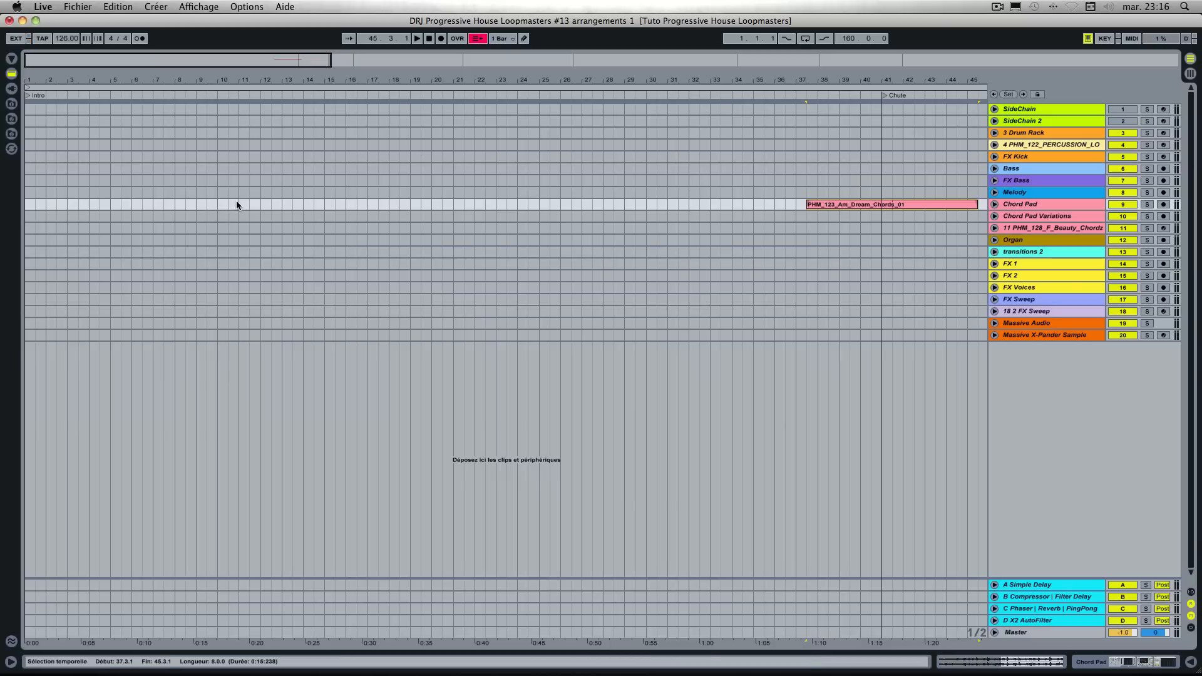
# Step: Audition the PHM_118_Dm_ItaloBass_01 clip in Session View and place it on the Bass track of the arrangement at 43.3.1
pyautogui.press('Tab')
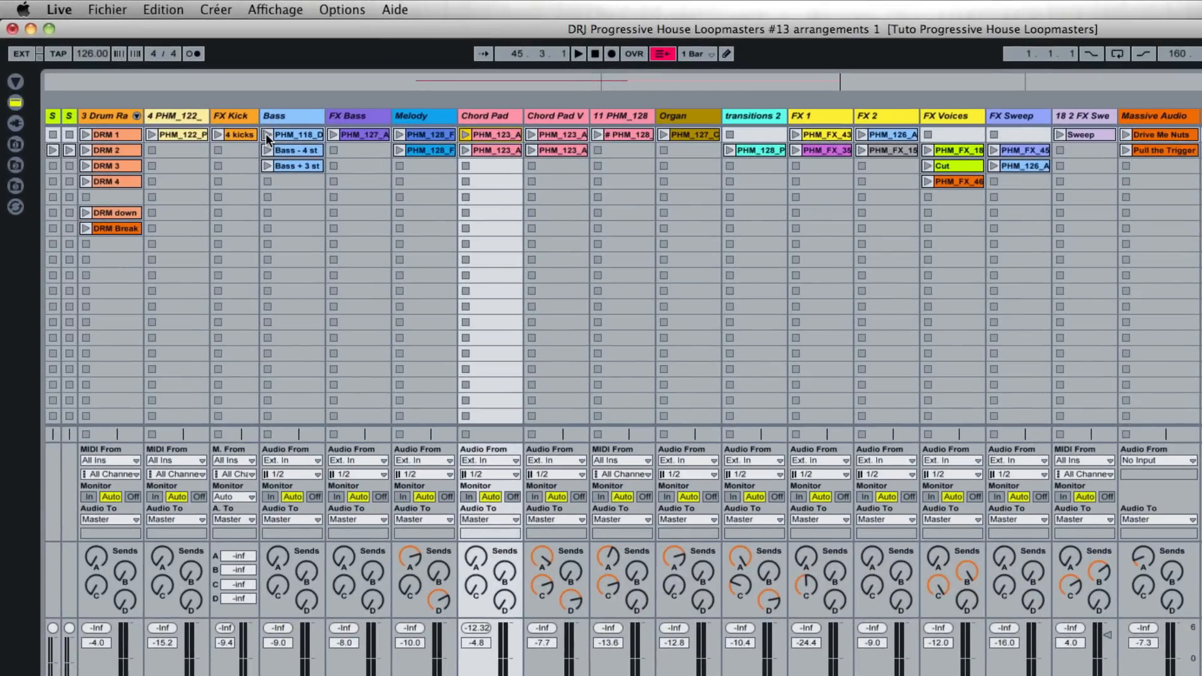
pyautogui.click(266, 135)
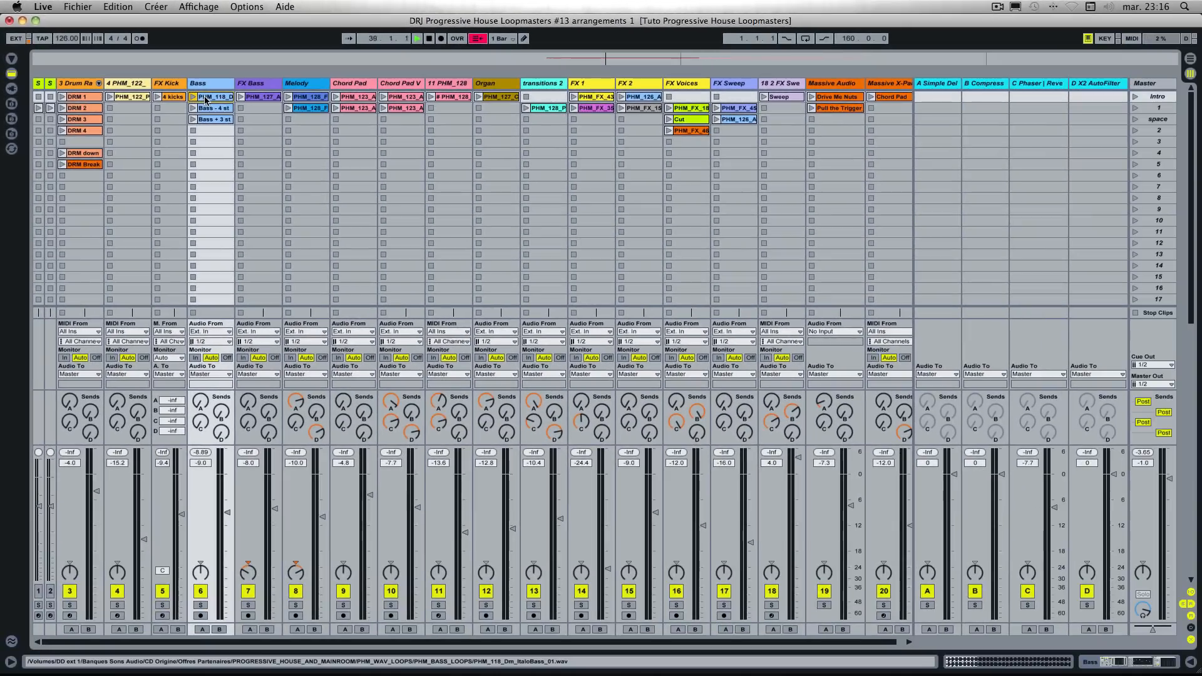
pyautogui.press('Tab')
pyautogui.moveTo(206, 99); pyautogui.dragTo(931, 166)
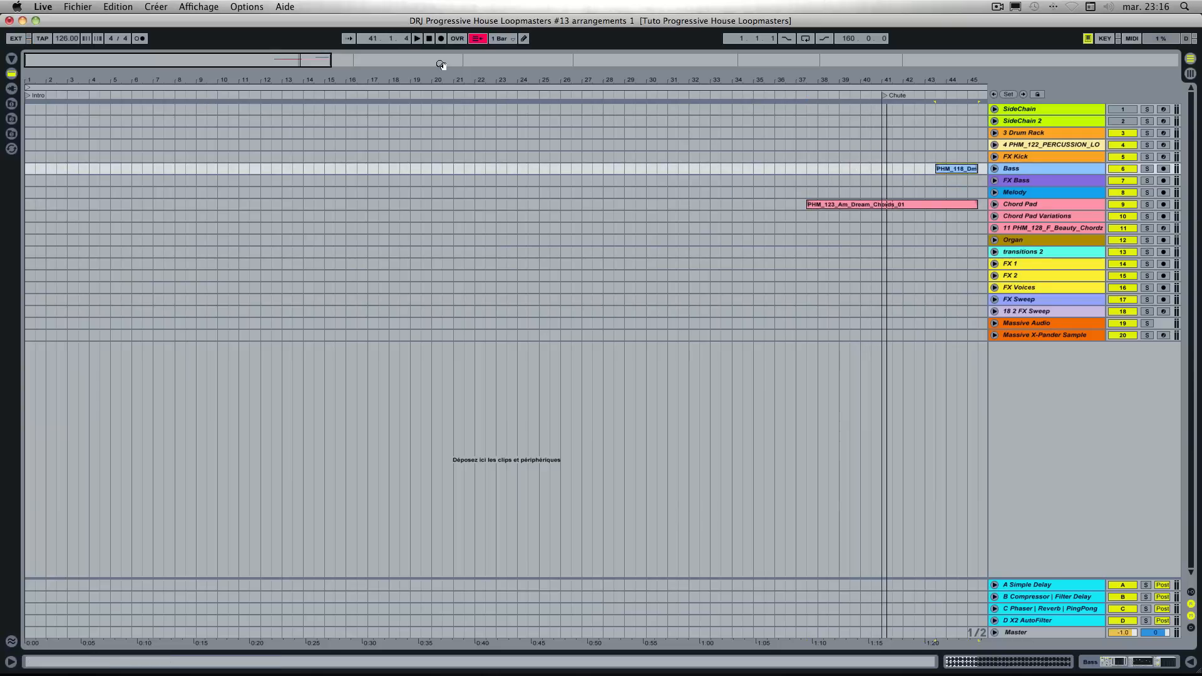
# Step: Play the passage after the Chute marker, stop, and return all tracks to arrangement playback
pyautogui.press('space')
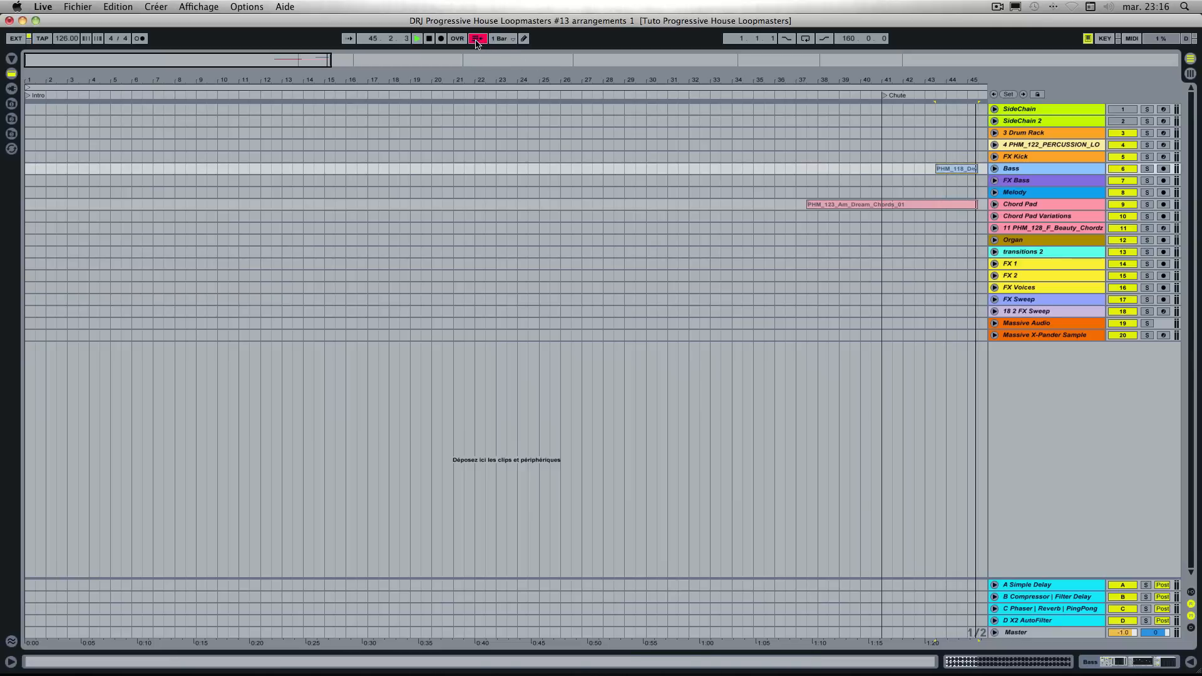
pyautogui.press('space')
pyautogui.press('Tab')
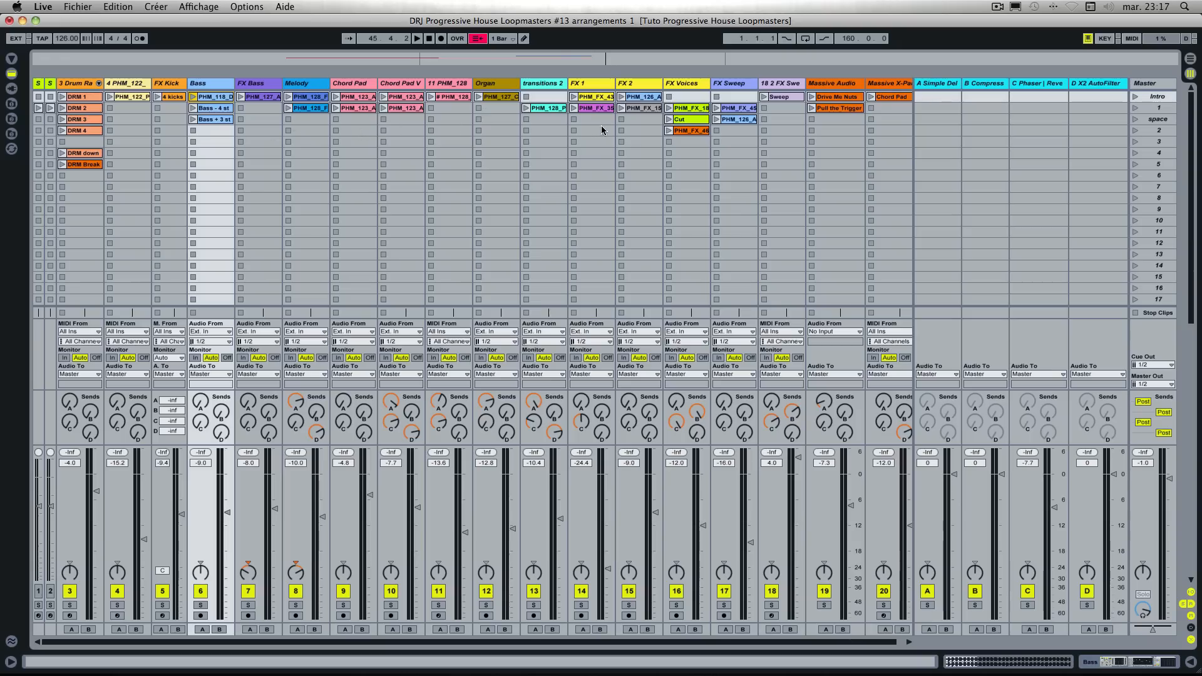
pyautogui.press('Tab')
pyautogui.click(480, 41)
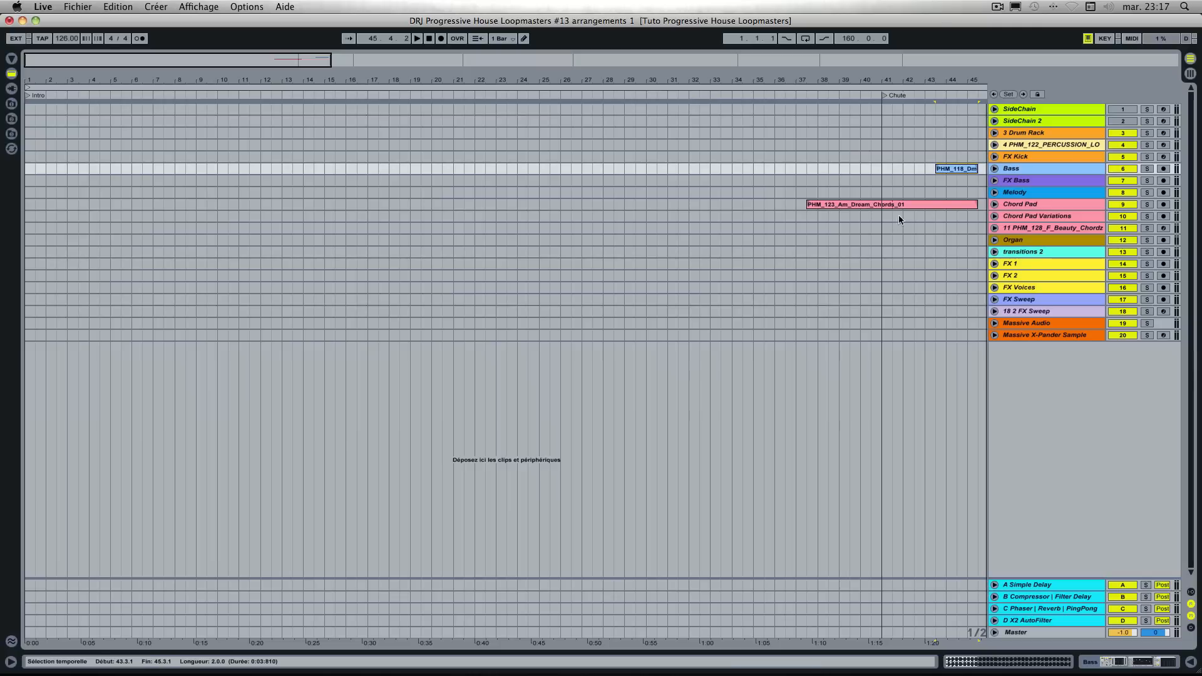
# Step: Transfer the PHM_122 percussion loop clip from Session View to its track in the arrangement at 44.3.1
pyautogui.press('Tab')
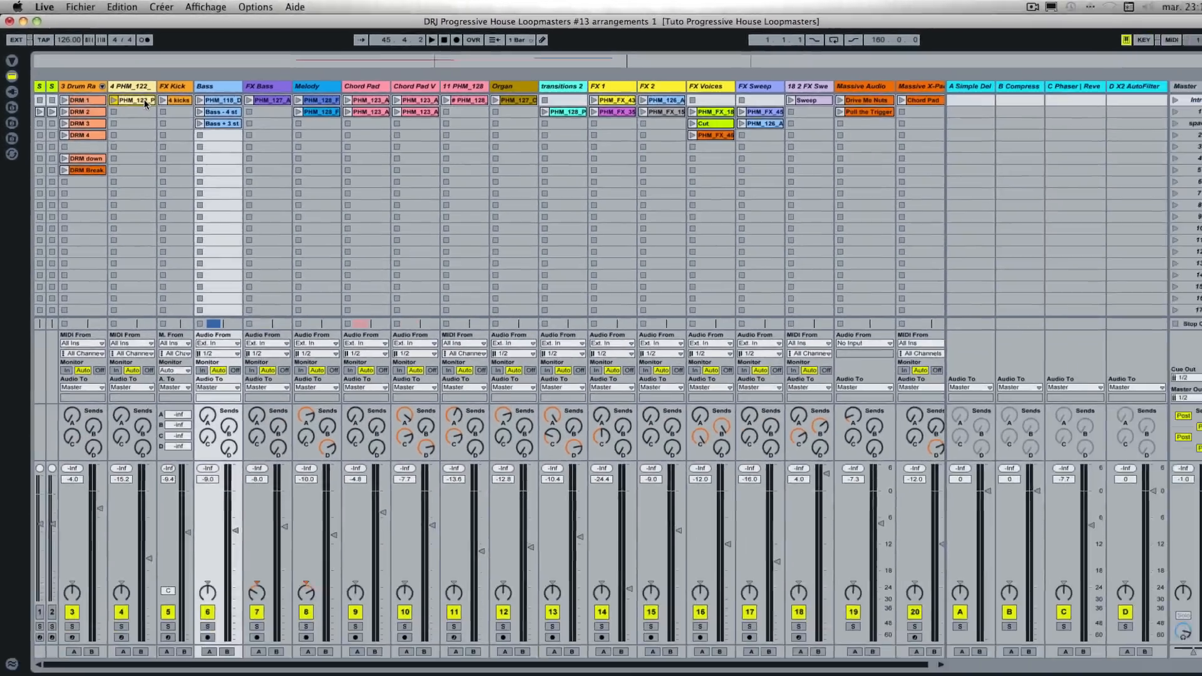
pyautogui.press('Tab')
pyautogui.moveTo(151, 108); pyautogui.dragTo(957, 146)
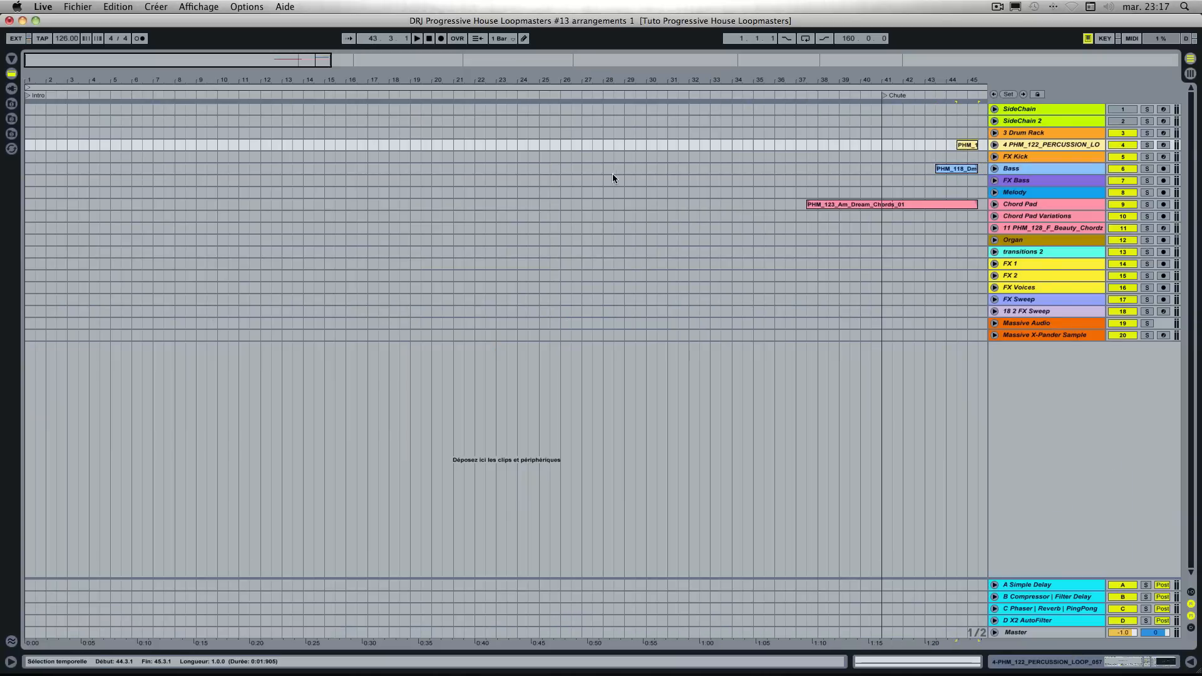
# Step: Transfer the PHM_127_C_Smokey_Tinez_02 clip from Session View to the Organ track in the arrangement at 29.3.1
pyautogui.press('Tab')
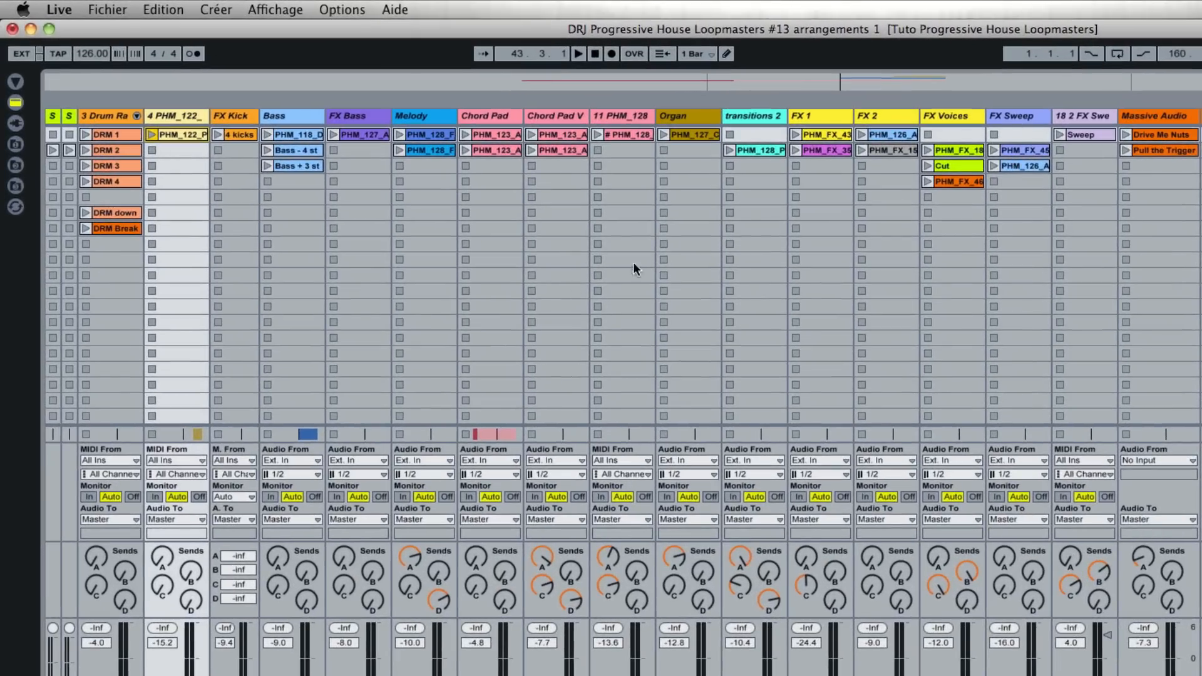
pyautogui.press('Tab')
pyautogui.moveTo(704, 134); pyautogui.dragTo(634, 239)
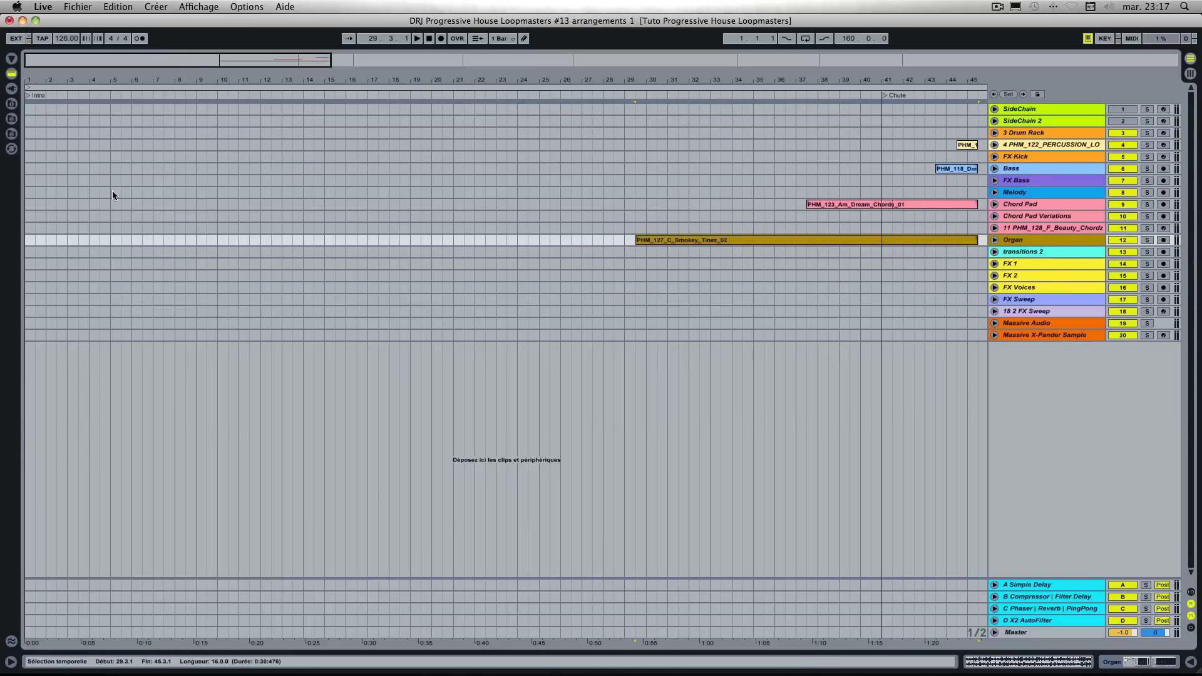
# Step: Transfer the PHM_126_Am_House_Mania_Chordz clip from Session View to the FX 2 track in the arrangement at 43.3.1
pyautogui.press('Tab')
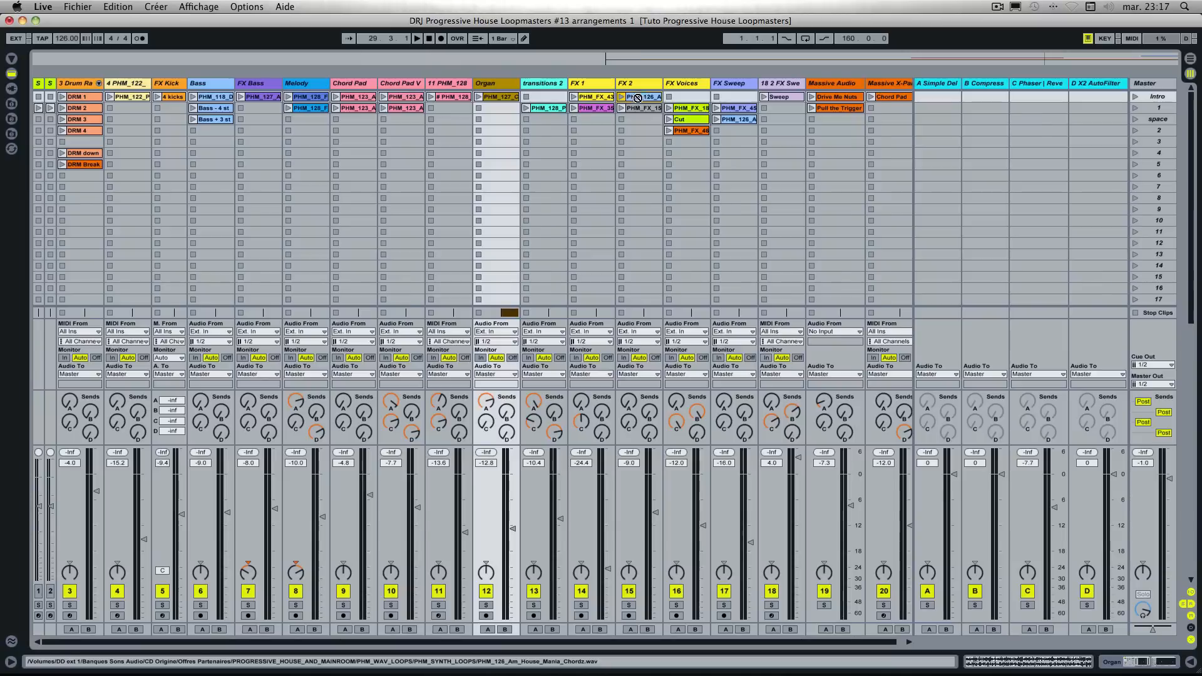
pyautogui.press('Tab')
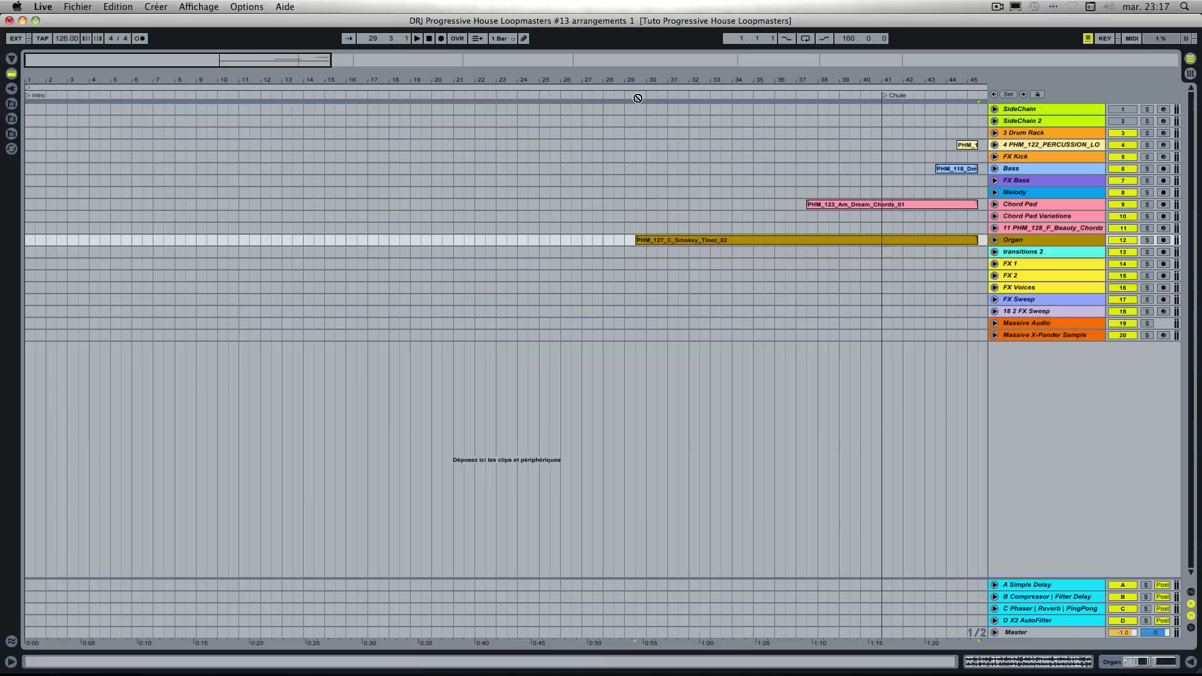
pyautogui.moveTo(637, 100); pyautogui.dragTo(933, 276)
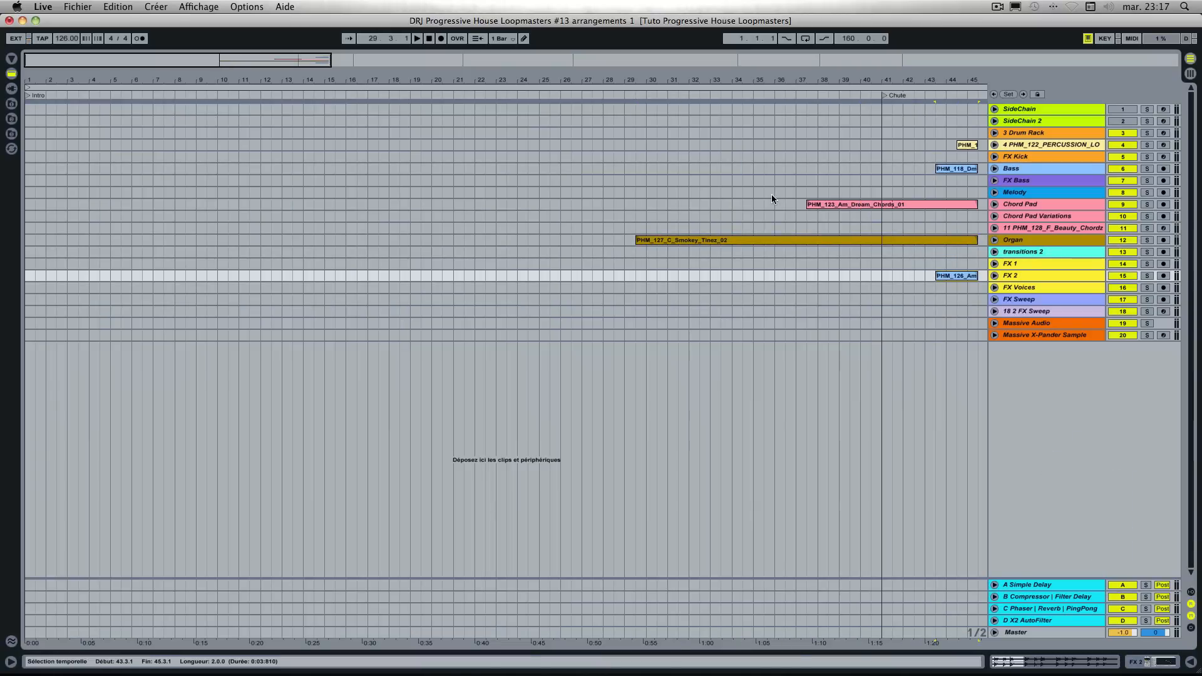
# Step: Transfer the Cut clip from Session View to the FX Voices track in the arrangement at 42.3.1
pyautogui.press('Tab')
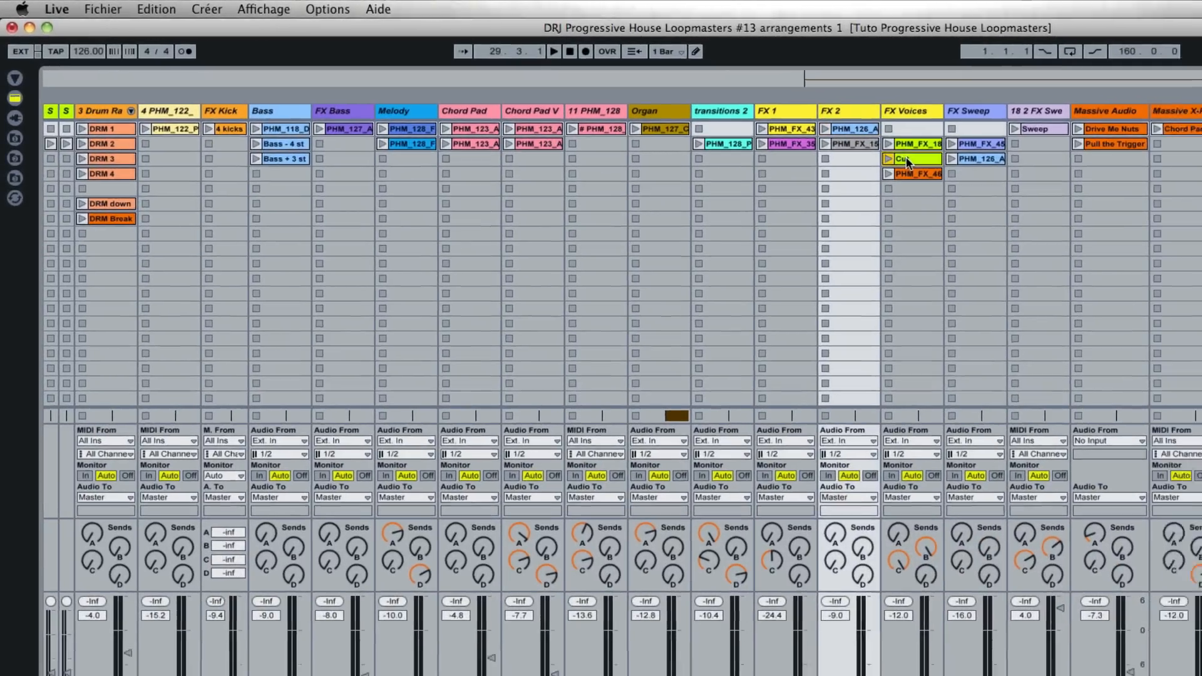
pyautogui.press('Tab')
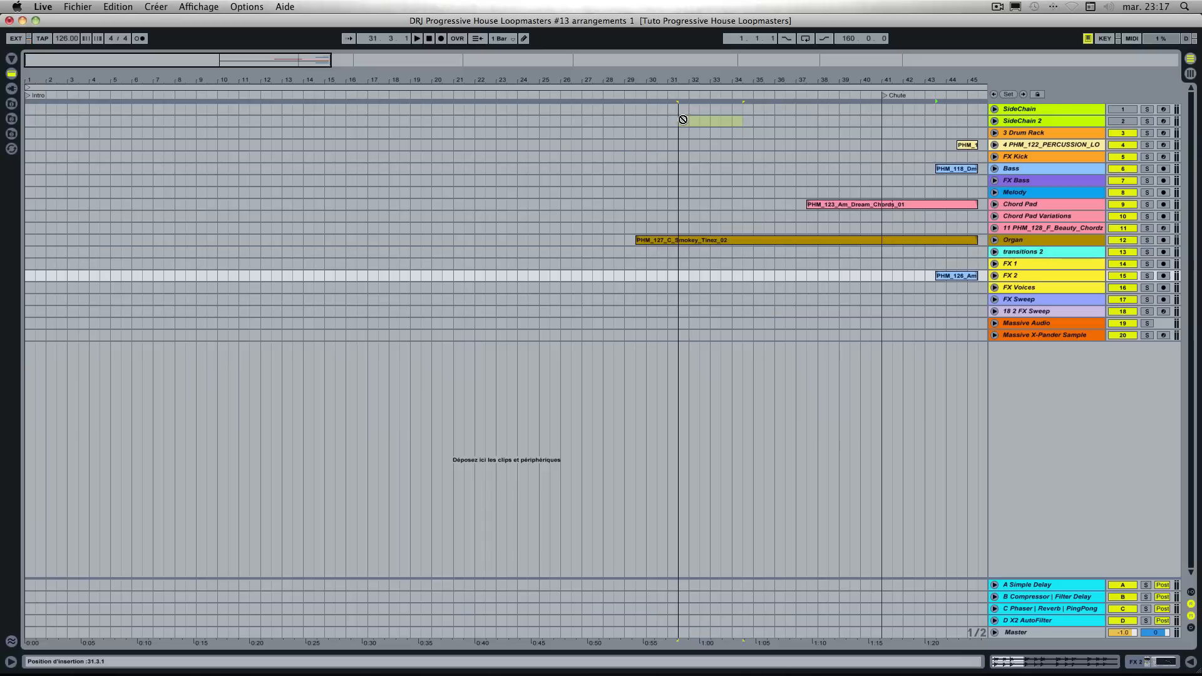
pyautogui.moveTo(853, 229); pyautogui.dragTo(892, 294)
# Step: Transfer the PHM_FX_46 clip from Session View to the FX Voices track in the arrangement at bar 40
pyautogui.press('Tab')
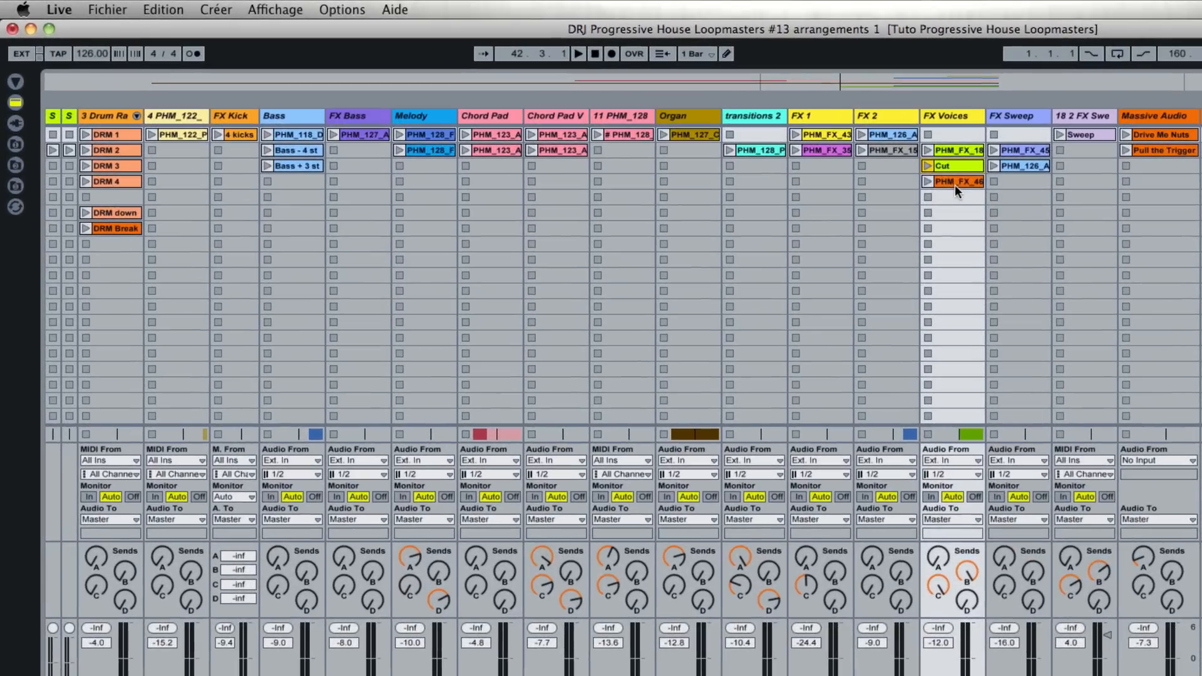
pyautogui.moveTo(684, 131); pyautogui.dragTo(864, 292)
pyautogui.press('Tab')
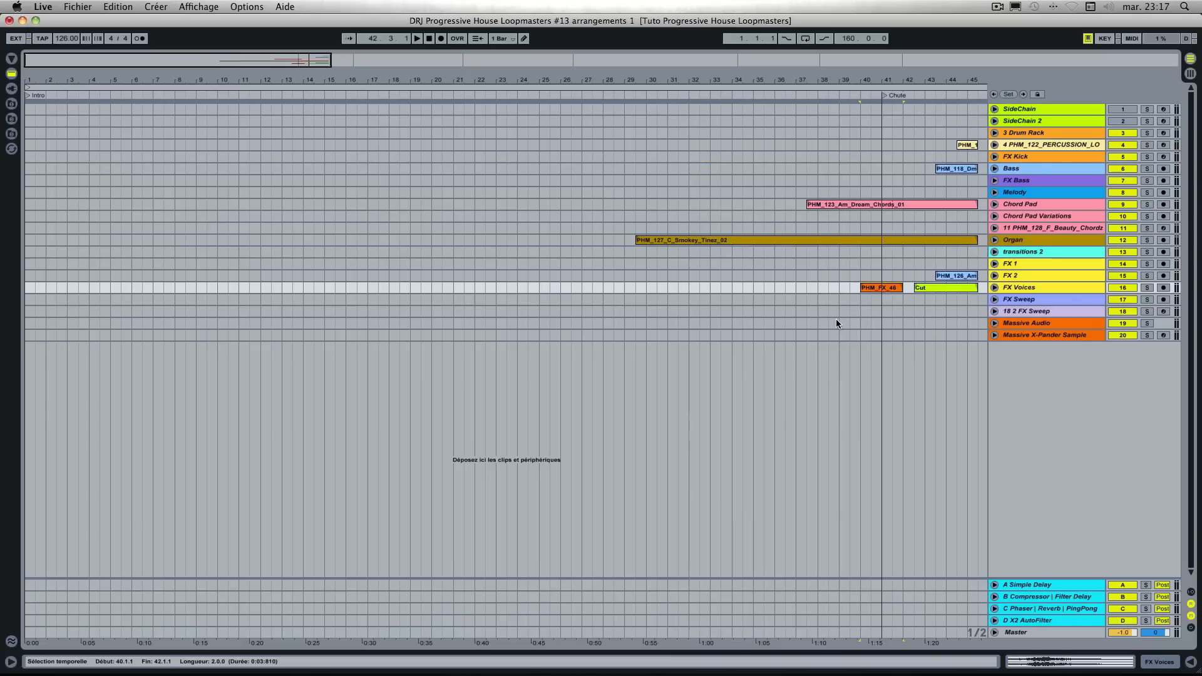
# Step: Transfer the Drive Me Nuts and Pull the Trigger clips to the Massive Audio track, starting at bar 40 and 43.3.1 respectively
pyautogui.press('Tab')
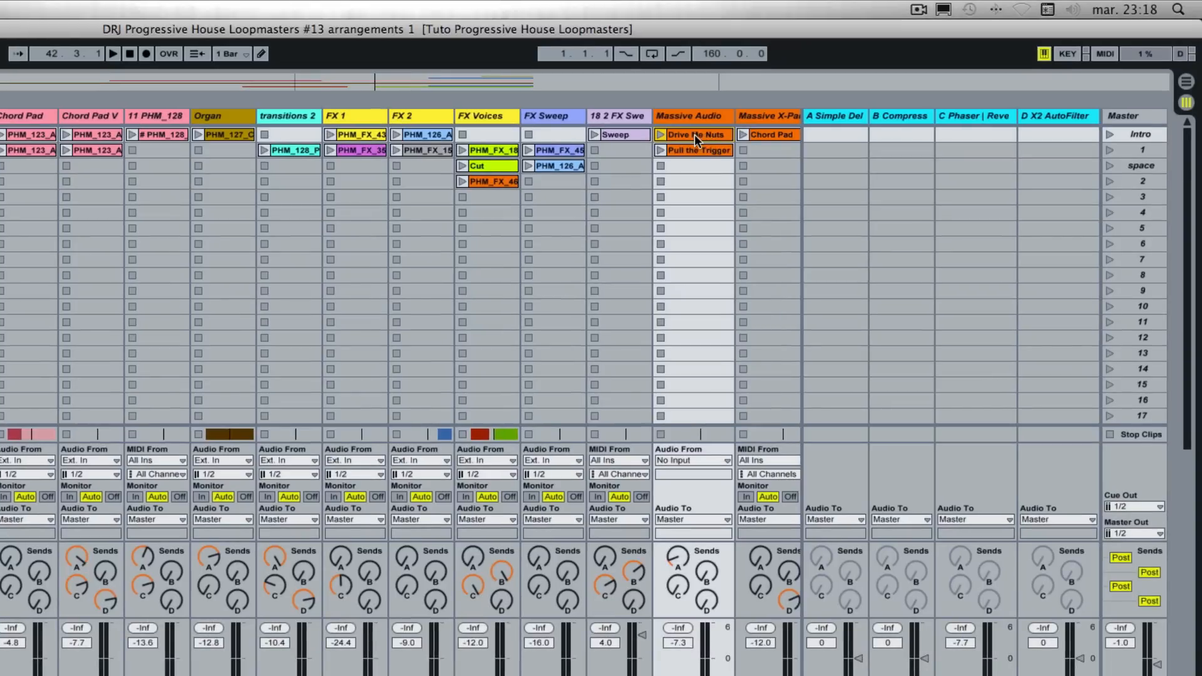
pyautogui.click(694, 151)
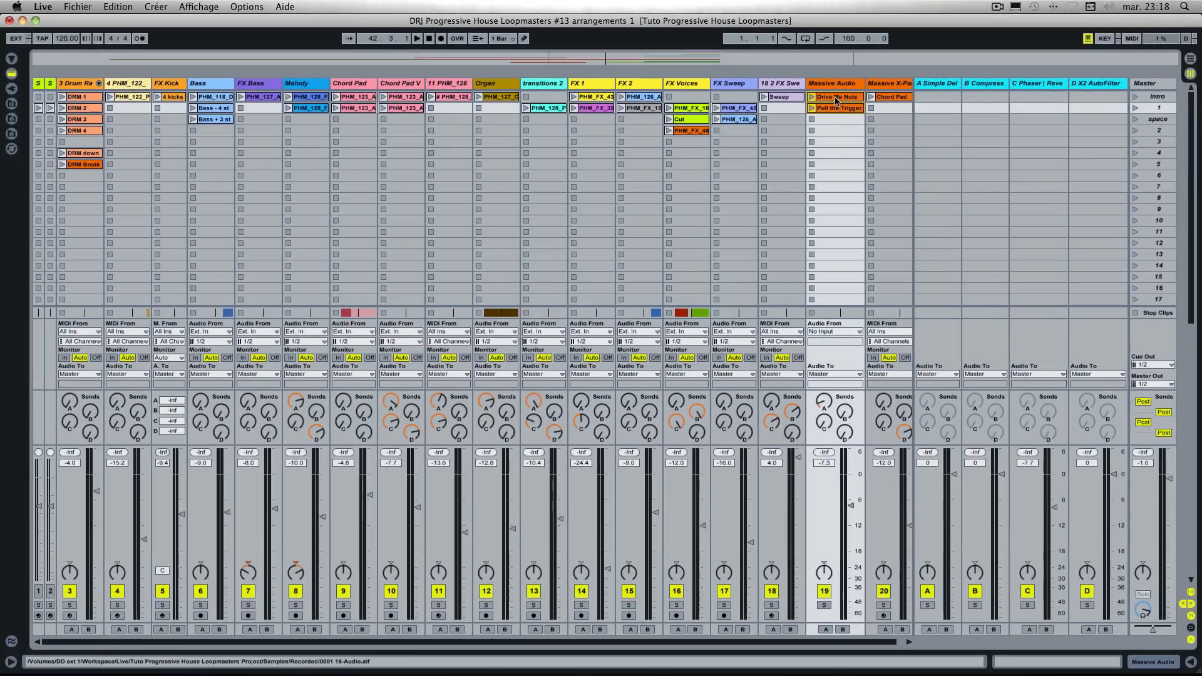
pyautogui.press('Tab')
pyautogui.moveTo(836, 99); pyautogui.dragTo(893, 322)
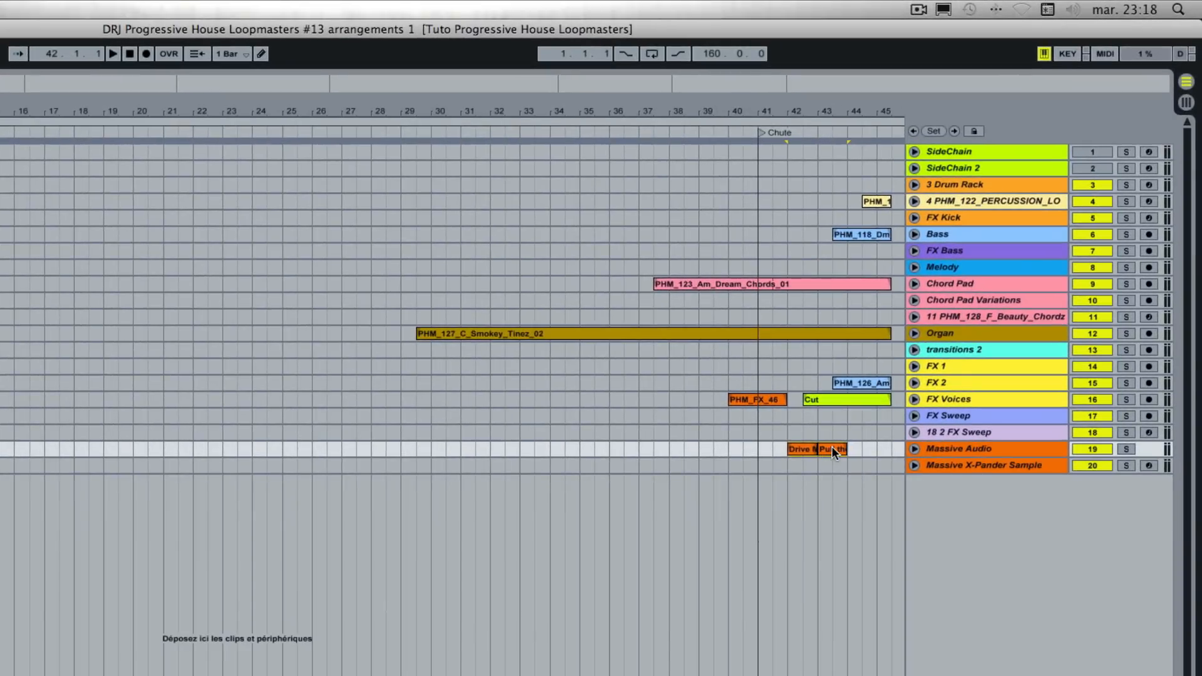
pyautogui.moveTo(831, 449); pyautogui.dragTo(758, 450)
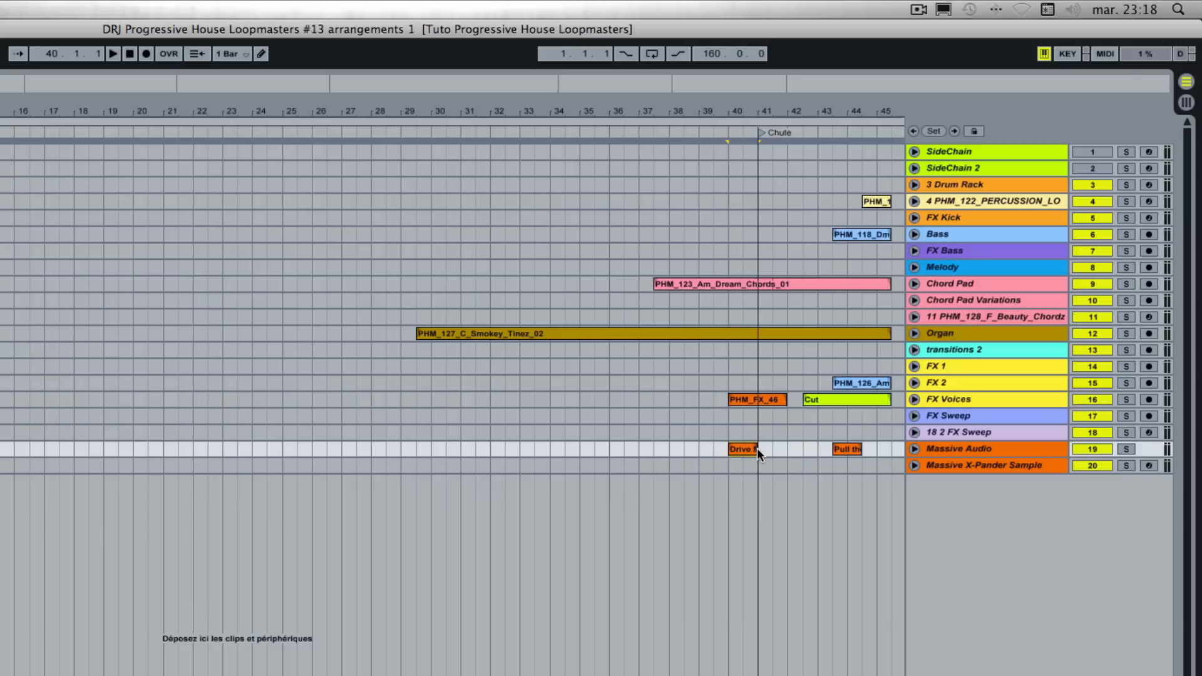
# Step: Try moving the Drive Me Nuts clip to bar 35 on the unfolded Massive Audio track and extending it to bar 40
pyautogui.moveTo(757, 449)
pyautogui.mouseDown()
pyautogui.moveTo(820, 451)
pyautogui.moveTo(632, 457)
pyautogui.moveTo(899, 456)
pyautogui.moveTo(631, 448)
pyautogui.mouseUp()
pyautogui.click(913, 449)
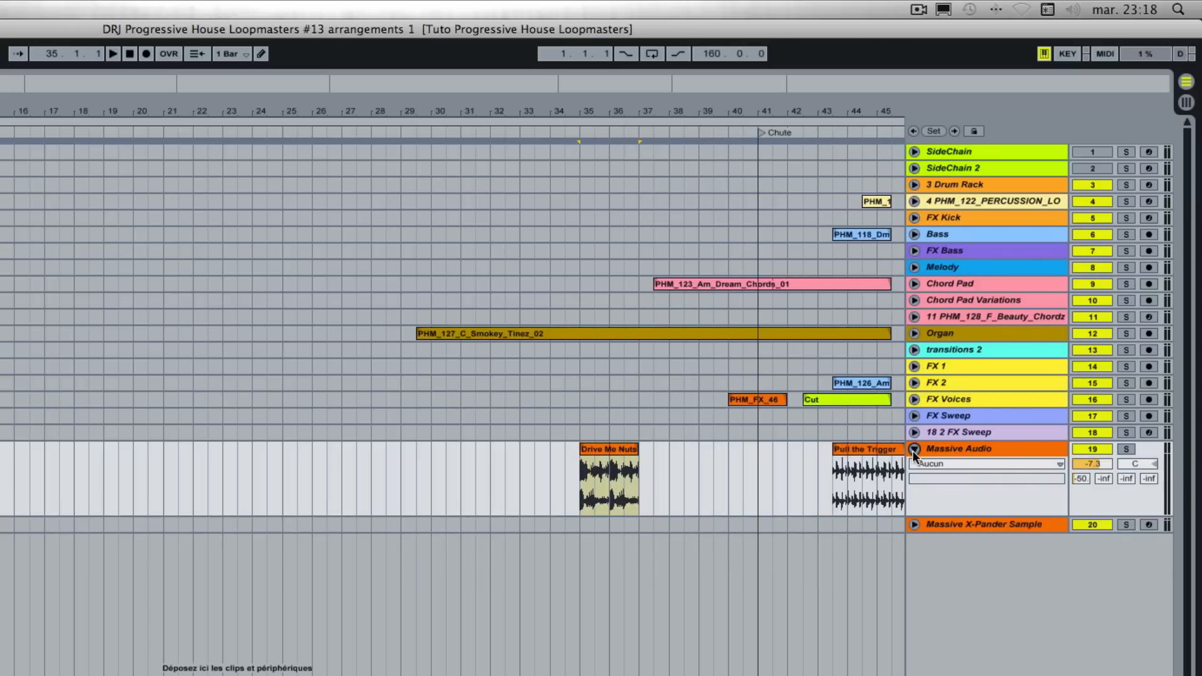
pyautogui.moveTo(638, 459); pyautogui.dragTo(713, 452)
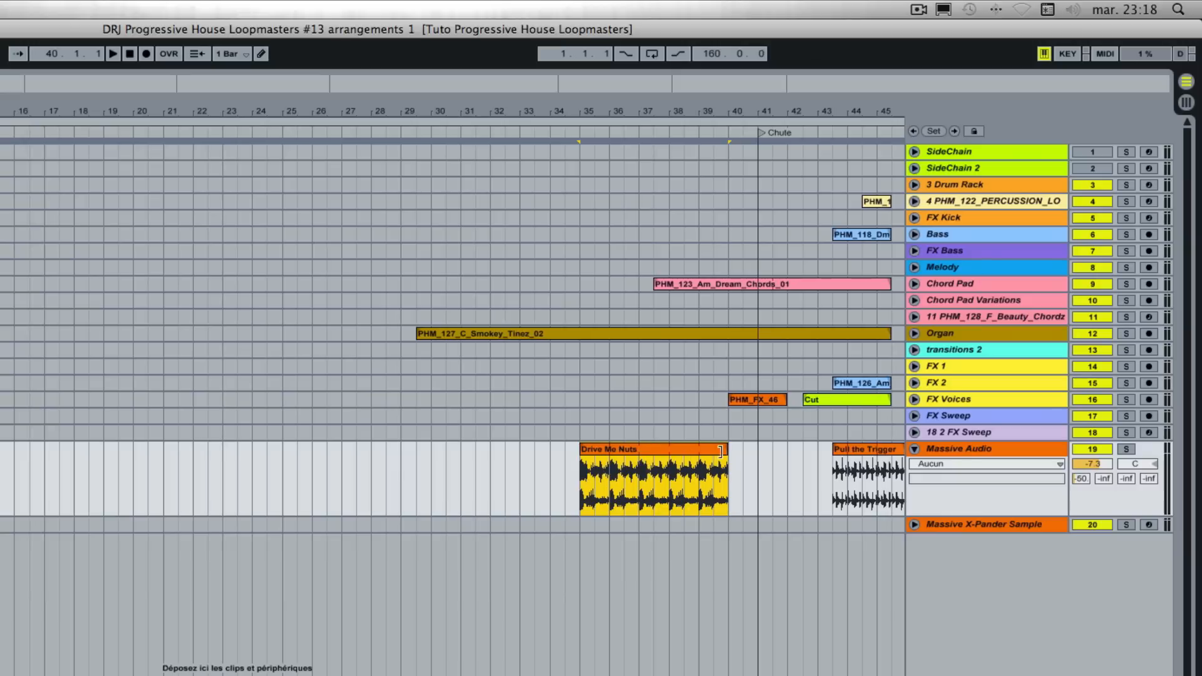
# Step: Reposition the Drive Me Nuts clip at bar 43 and the Pull the Trigger clip at 44.3.1 on the Massive Audio track
pyautogui.moveTo(725, 451); pyautogui.dragTo(763, 453)
pyautogui.moveTo(858, 449); pyautogui.dragTo(889, 455)
pyautogui.moveTo(755, 455); pyautogui.dragTo(831, 455)
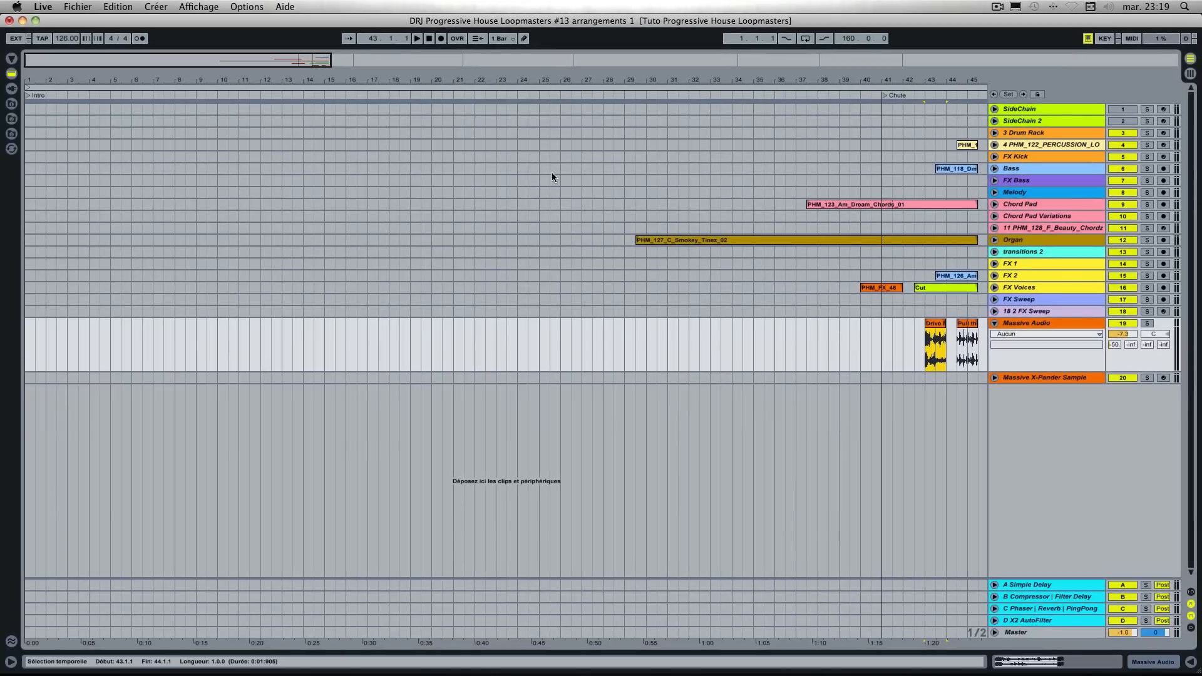
# Step: Transfer the 4 kicks clip from Session View to the SideChain track at bar 1 and extend it to bar 41
pyautogui.press('Tab')
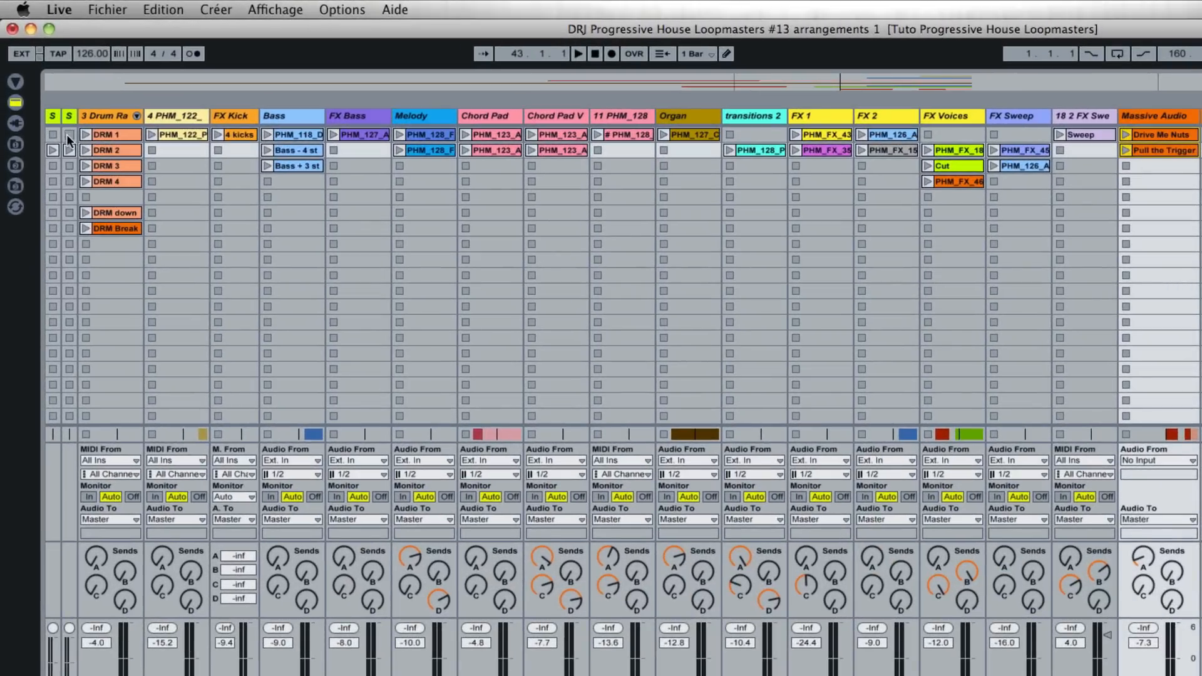
pyautogui.moveTo(75, 118); pyautogui.dragTo(102, 119)
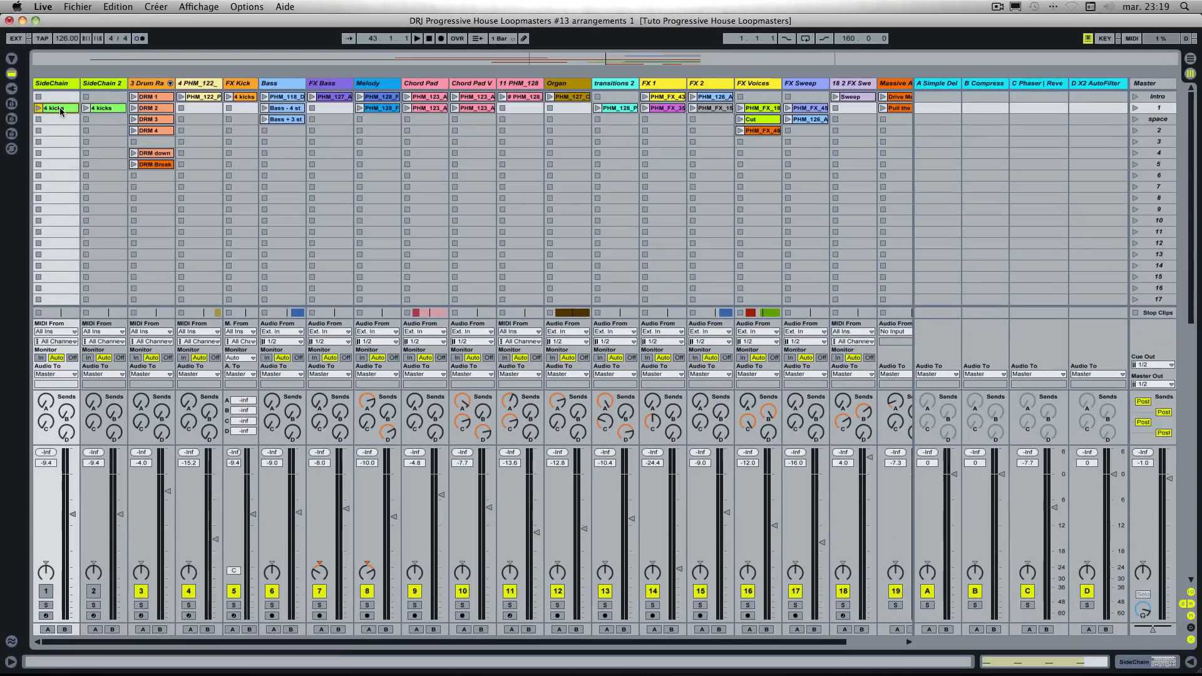
pyautogui.press('Tab')
pyautogui.moveTo(60, 111); pyautogui.dragTo(28, 110)
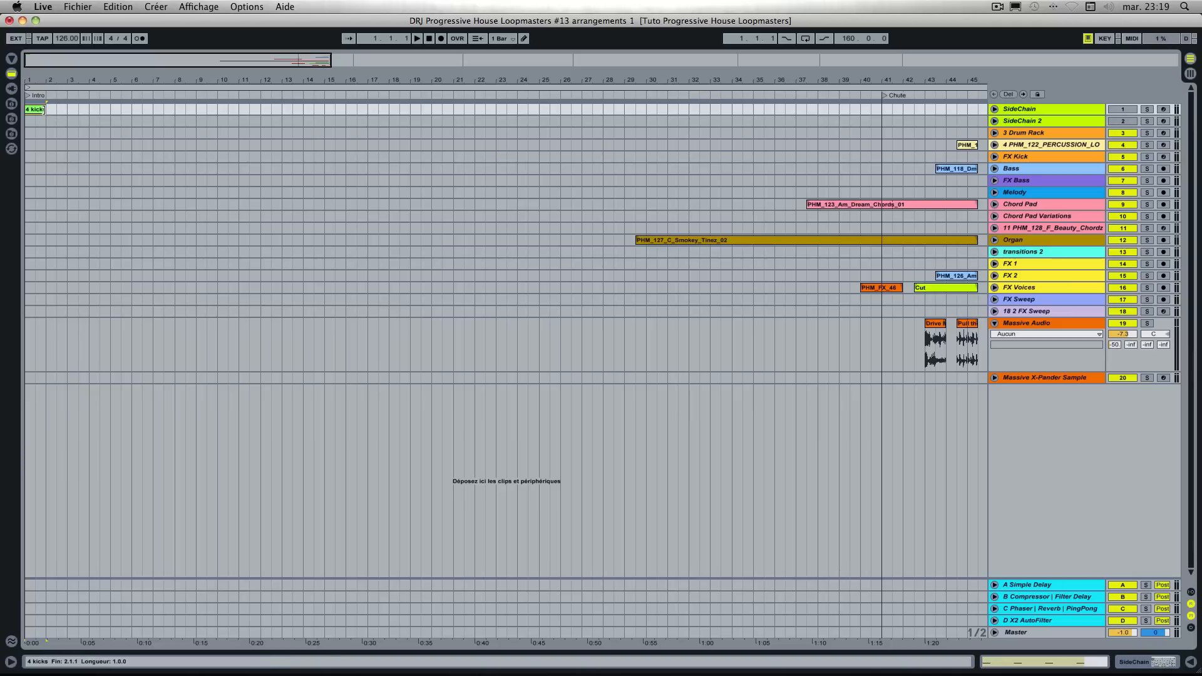
pyautogui.moveTo(46, 107); pyautogui.dragTo(877, 159)
# Step: Place the 4 kicks clip on SideChain 2 from bar 1 to bar 45 and extend the SideChain clip to bar 45
pyautogui.press('Tab')
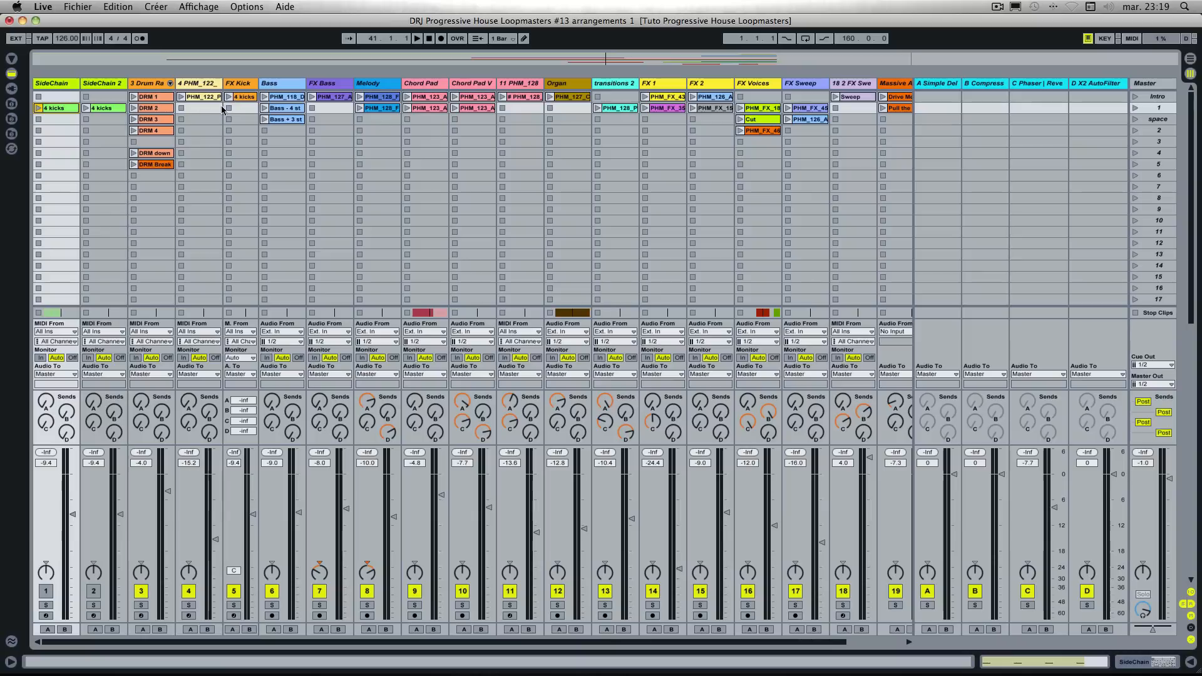
pyautogui.moveTo(106, 112); pyautogui.dragTo(971, 152)
pyautogui.press('Tab')
pyautogui.click(879, 108)
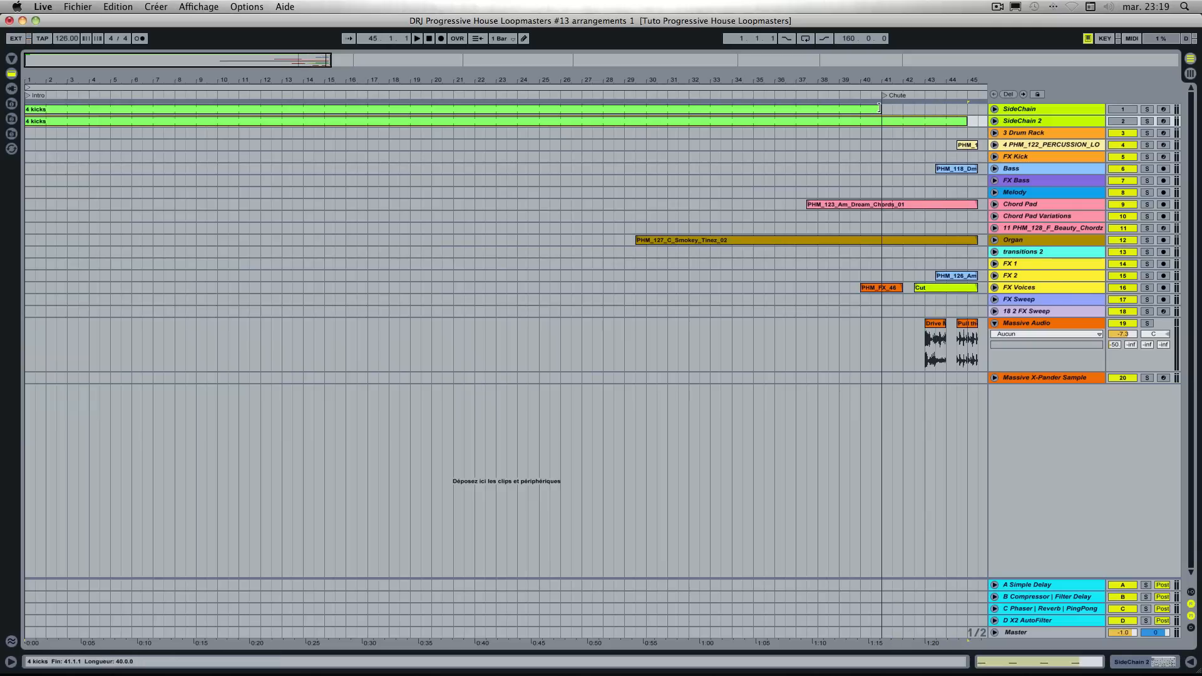
pyautogui.moveTo(880, 108); pyautogui.dragTo(967, 108)
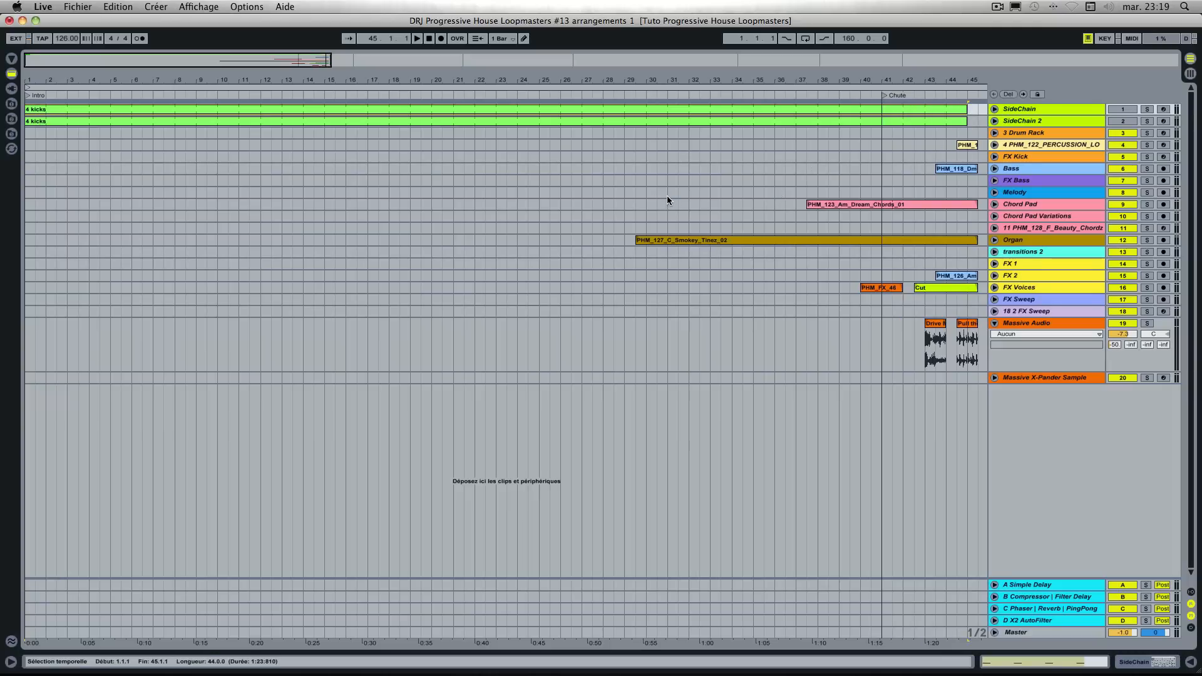
# Step: Transfer the DRM 1 to DRM 4 clips together from Session View to the 3 Drum Rack track, starting at 35.3.1
pyautogui.press('Tab')
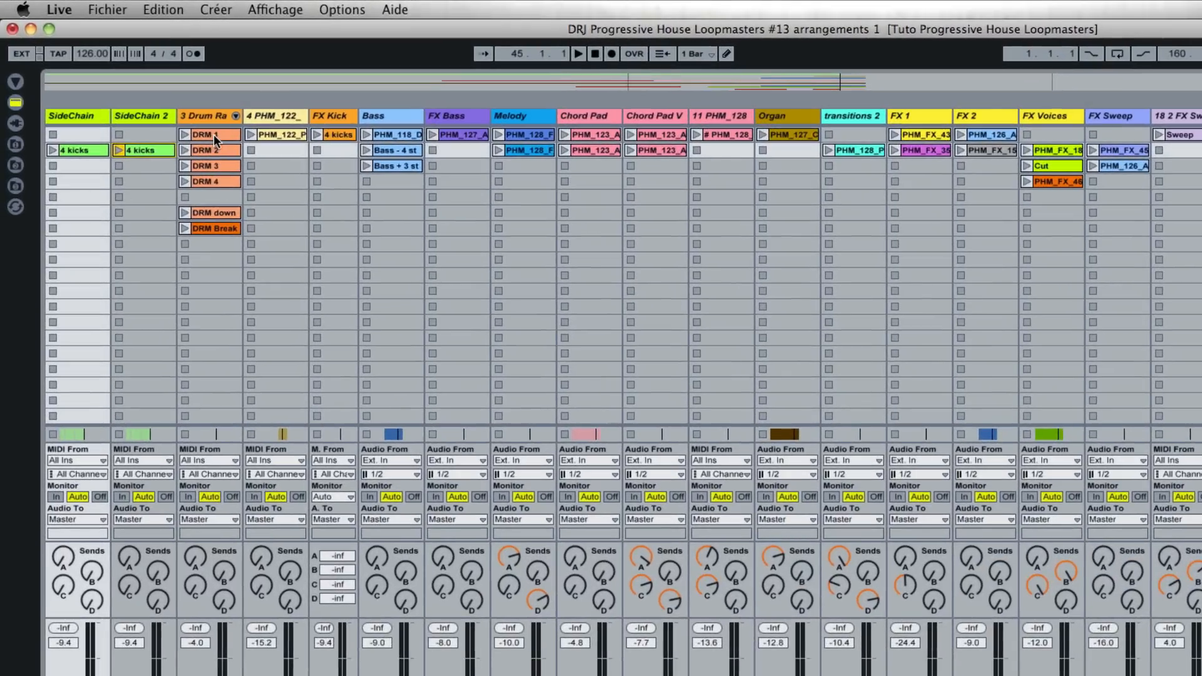
pyautogui.click(212, 134)
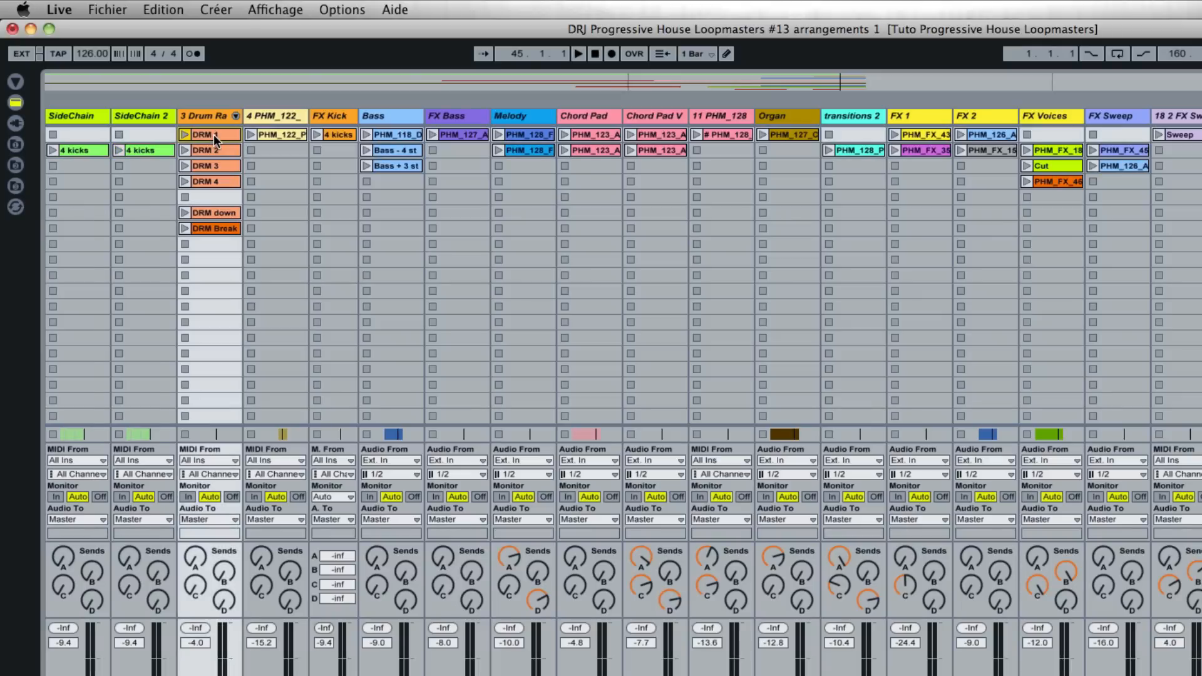
pyautogui.keyDown('shift'); pyautogui.click(224, 179); pyautogui.keyUp('shift')
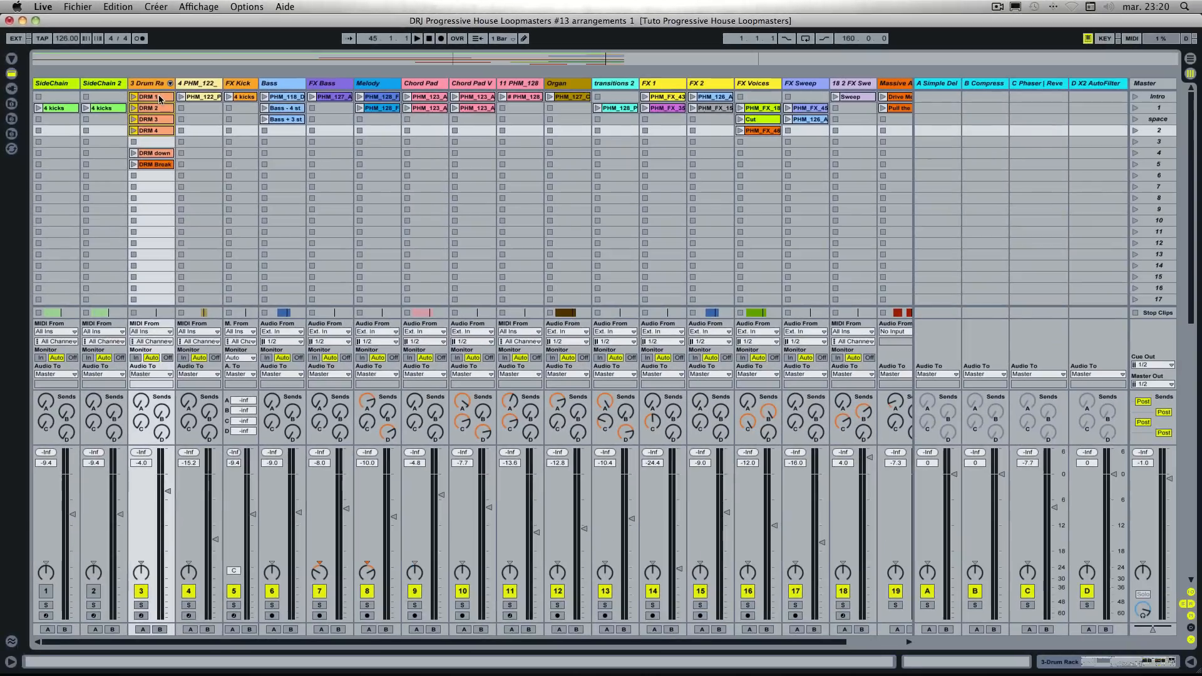
pyautogui.press('Tab')
pyautogui.moveTo(164, 100); pyautogui.dragTo(757, 137)
pyautogui.hscroll(5, 751, 134)
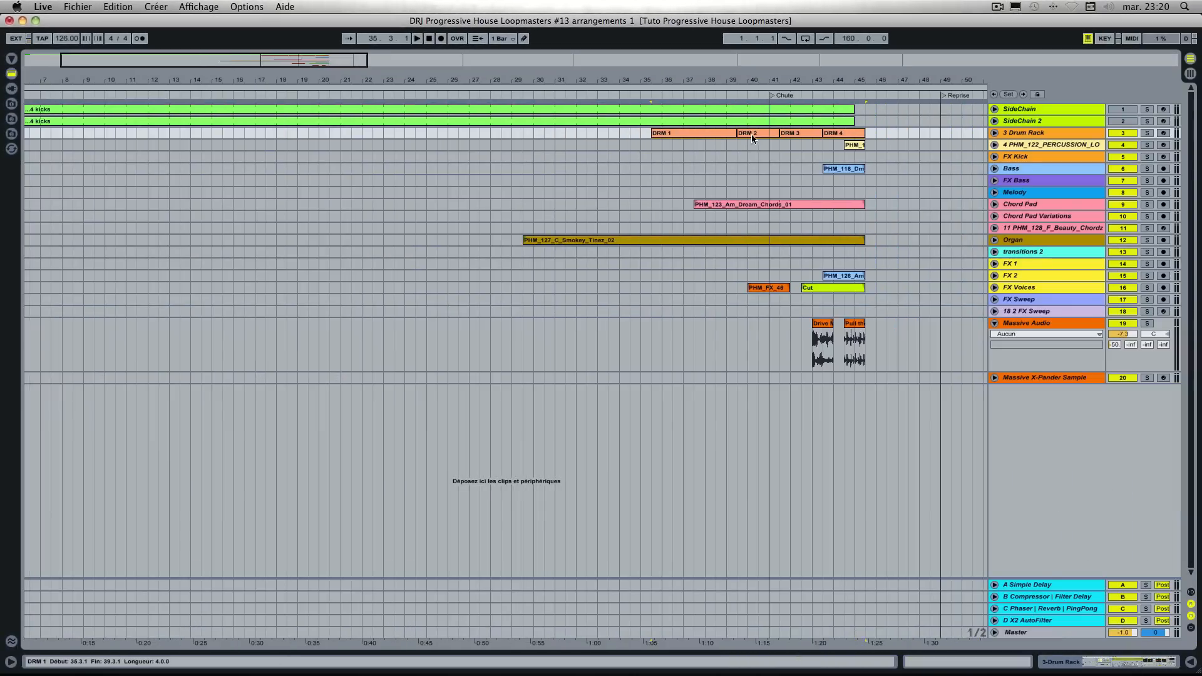
pyautogui.hscroll(-4, 643, 148)
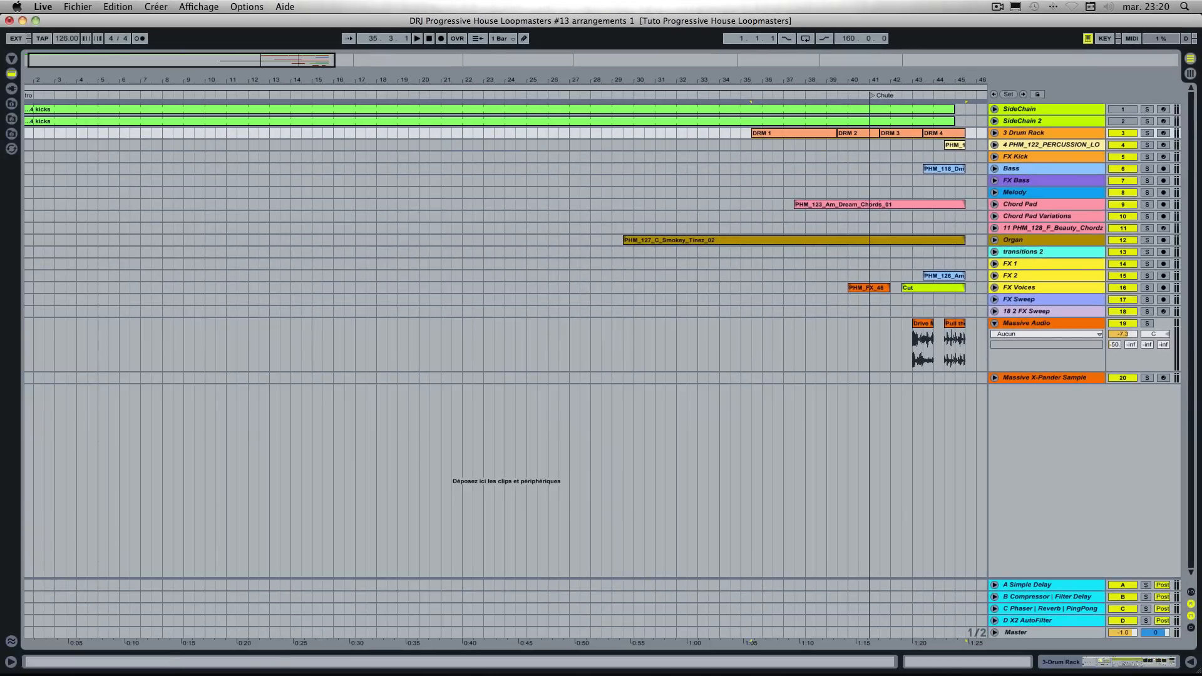
pyautogui.hscroll(-1, 736, 316)
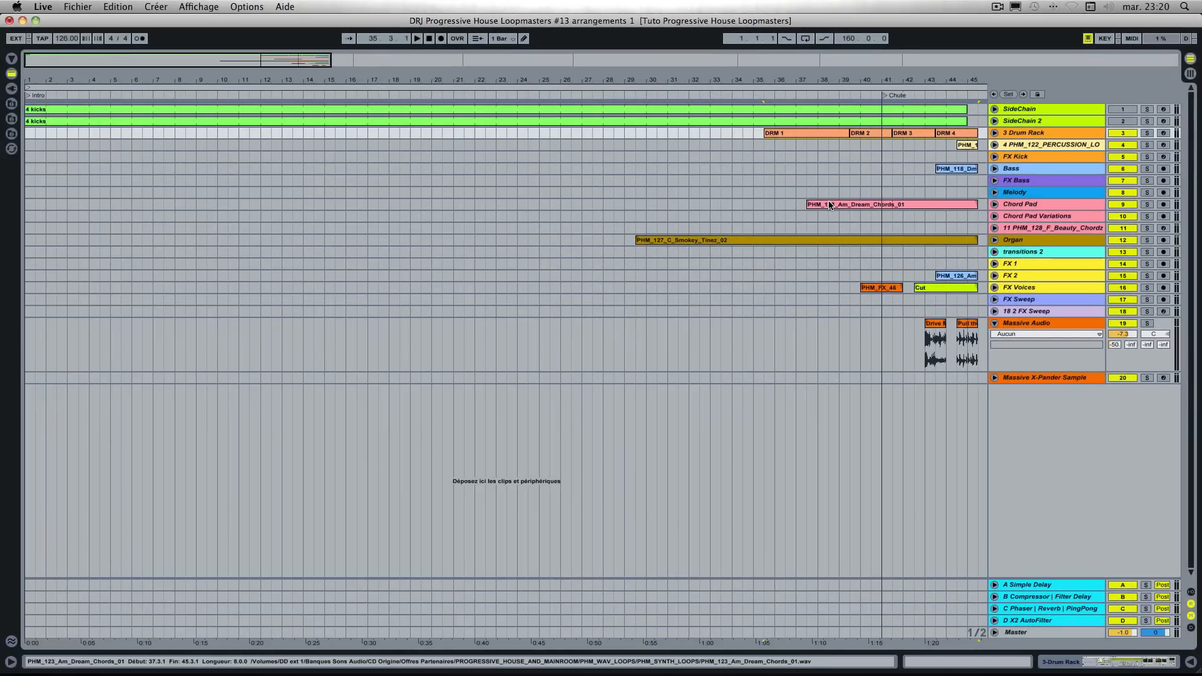
# Step: Make the PHM_123_Am_Dream_Chords_01 clip run from bar 1 to bar 25 and place the second Chord Pad session clip at bar 25
pyautogui.moveTo(831, 204); pyautogui.dragTo(45, 203)
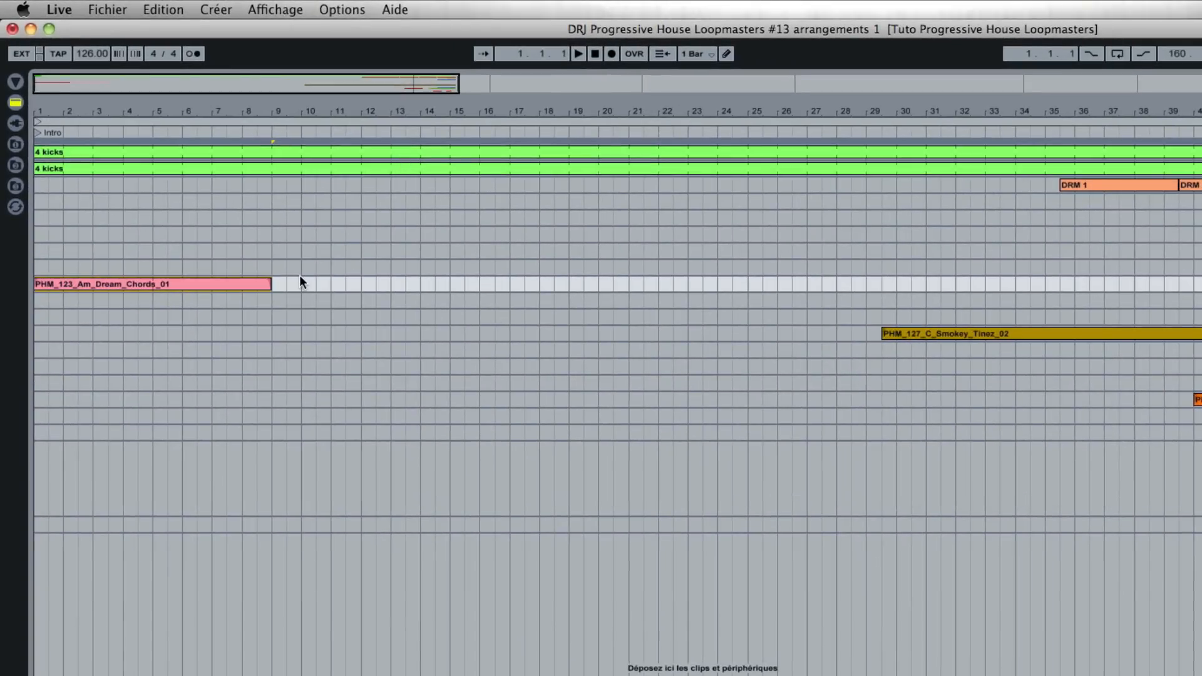
pyautogui.moveTo(270, 284); pyautogui.dragTo(747, 295)
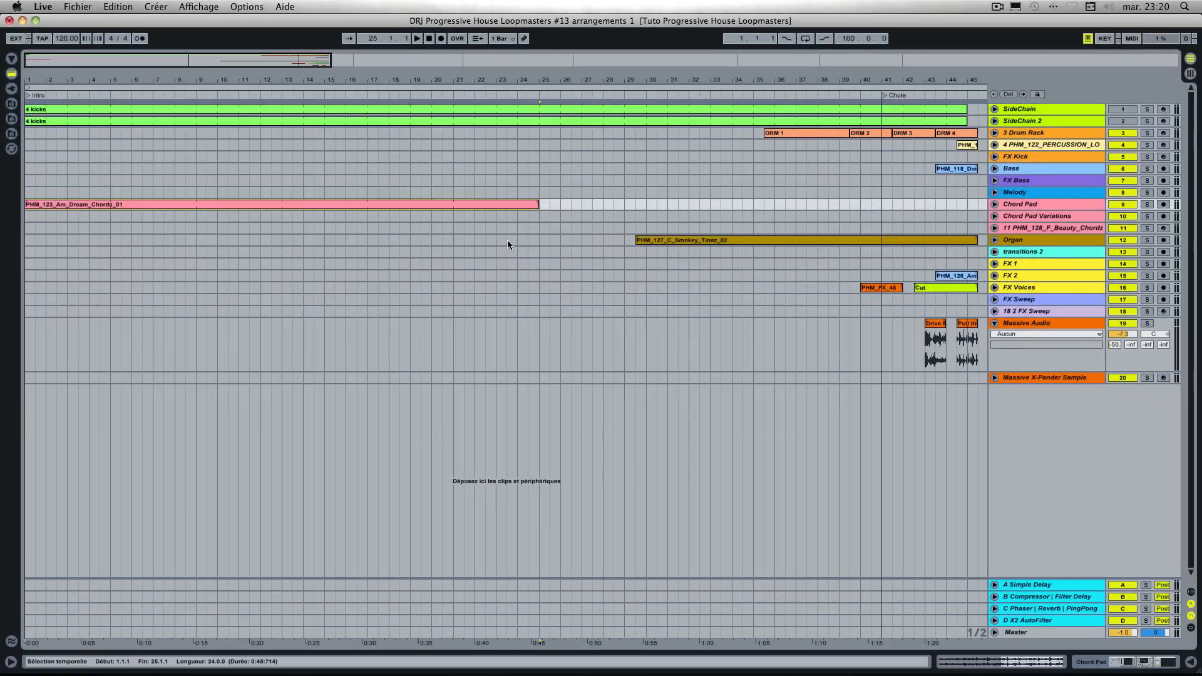
pyautogui.press('Tab')
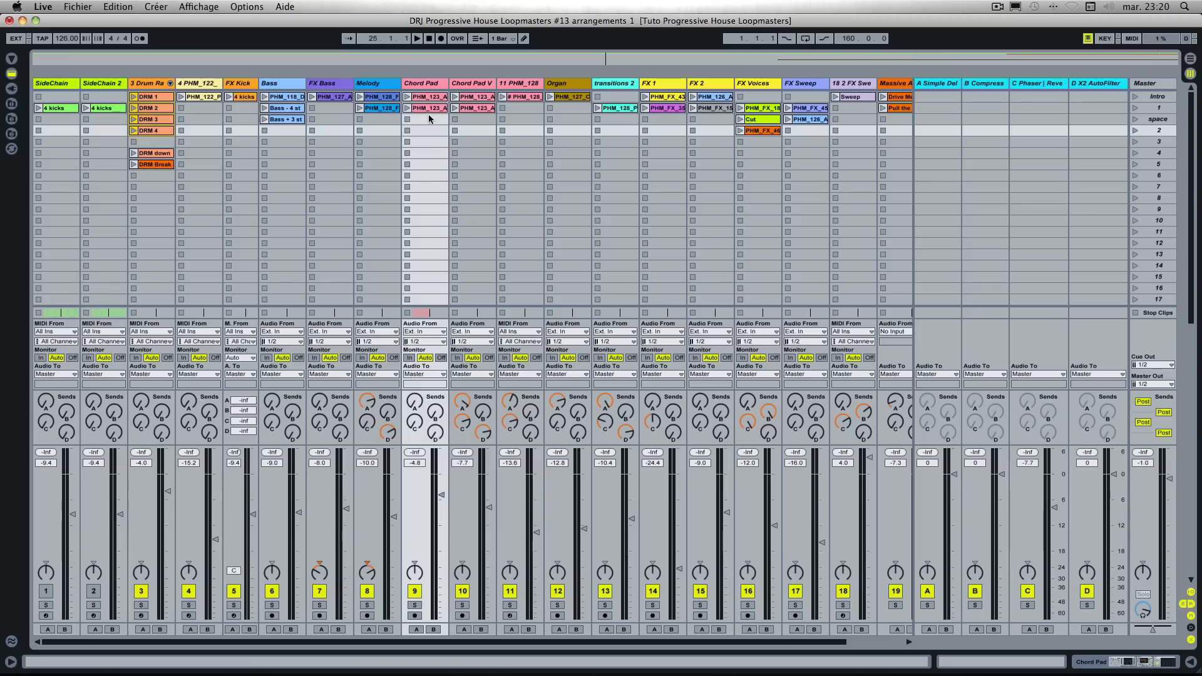
pyautogui.moveTo(430, 111); pyautogui.dragTo(554, 207)
pyautogui.press('Tab')
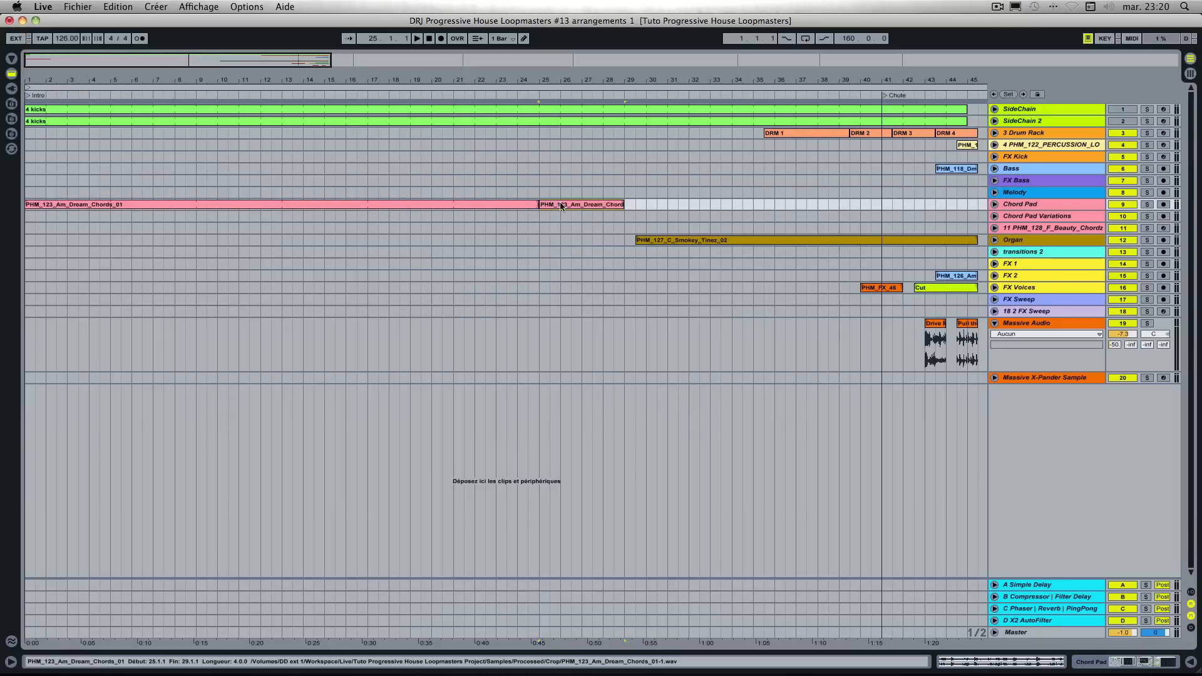
# Step: Examine the sample waveforms of the two Chord Pad clips and the device chain of the Chord Pad track
pyautogui.doubleClick(507, 201)
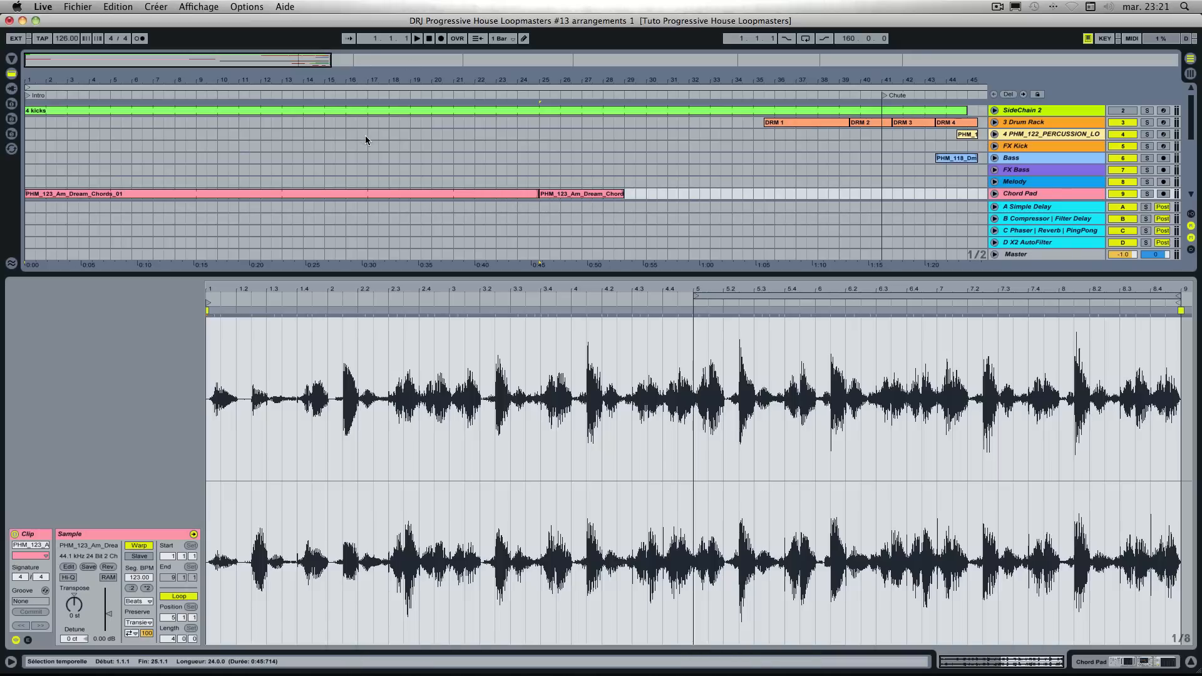
pyautogui.press('Tab')
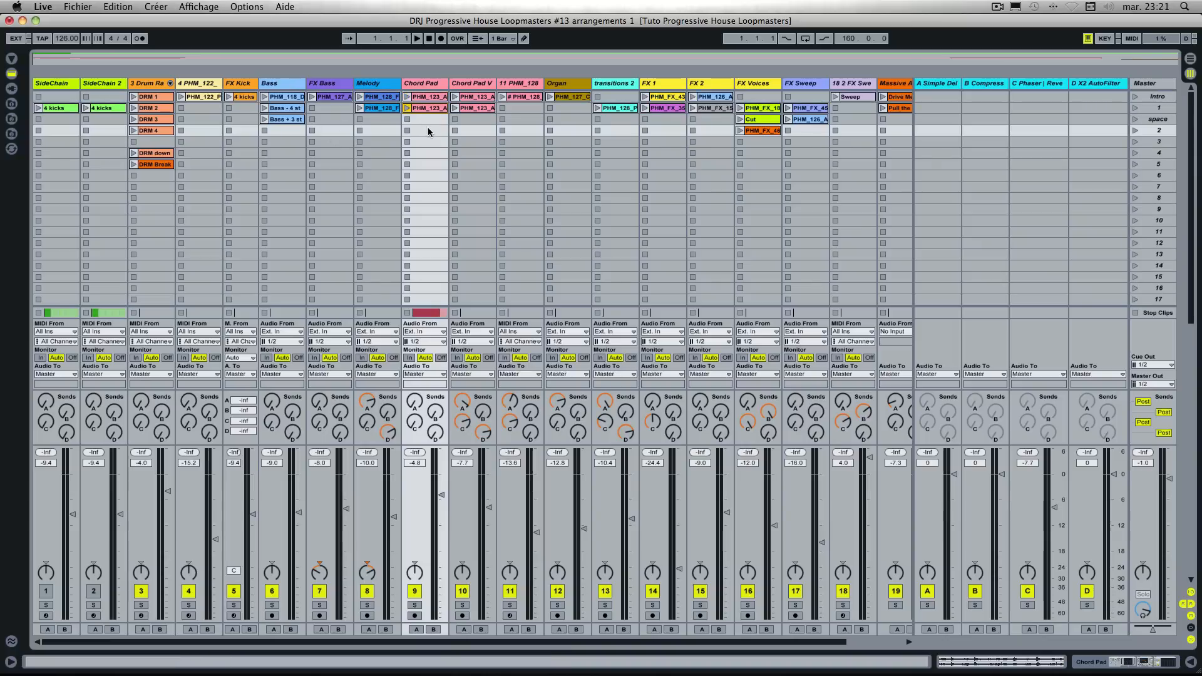
pyautogui.doubleClick(426, 109)
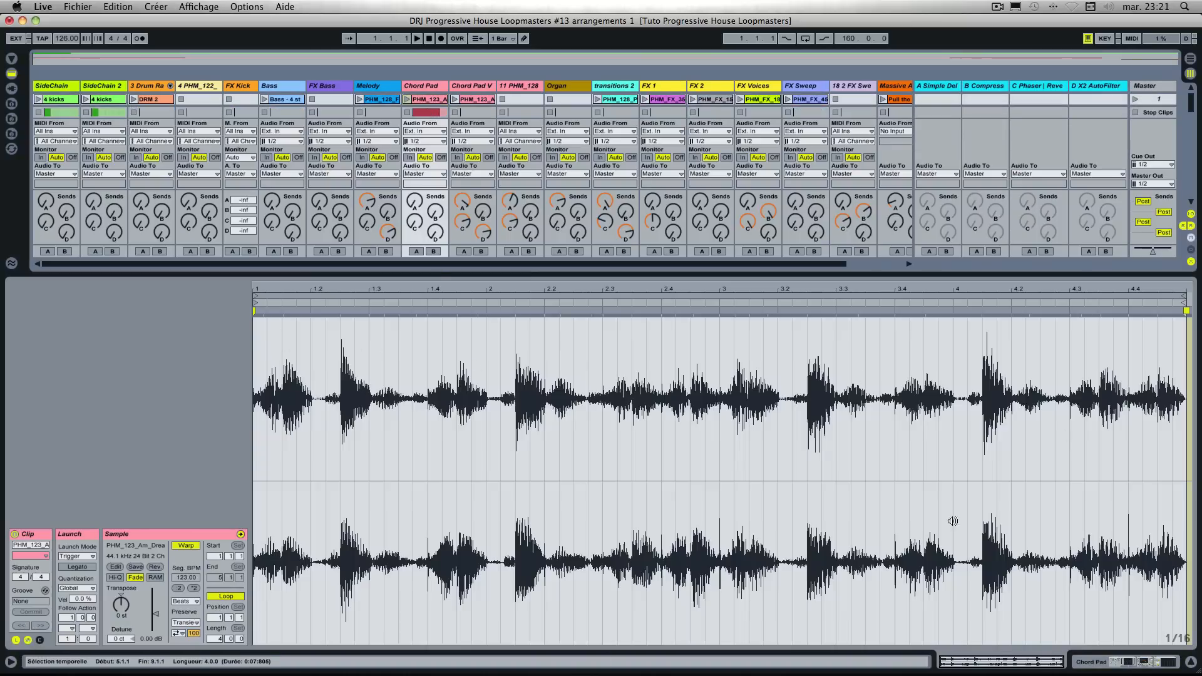
pyautogui.press('Tab')
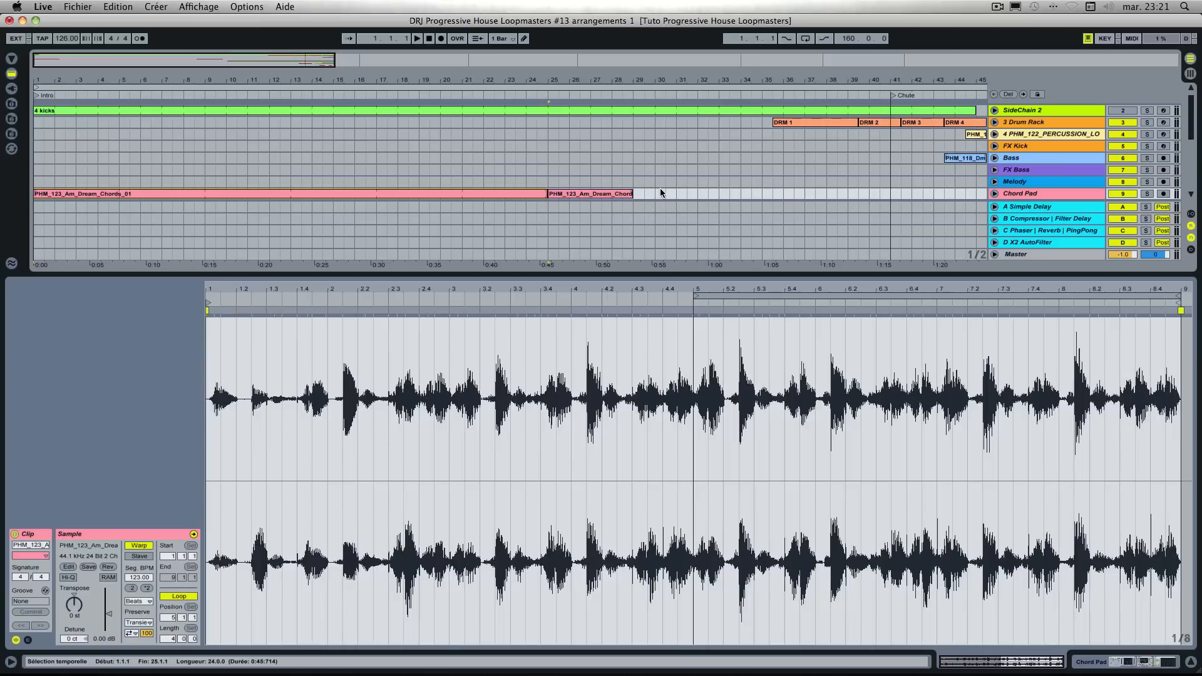
pyautogui.click(1010, 195)
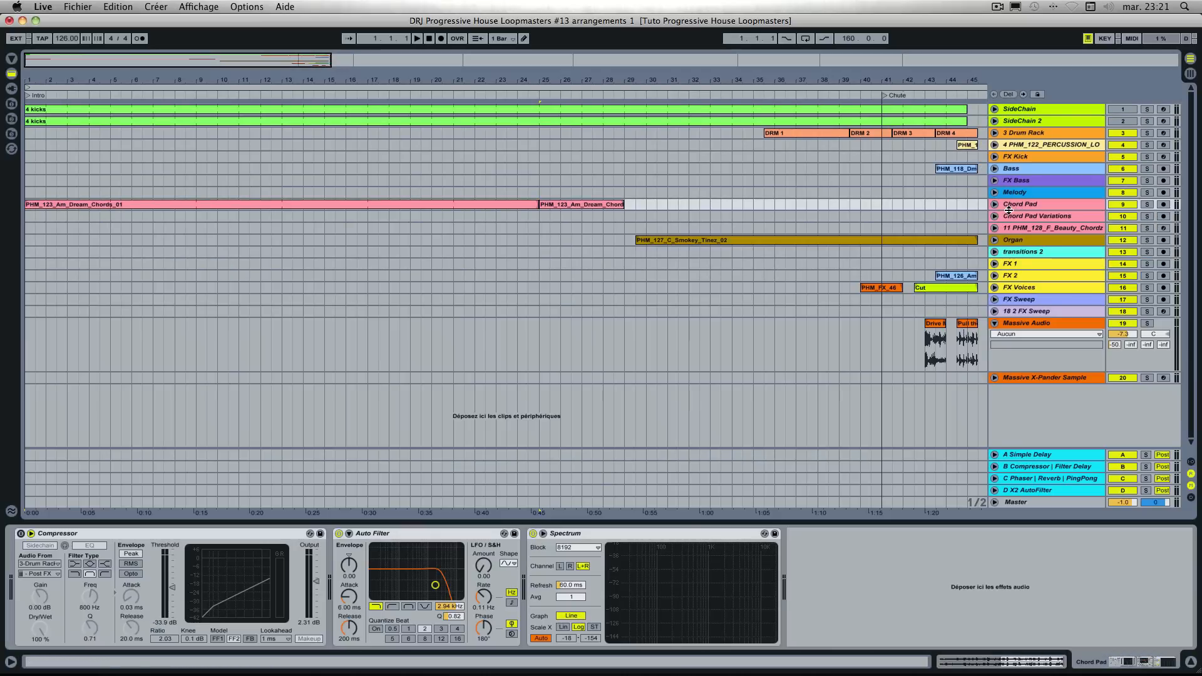
pyautogui.click(610, 205)
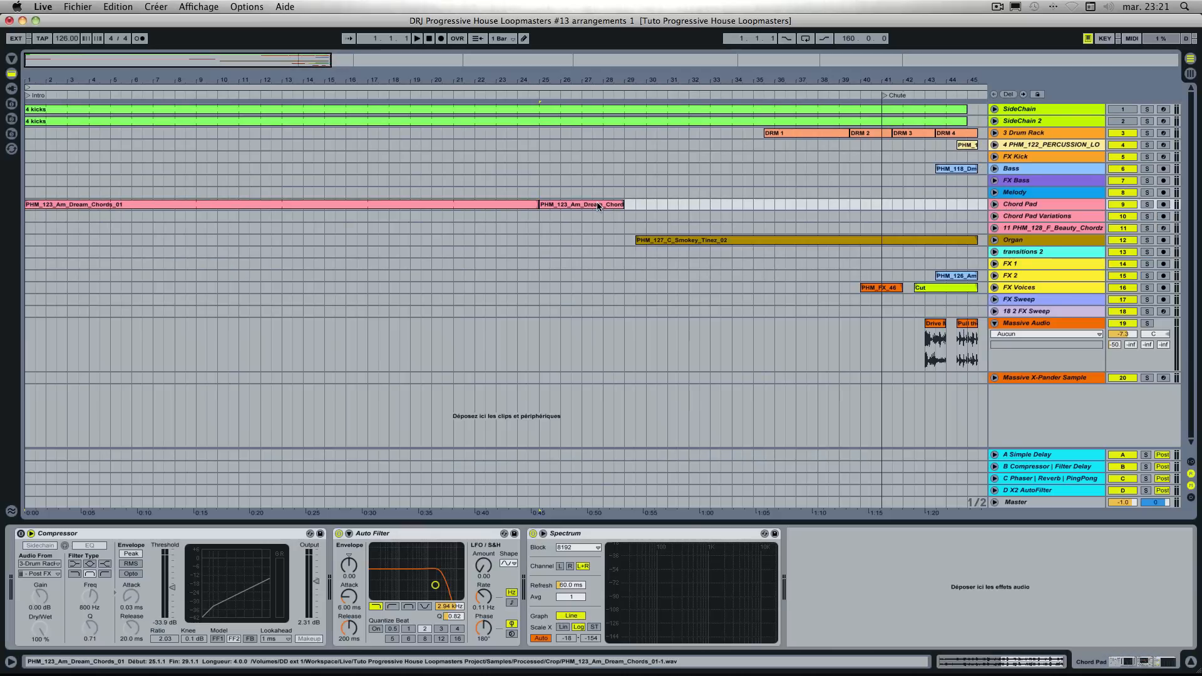
pyautogui.click(376, 205)
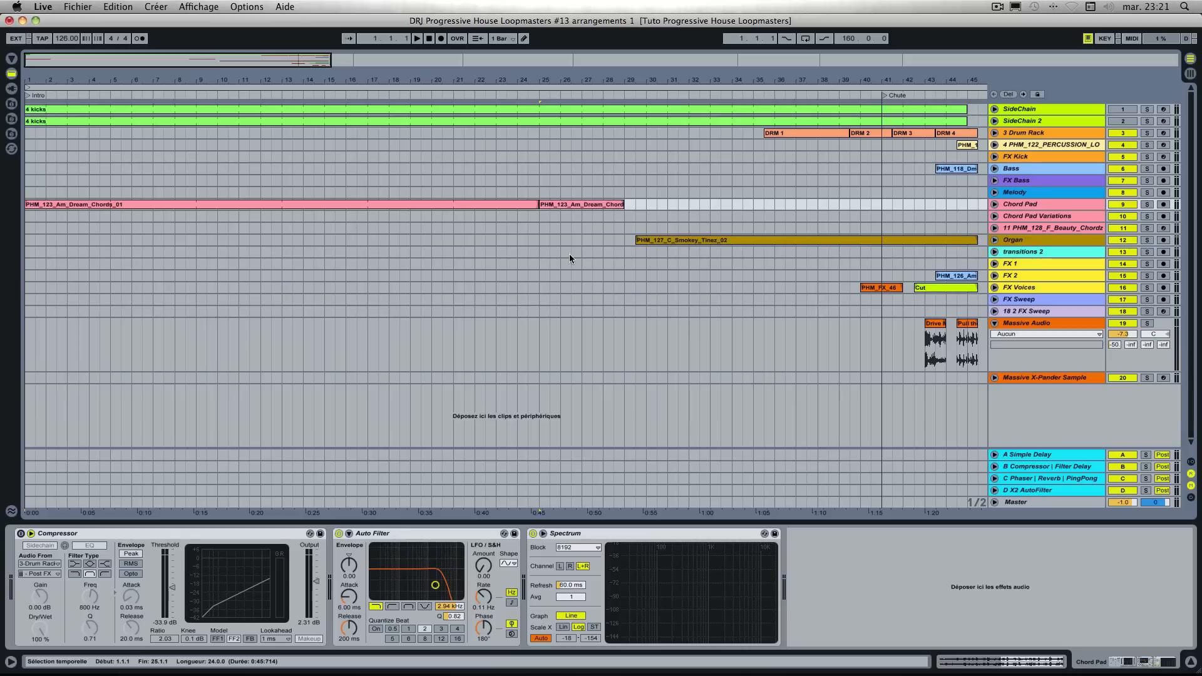
# Step: Extend the second Chord Pad clip to bar 41 and turn on the Compressor on the Chord Pad track
pyautogui.click(622, 204)
pyautogui.moveTo(623, 204); pyautogui.dragTo(873, 209)
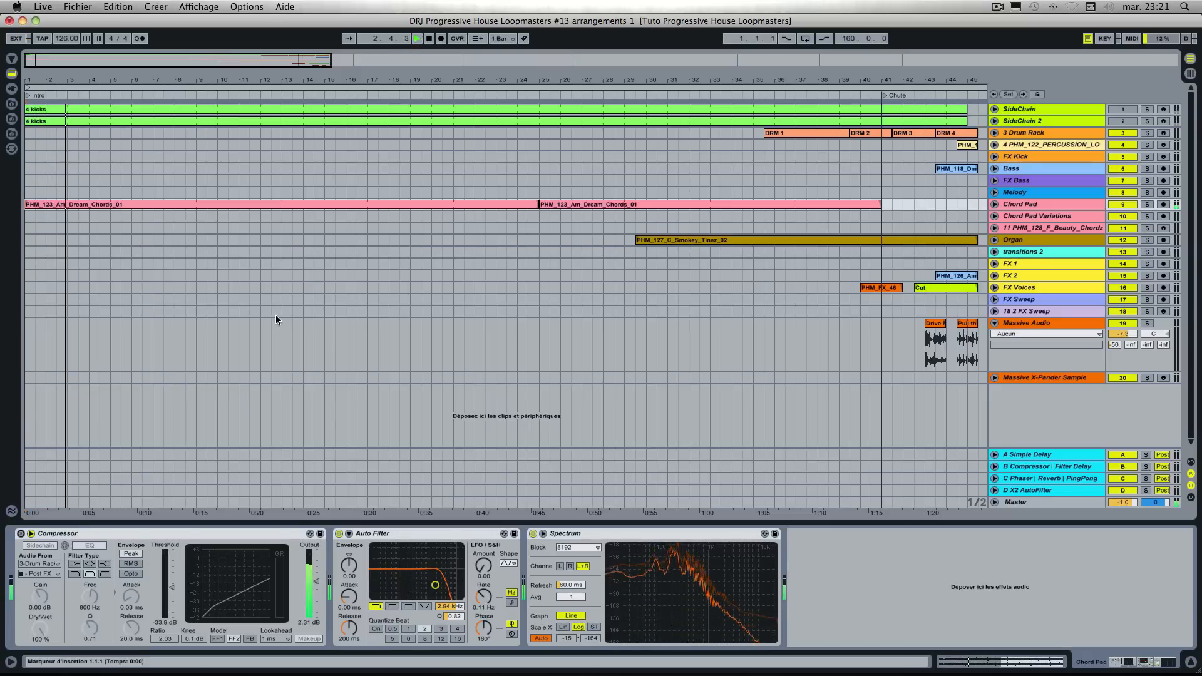
pyautogui.click(21, 534)
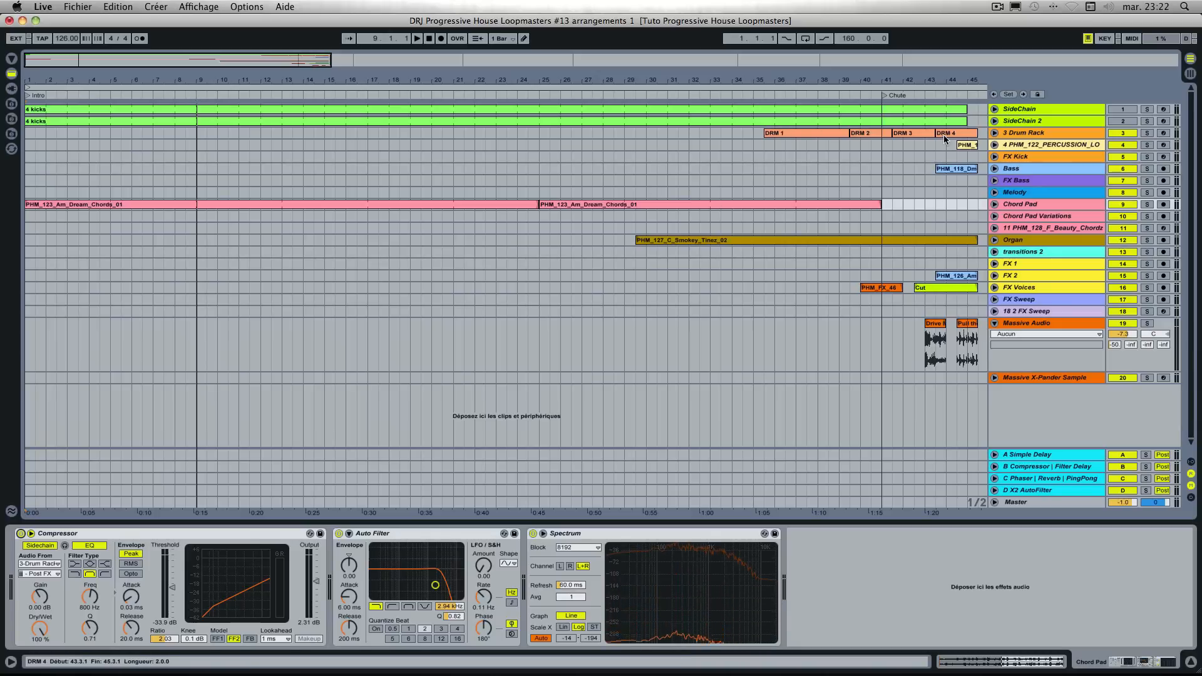
# Step: Move the DRM 4 clip to bar 9 on the 3 Drum Rack track and extend it to bar 17
pyautogui.moveTo(943, 136); pyautogui.dragTo(226, 152)
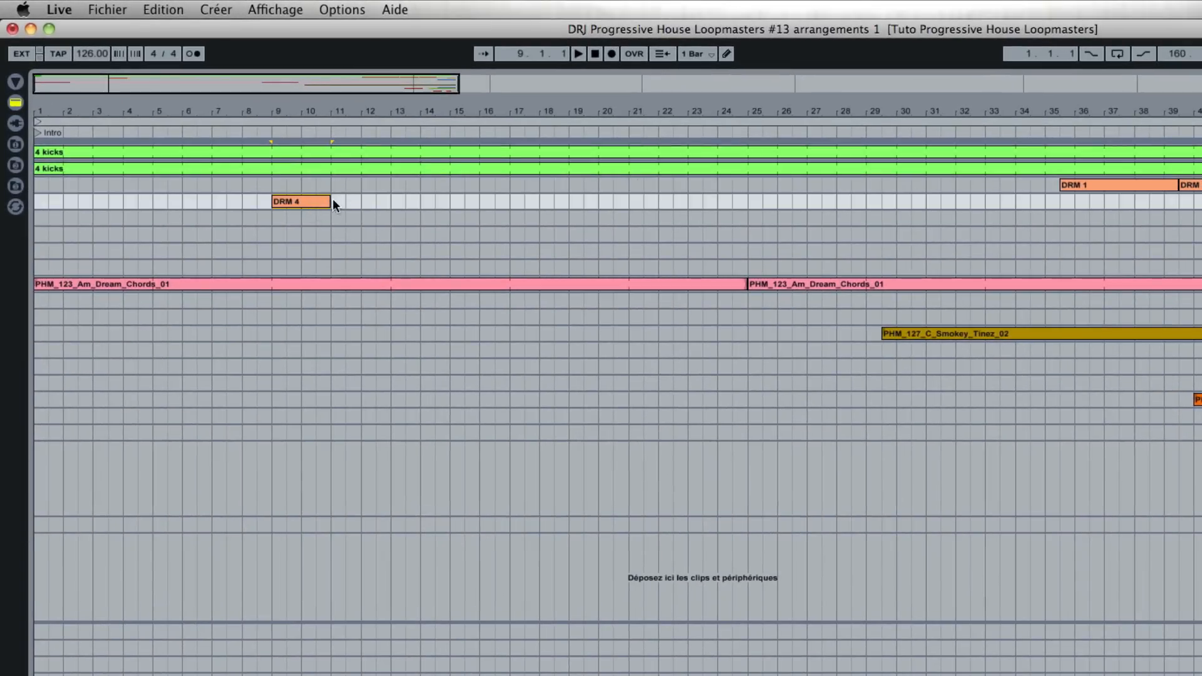
pyautogui.moveTo(327, 201); pyautogui.dragTo(511, 200)
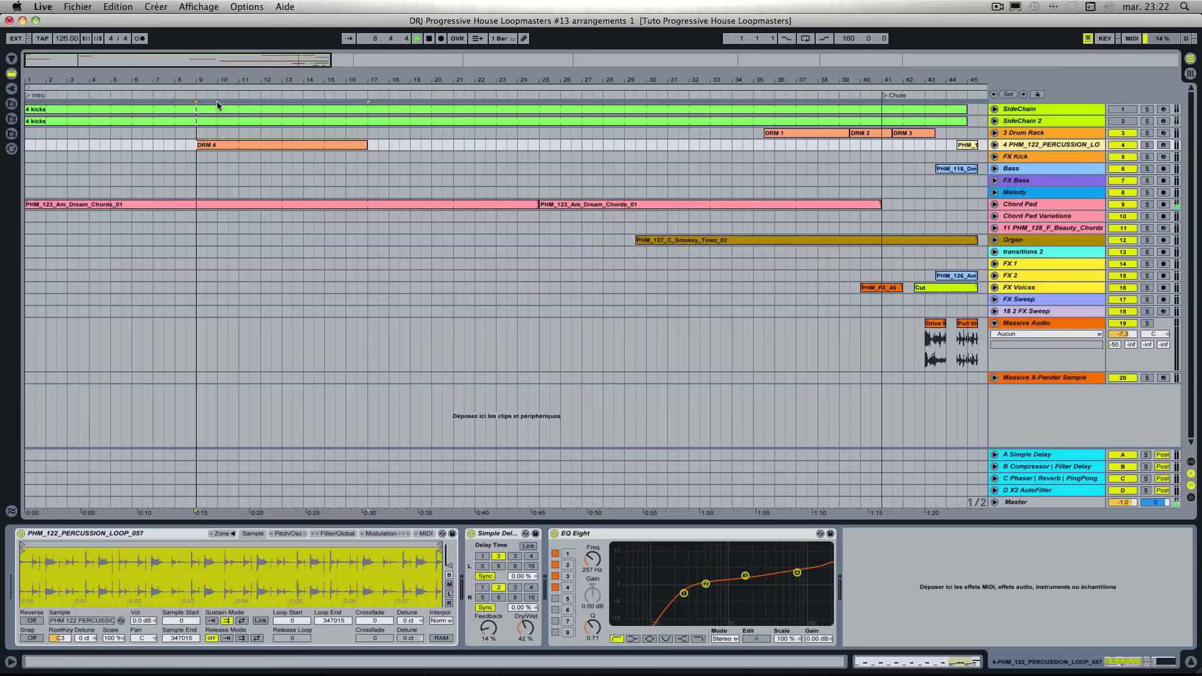
pyautogui.click(347, 139)
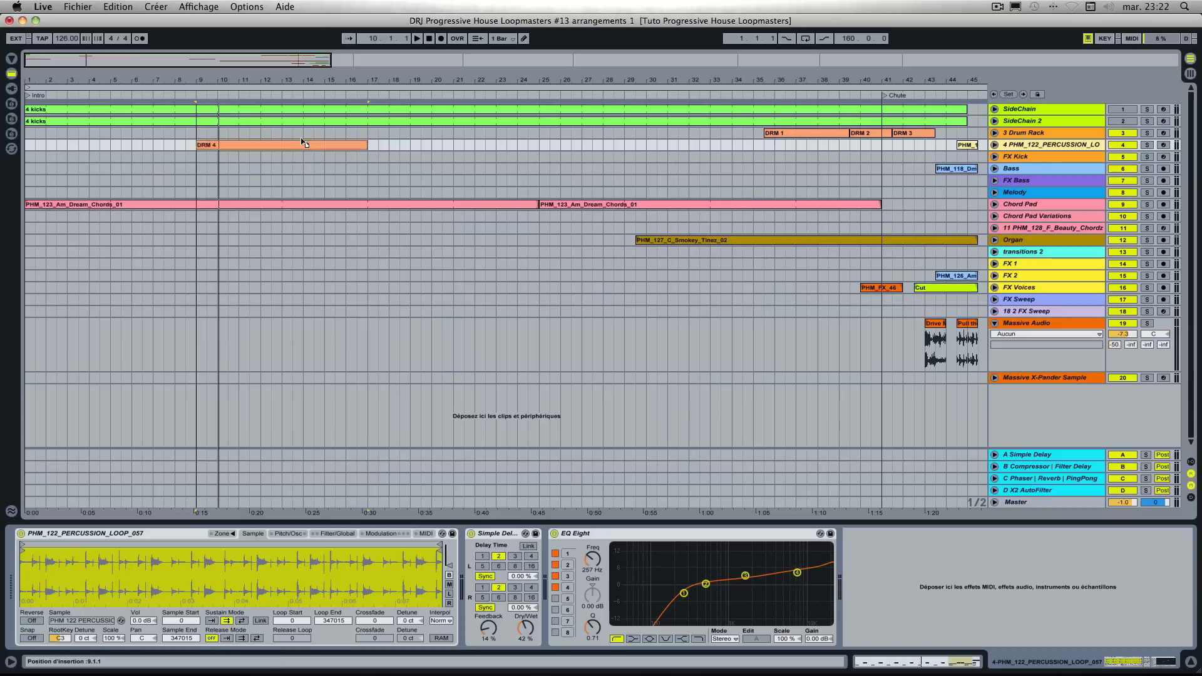
pyautogui.moveTo(303, 143); pyautogui.dragTo(302, 139)
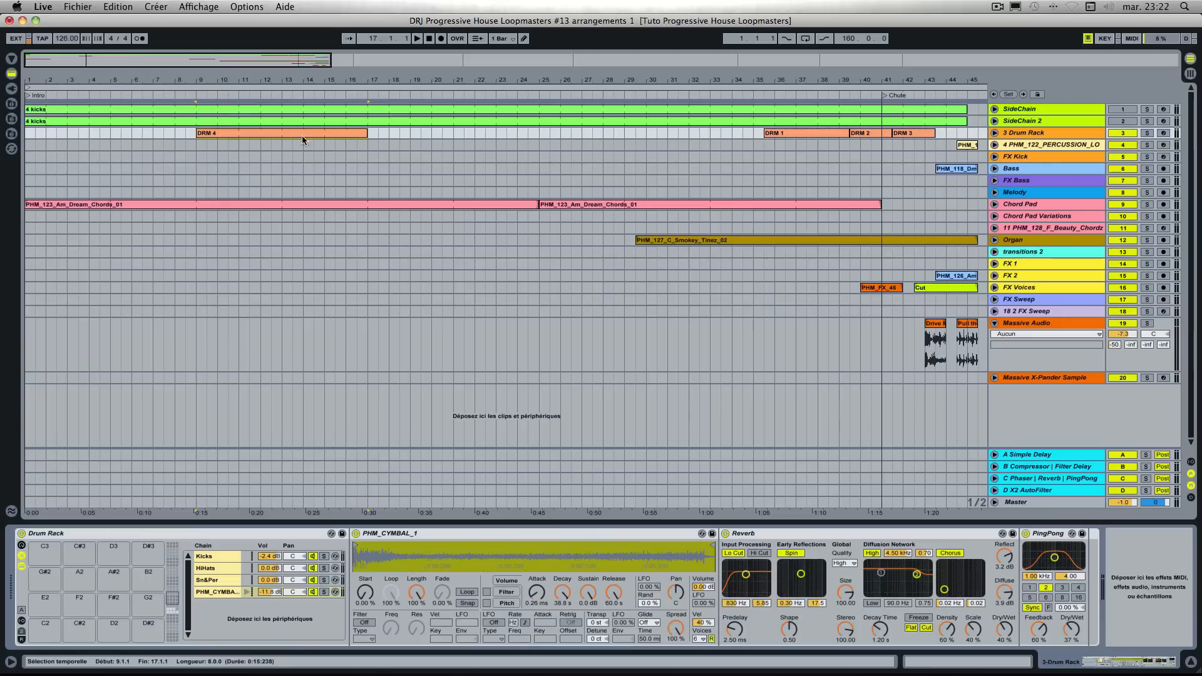
# Step: Unfold the 3 Drum Rack and Chord Pad tracks and play the arrangement from around bar 8
pyautogui.click(995, 133)
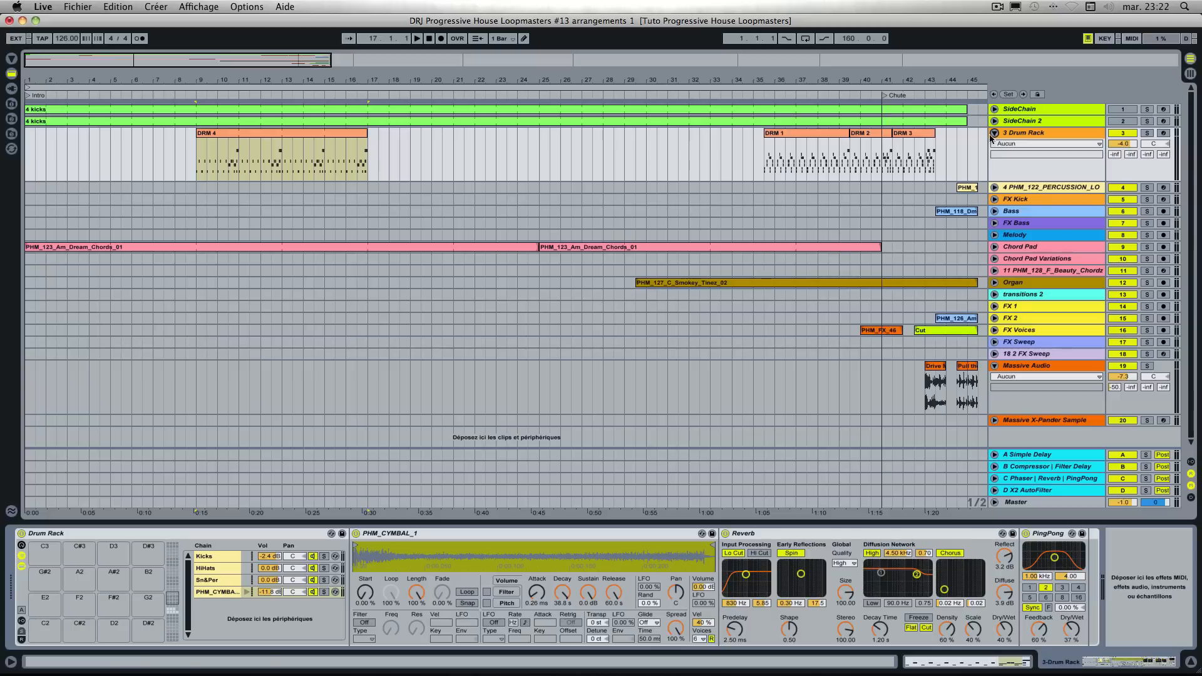
pyautogui.click(994, 247)
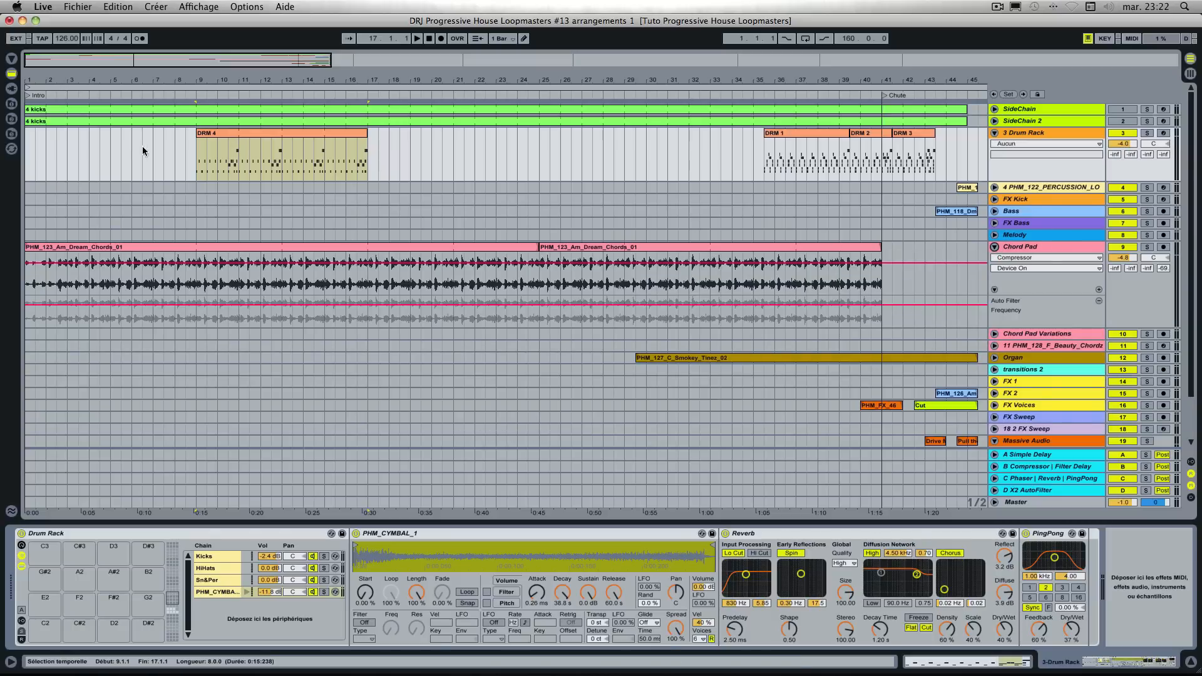
pyautogui.click(179, 94)
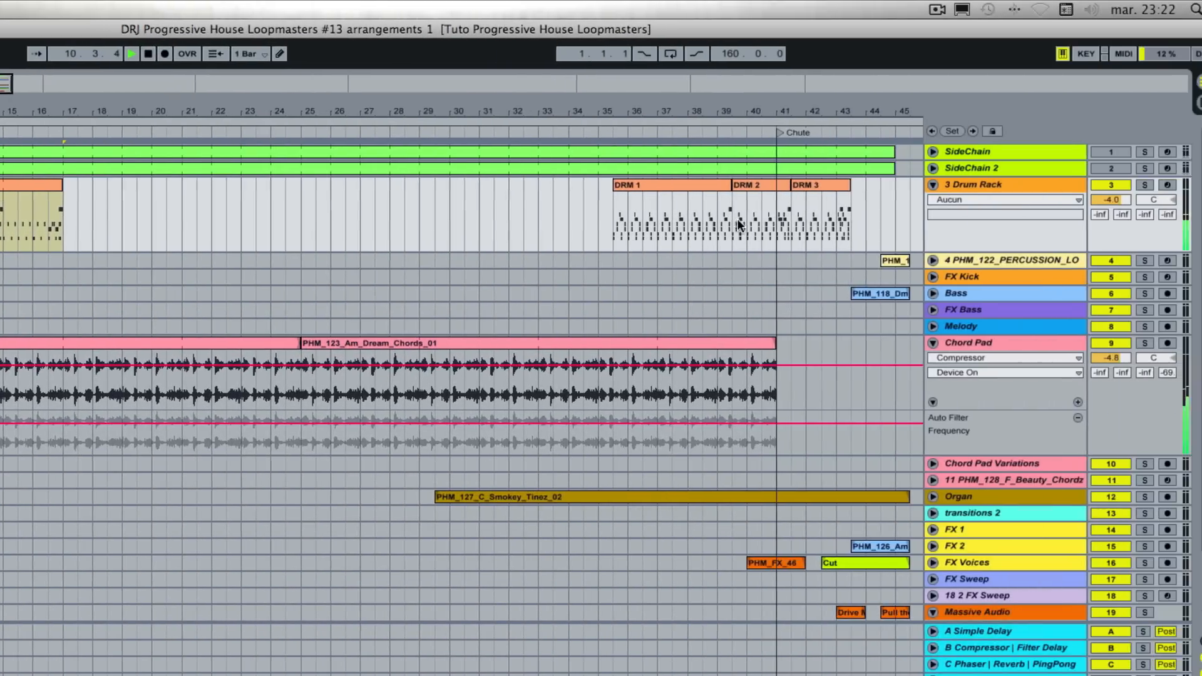
# Step: Place the DRM 3, DRM 2 and DRM 1 clips back to back at bars 17, 23 and 25, and move the Organ clip to bar 34
pyautogui.click(1178, 199)
pyautogui.moveTo(711, 194); pyautogui.dragTo(681, 187)
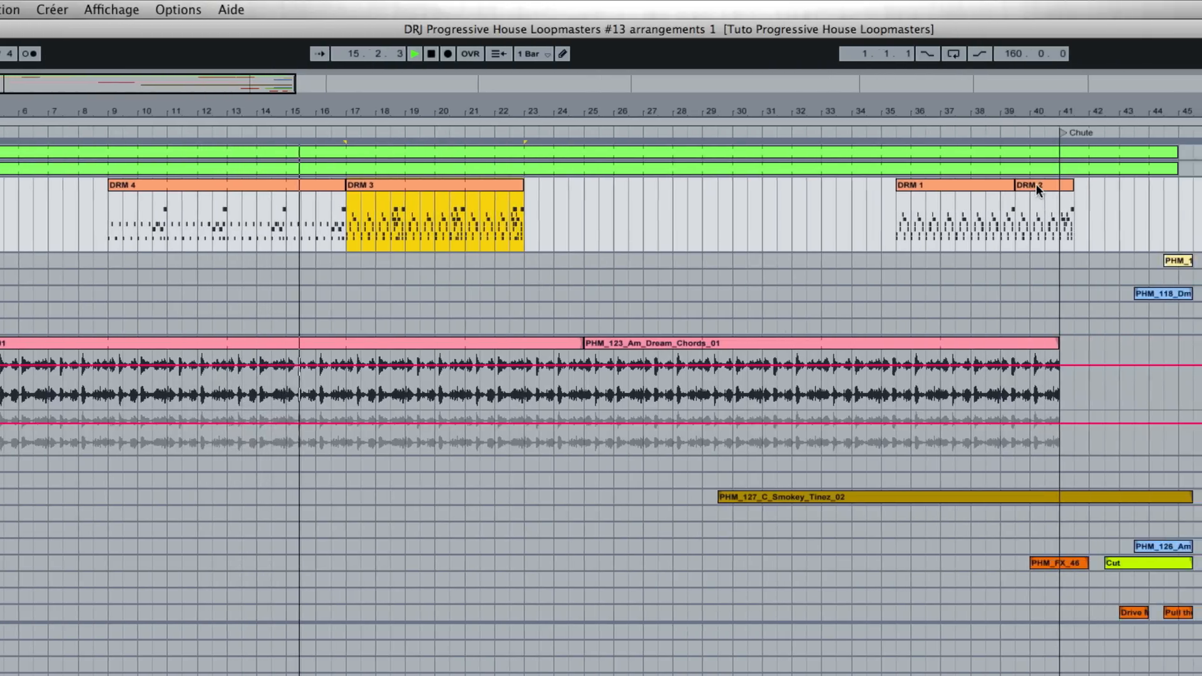
pyautogui.moveTo(1035, 184); pyautogui.dragTo(564, 182)
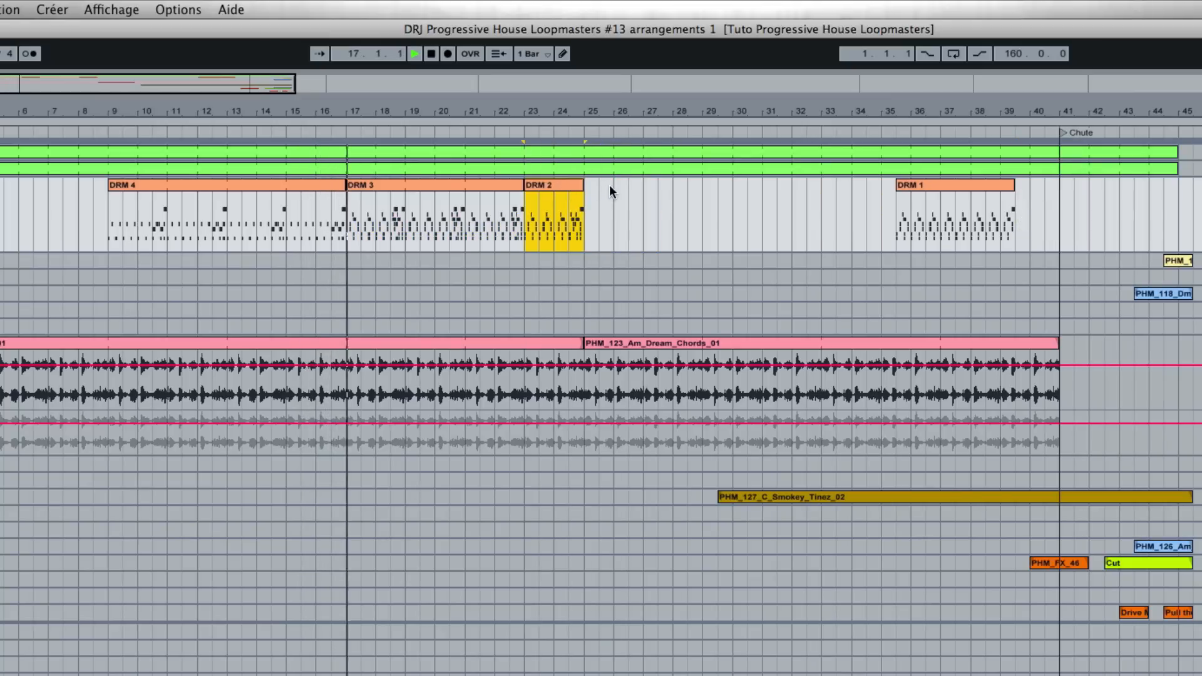
pyautogui.moveTo(965, 185); pyautogui.dragTo(661, 192)
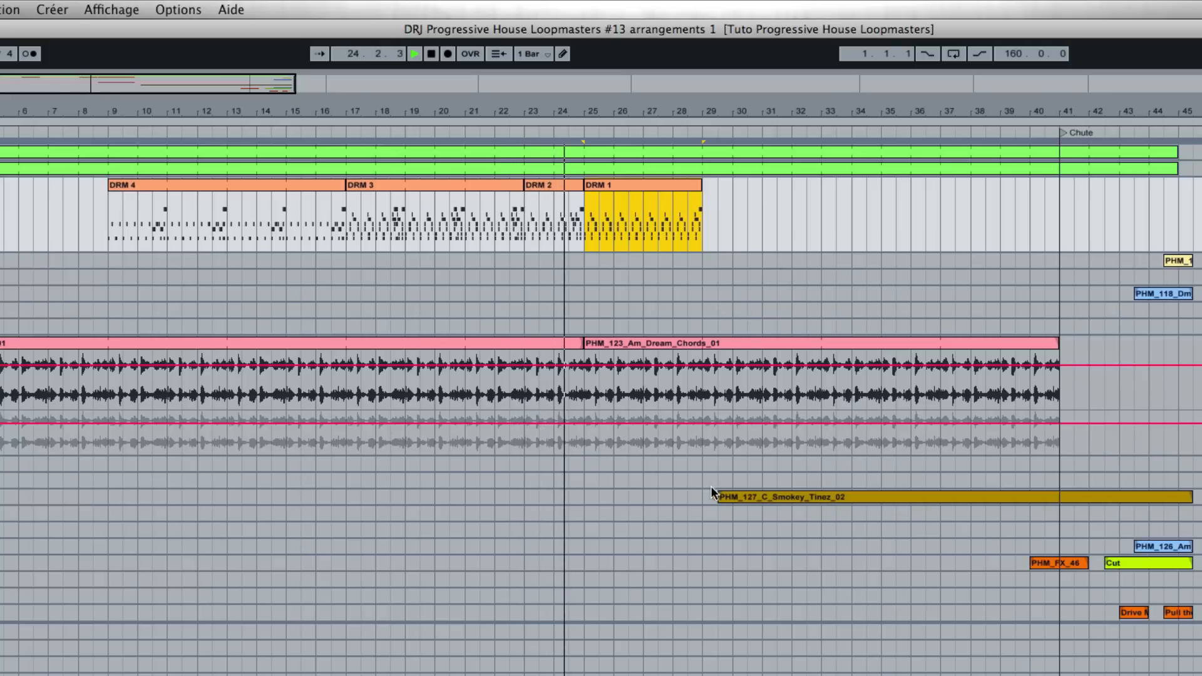
pyautogui.moveTo(726, 497); pyautogui.dragTo(867, 498)
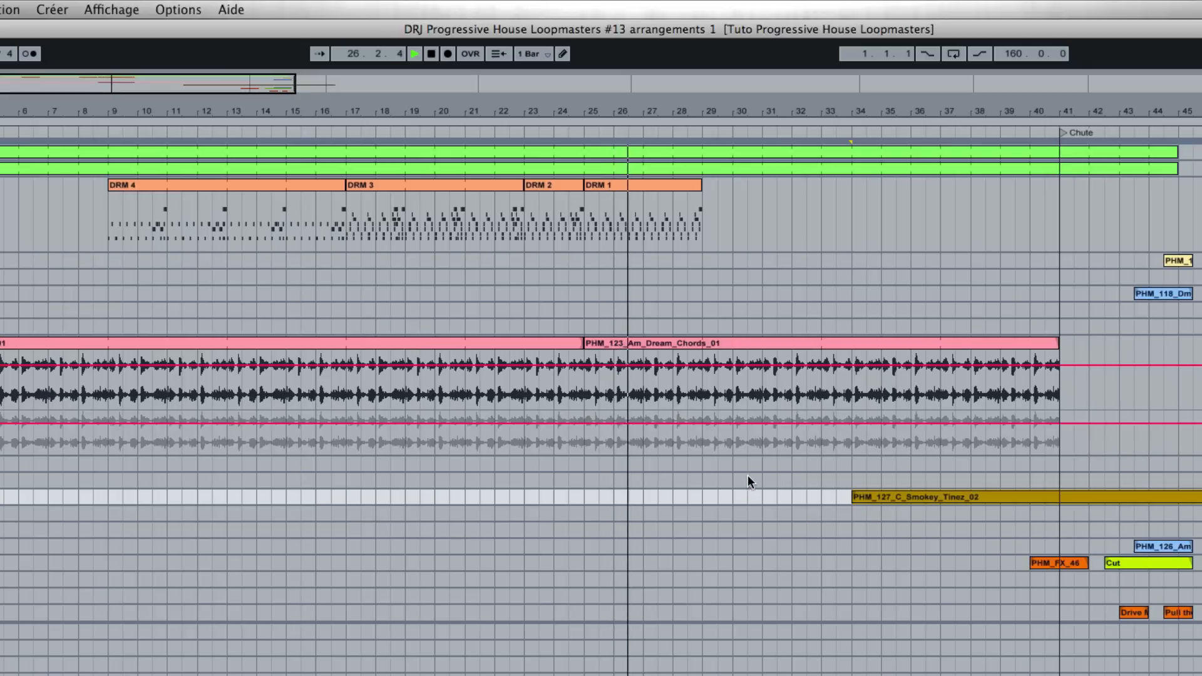
# Step: Unfold the Bass track and move its PHM_118_Dm_ItaloBass_01 clip to bar 17
pyautogui.click(1155, 294)
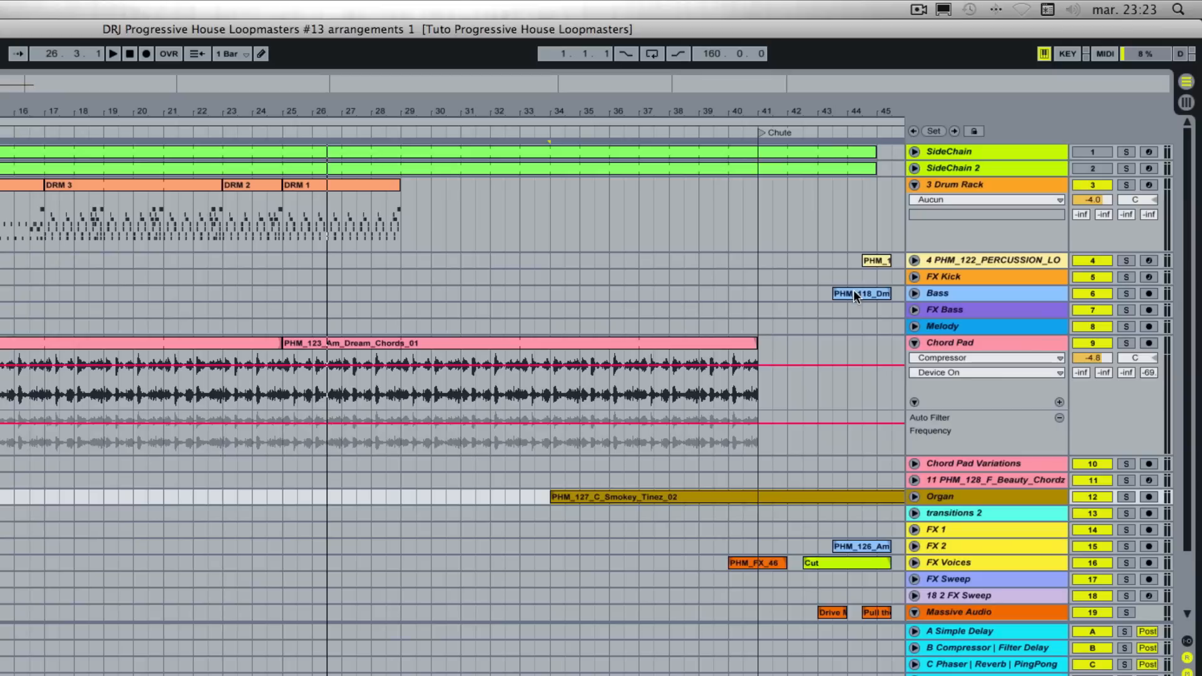
pyautogui.moveTo(853, 291); pyautogui.dragTo(363, 292)
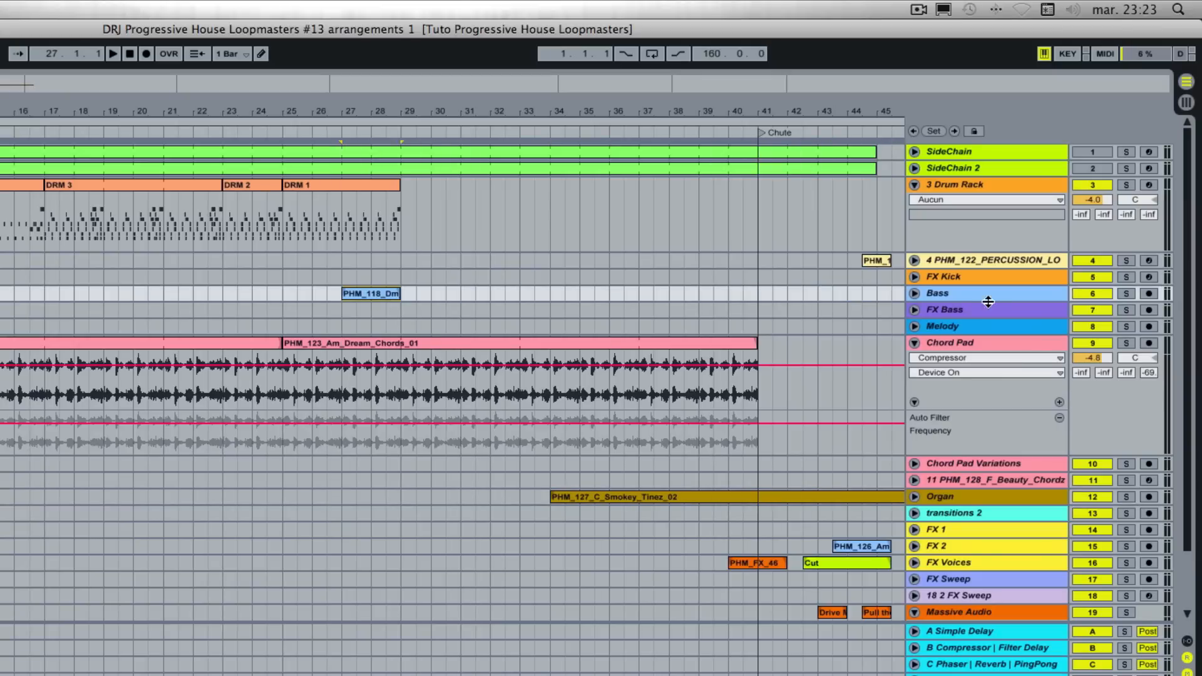
pyautogui.click(914, 294)
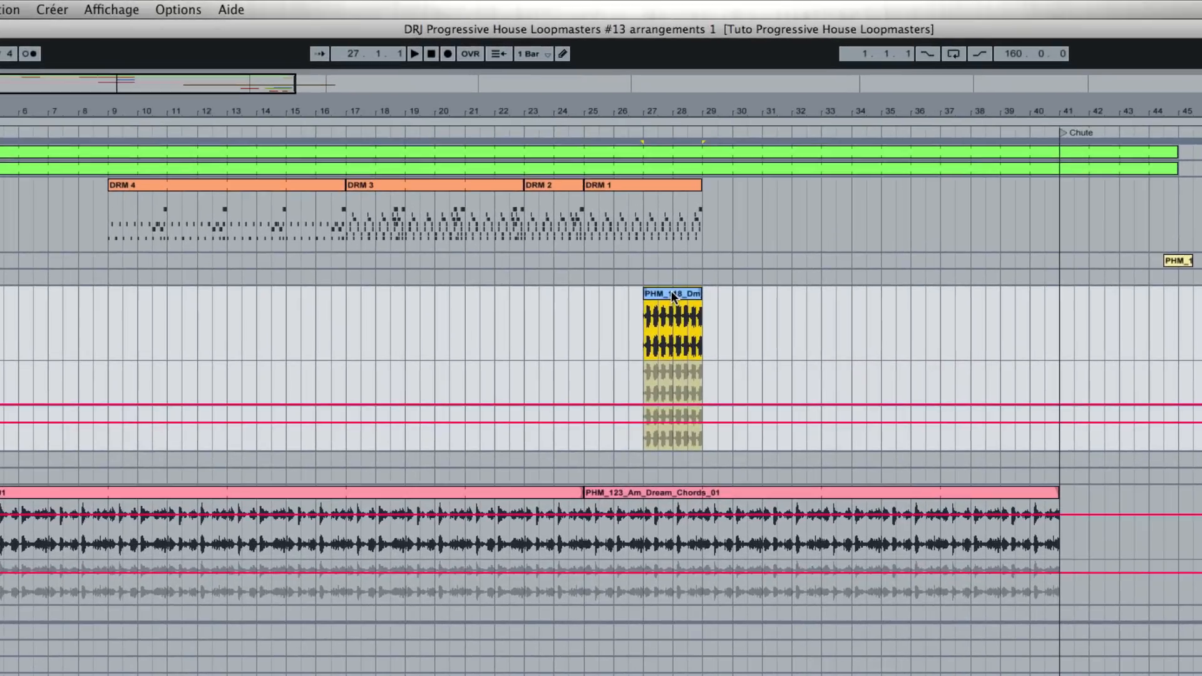
pyautogui.moveTo(602, 209); pyautogui.dragTo(535, 213)
pyautogui.moveTo(577, 296); pyautogui.dragTo(379, 298)
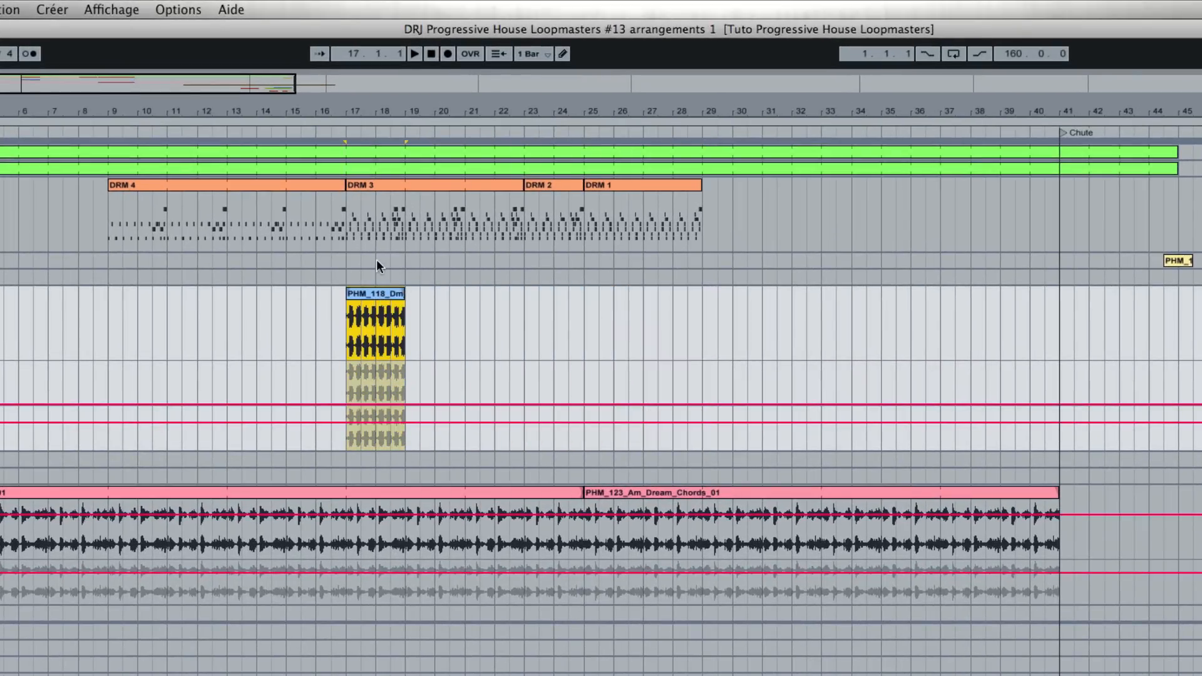
# Step: Extend the Bass clip to bar 25 and add a copy of it running from bar 25 to bar 41
pyautogui.moveTo(404, 292); pyautogui.dragTo(592, 298)
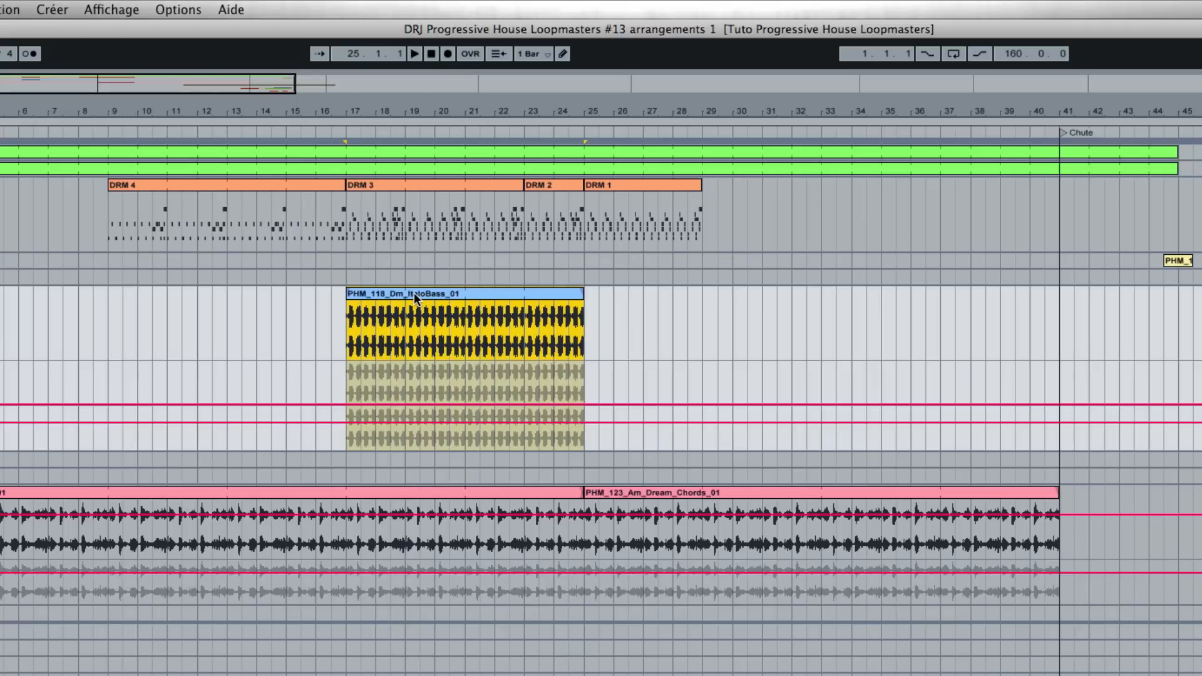
pyautogui.moveTo(412, 292); pyautogui.dragTo(658, 317)
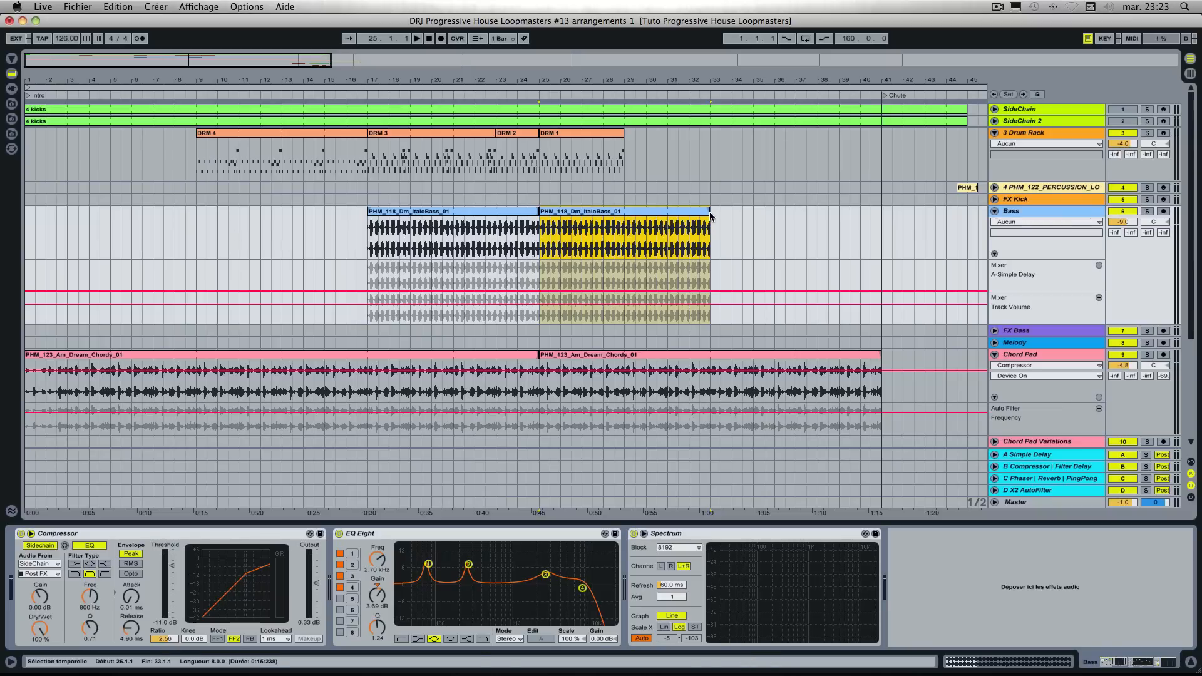
pyautogui.moveTo(709, 211); pyautogui.dragTo(879, 220)
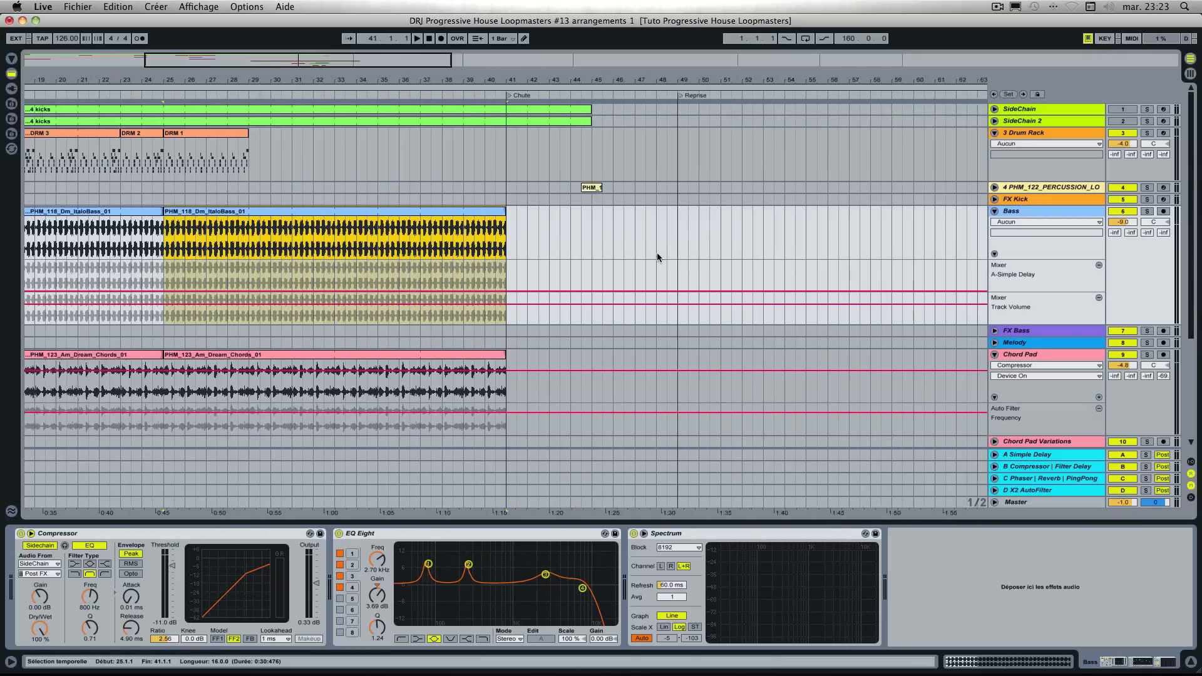
# Step: Move the Organ clip to bar 42 and shift the FX 2, FX Voices and Massive Audio clips about two bars later
pyautogui.scroll(-5, 654, 259)
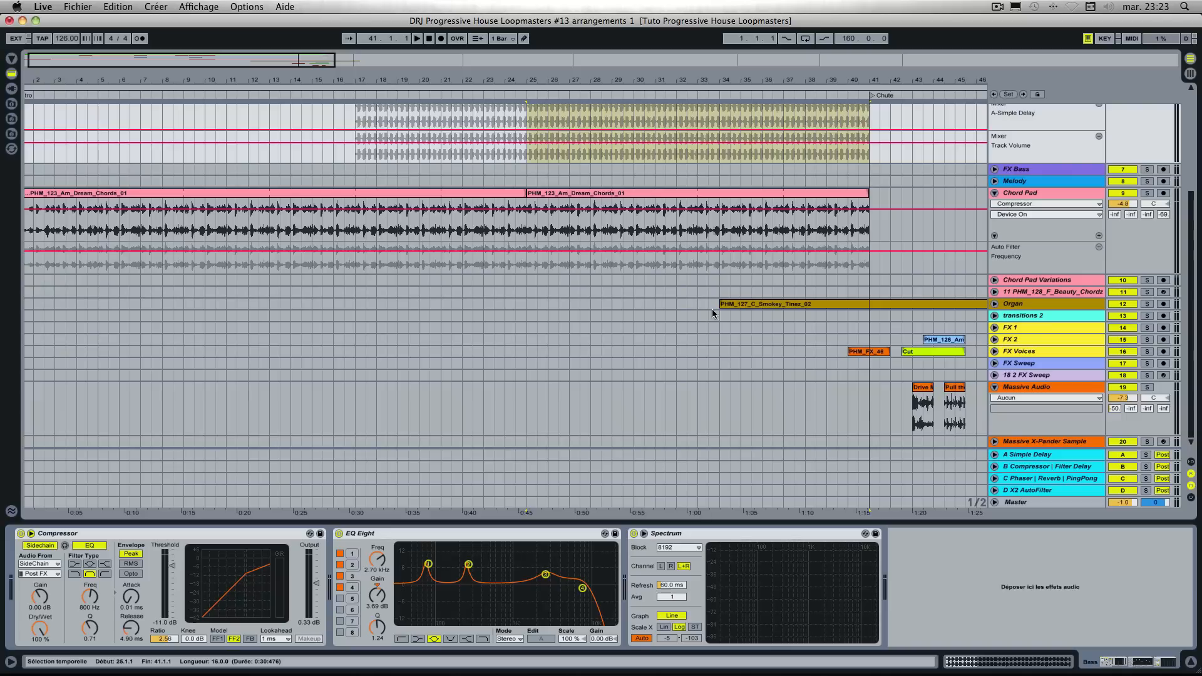
pyautogui.moveTo(741, 304); pyautogui.dragTo(908, 303)
pyautogui.moveTo(821, 328); pyautogui.dragTo(964, 433)
pyautogui.moveTo(860, 353); pyautogui.dragTo(909, 354)
# Step: Play the arrangement from bar 9 and again from bar 17 to check the drum and bass entries
pyautogui.scroll(5, 833, 360)
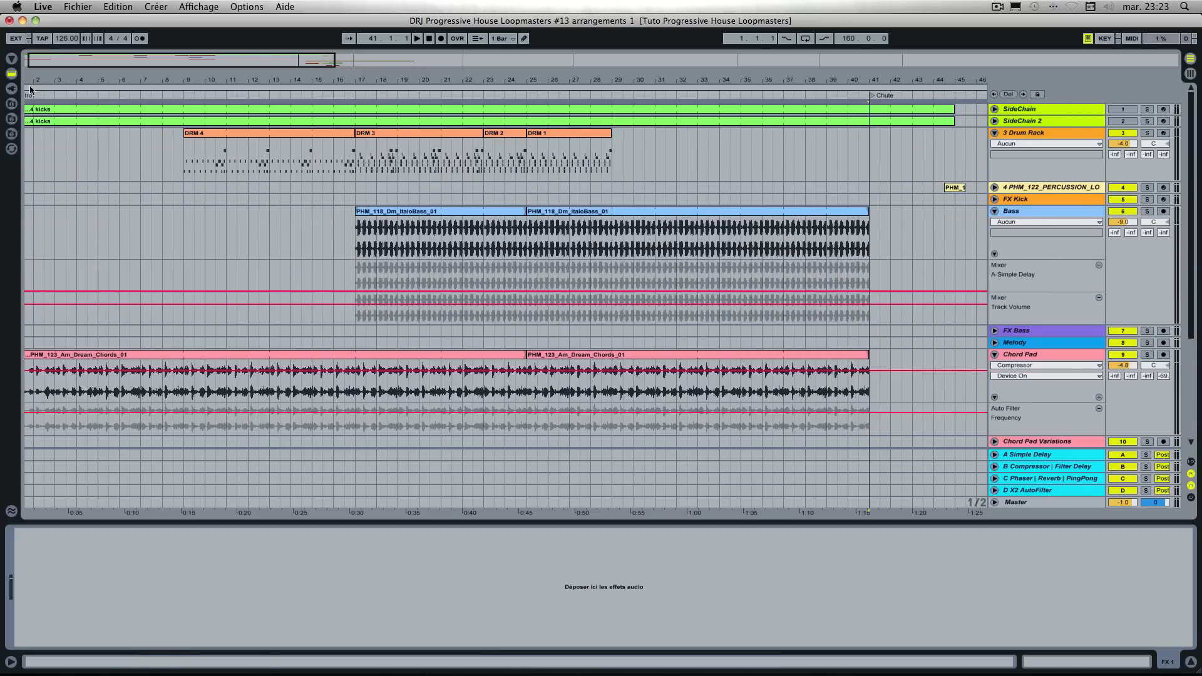
pyautogui.hscroll(-2, 157, 138)
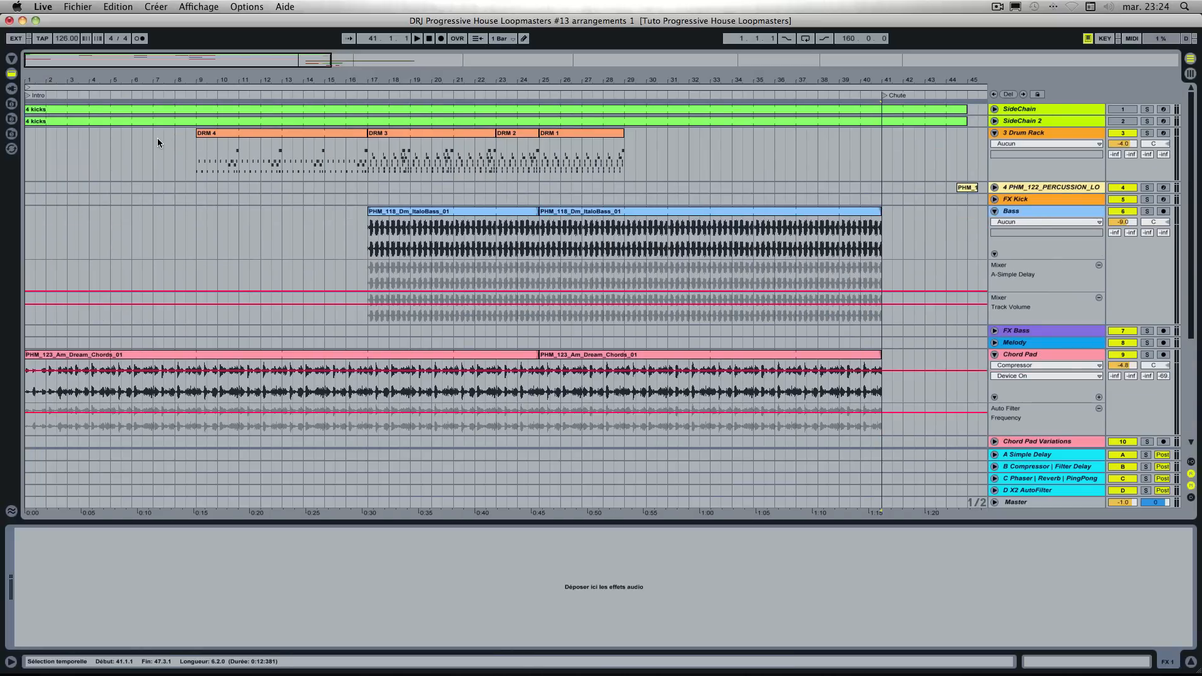
pyautogui.click(196, 94)
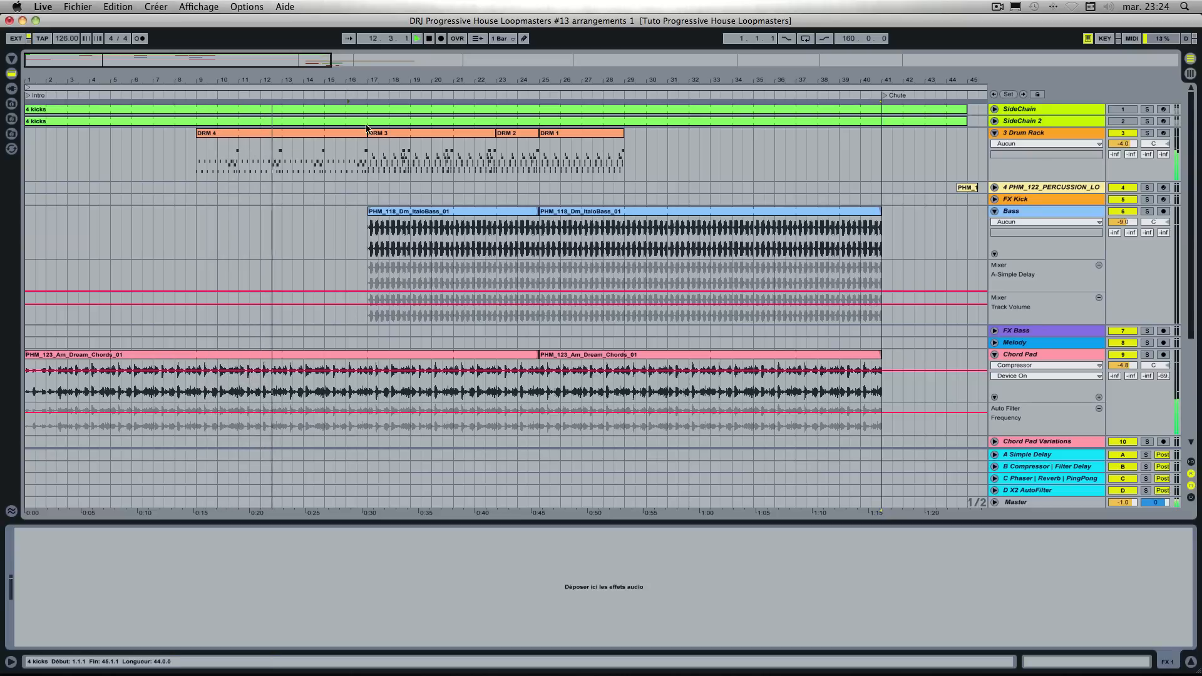
pyautogui.click(366, 99)
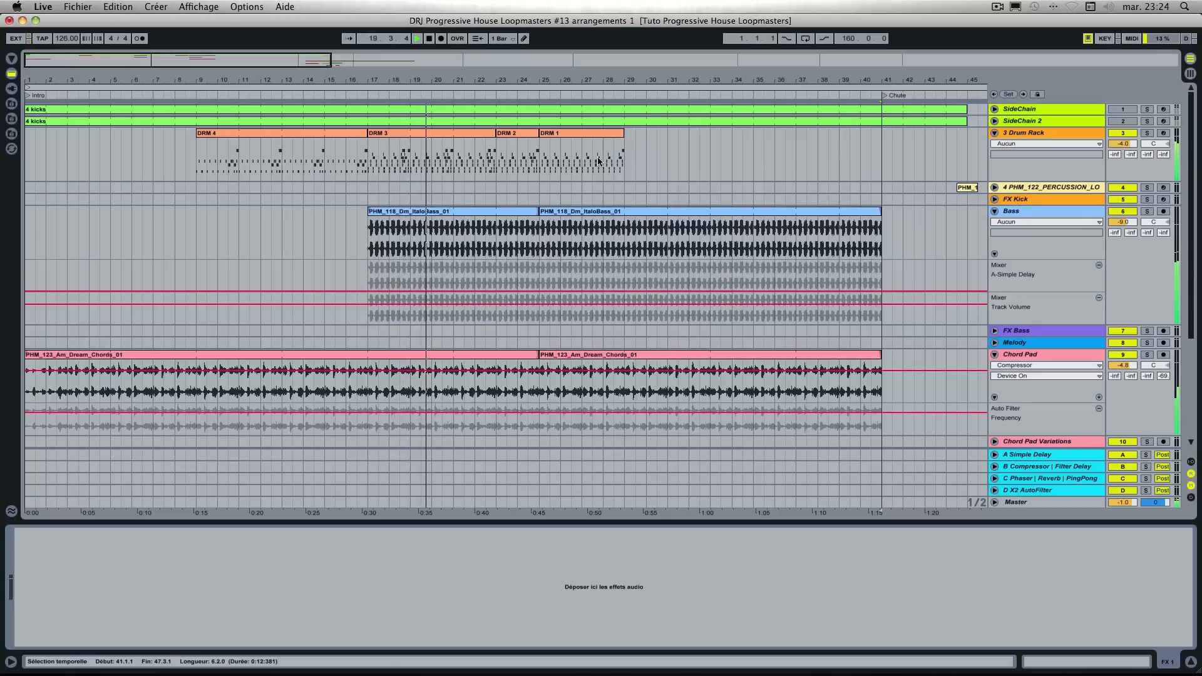
# Step: Lay the PHM_122_PERCUSSION_LOOP_057 clip from bar 25 to bar 37 and shorten the second Bass clip to bar 37
pyautogui.moveTo(966, 188); pyautogui.dragTo(579, 191)
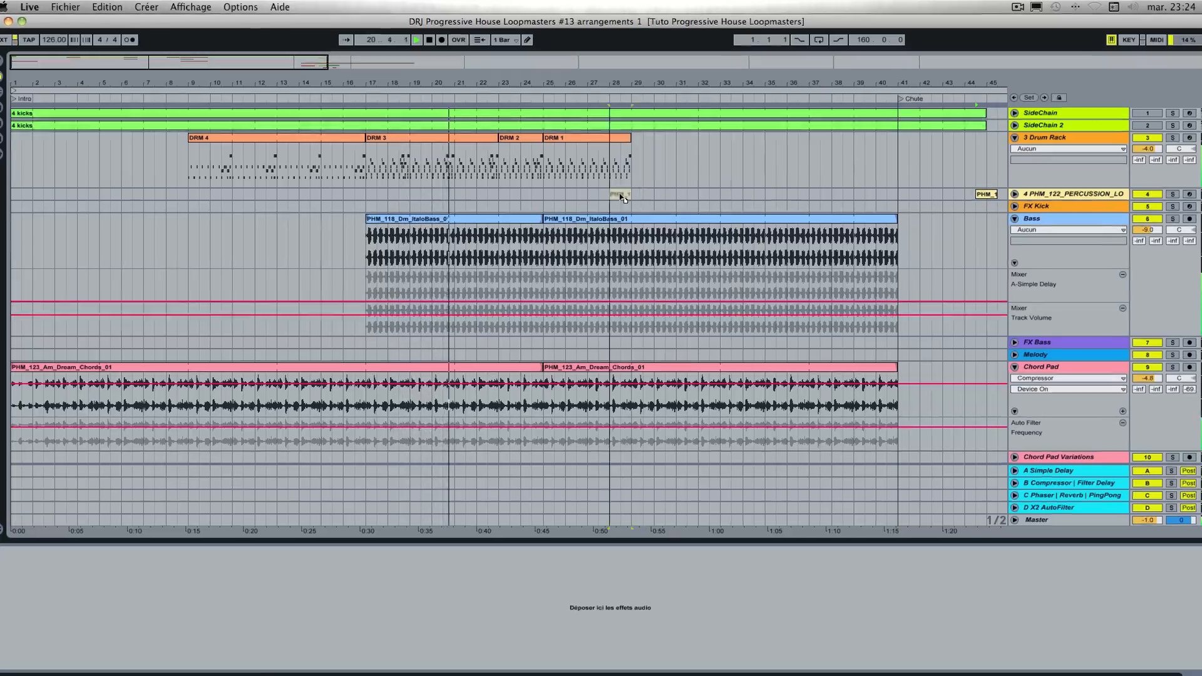
pyautogui.moveTo(639, 264); pyautogui.dragTo(939, 261)
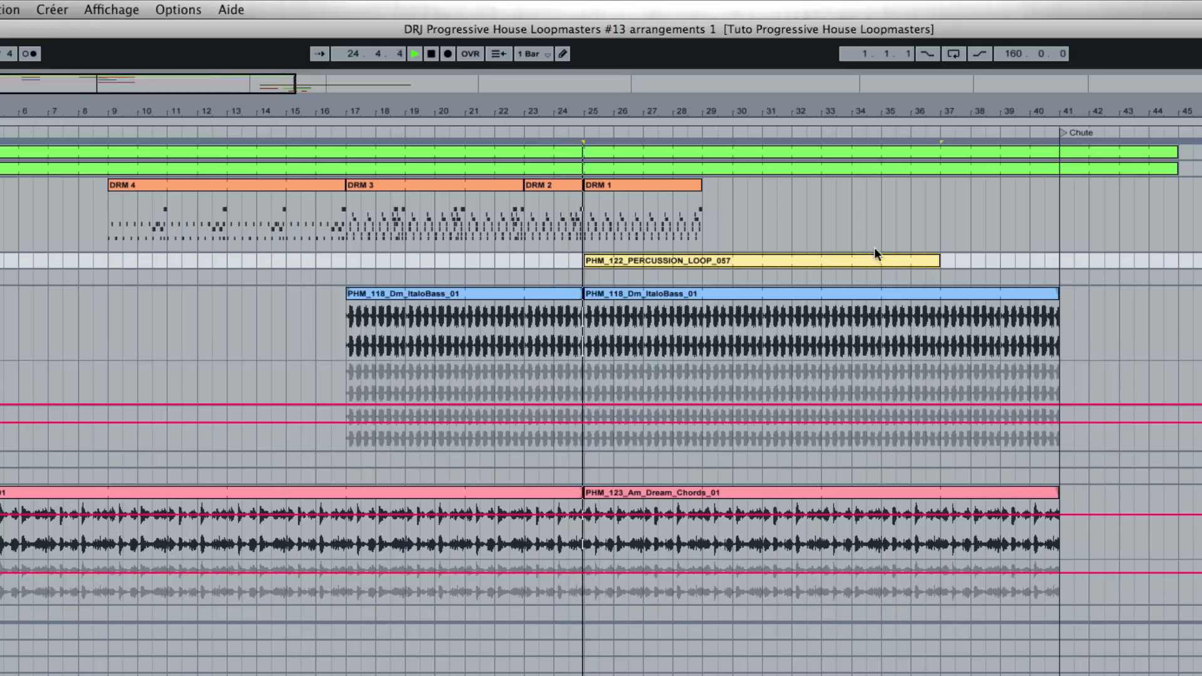
pyautogui.moveTo(1058, 292); pyautogui.dragTo(940, 296)
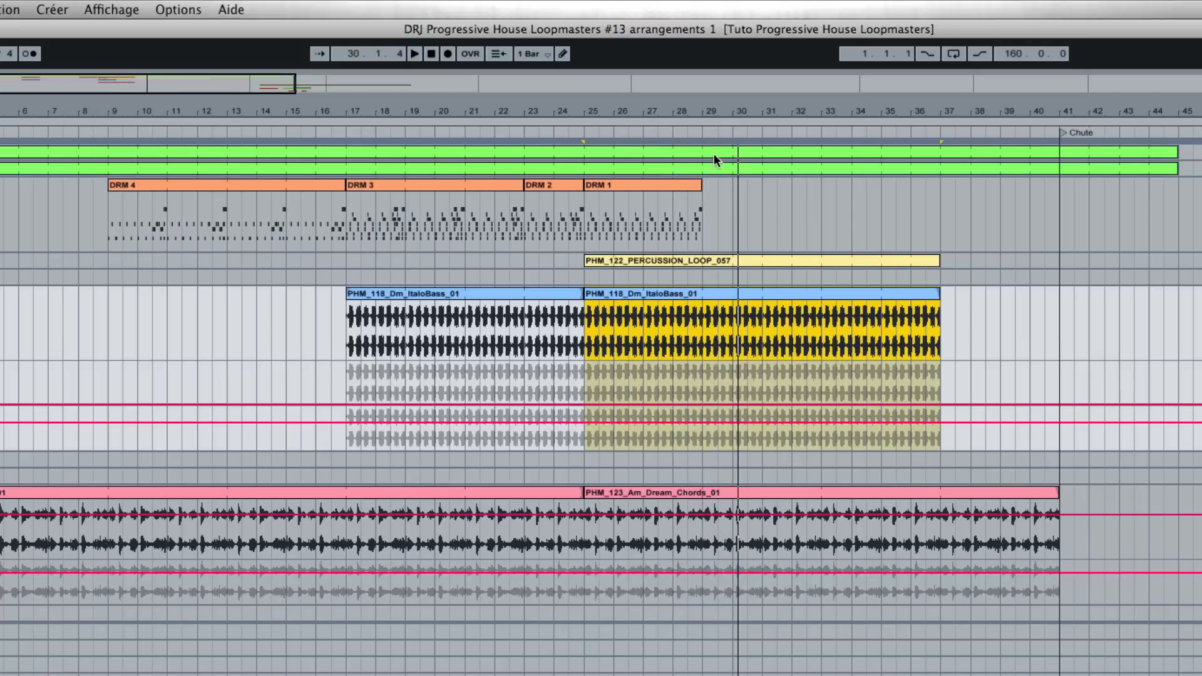
# Step: Extend DRM 1 to bar 36 and fill bar 36 to 37 with a trimmed copy of DRM 3
pyautogui.moveTo(701, 182); pyautogui.dragTo(903, 195)
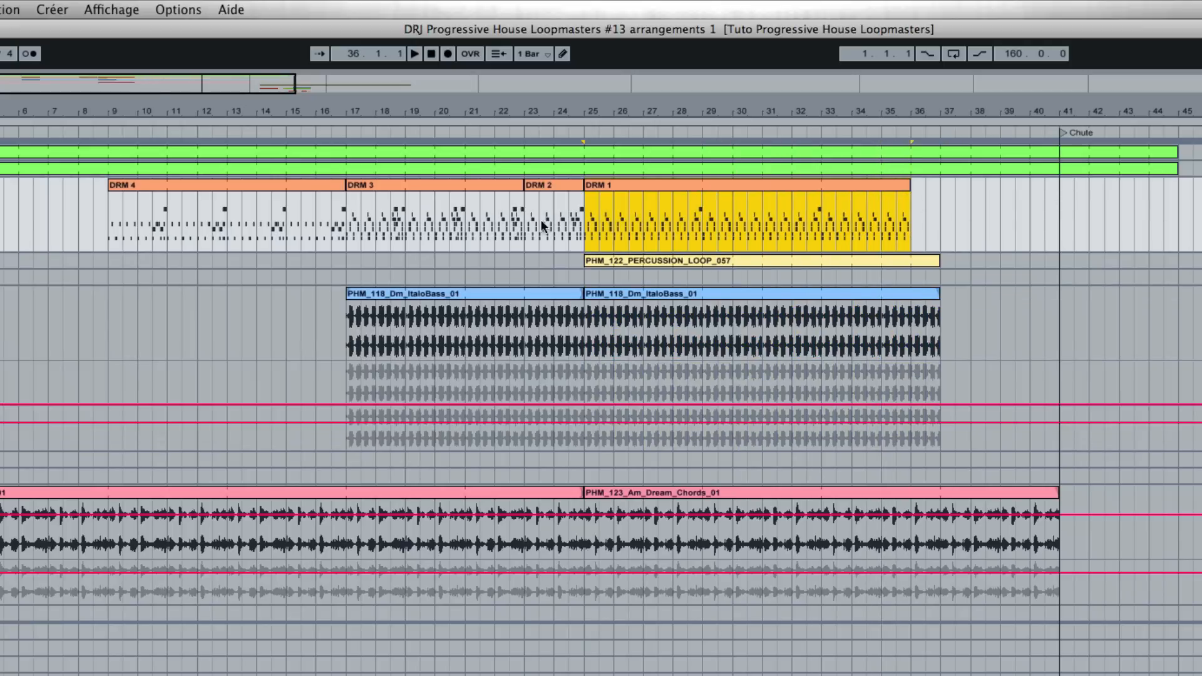
pyautogui.click(374, 191)
pyautogui.moveTo(374, 182); pyautogui.dragTo(948, 223)
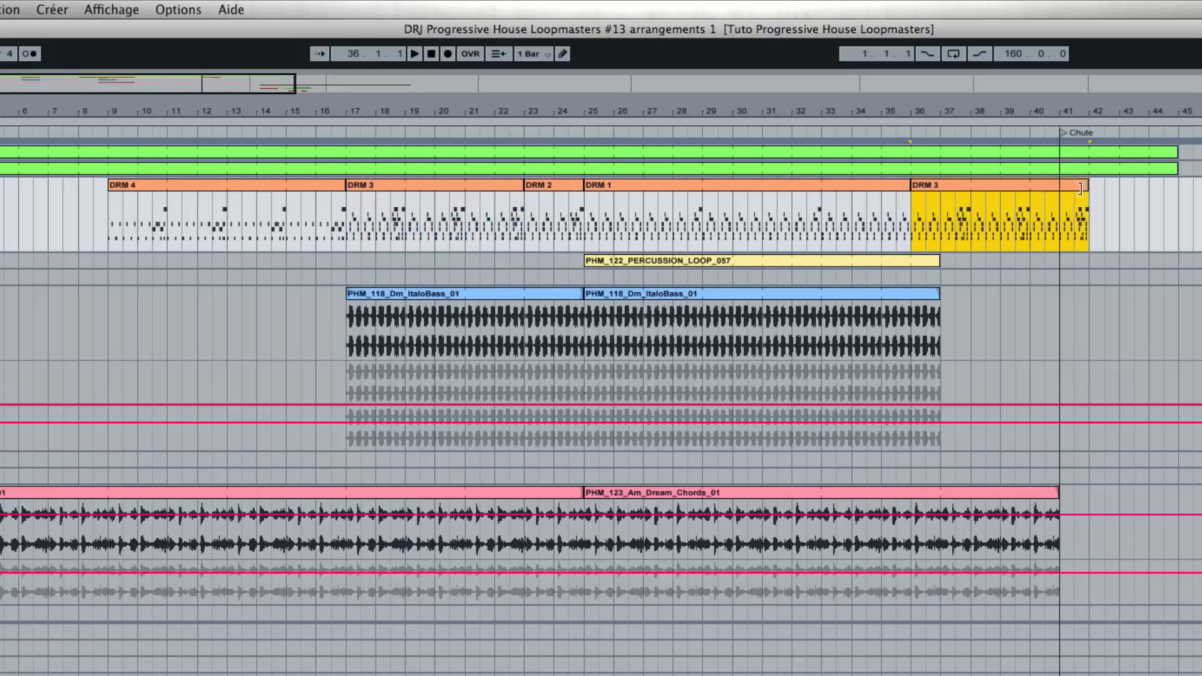
pyautogui.moveTo(1079, 186)
pyautogui.mouseDown()
pyautogui.moveTo(964, 207)
pyautogui.moveTo(939, 250)
pyautogui.mouseUp()
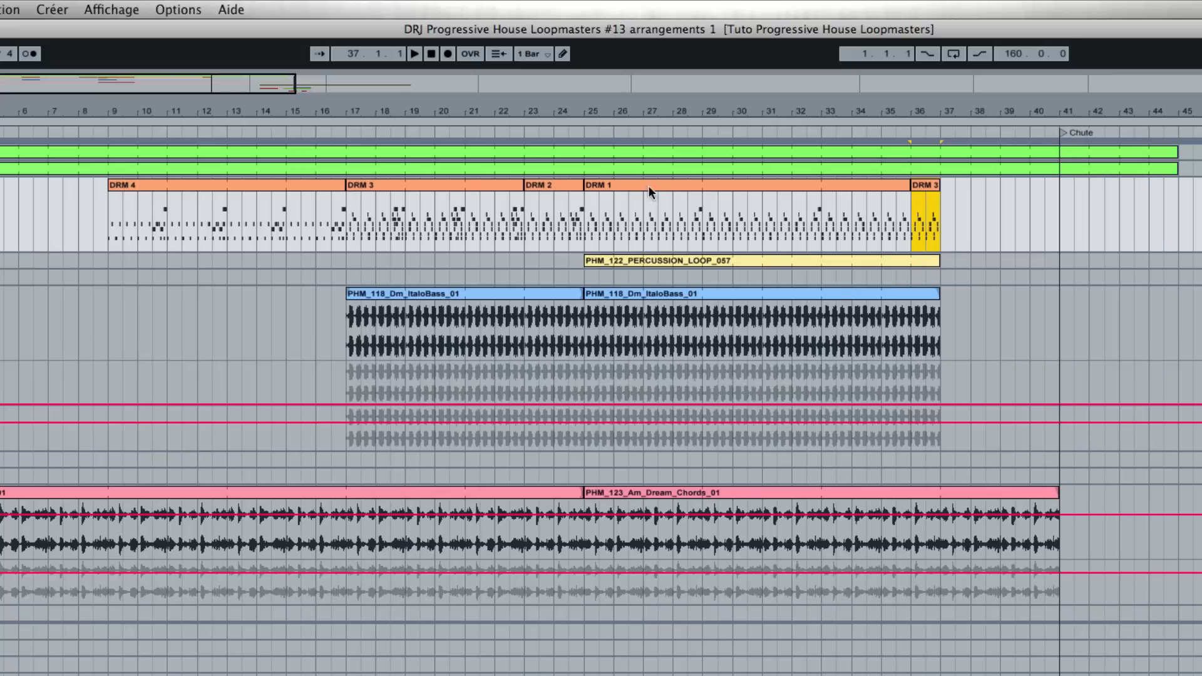
# Step: Play the arrangement from bar 25 to bar 37 and hide the device view to show more tracks
pyautogui.click(573, 131)
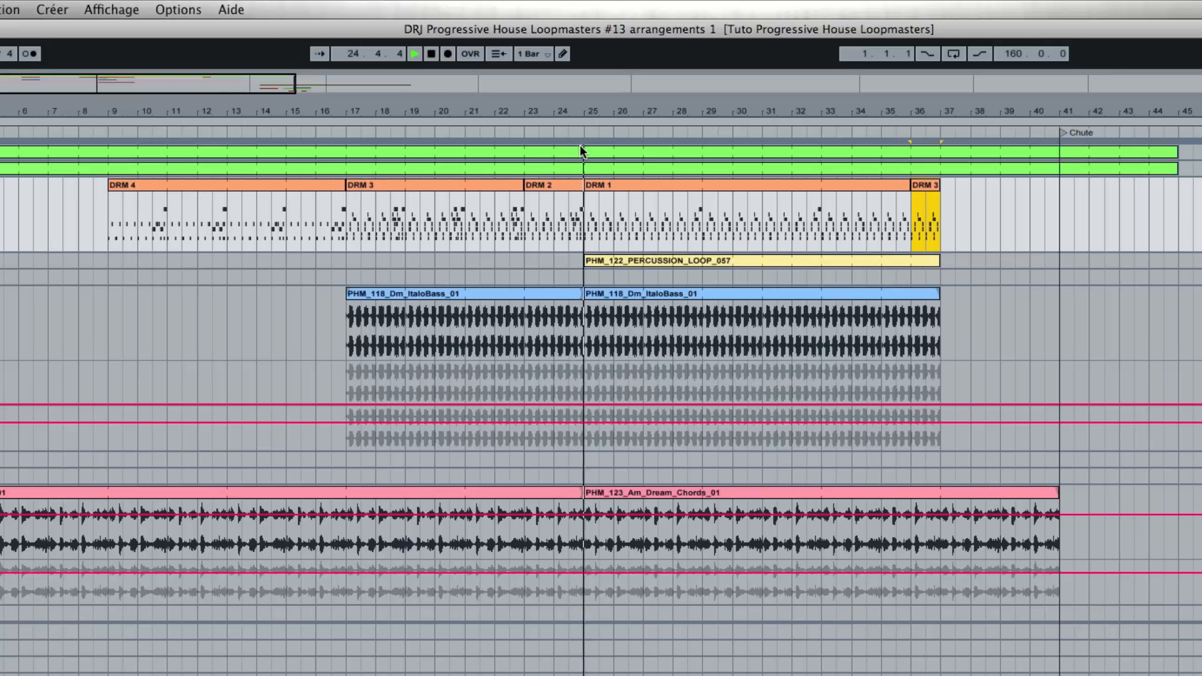
pyautogui.click(982, 215)
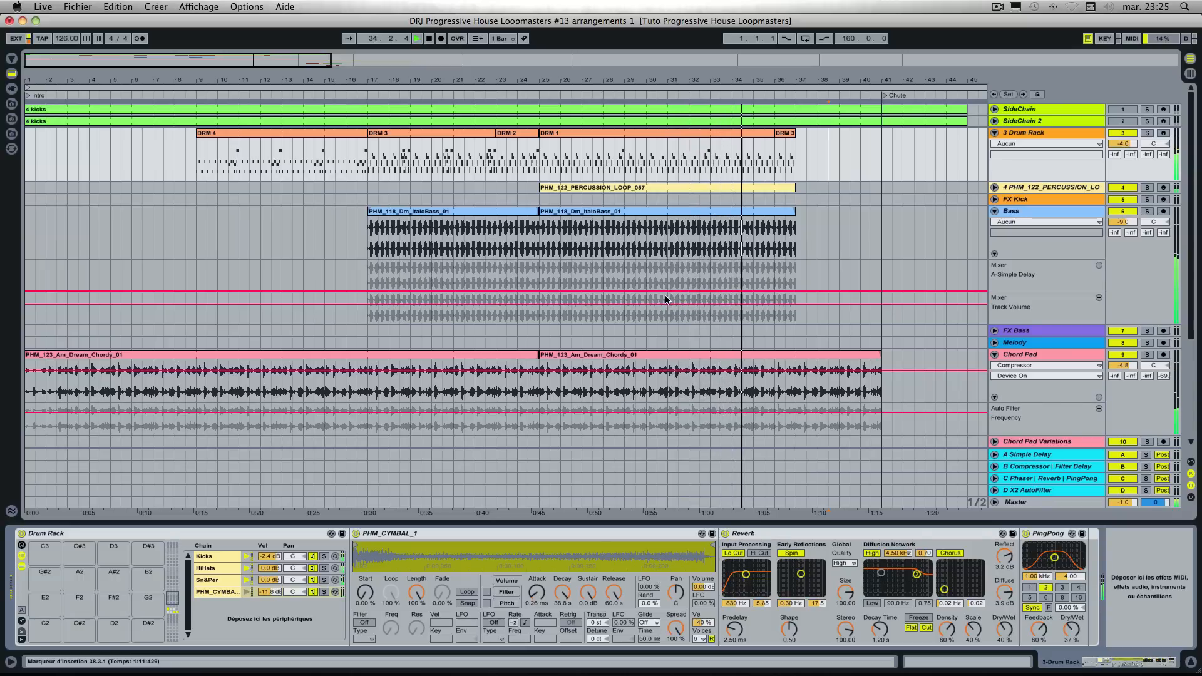
pyautogui.click(1192, 662)
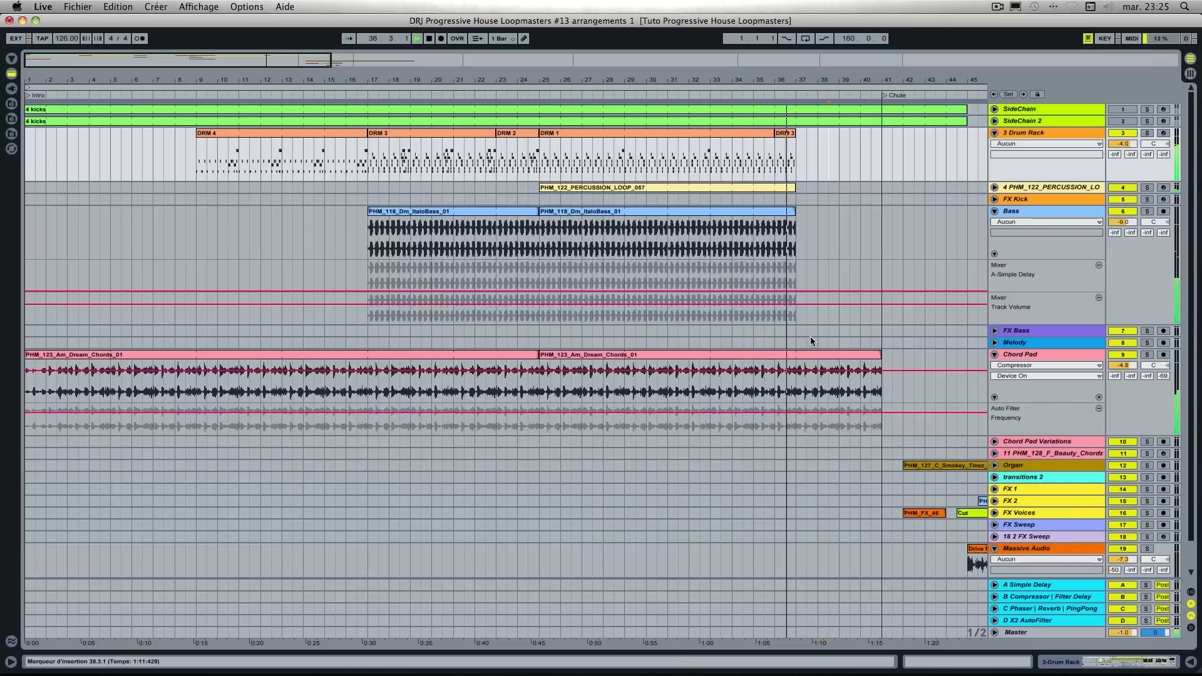
pyautogui.press('space')
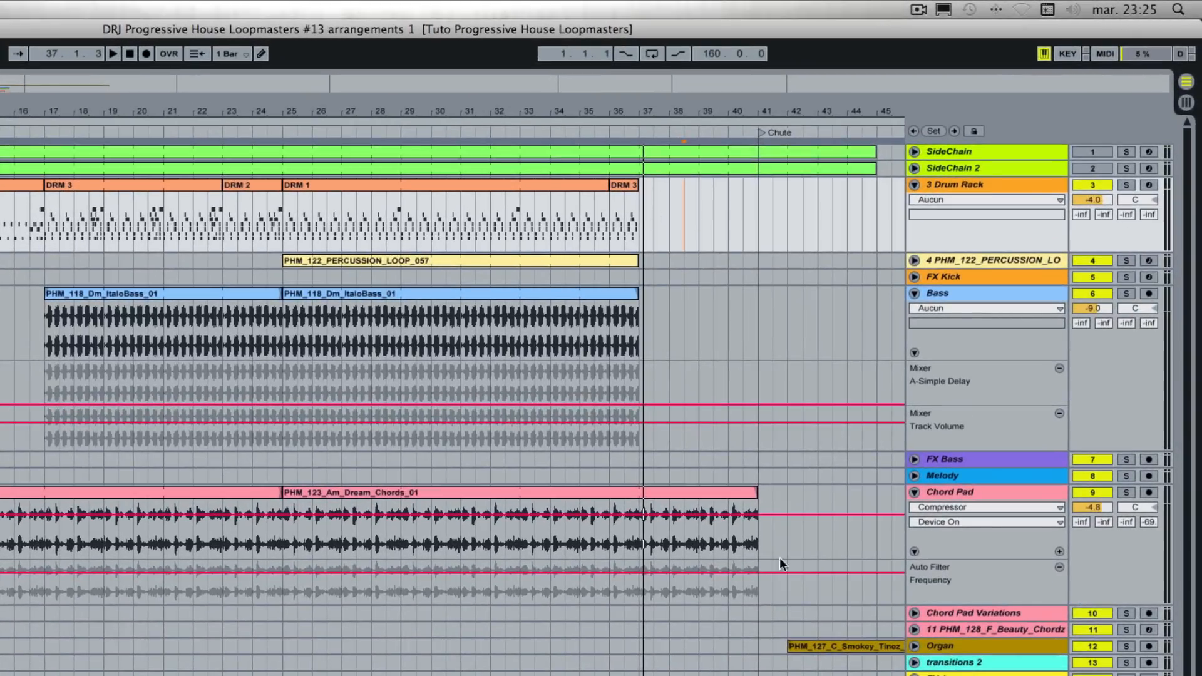
# Step: Move the Organ clip to bar 29, audition it with the arrangement, and shorten it to bar 37
pyautogui.moveTo(829, 651); pyautogui.dragTo(432, 615)
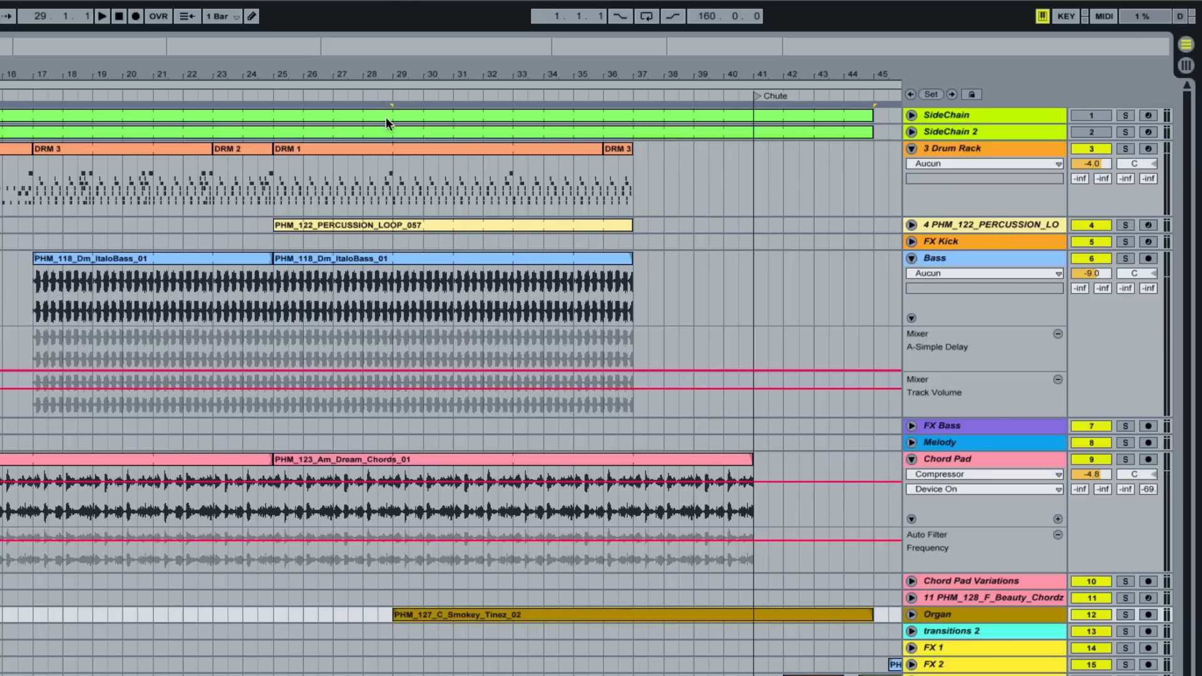
pyautogui.click(374, 94)
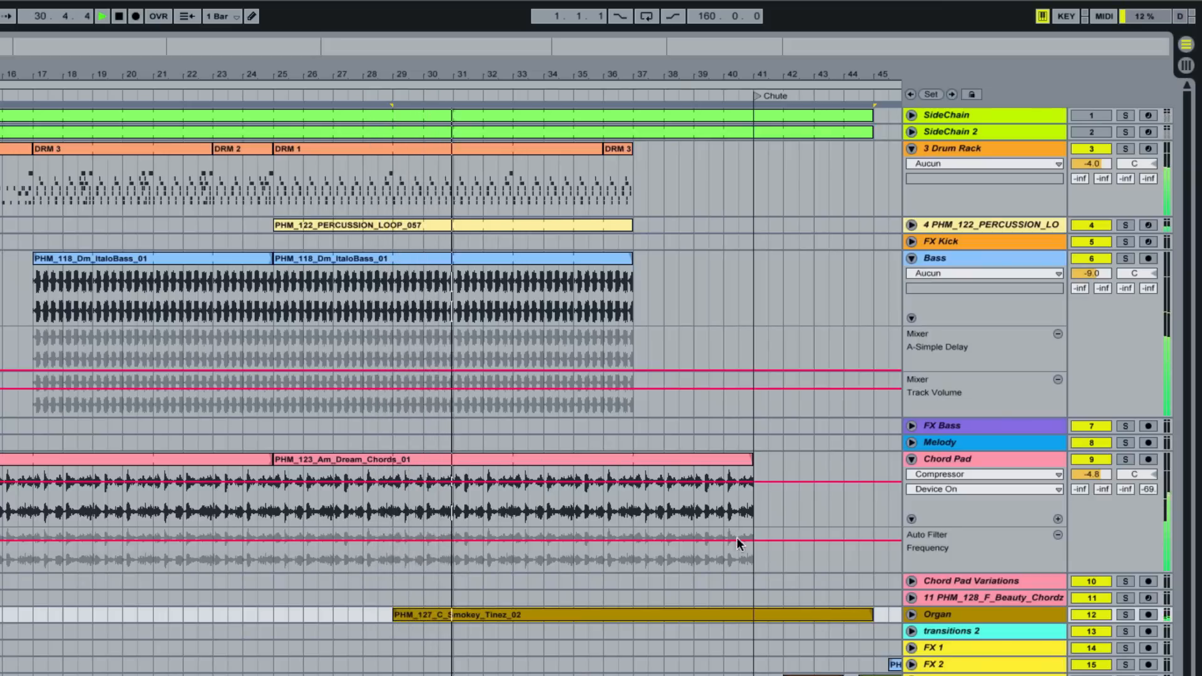
pyautogui.moveTo(872, 615); pyautogui.dragTo(632, 614)
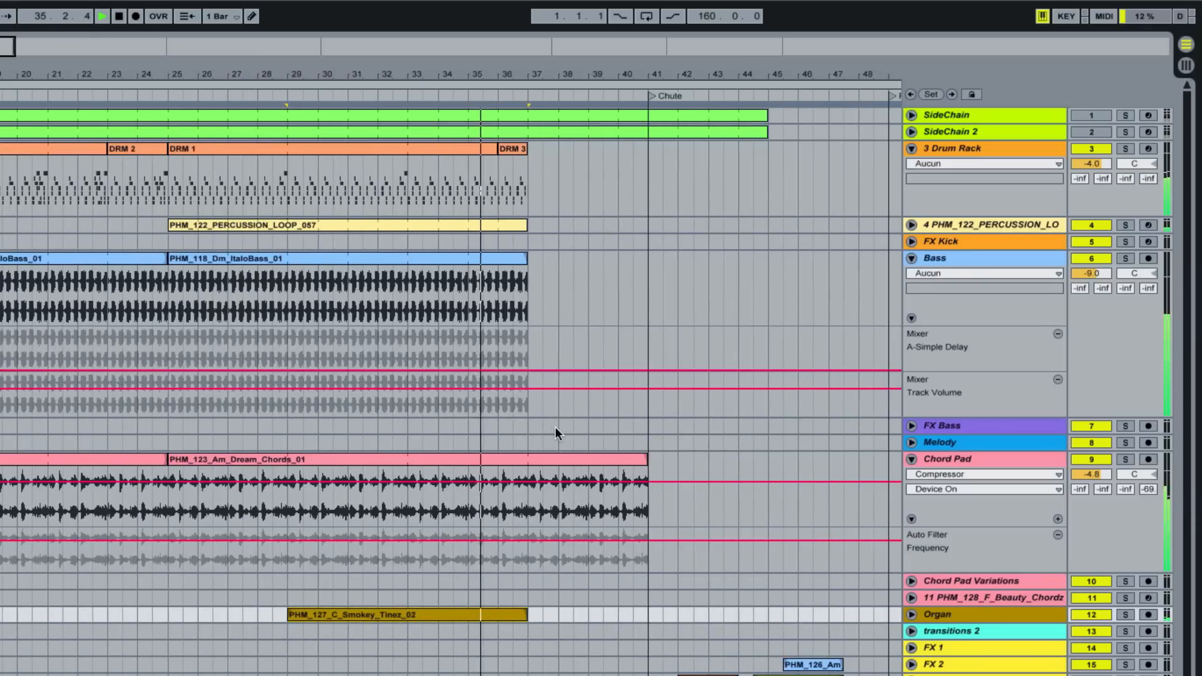
# Step: Shorten the second Chord Pad clip to bar 37 and add a copy of it starting at bar 37
pyautogui.click(645, 460)
pyautogui.moveTo(646, 460); pyautogui.dragTo(528, 460)
pyautogui.press('space')
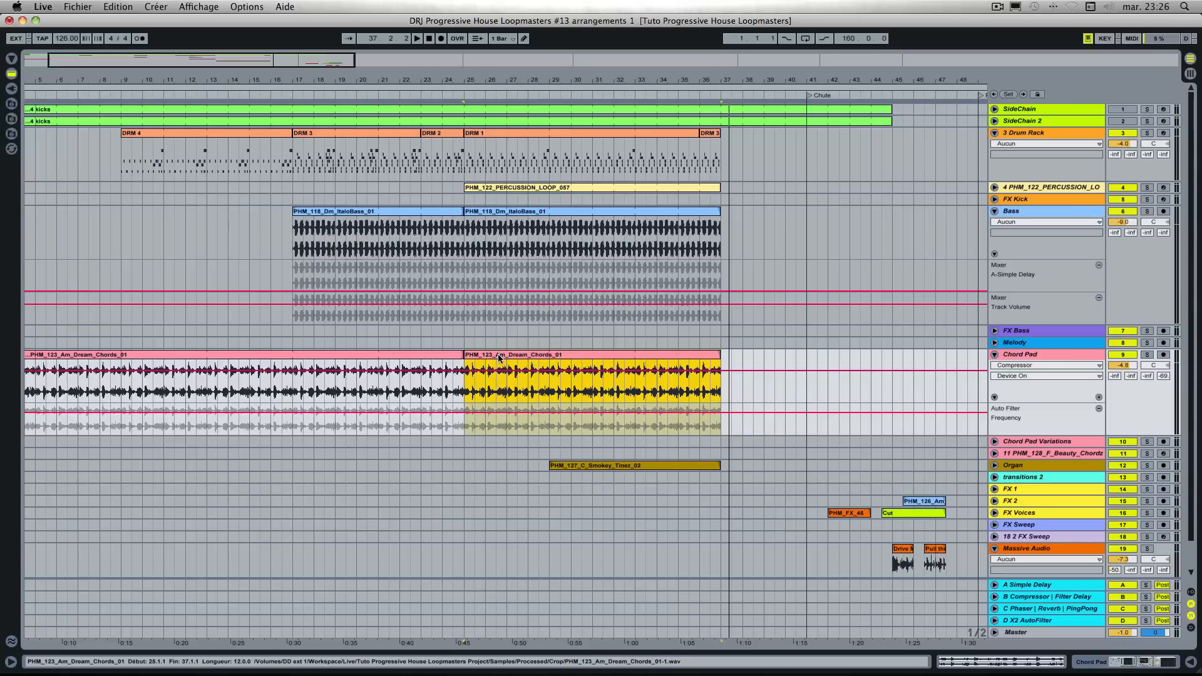
pyautogui.moveTo(499, 358); pyautogui.dragTo(767, 371)
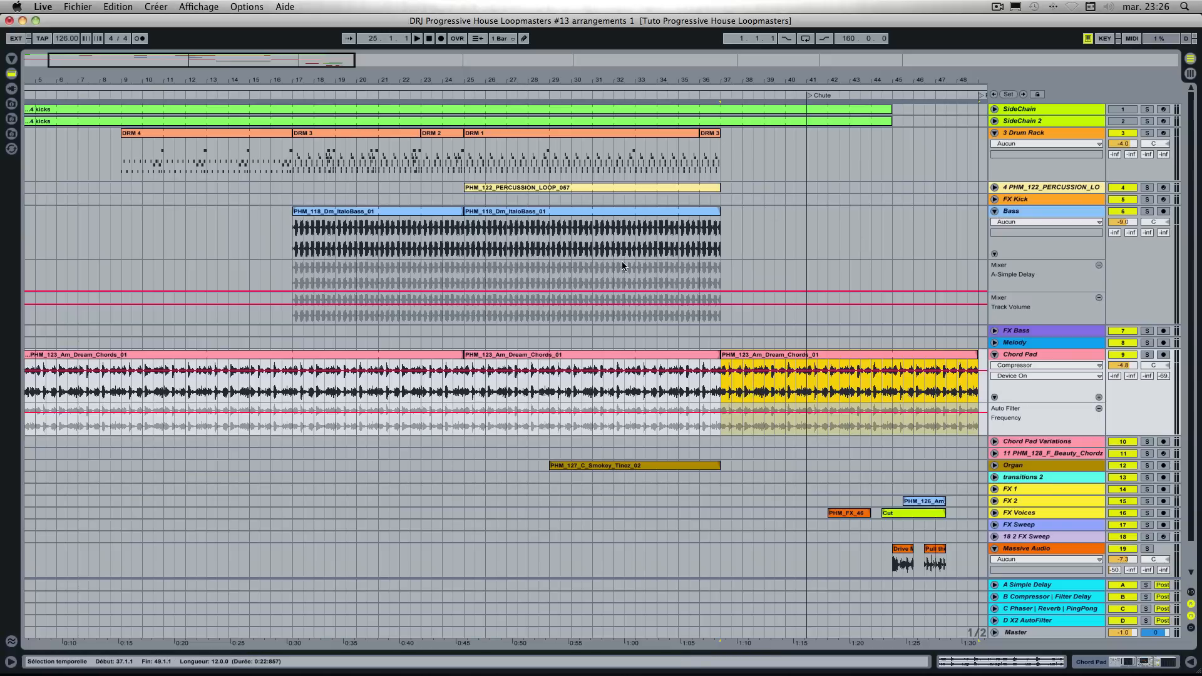
# Step: Copy the DRM down clip from the Session View to bar 37 on the 3 Drum Rack track and play it
pyautogui.press('Tab')
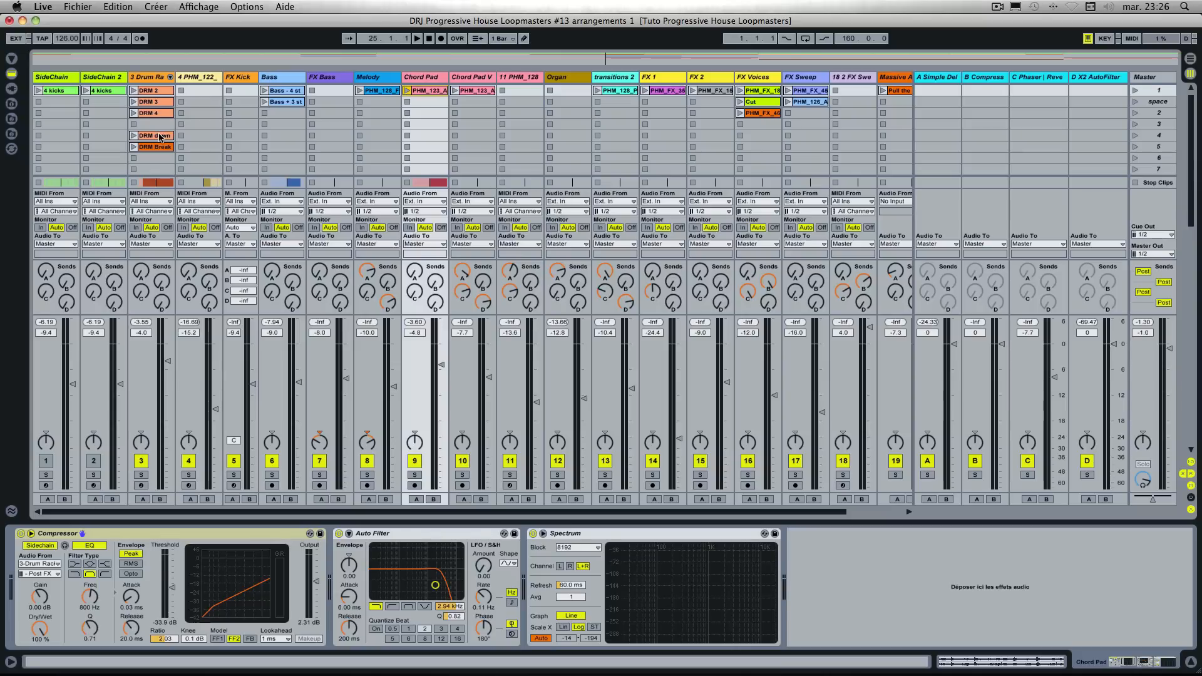
pyautogui.press('Tab')
pyautogui.moveTo(159, 139); pyautogui.dragTo(719, 137)
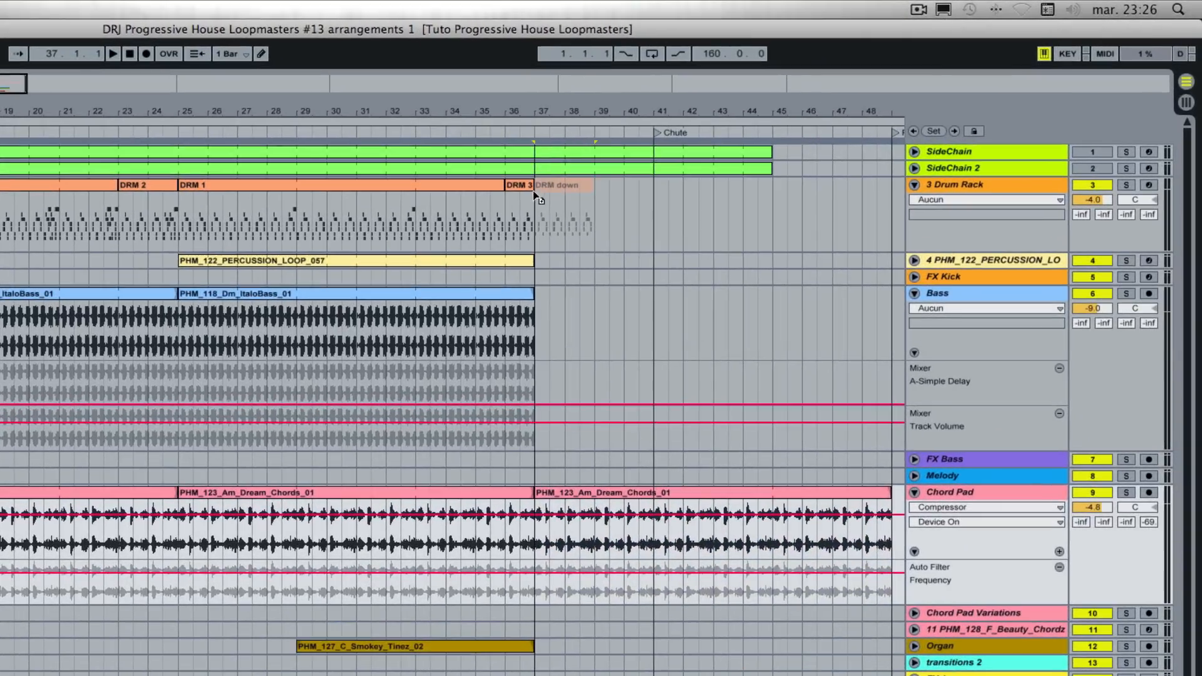
pyautogui.moveTo(533, 192)
pyautogui.mouseDown()
pyautogui.moveTo(560, 186)
pyautogui.moveTo(550, 184)
pyautogui.mouseUp()
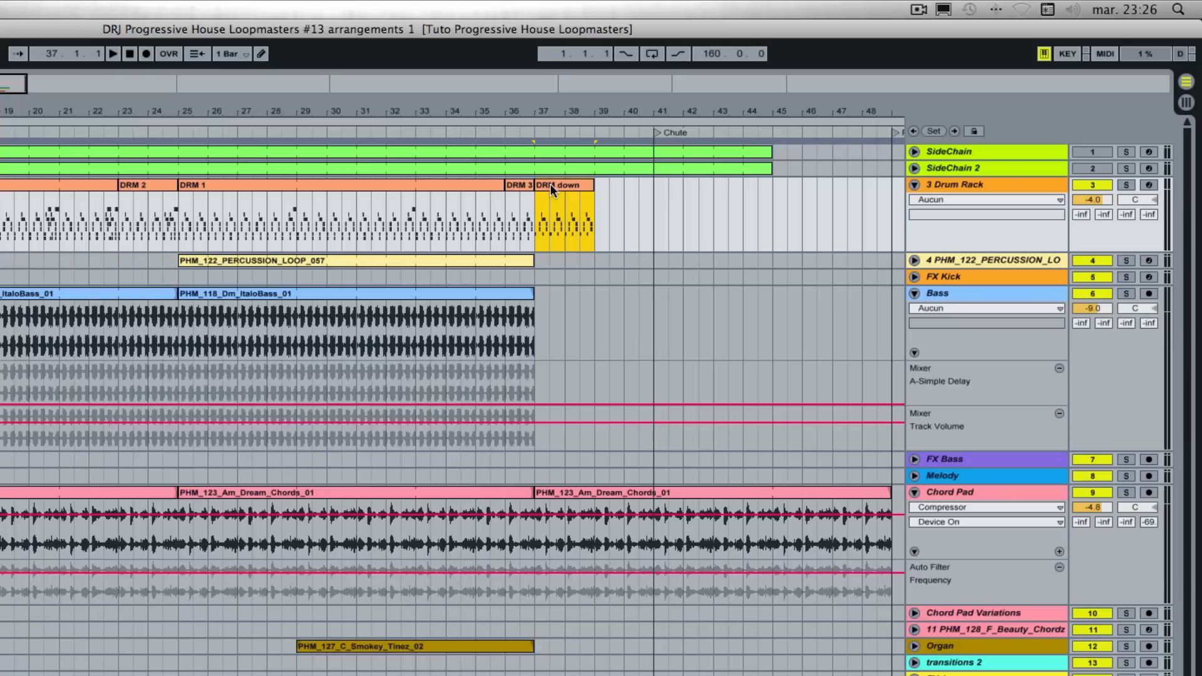
pyautogui.click(537, 131)
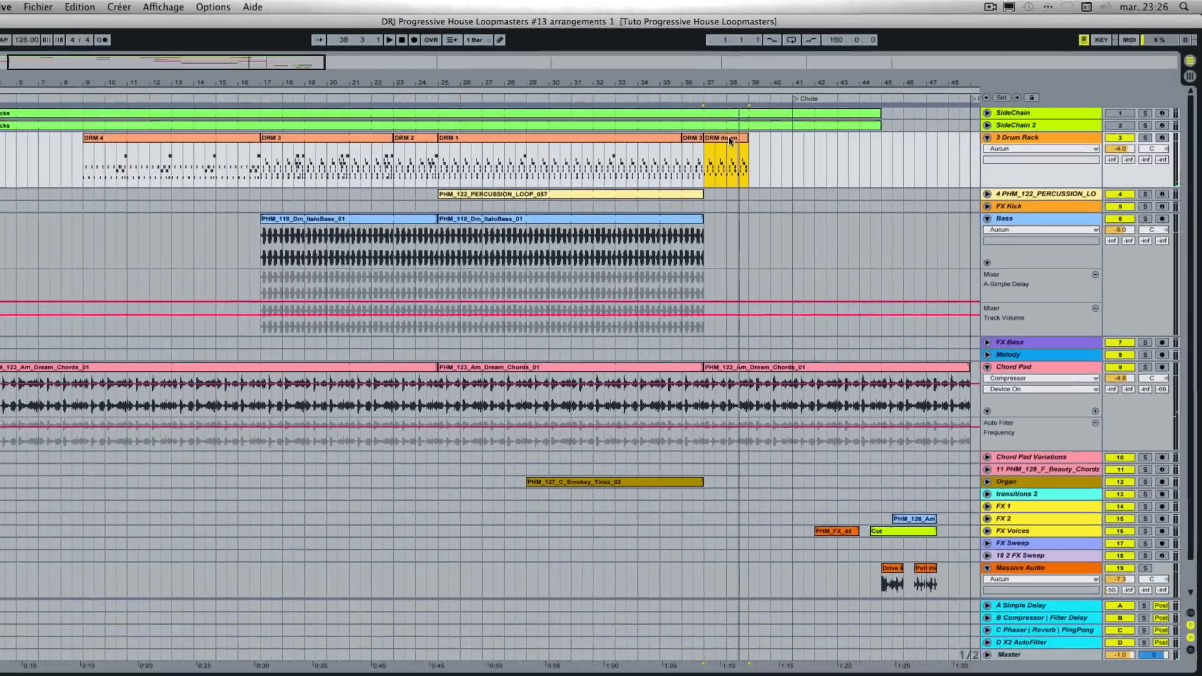
# Step: Check the DRM down clip's notes and copy the first DRM 4 clip to bar 39, shortening the copy to end at bar 41
pyautogui.doubleClick(730, 141)
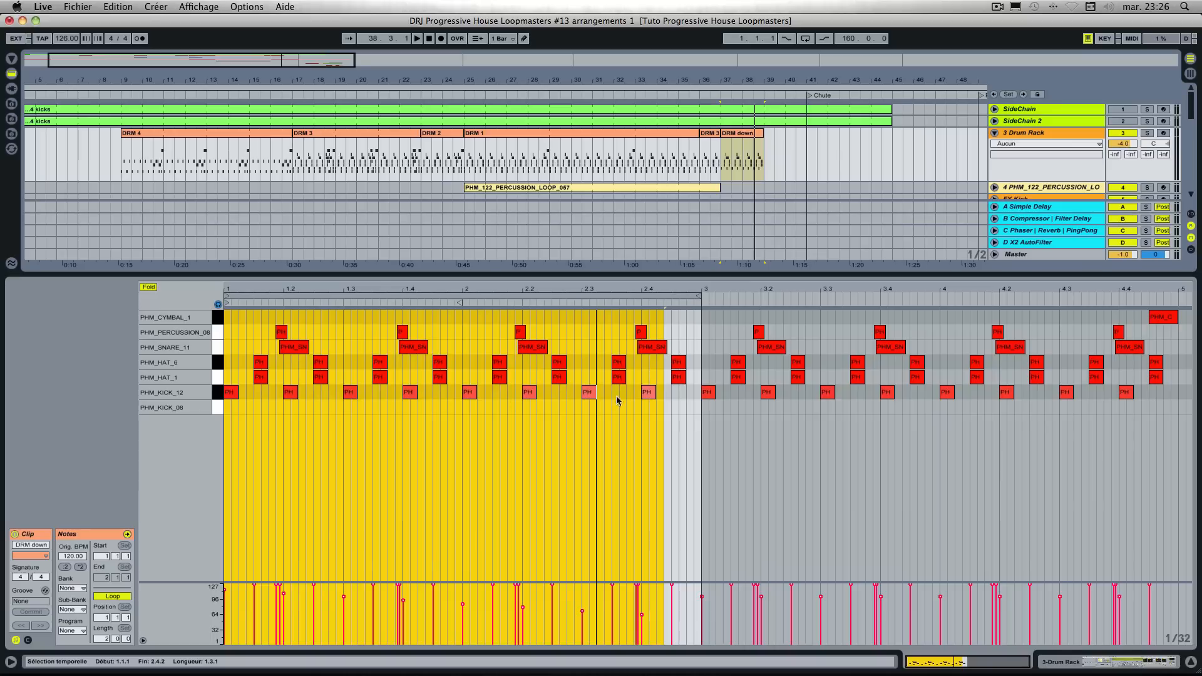
pyautogui.click(1024, 133)
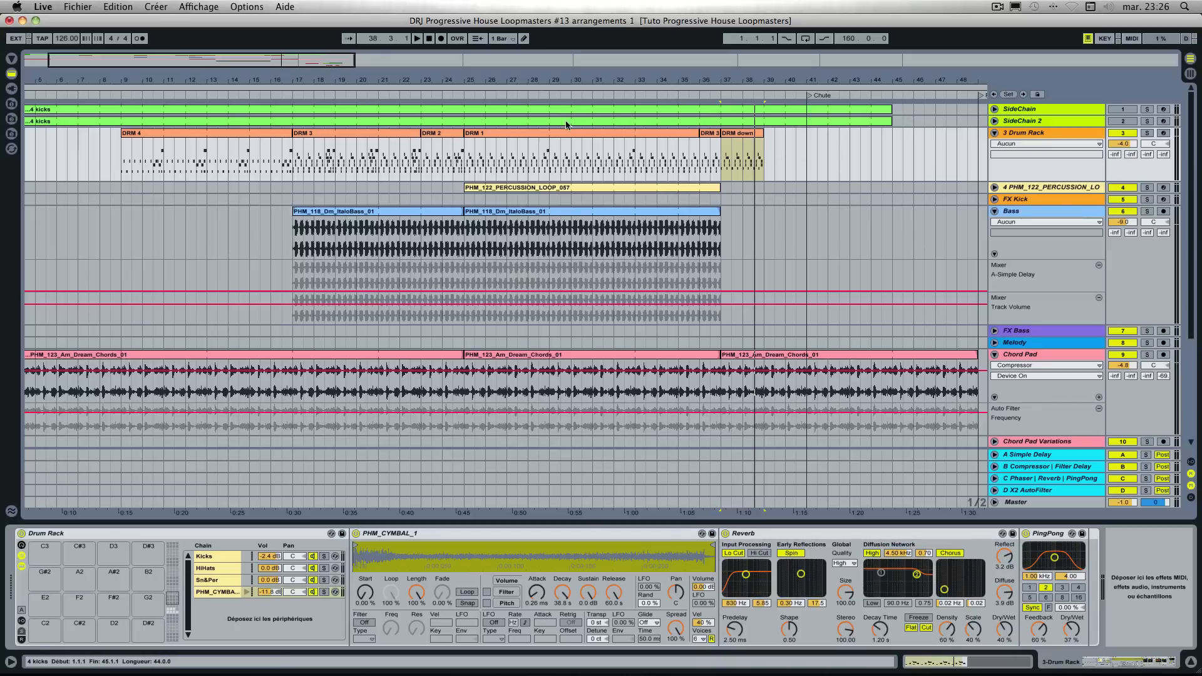
pyautogui.click(167, 131)
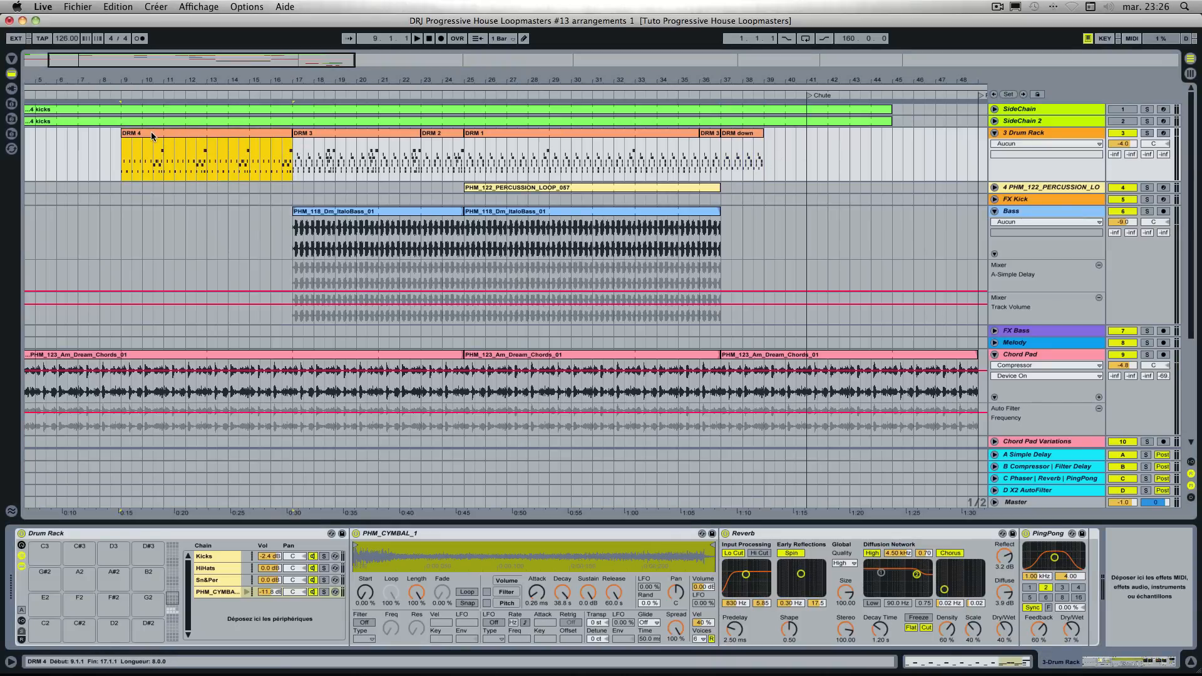
pyautogui.moveTo(151, 132); pyautogui.dragTo(788, 168)
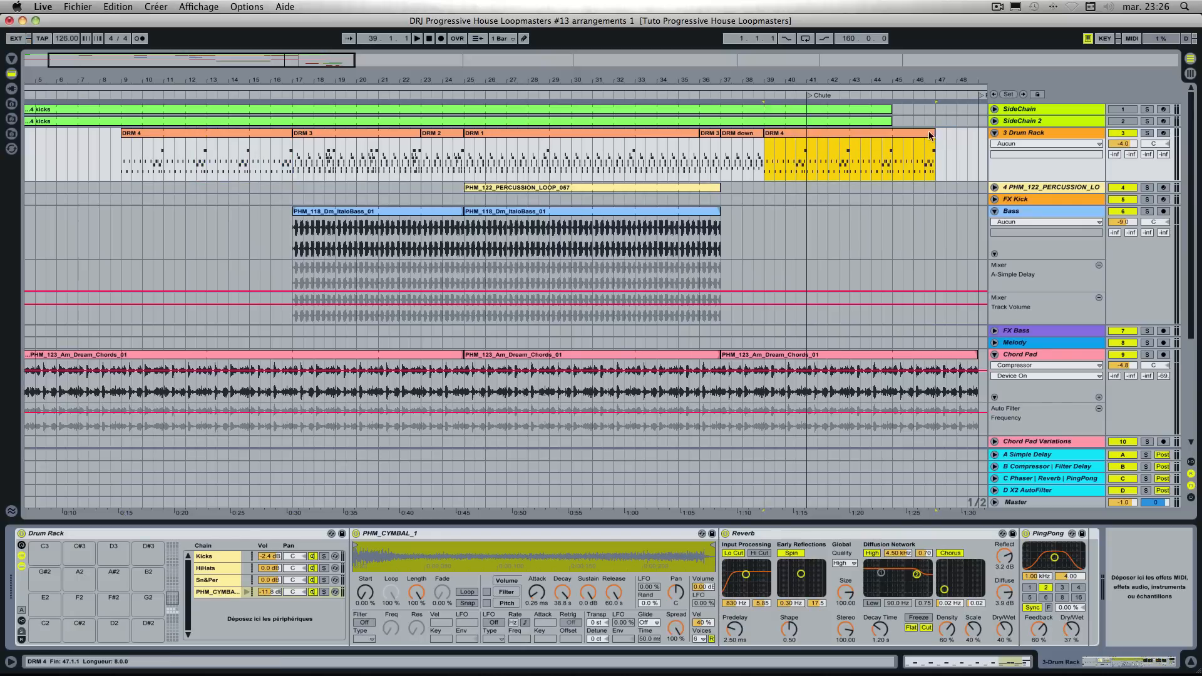
pyautogui.moveTo(933, 133); pyautogui.dragTo(803, 134)
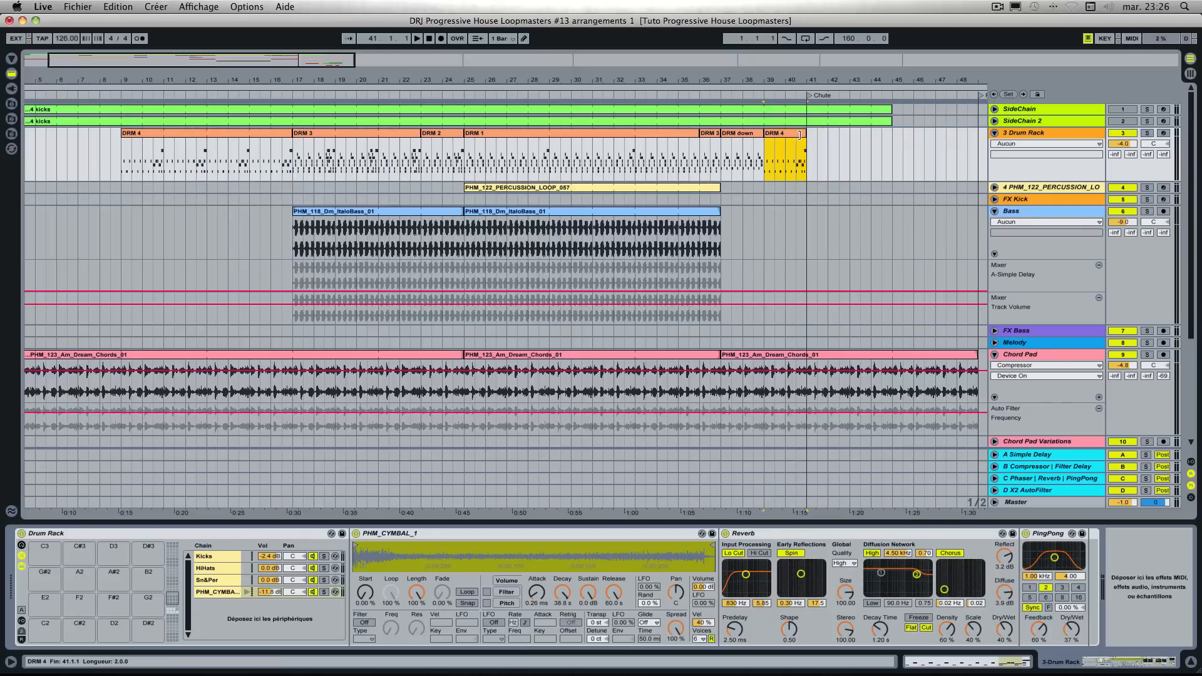
# Step: Review the notes of the shortened DRM 4 clip and play the drum transition leading up to the Chute marker
pyautogui.doubleClick(786, 137)
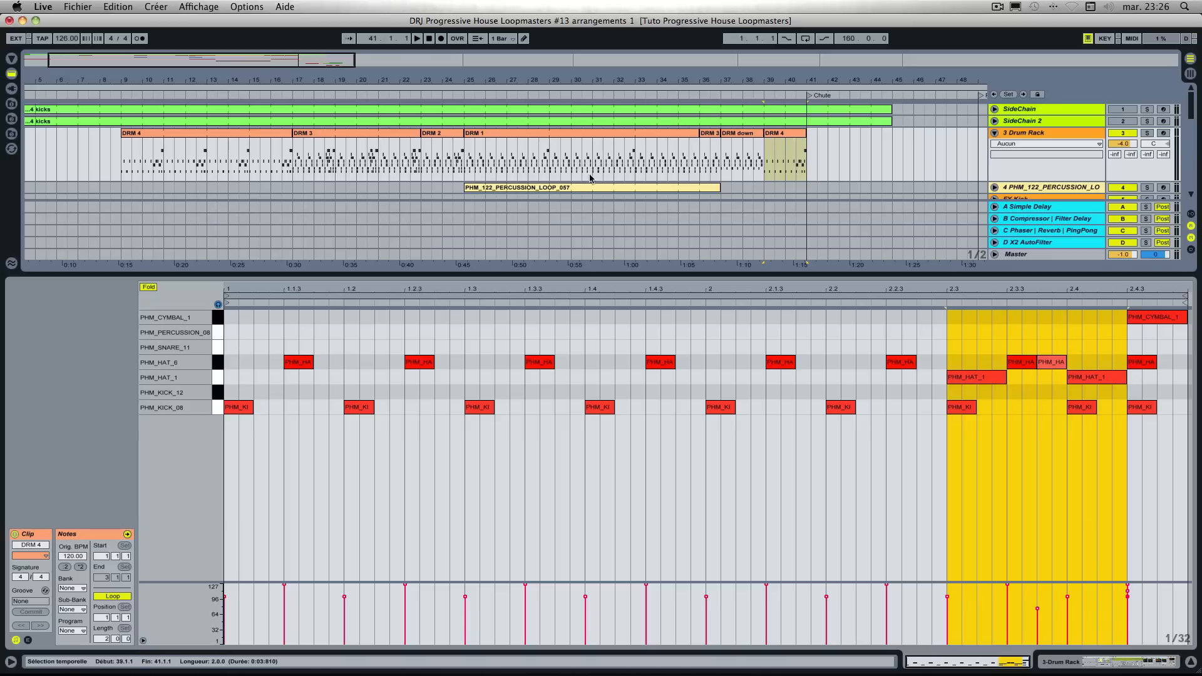
pyautogui.click(1022, 134)
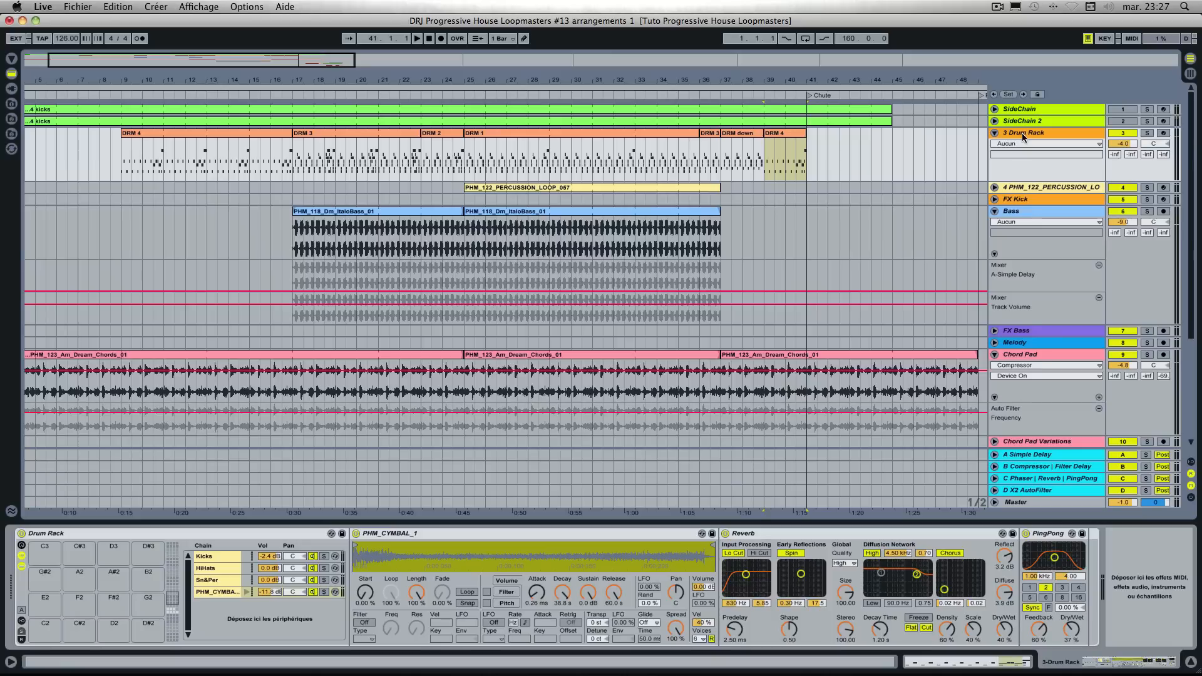
pyautogui.click(1190, 662)
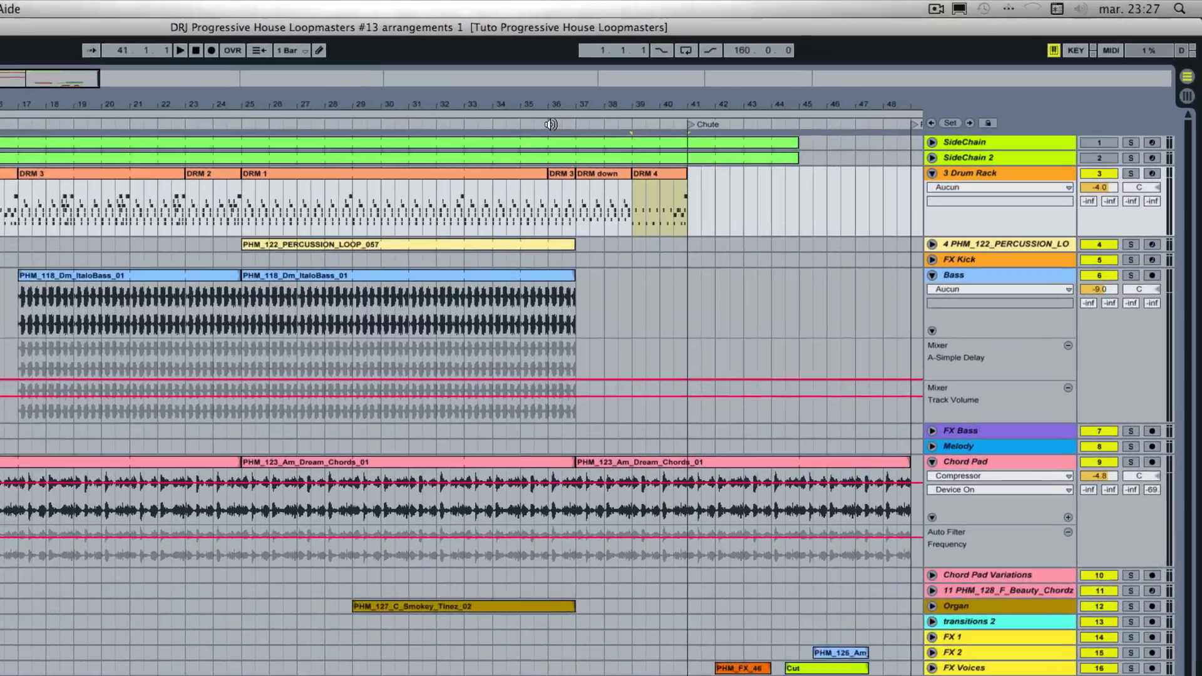
pyautogui.click(697, 94)
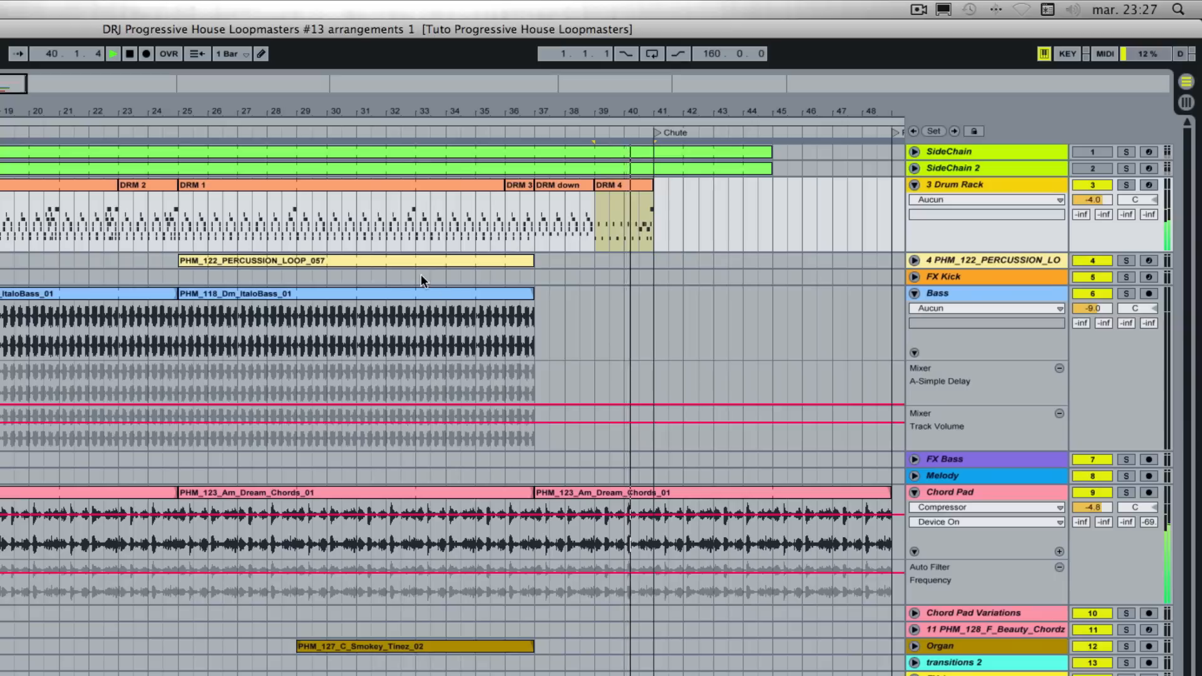
pyautogui.press('space')
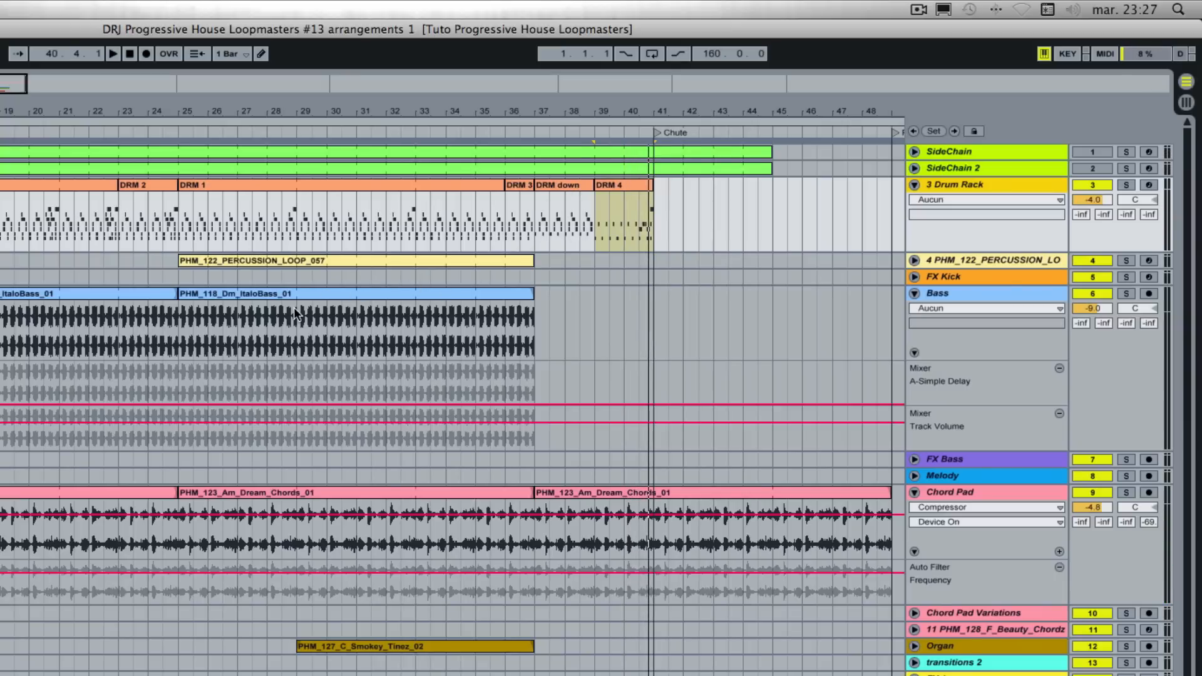
# Step: Move the Drive Me Nuts clip on the Massive Audio track to bar 25 and extend it to bar 29
pyautogui.hscroll(-4, 294, 306)
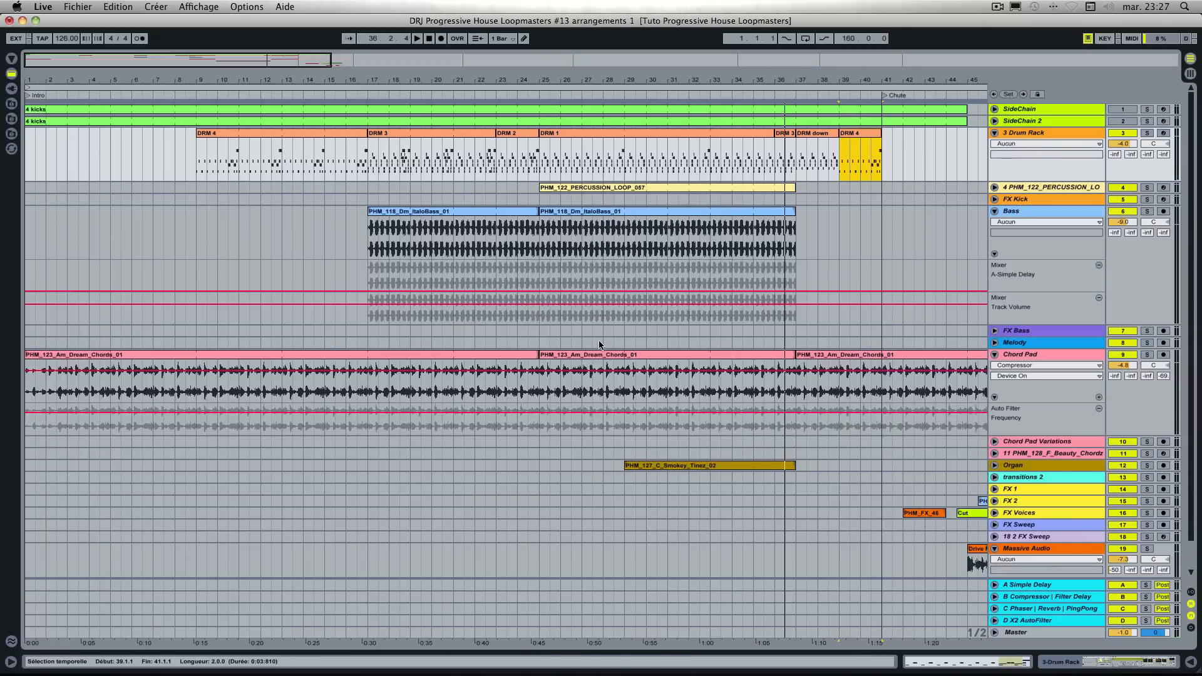
pyautogui.scroll(-1, 605, 348)
pyautogui.hscroll(5, 610, 350)
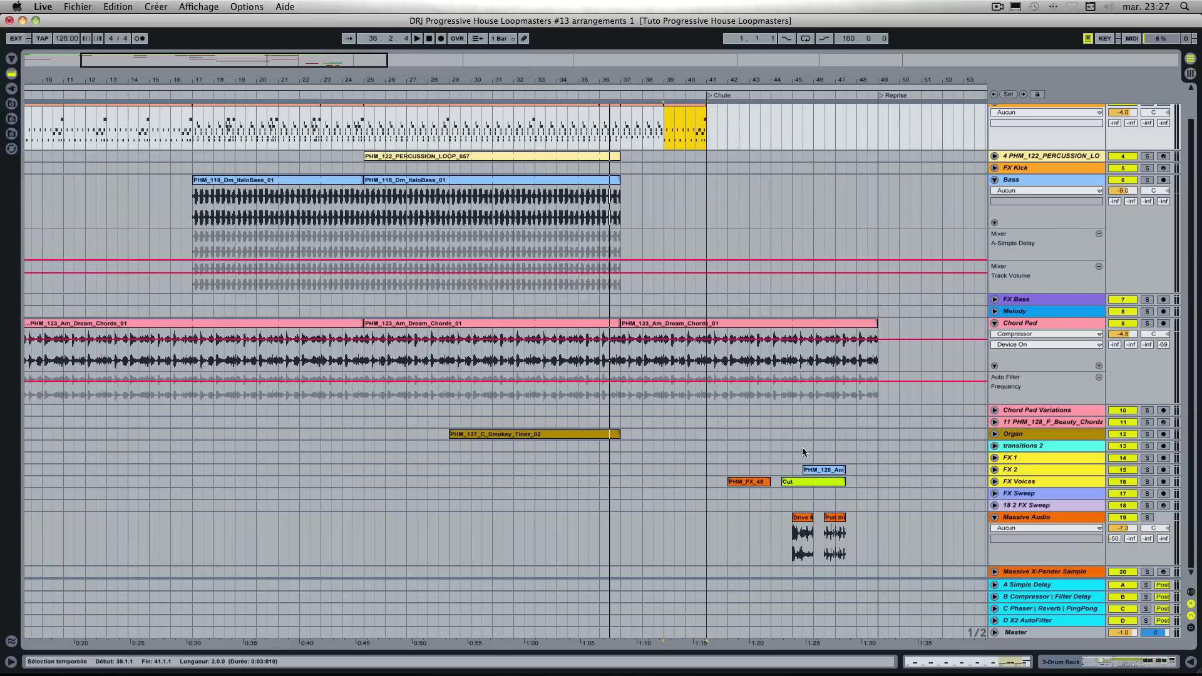
pyautogui.hscroll(2, 814, 451)
pyautogui.hscroll(-5, 825, 453)
pyautogui.hscroll(-5, 824, 453)
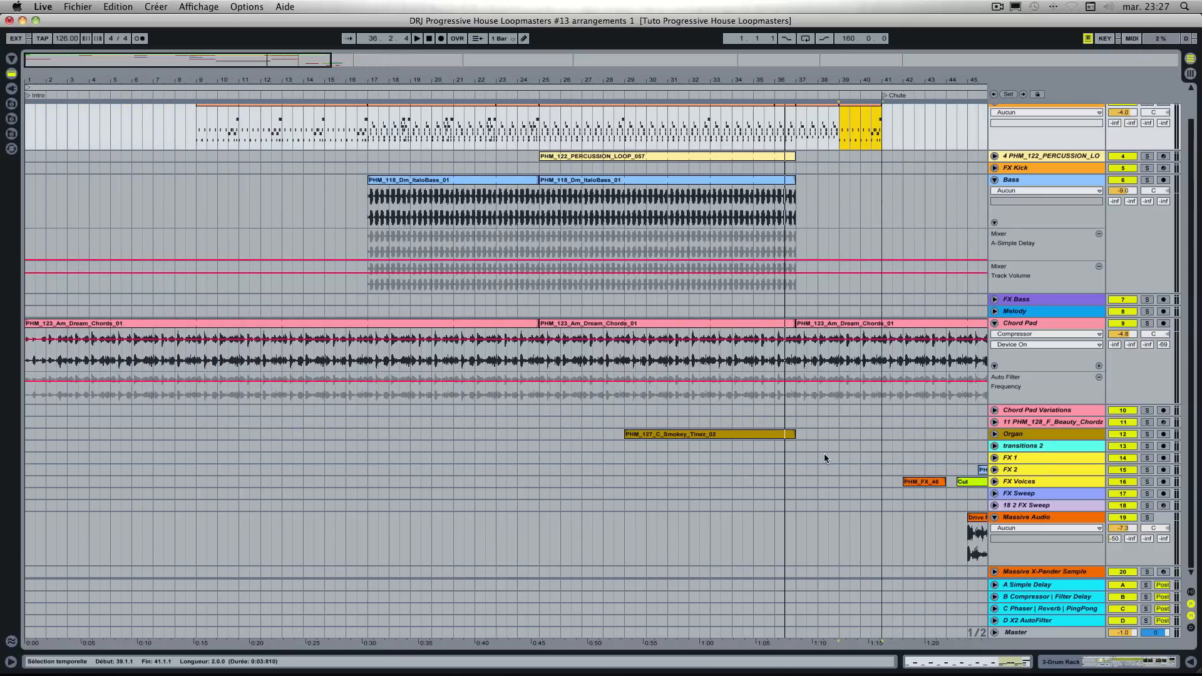
pyautogui.click(939, 519)
pyautogui.moveTo(939, 519); pyautogui.dragTo(511, 507)
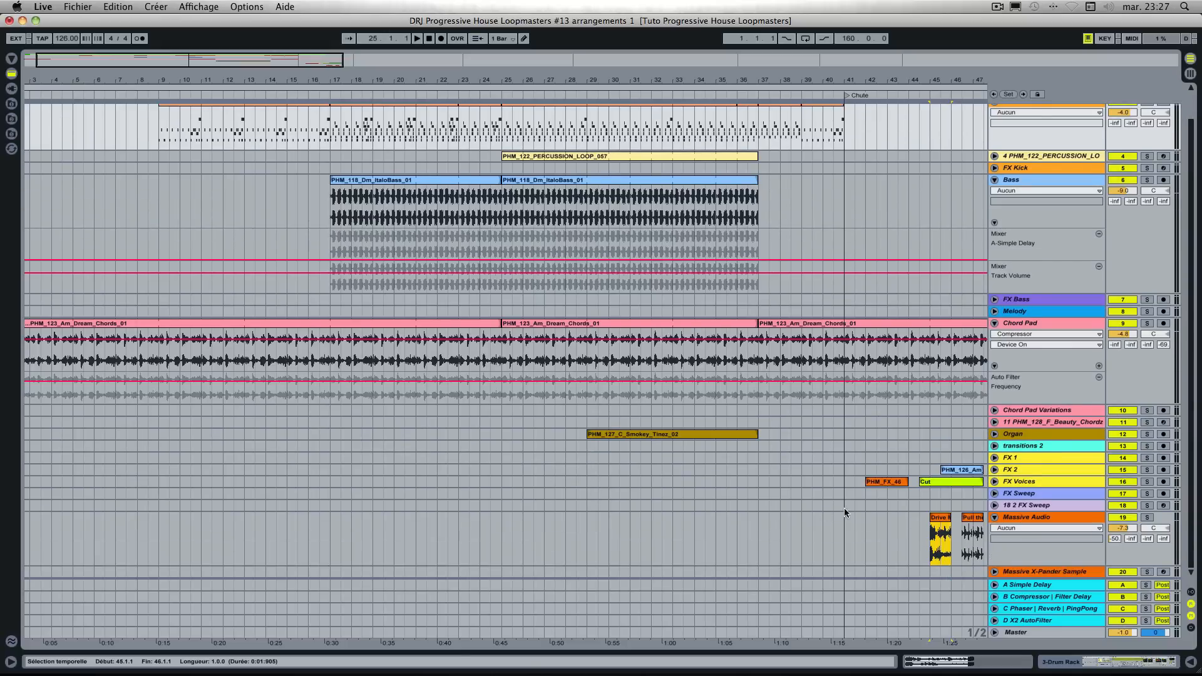
pyautogui.moveTo(939, 518); pyautogui.dragTo(509, 520)
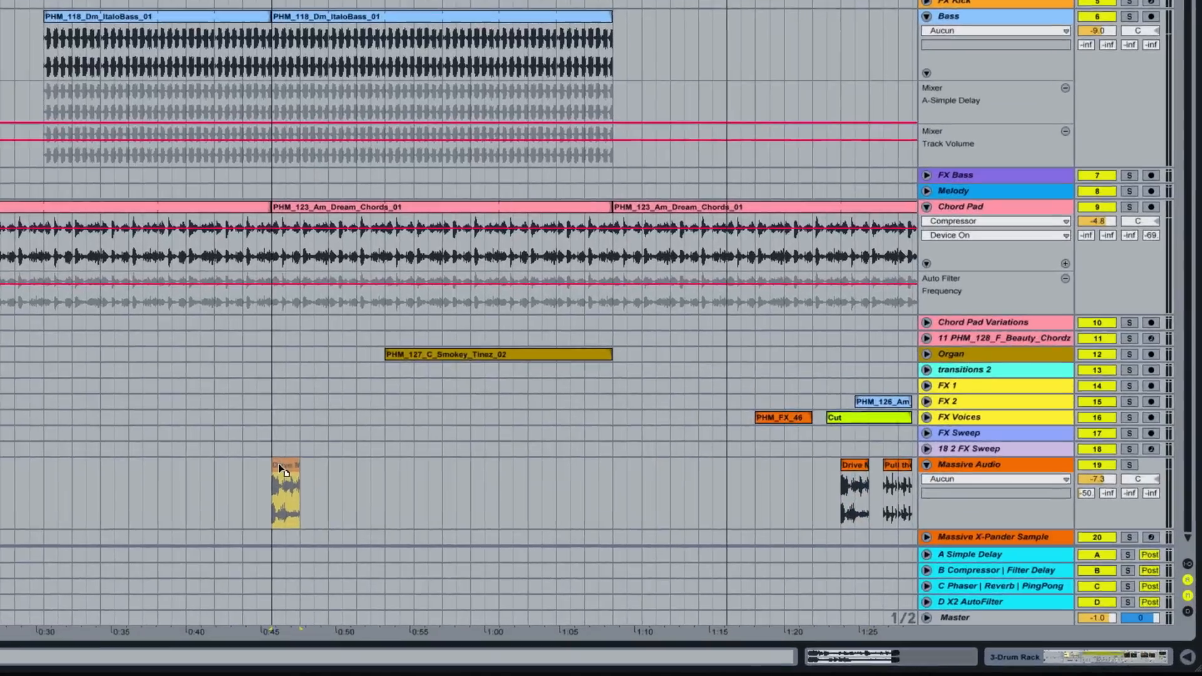
pyautogui.moveTo(281, 469); pyautogui.dragTo(332, 463)
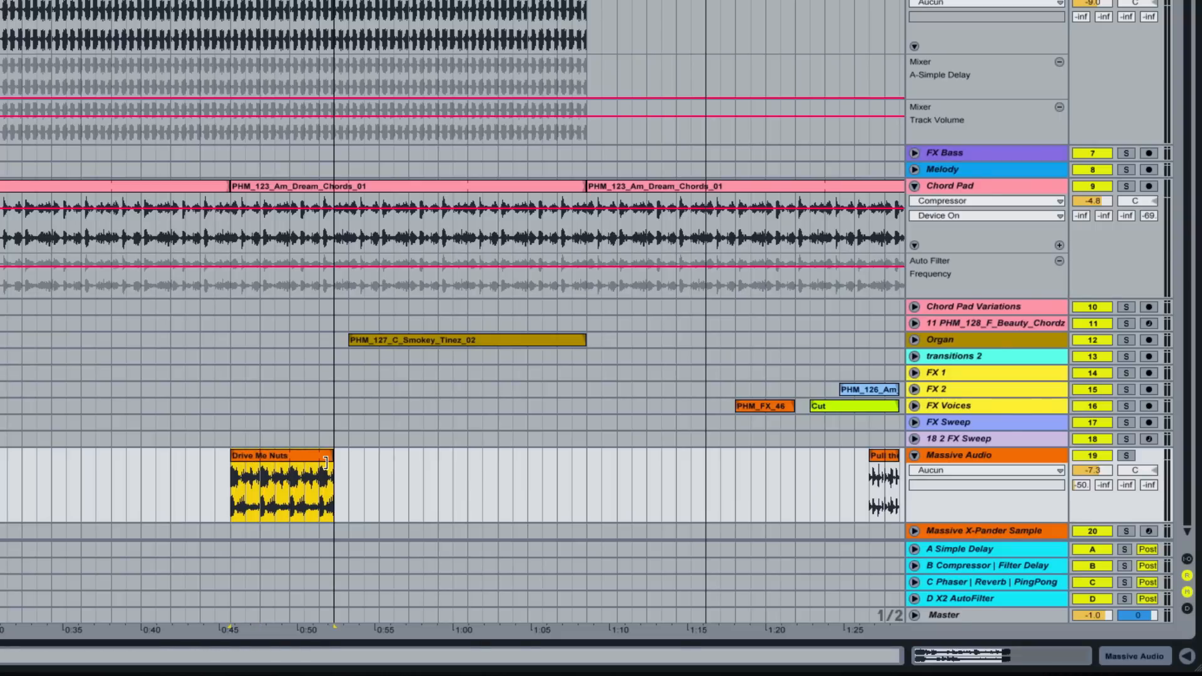
pyautogui.moveTo(325, 463); pyautogui.dragTo(341, 463)
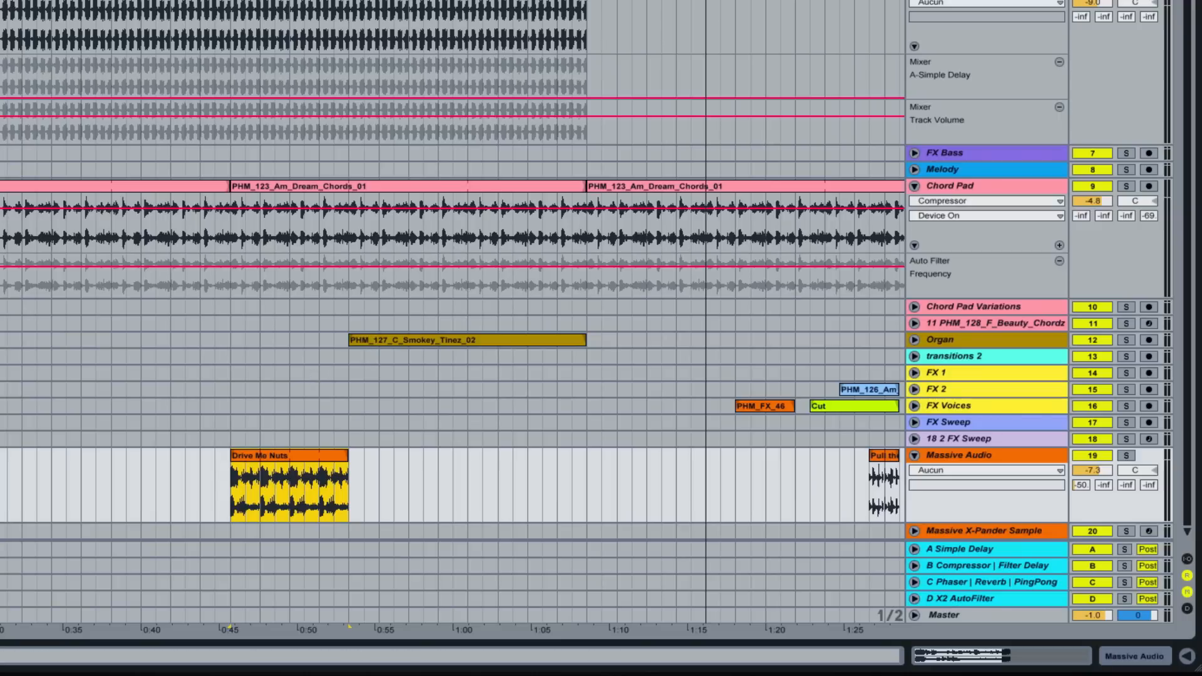
# Step: Audition the Drive Me Nuts clip with the arrangement and add a copy at bar 29, shortened to bar 31
pyautogui.press('space')
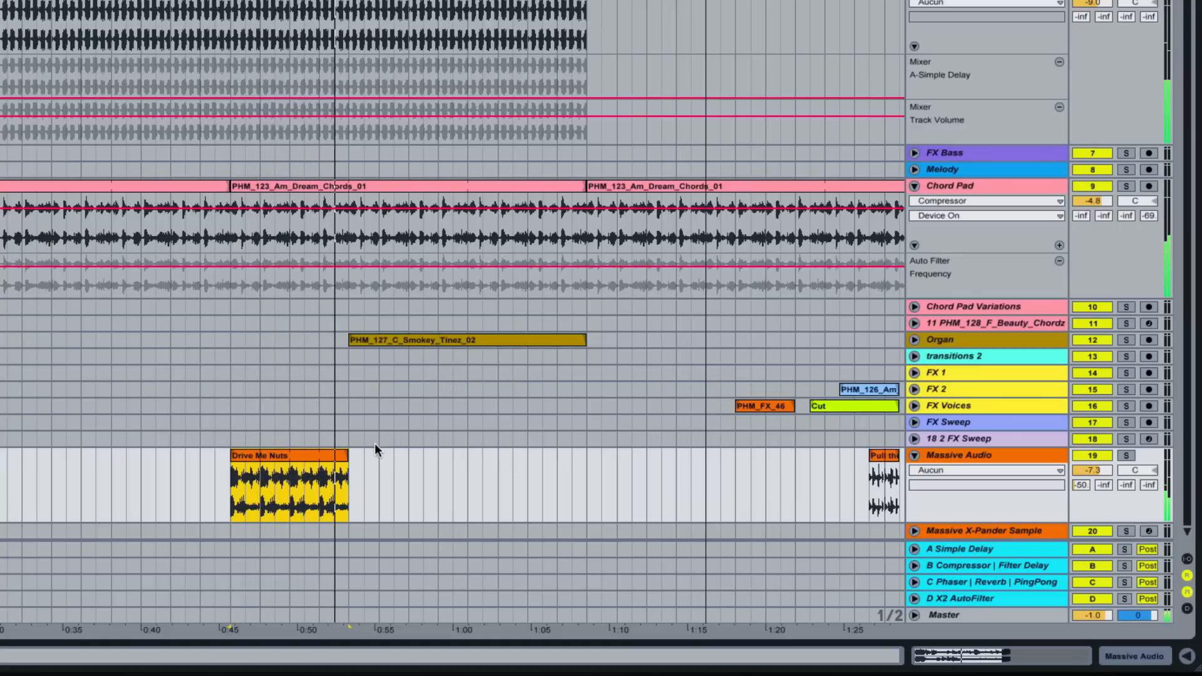
pyautogui.moveTo(319, 456); pyautogui.dragTo(447, 463)
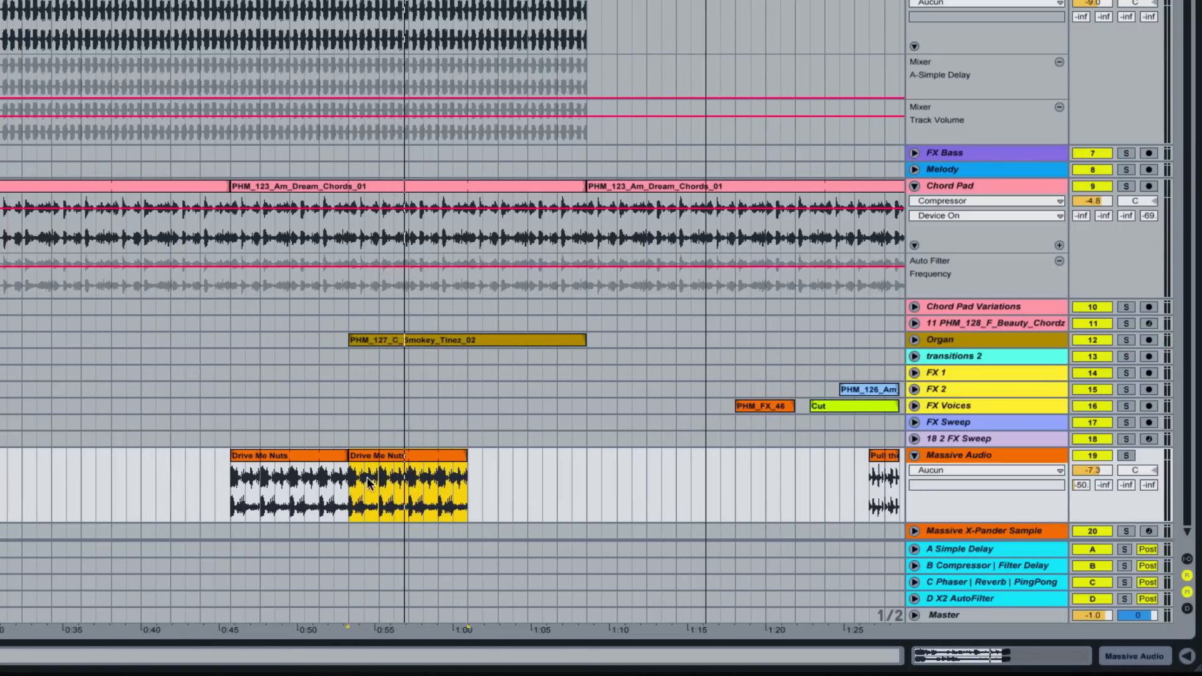
pyautogui.hscroll(1, 447, 469)
pyautogui.moveTo(447, 455); pyautogui.dragTo(391, 479)
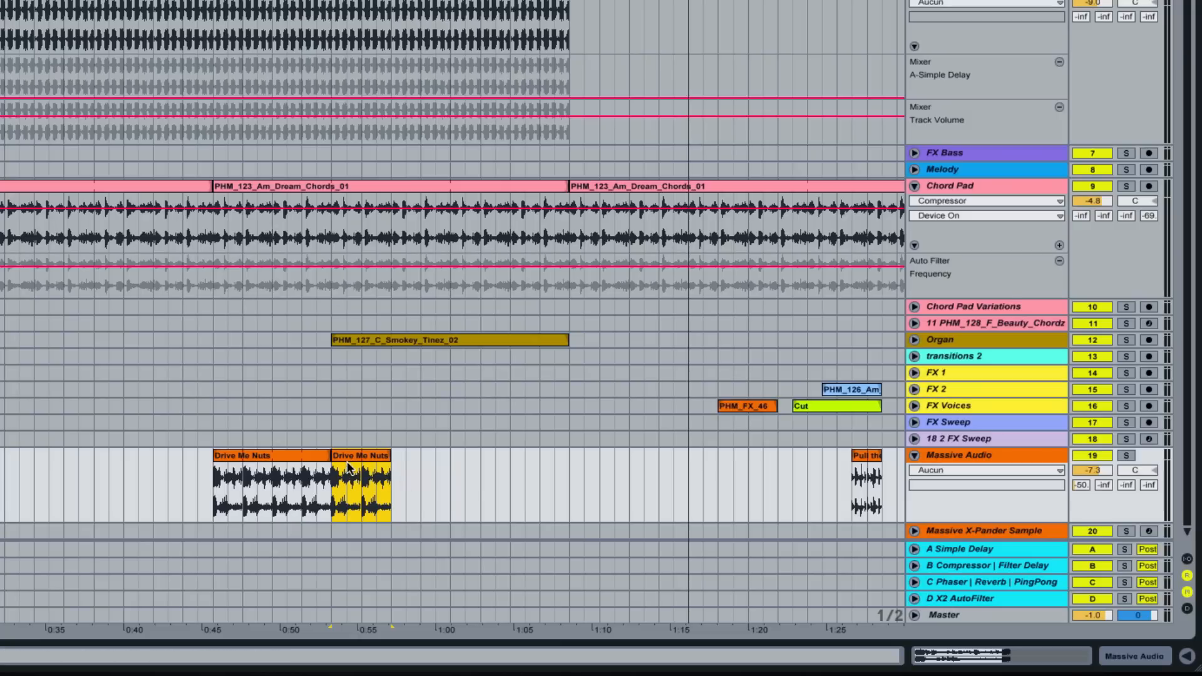
# Step: Move the Pull the Trigger clip to bar 31 and duplicate it together with the second Drive Me Nuts clip to bar 33
pyautogui.moveTo(866, 457); pyautogui.dragTo(445, 458)
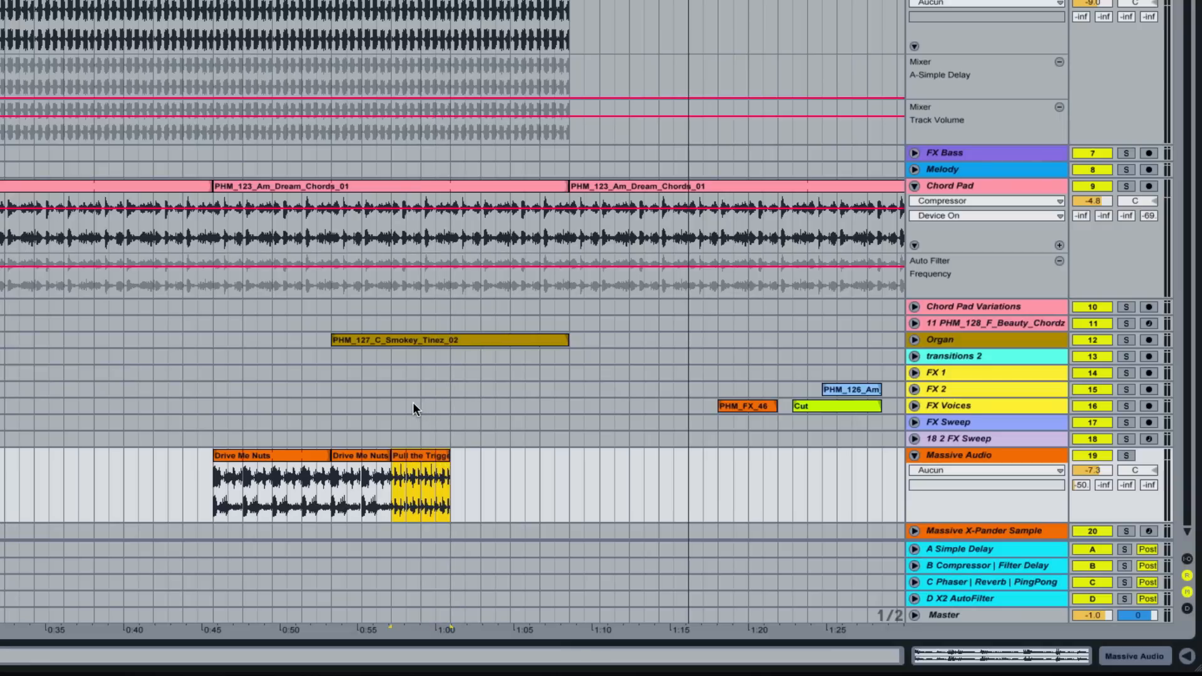
pyautogui.moveTo(454, 460); pyautogui.dragTo(348, 462)
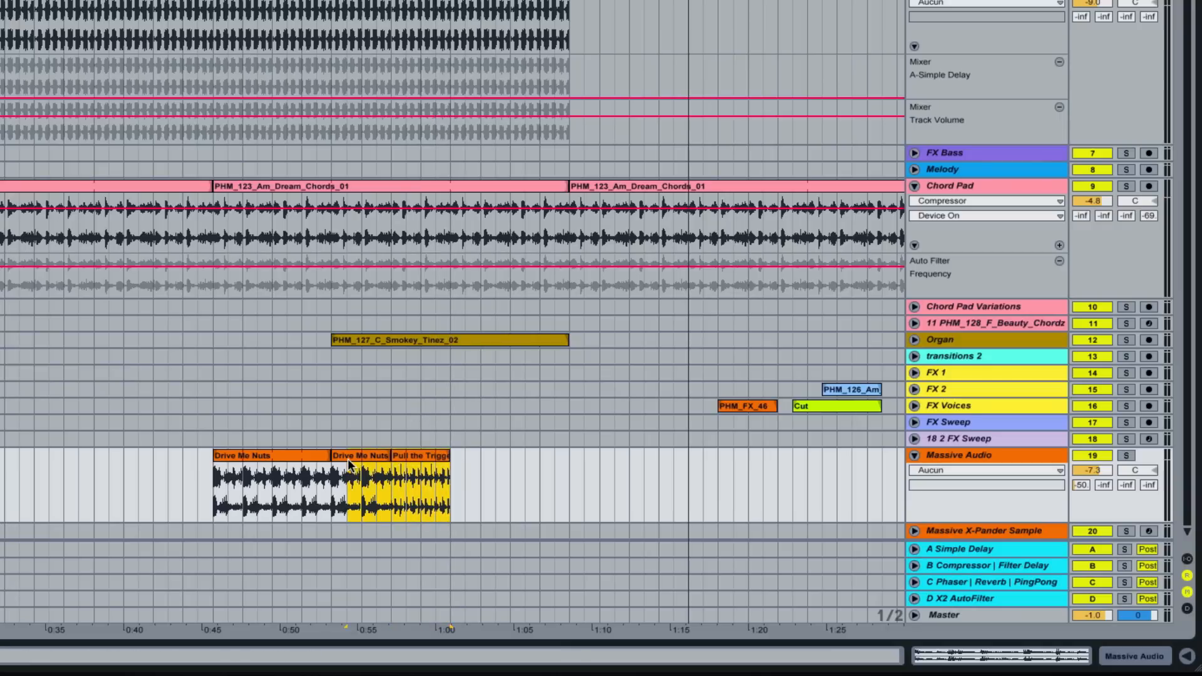
pyautogui.click(419, 457)
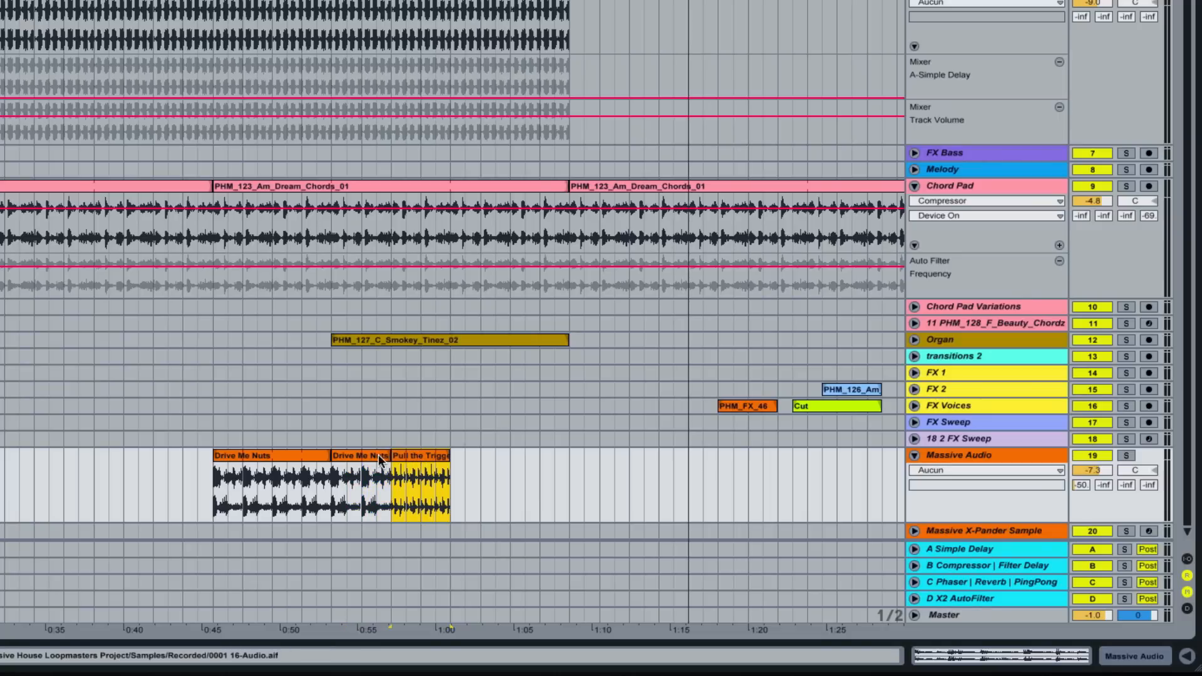
pyautogui.keyDown('shift'); pyautogui.click(362, 464); pyautogui.keyUp('shift')
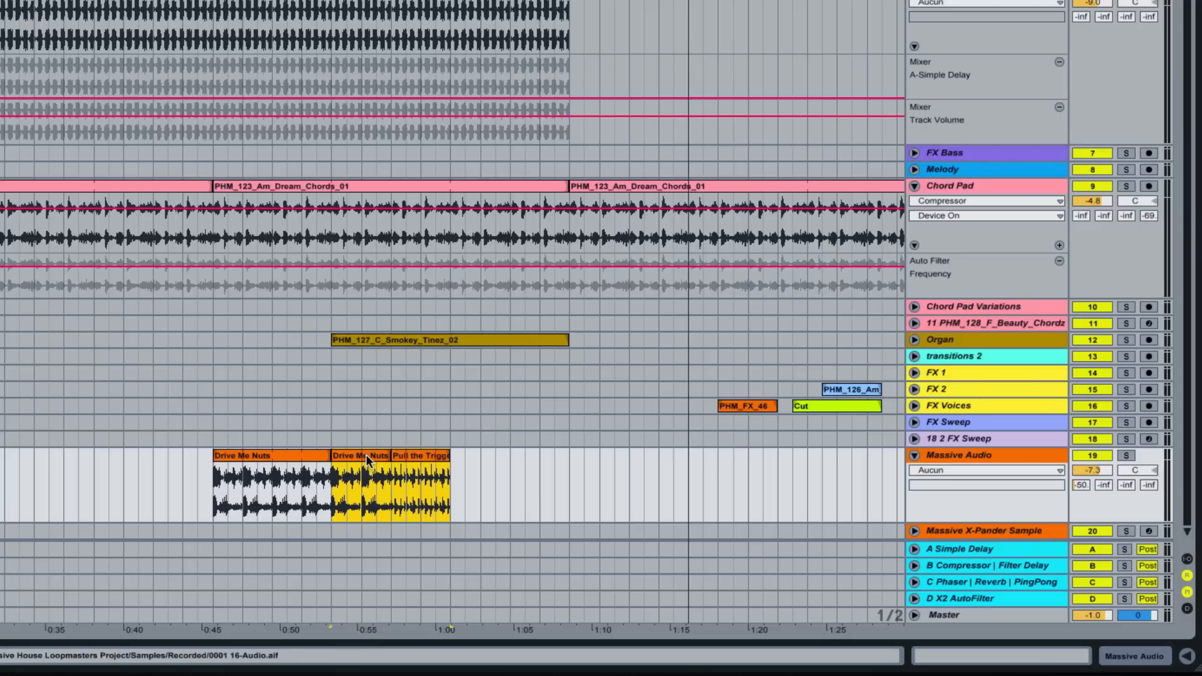
pyautogui.hotkey('ctrl', 'd')
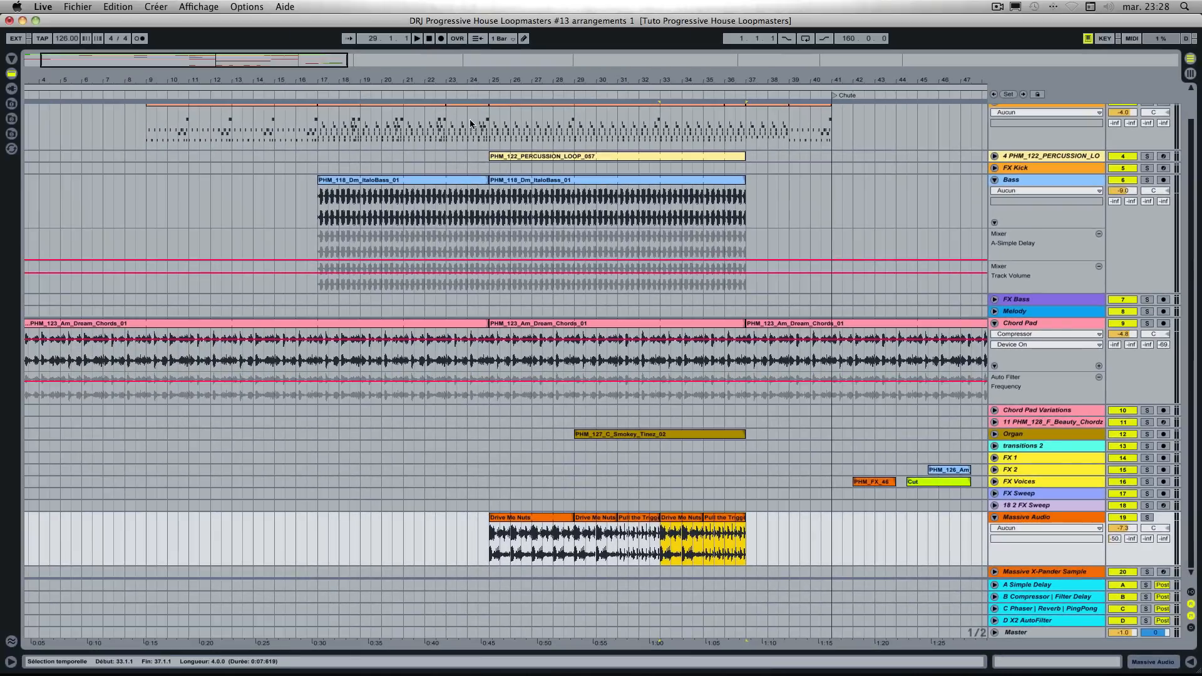
# Step: Play the arrangement from bar 24 to bar 37 and look over the tracks
pyautogui.click(478, 120)
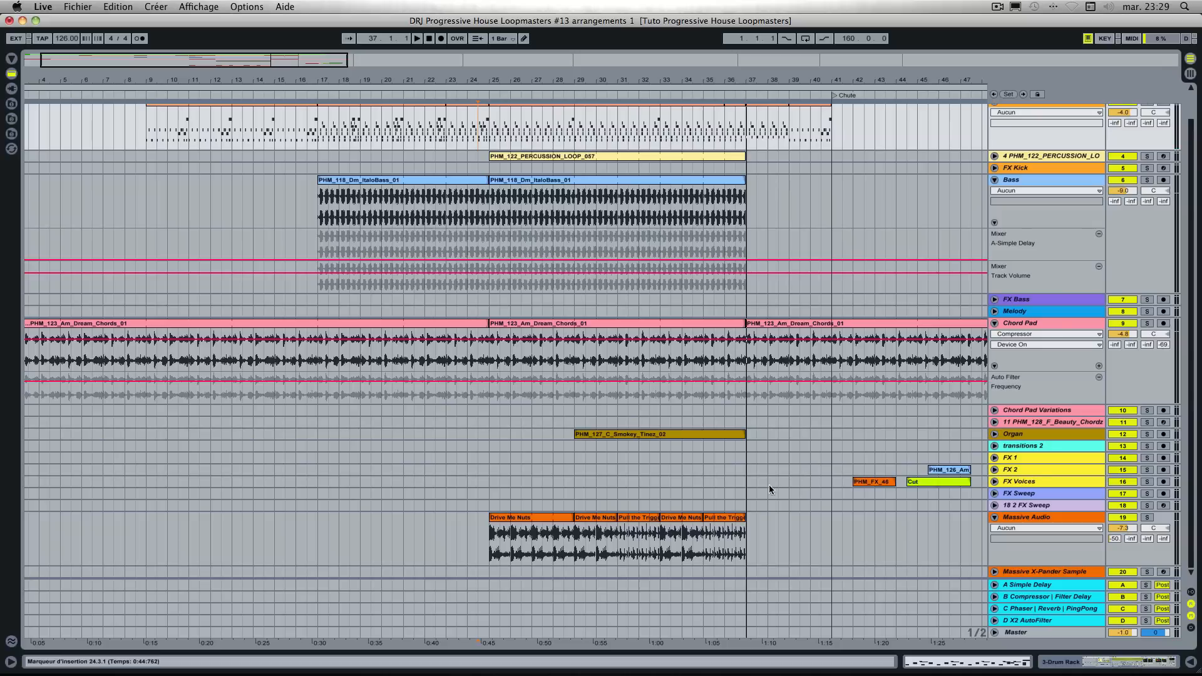
pyautogui.scroll(2, 684, 507)
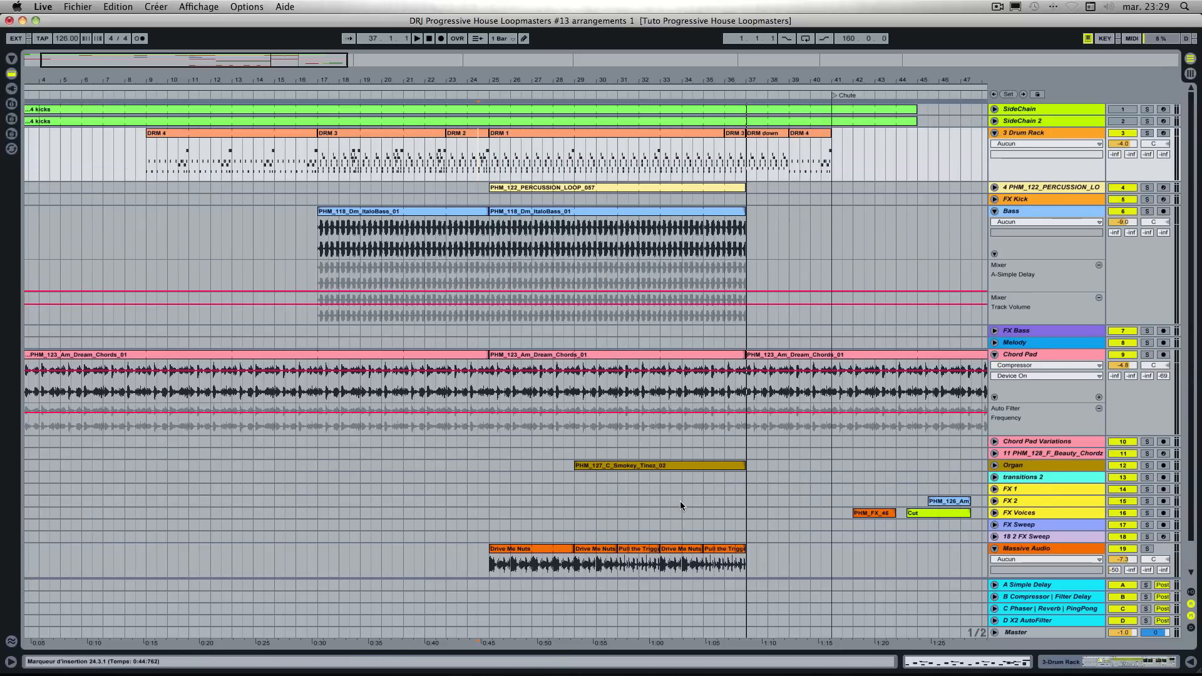
pyautogui.scroll(-2, 680, 503)
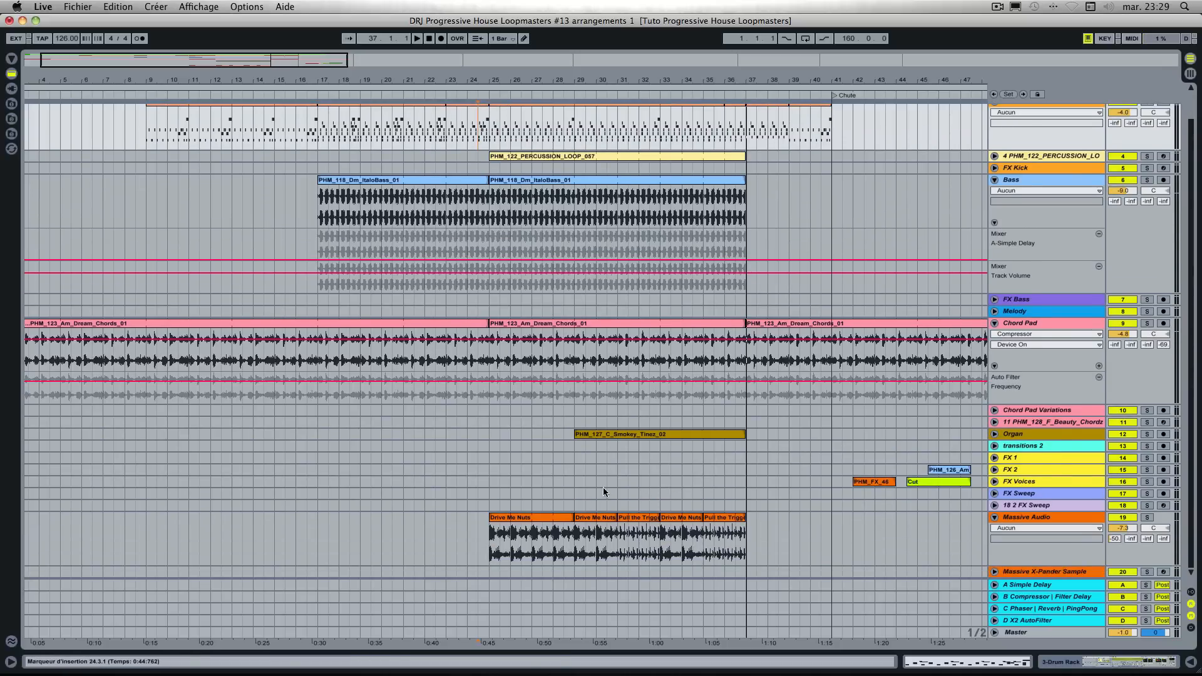
# Step: Move the PHM_FX_46 clip on the FX Voices track to bar 20
pyautogui.click(870, 482)
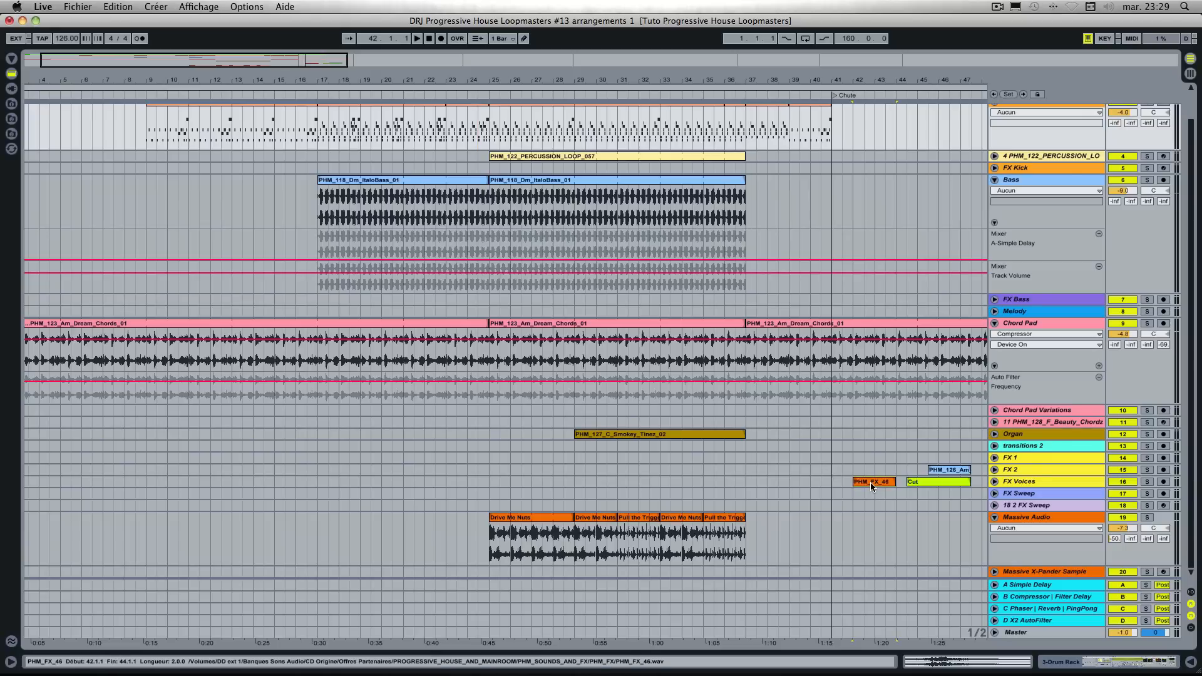
pyautogui.moveTo(870, 482); pyautogui.dragTo(453, 484)
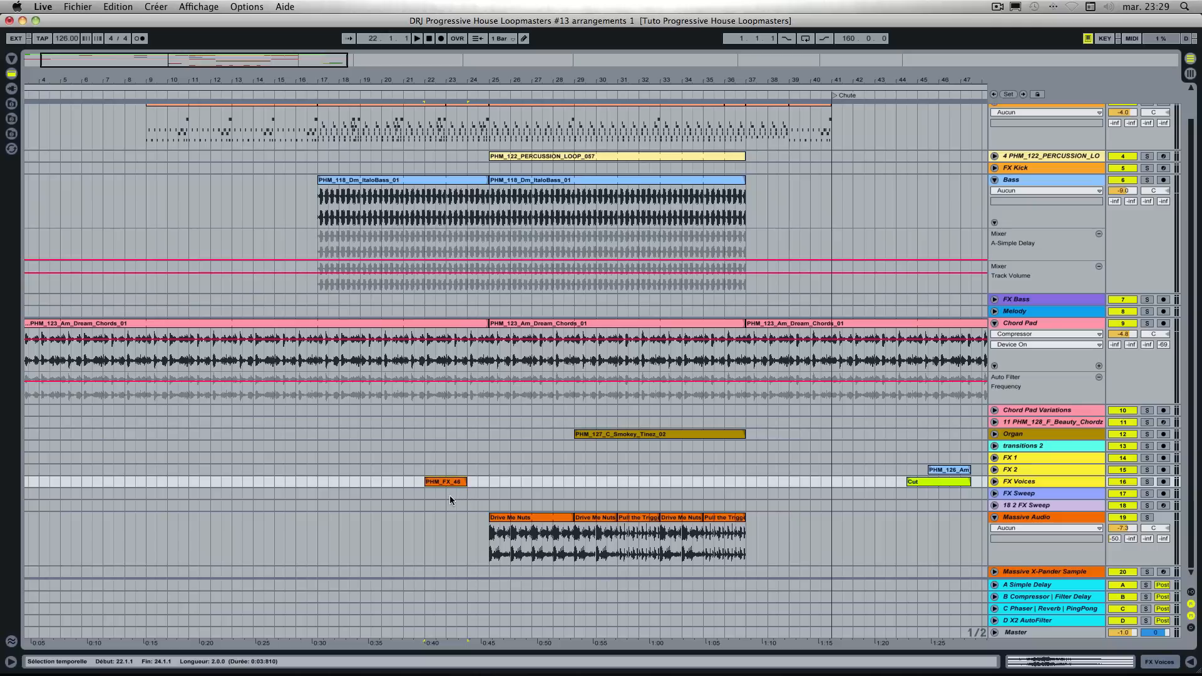
pyautogui.moveTo(453, 483); pyautogui.dragTo(410, 486)
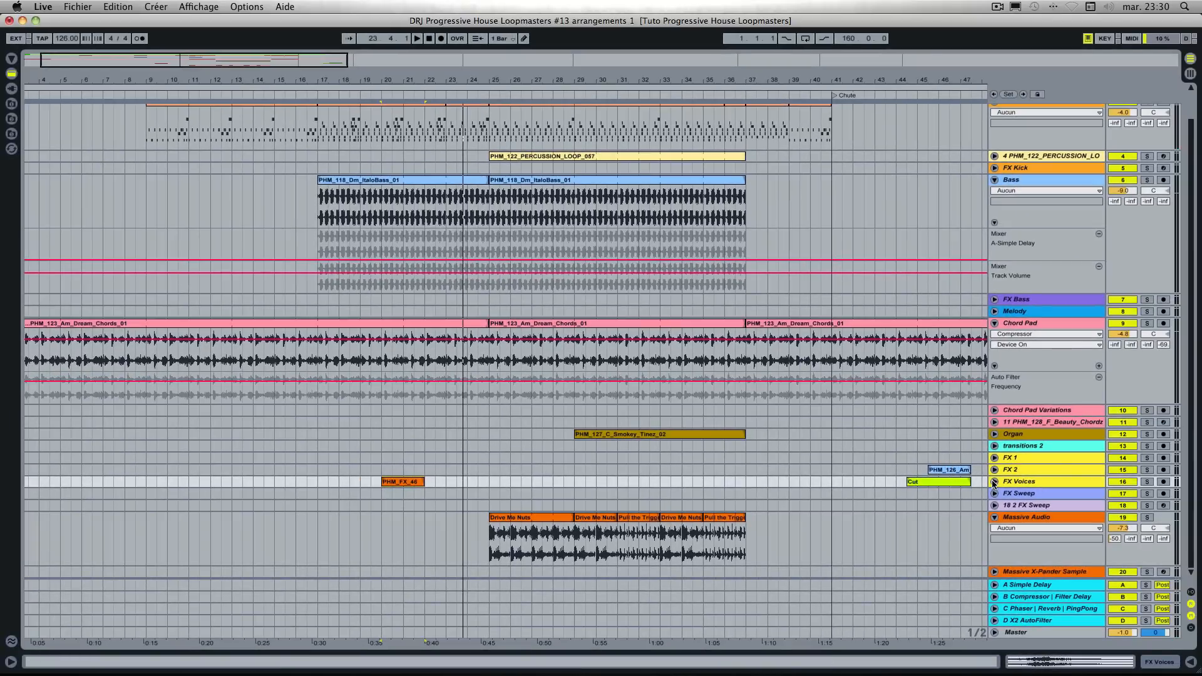
# Step: Unfold the FX Voices and FX 2 tracks and move the PHM_126_Am_House_Mania_Chordz clip to bar 12
pyautogui.click(994, 481)
pyautogui.click(995, 470)
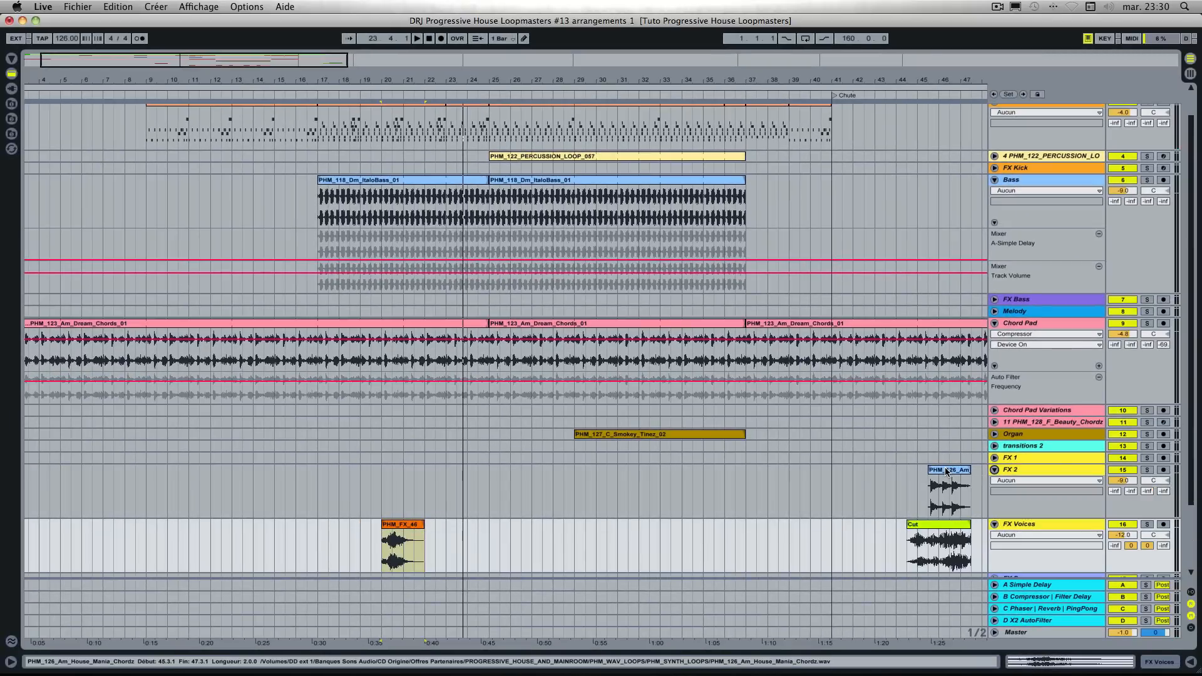
pyautogui.scroll(2, 947, 470)
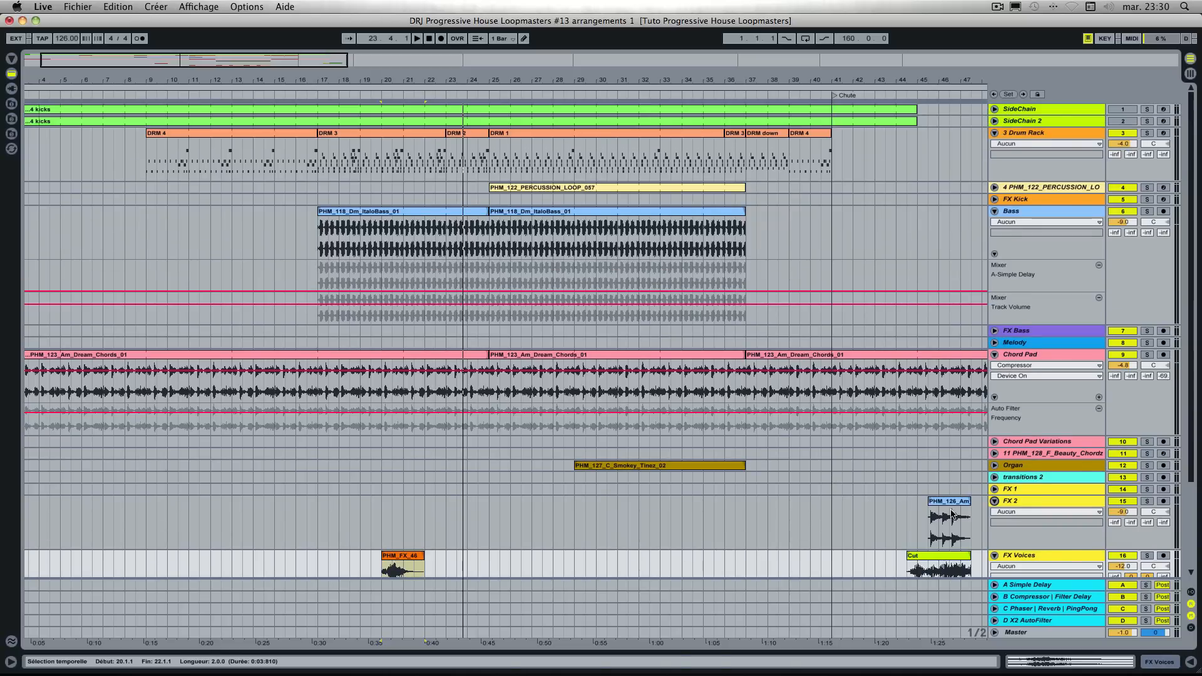
pyautogui.moveTo(948, 503); pyautogui.dragTo(265, 501)
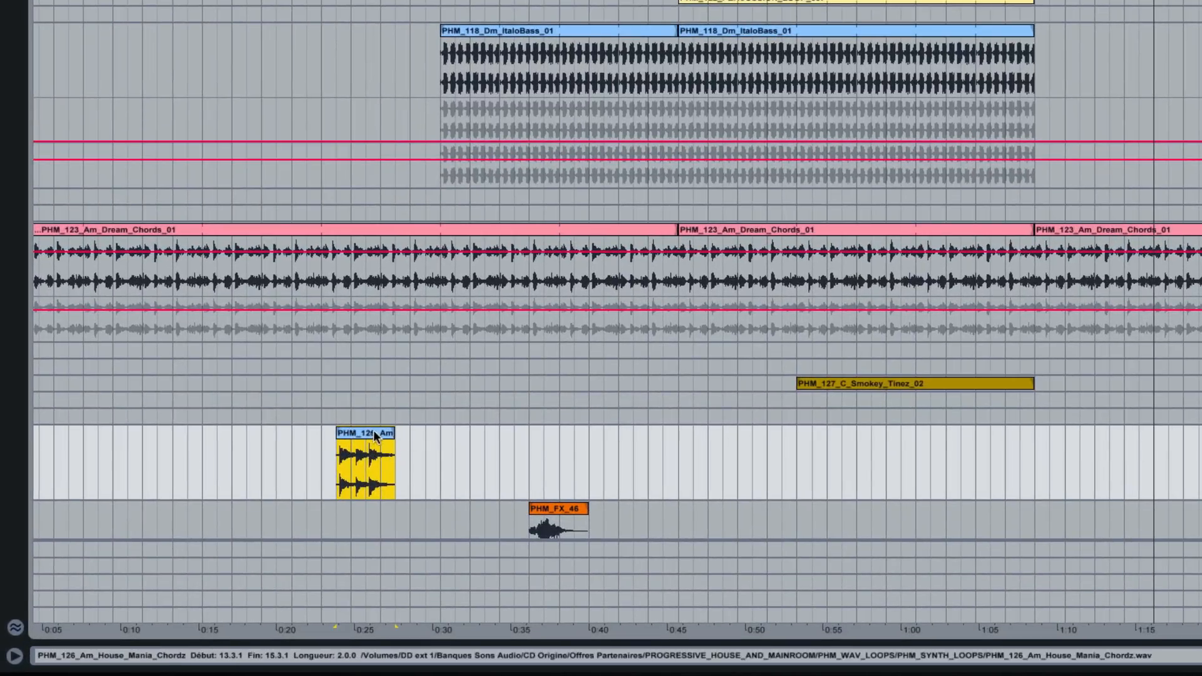
pyautogui.moveTo(376, 433); pyautogui.dragTo(341, 469)
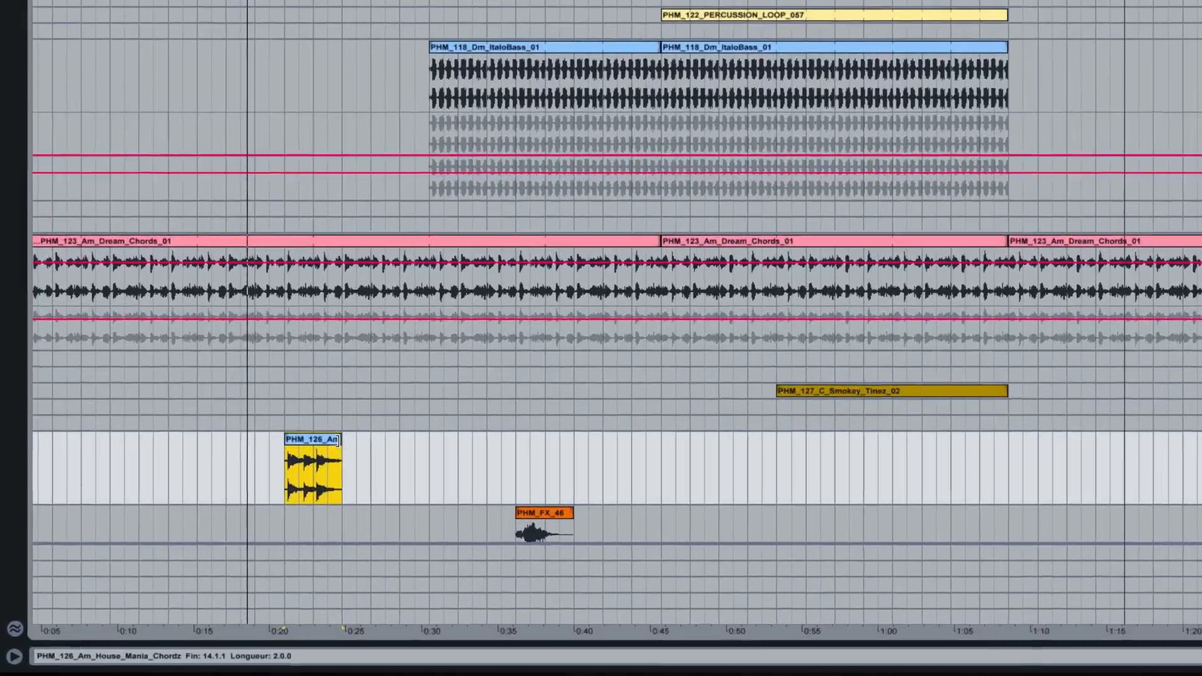
# Step: Shorten the PHM_126_Am_House_Mania_Chordz clip at bar 12 to one bar and check it in playback
pyautogui.moveTo(251, 501); pyautogui.dragTo(232, 502)
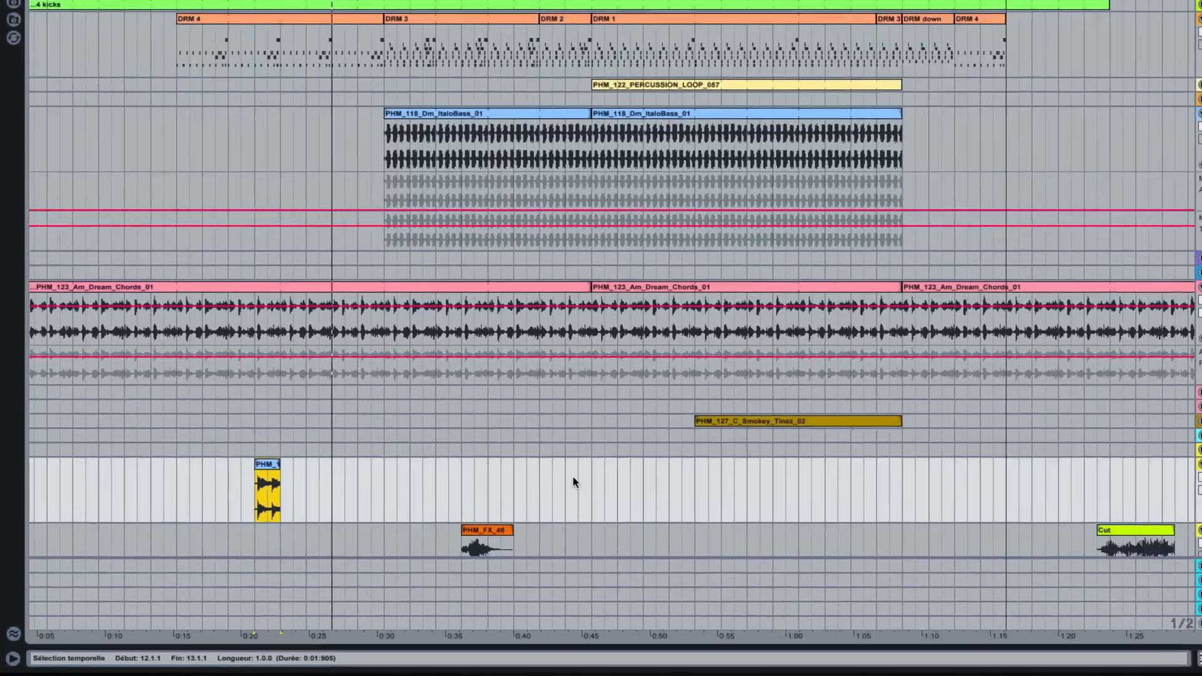
pyautogui.scroll(-4, 656, 448)
pyautogui.scroll(1, 657, 447)
pyautogui.scroll(1, 473, 515)
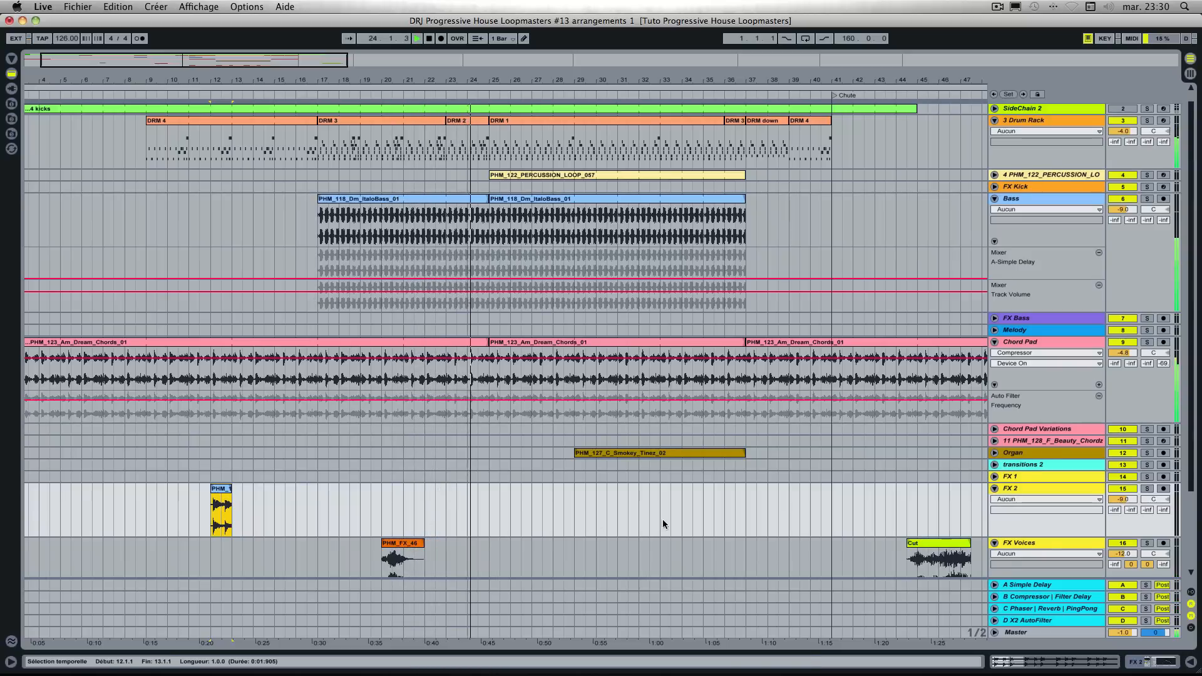
pyautogui.scroll(-4, 650, 527)
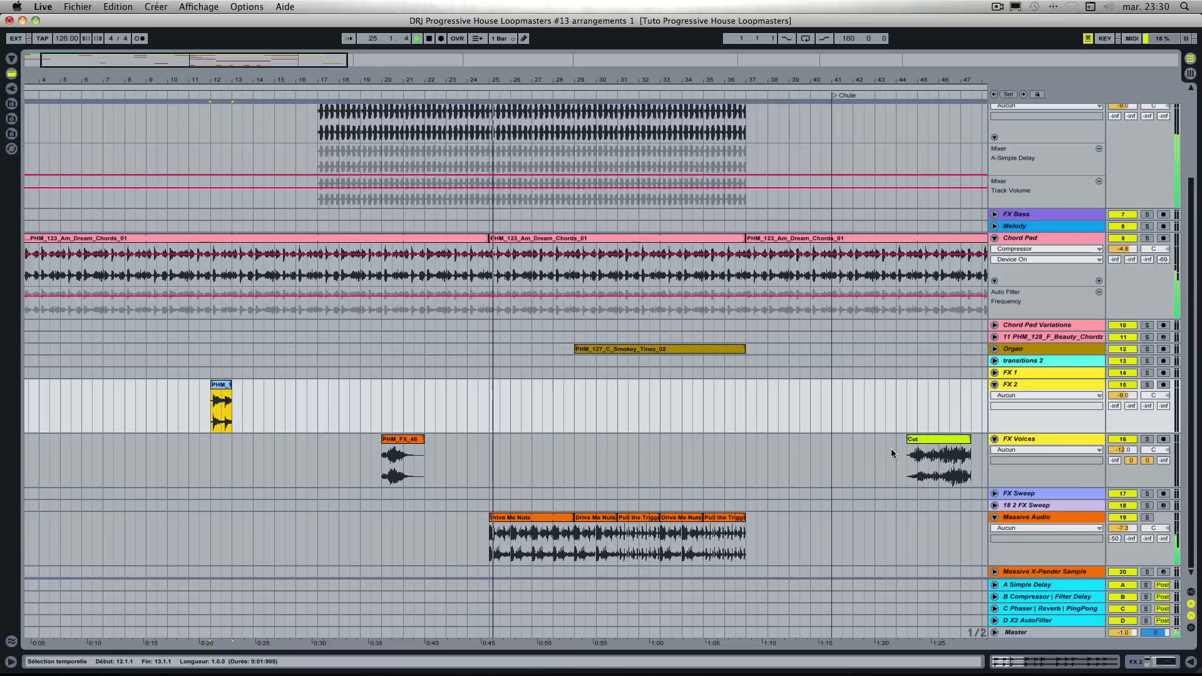
# Step: Move the Cut clip on the FX Voices track to bar 32, shorten it to a length of 1.2.0 and listen to it
pyautogui.moveTo(927, 442); pyautogui.dragTo(669, 442)
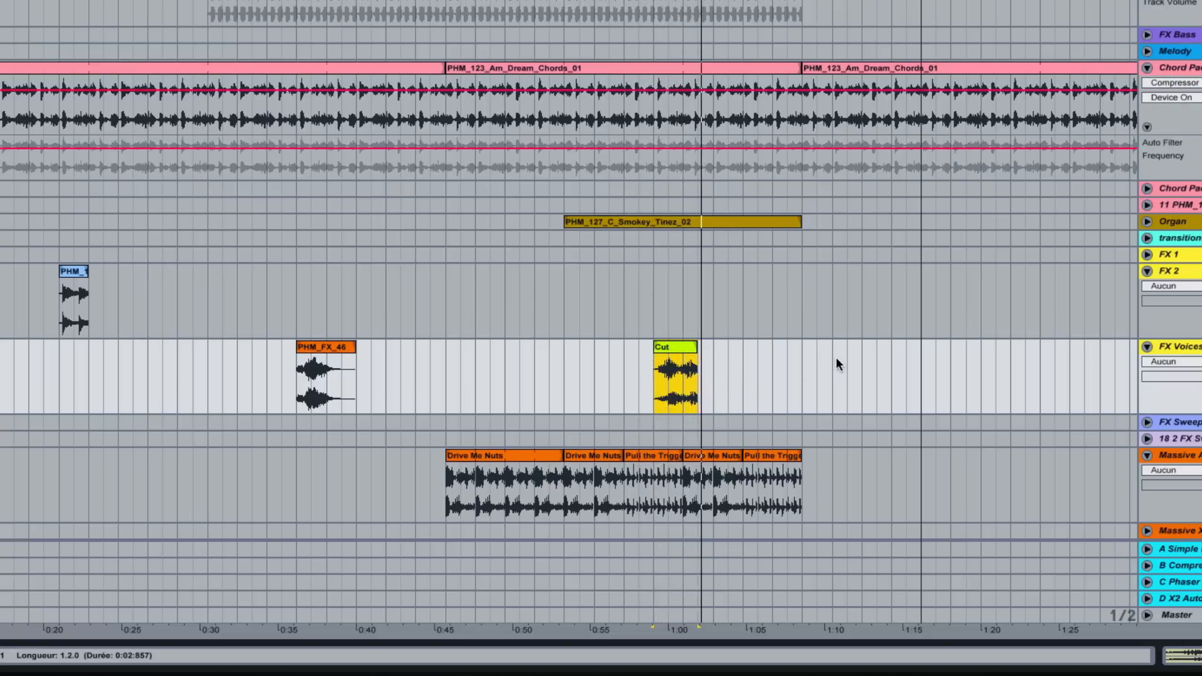
pyautogui.scroll(5, 837, 358)
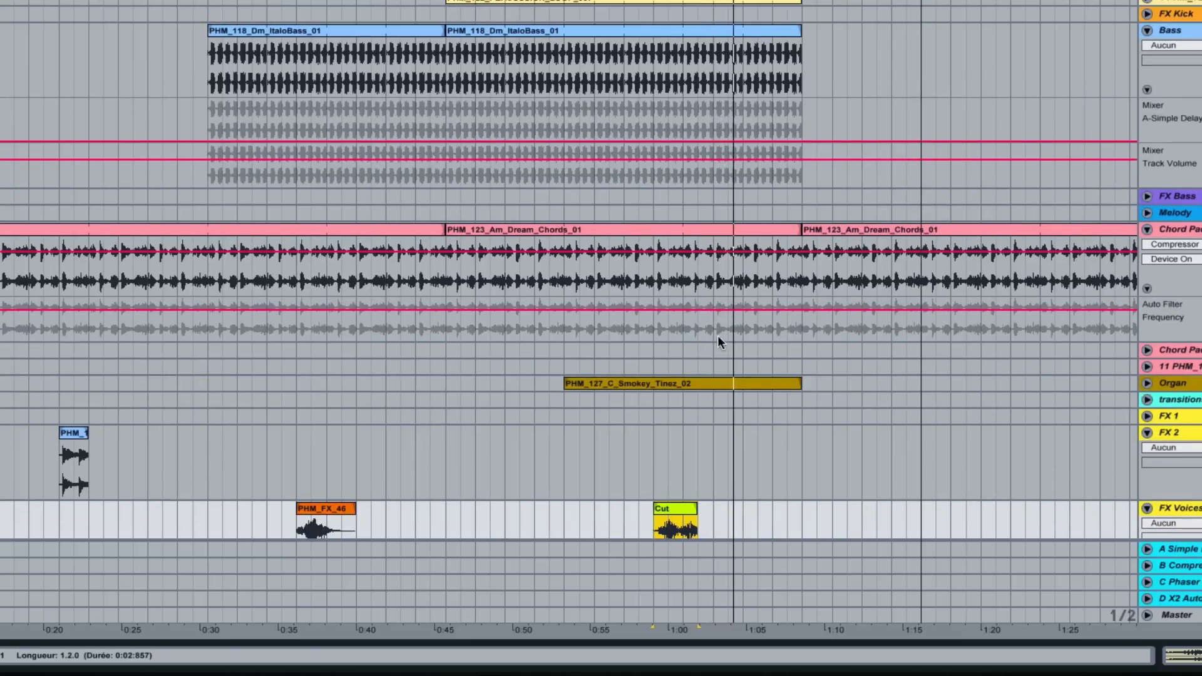
pyautogui.scroll(-5, 781, 340)
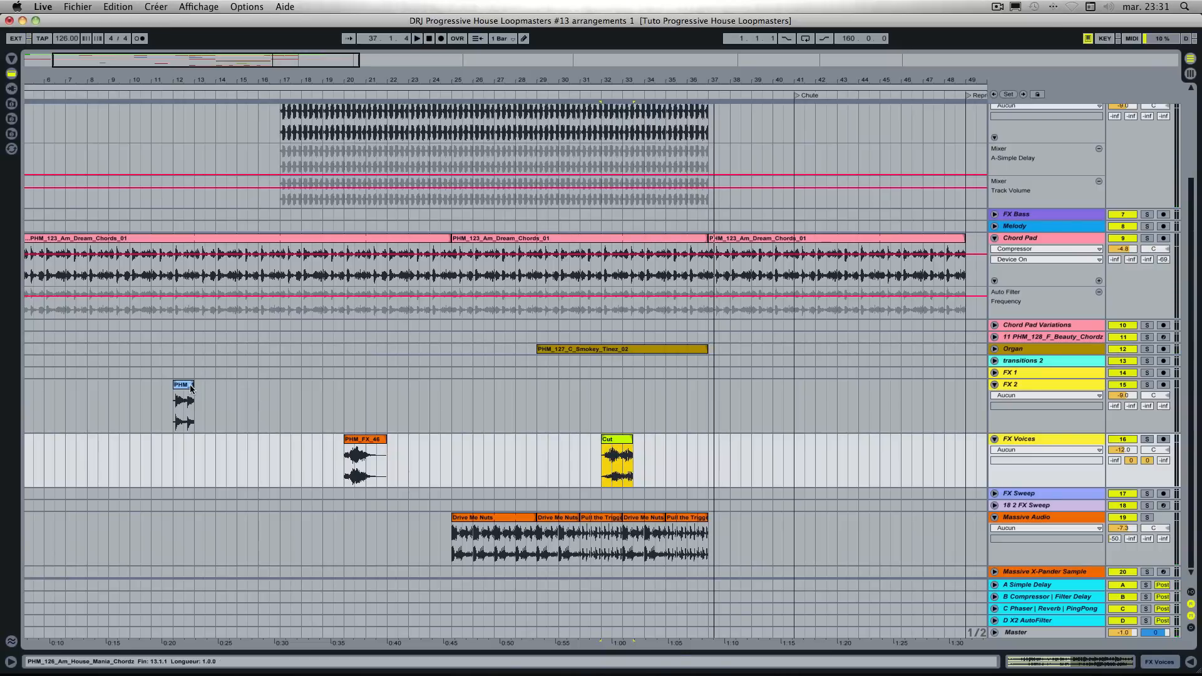
# Step: Duplicate the PHM_126_Am_House_Mania_Chordz clip to bar 37 on the FX 2 track and extend the copy to two bars
pyautogui.click(188, 388)
pyautogui.moveTo(185, 388); pyautogui.dragTo(751, 388)
pyautogui.click(764, 277)
pyautogui.moveTo(780, 271); pyautogui.dragTo(810, 272)
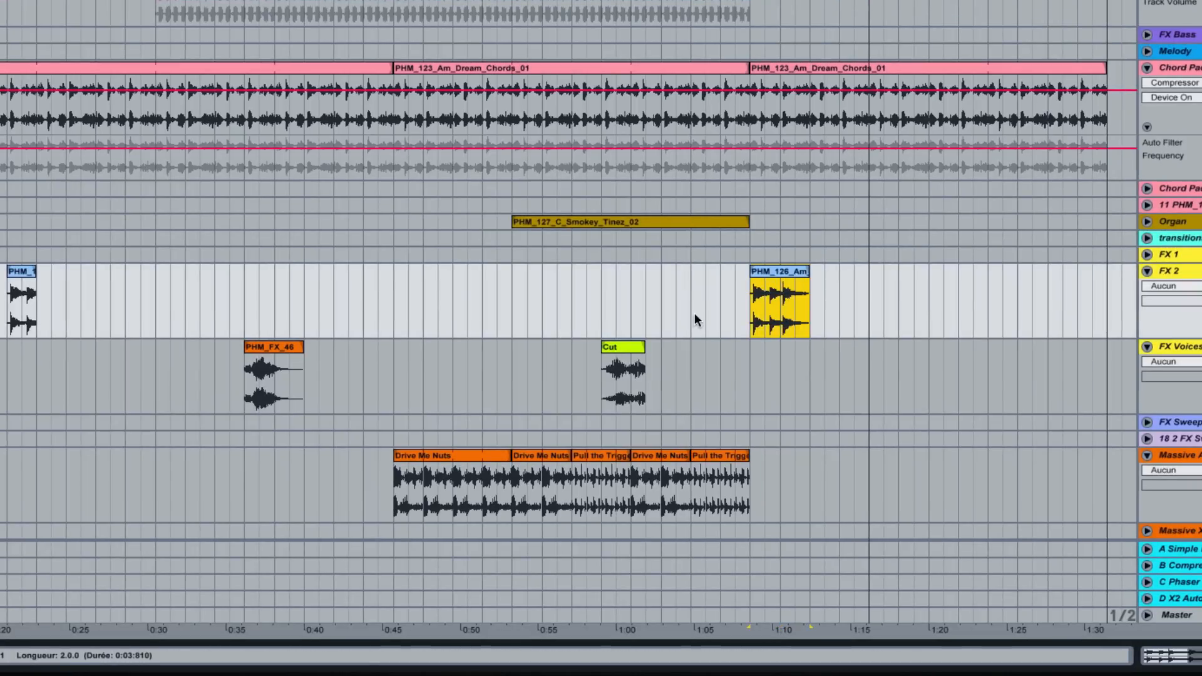
# Step: Duplicate the Cut clip to bar 37, shorten the copy to a length of 0.2.0 and play from bar 36
pyautogui.click(617, 345)
pyautogui.moveTo(618, 344); pyautogui.dragTo(771, 343)
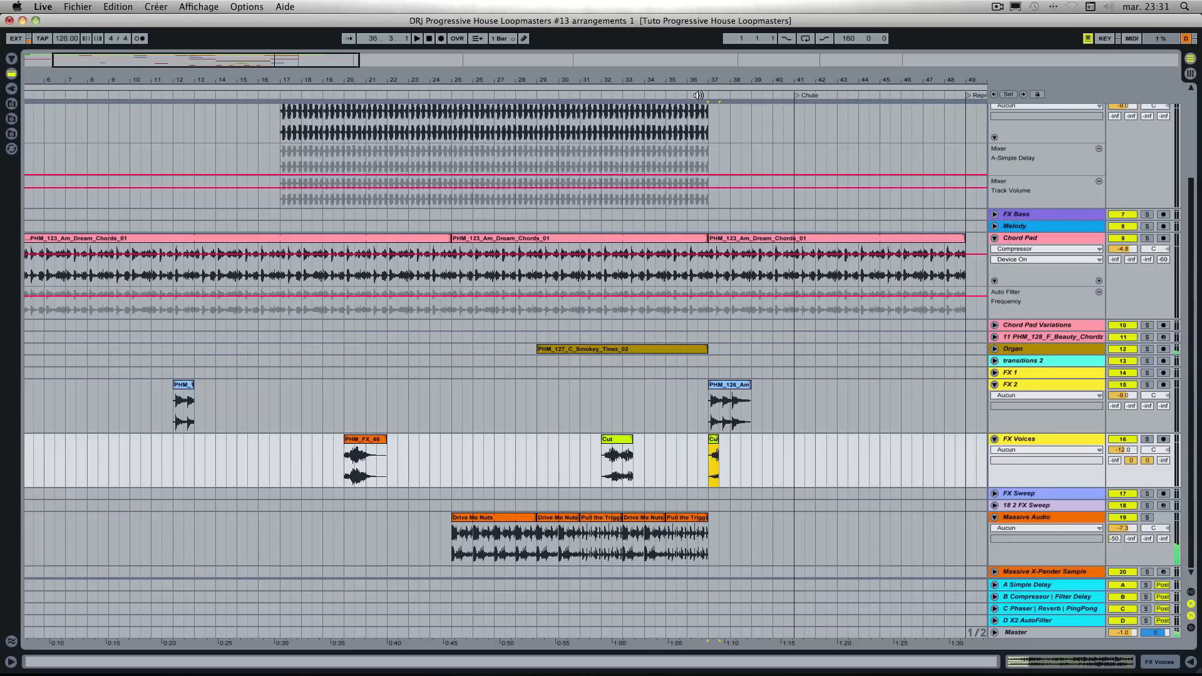
pyautogui.click(699, 95)
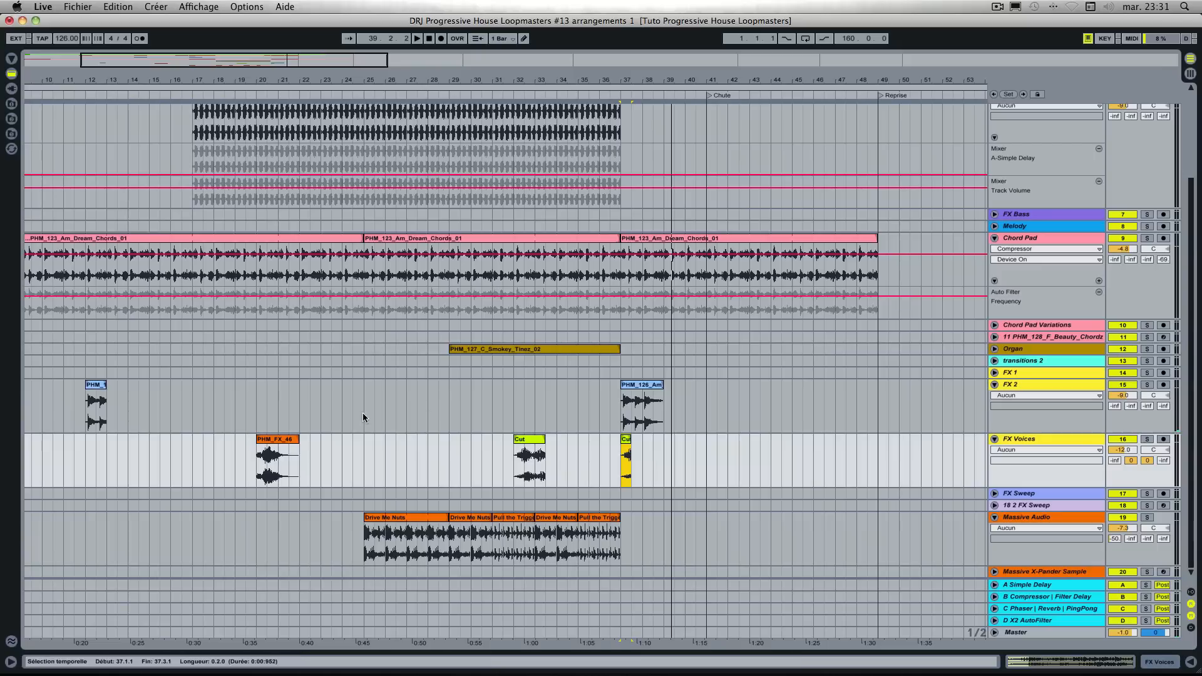
# Step: Duplicate the PHM_FX_46 clip to bar 39 on the FX Voices track
pyautogui.click(289, 441)
pyautogui.moveTo(288, 441); pyautogui.dragTo(694, 448)
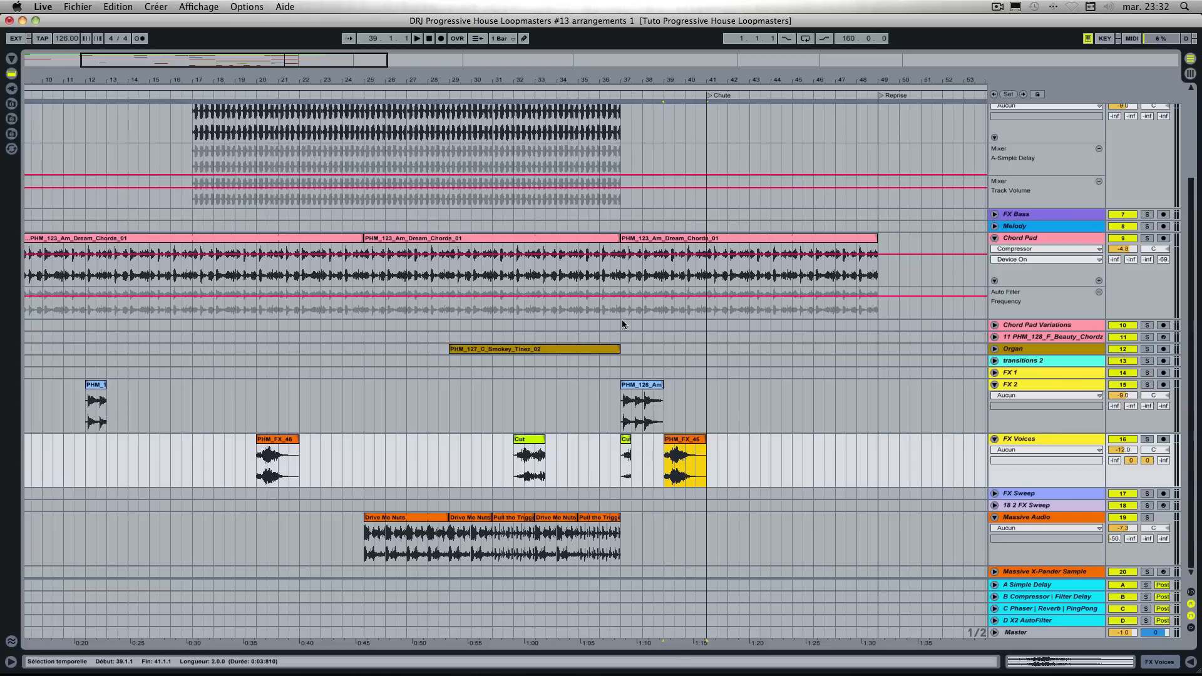
# Step: Play the arrangement from bar 36 to the Chute marker and look over the tracks
pyautogui.click(604, 94)
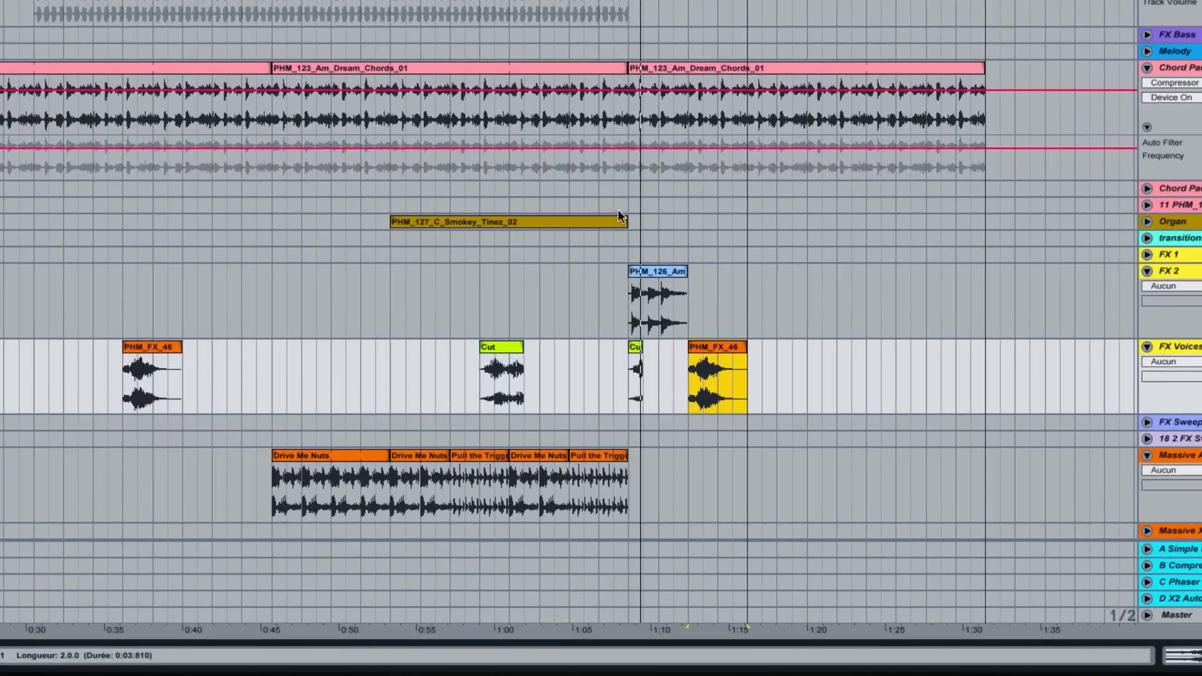
pyautogui.click(588, 223)
pyautogui.scroll(5, 588, 221)
pyautogui.scroll(-5, 588, 222)
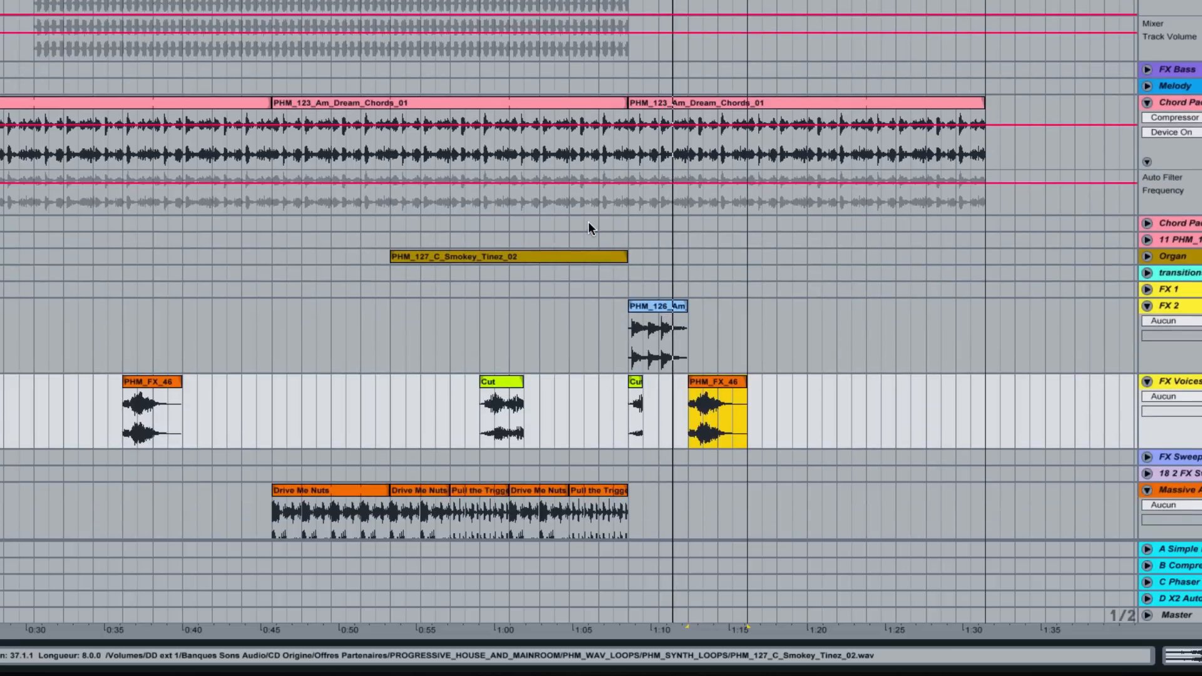
pyautogui.scroll(7, 588, 222)
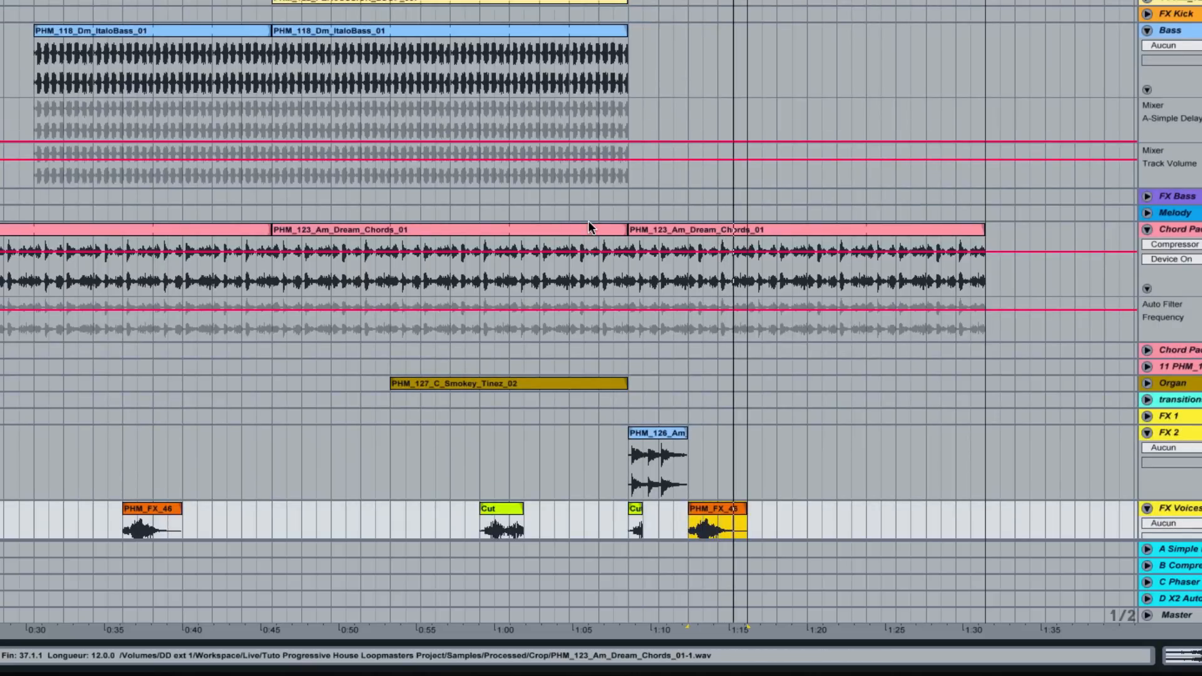
pyautogui.hscroll(-5, 588, 209)
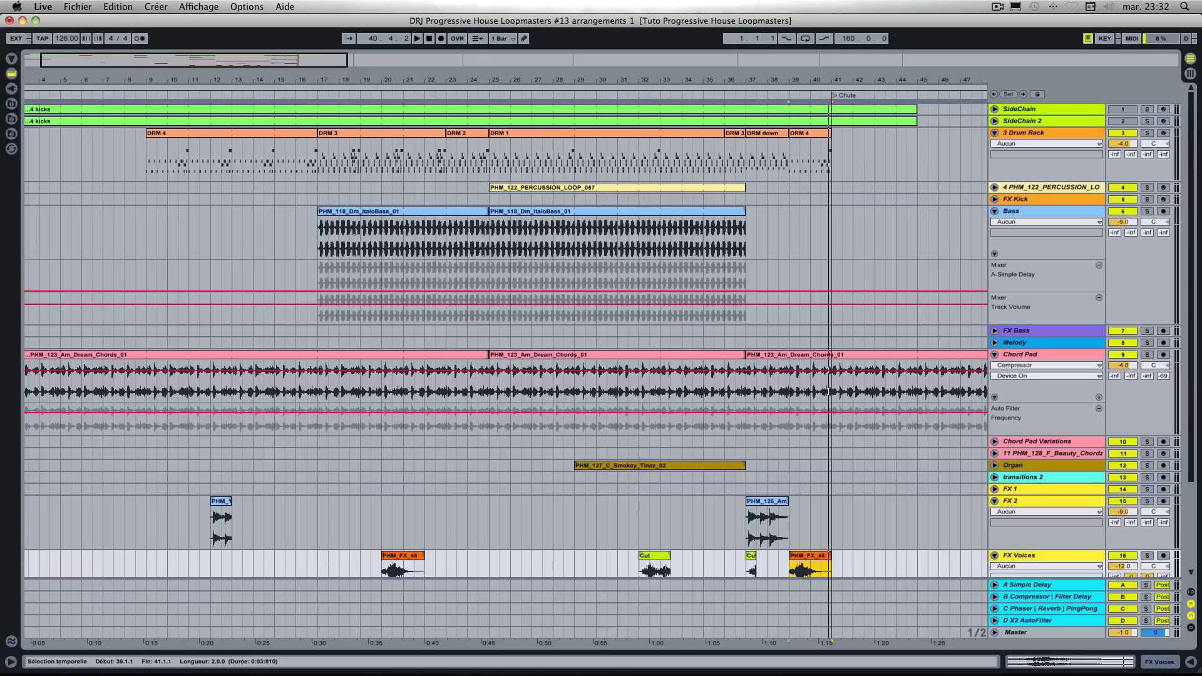
pyautogui.press('space')
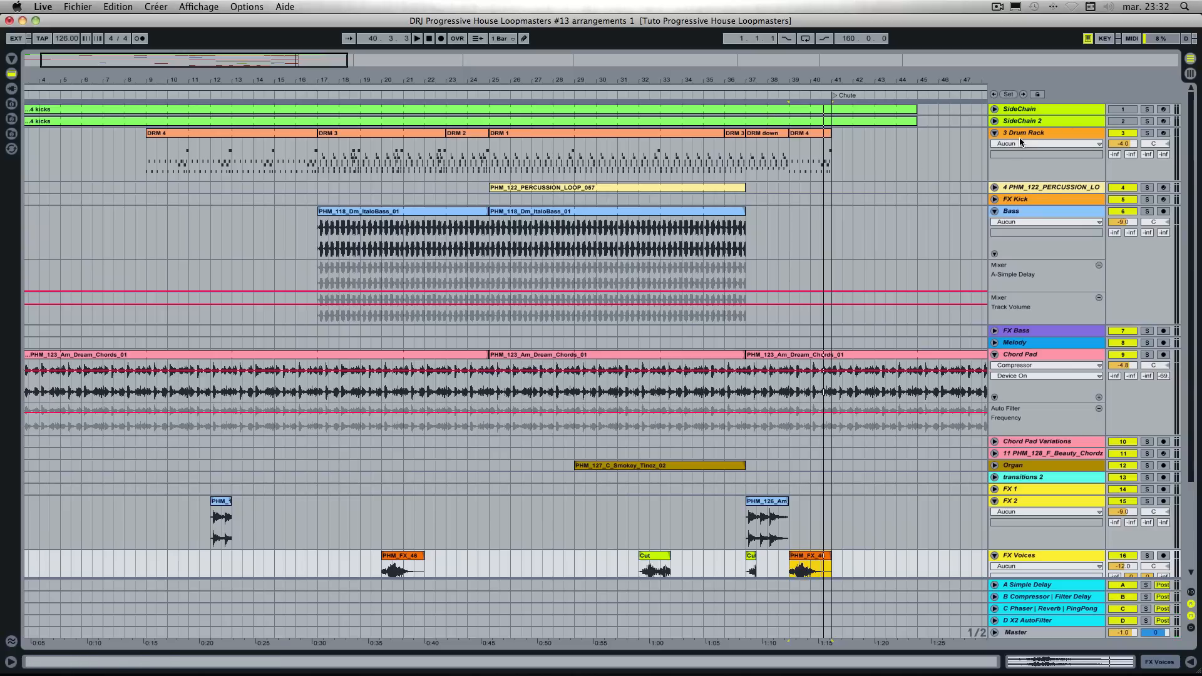
# Step: Solo the Drum Rack track and show its Mixer automation for the C-Phaser | Reverb | PingPong send
pyautogui.click(1147, 133)
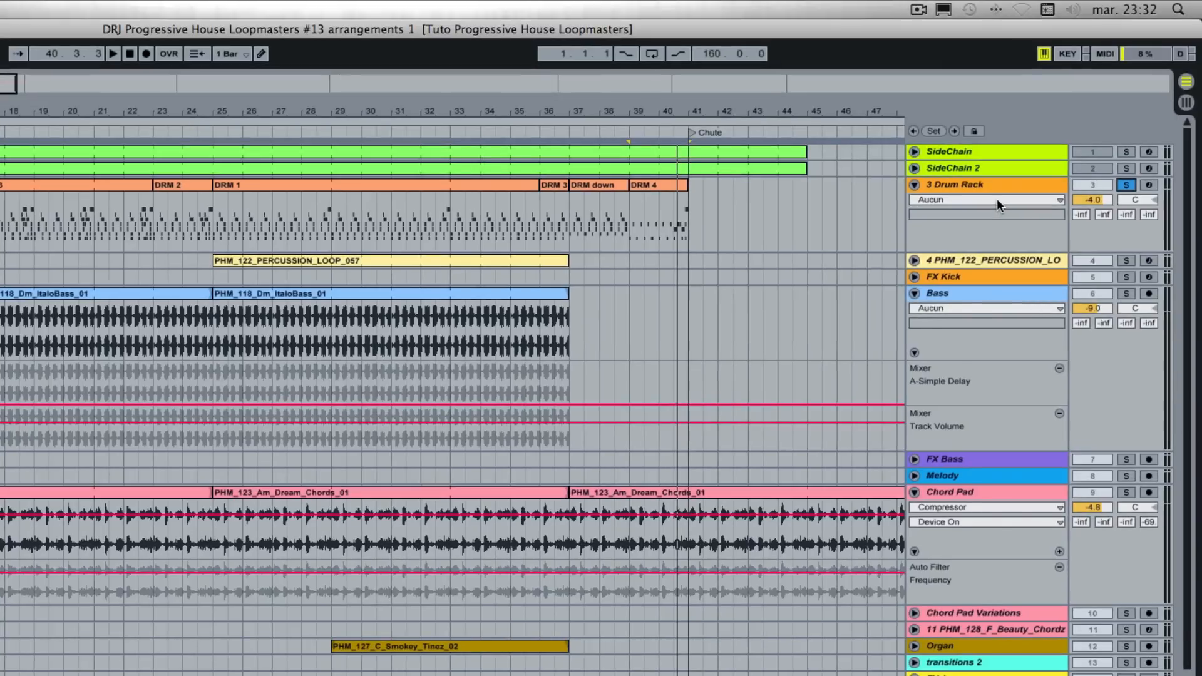
pyautogui.click(1054, 144)
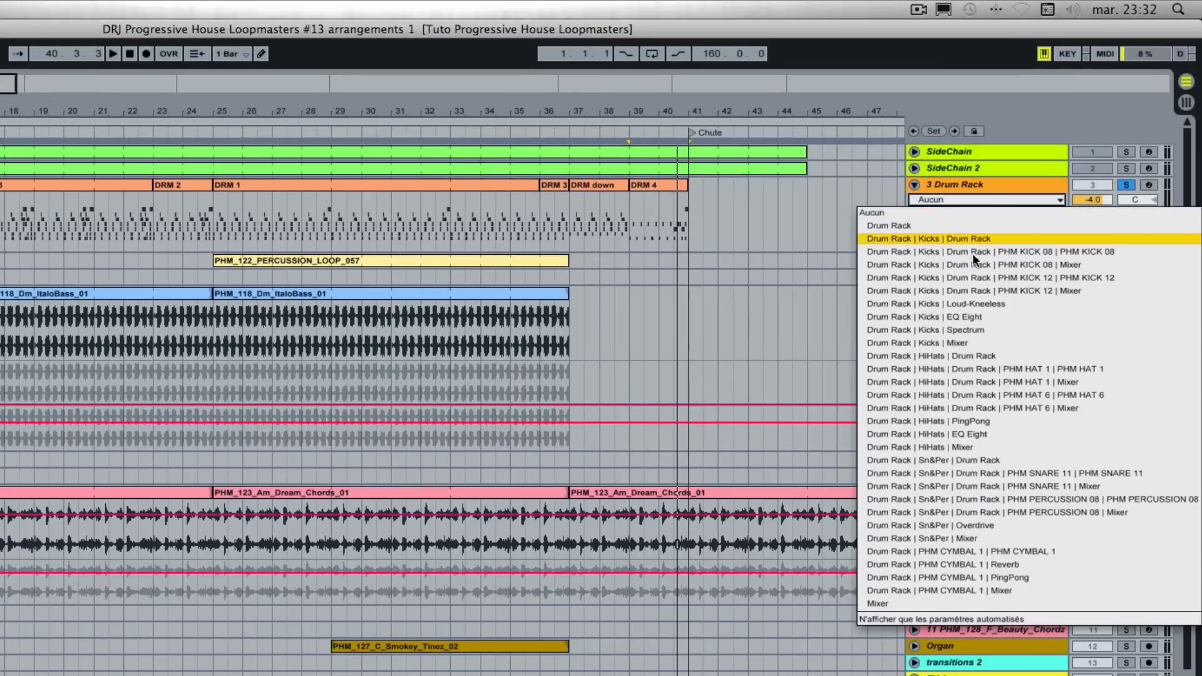
pyautogui.click(963, 603)
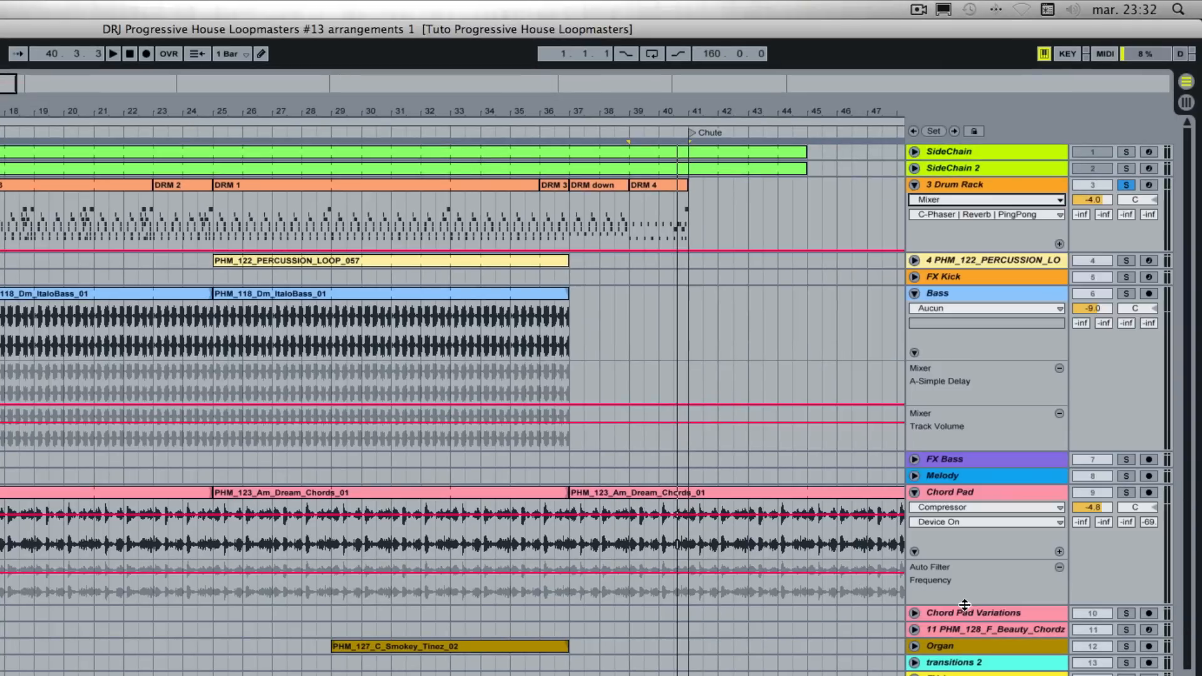
pyautogui.click(992, 222)
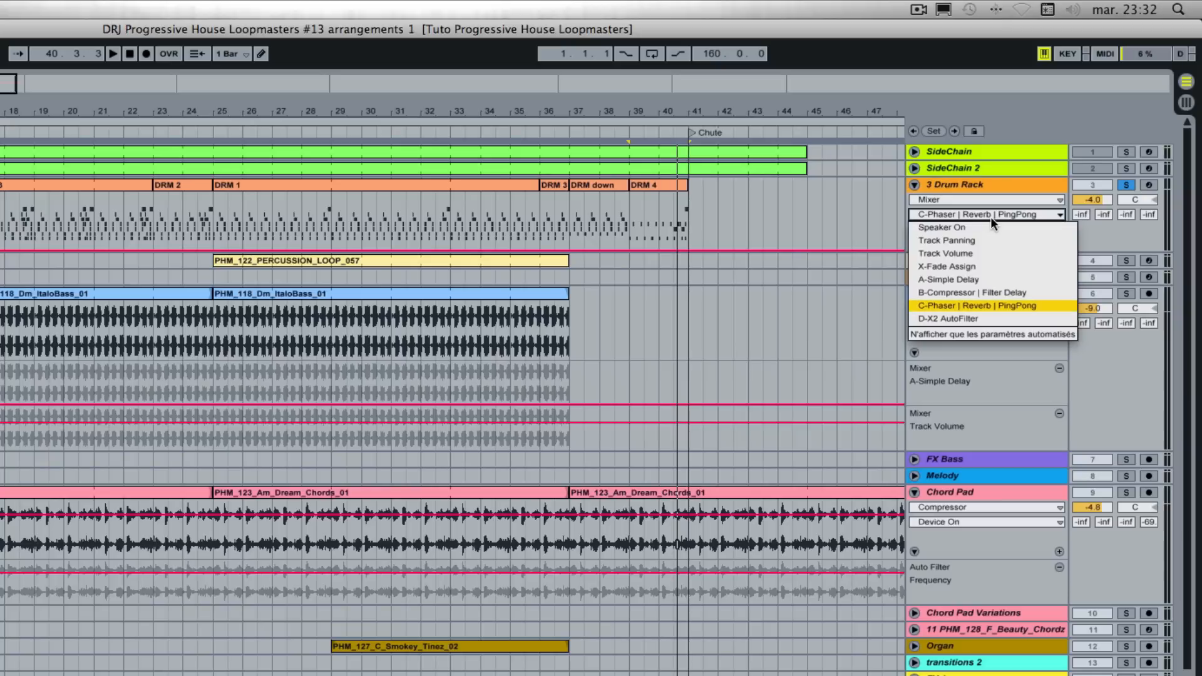
pyautogui.click(992, 306)
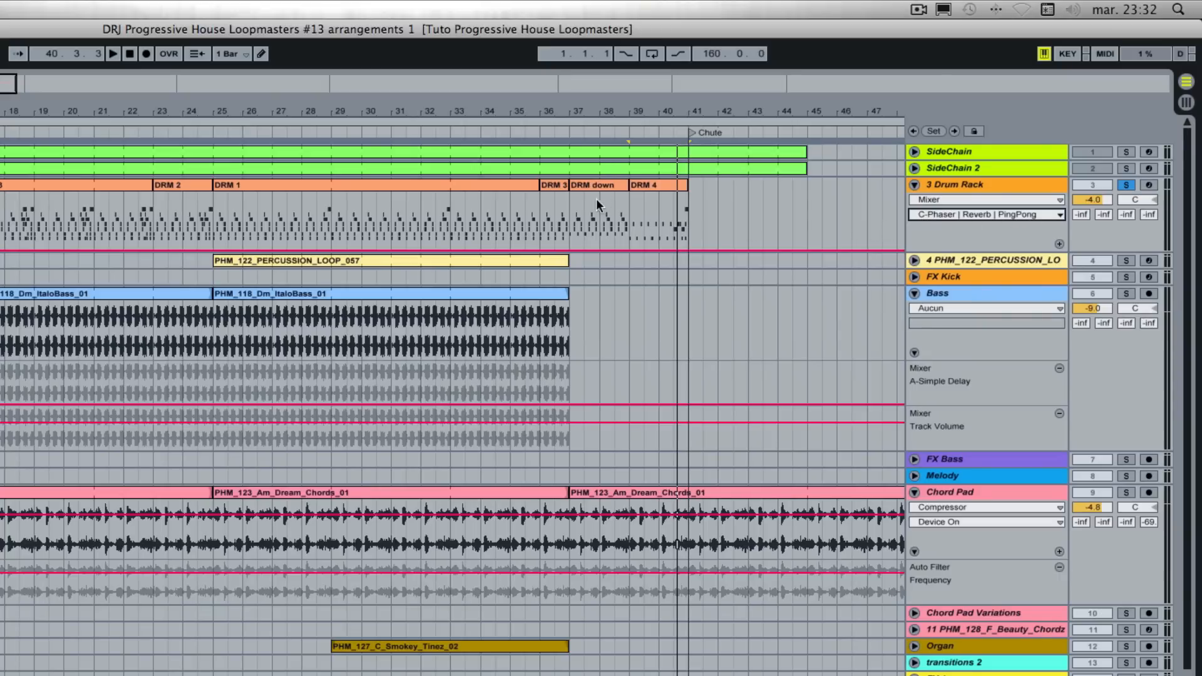
# Step: Automate the Drum Rack's C send to rise from -inf at bar 37 to about -3.6 dB at bar 41
pyautogui.click(575, 251)
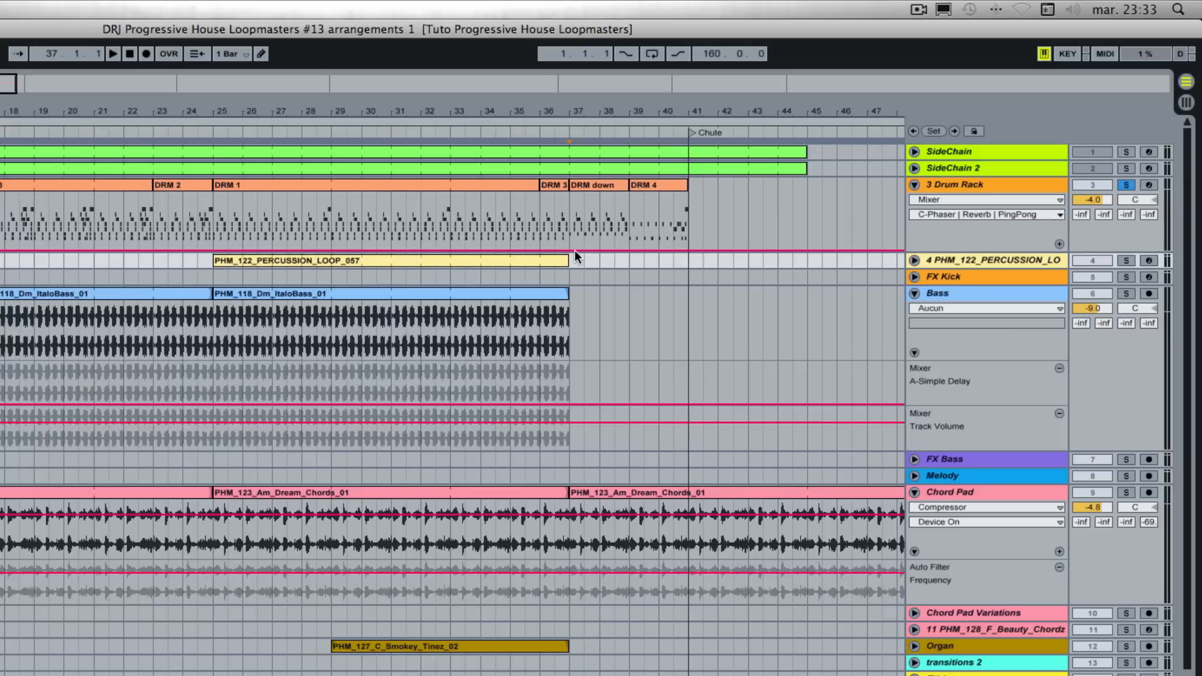
pyautogui.click(572, 248)
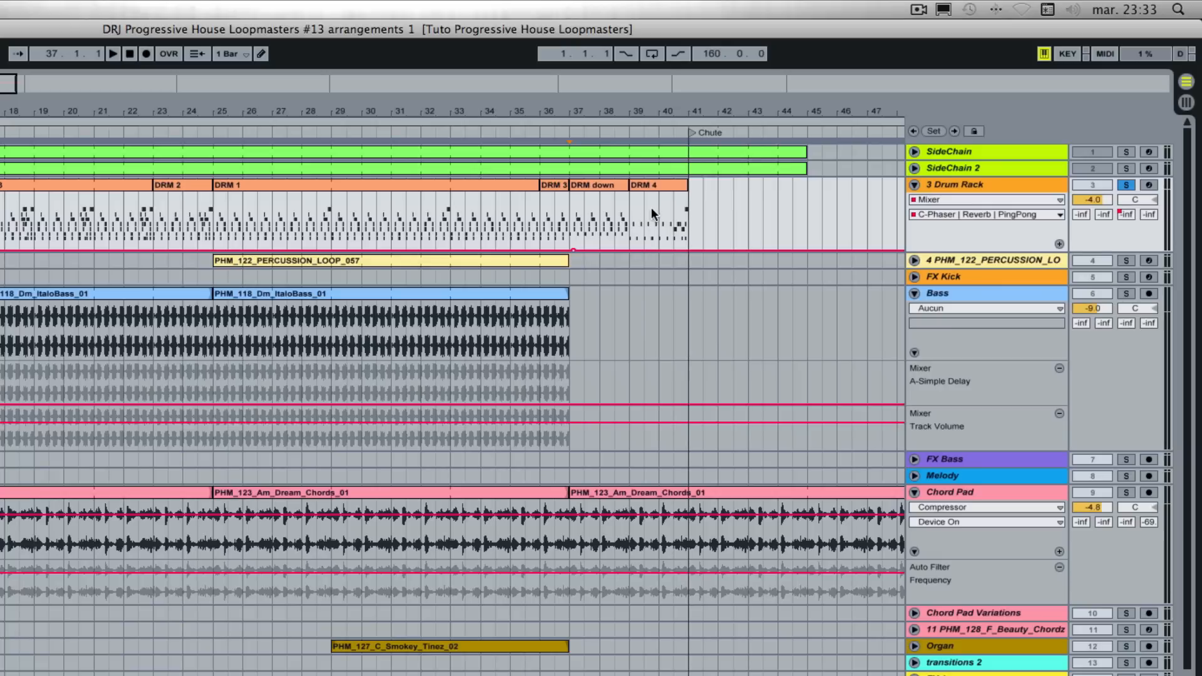
pyautogui.click(688, 250)
pyautogui.moveTo(687, 250); pyautogui.dragTo(688, 199)
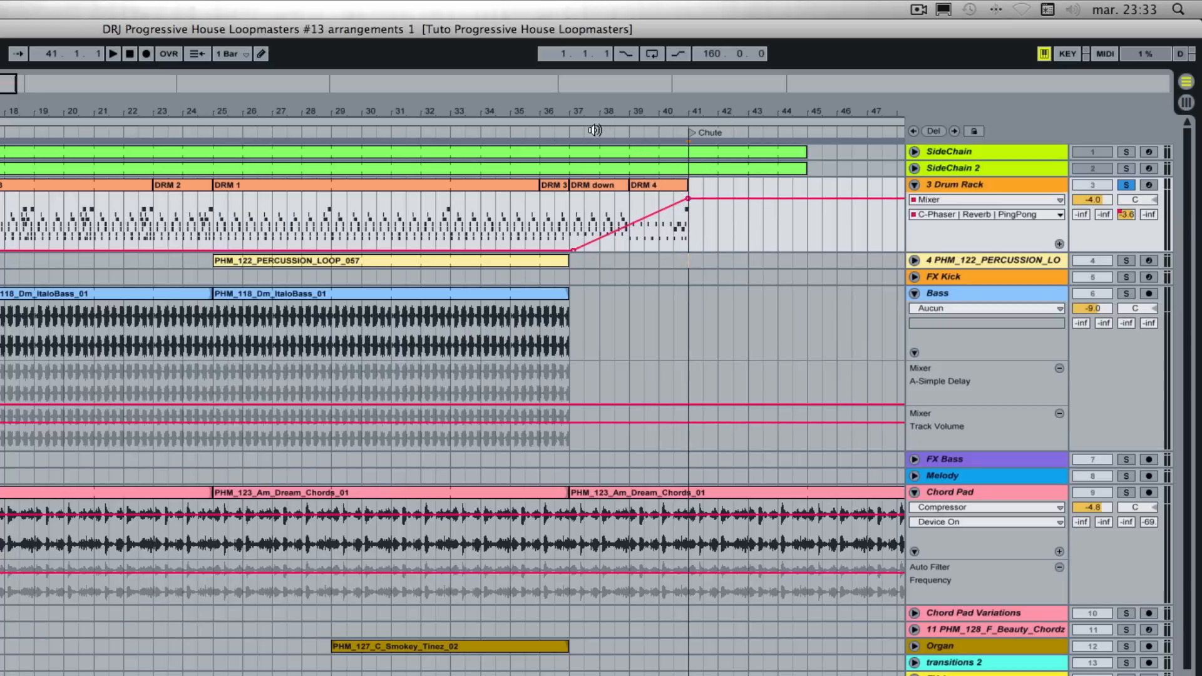
# Step: Play the drum send ramp from bar 36 and add an automation breakpoint at bar 44
pyautogui.click(555, 129)
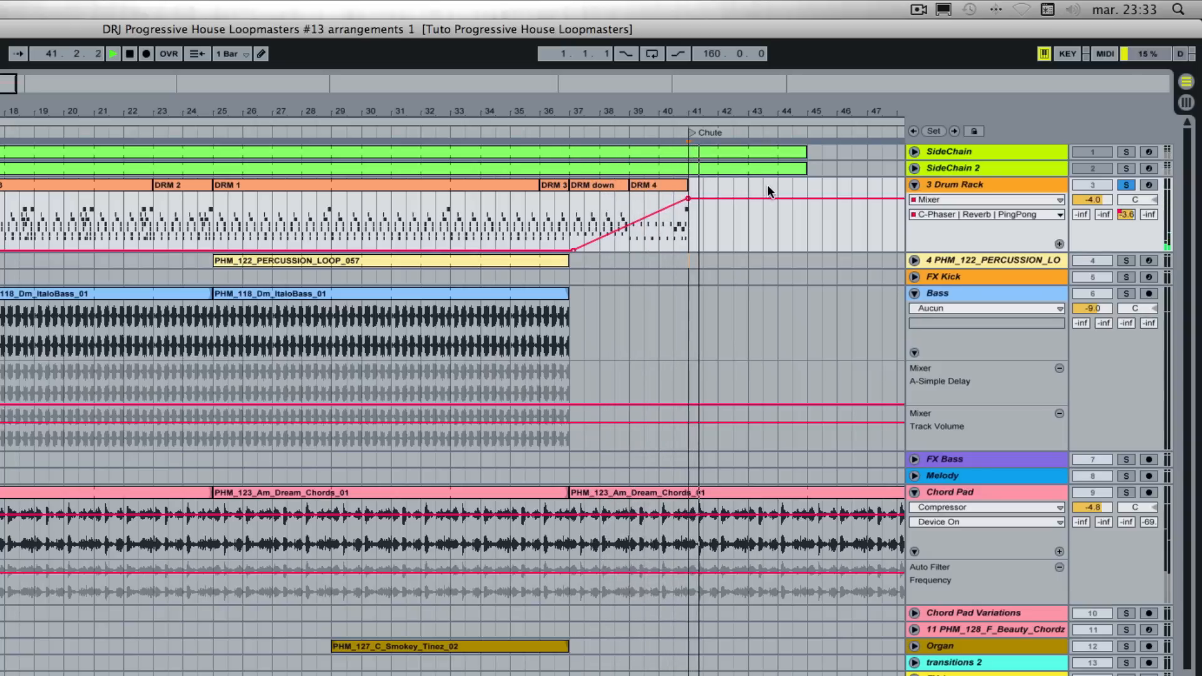
pyautogui.press('space')
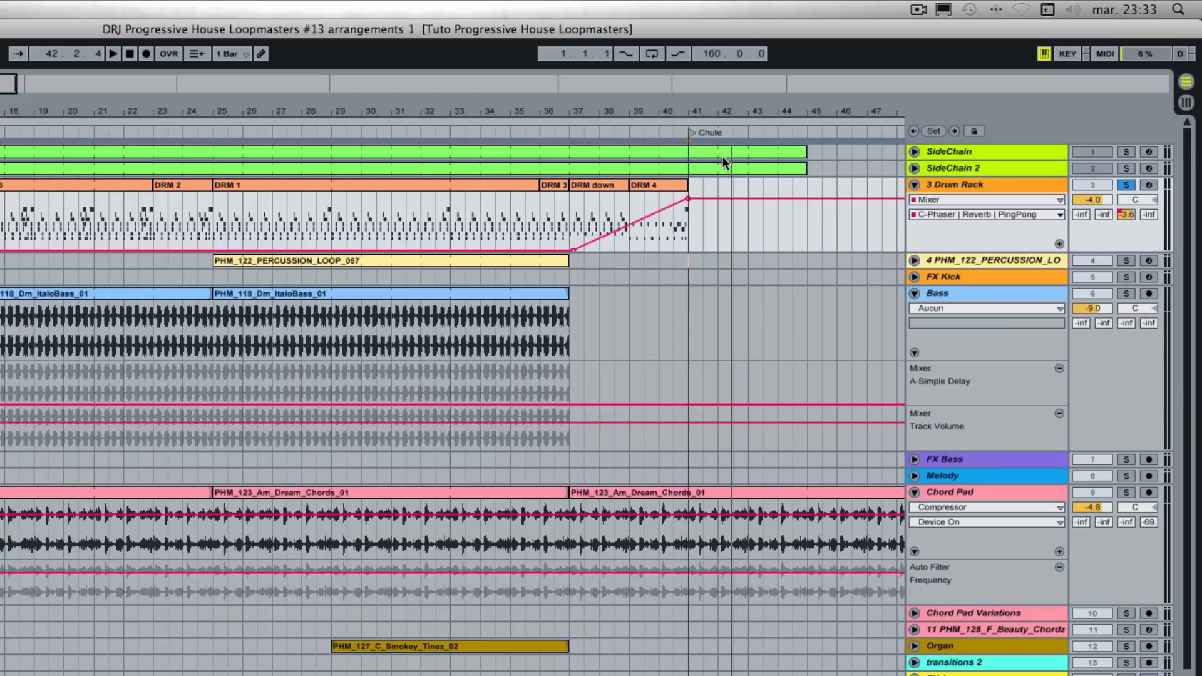
pyautogui.click(777, 198)
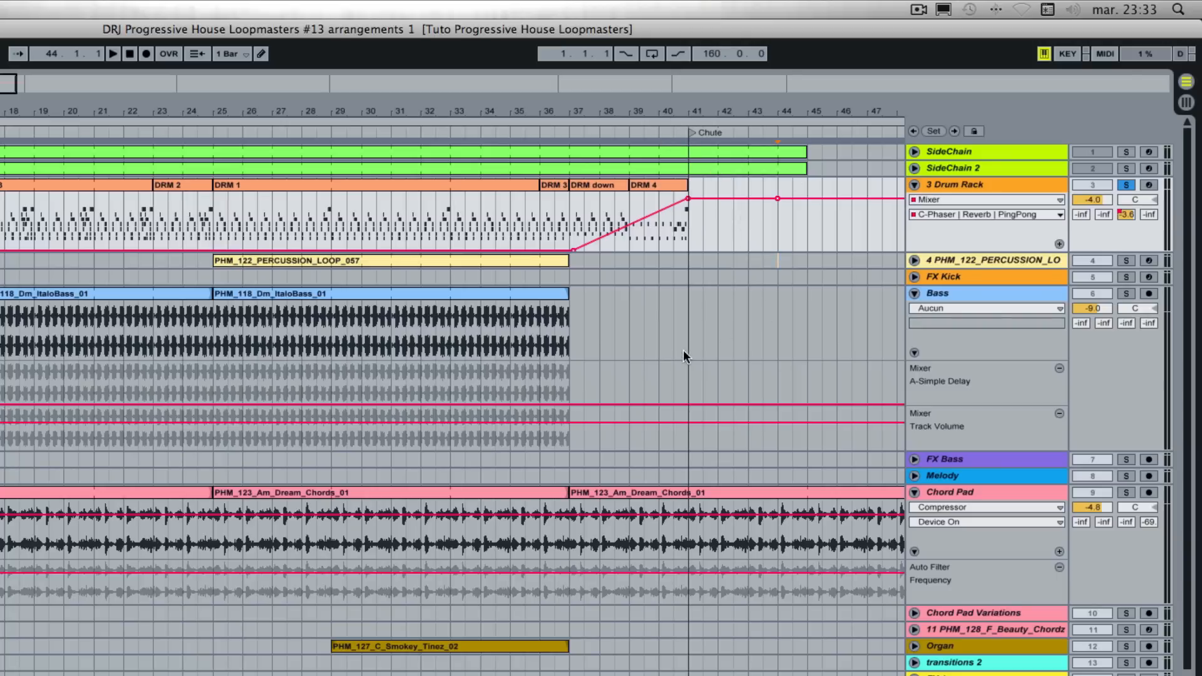
# Step: Show the Chord Pad's C-Phaser | Reverb | PingPong send automation with the track soloed, and remove the Auto Filter Frequency lane
pyautogui.hscroll(-2, 690, 350)
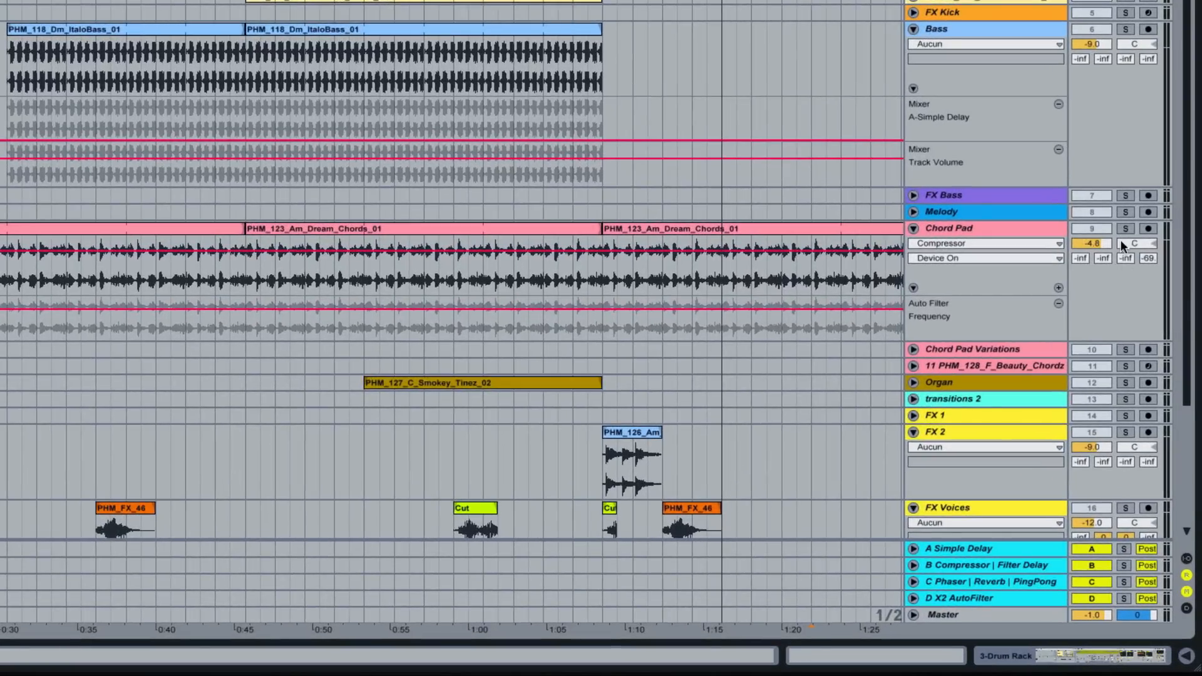
pyautogui.click(952, 243)
pyautogui.click(942, 320)
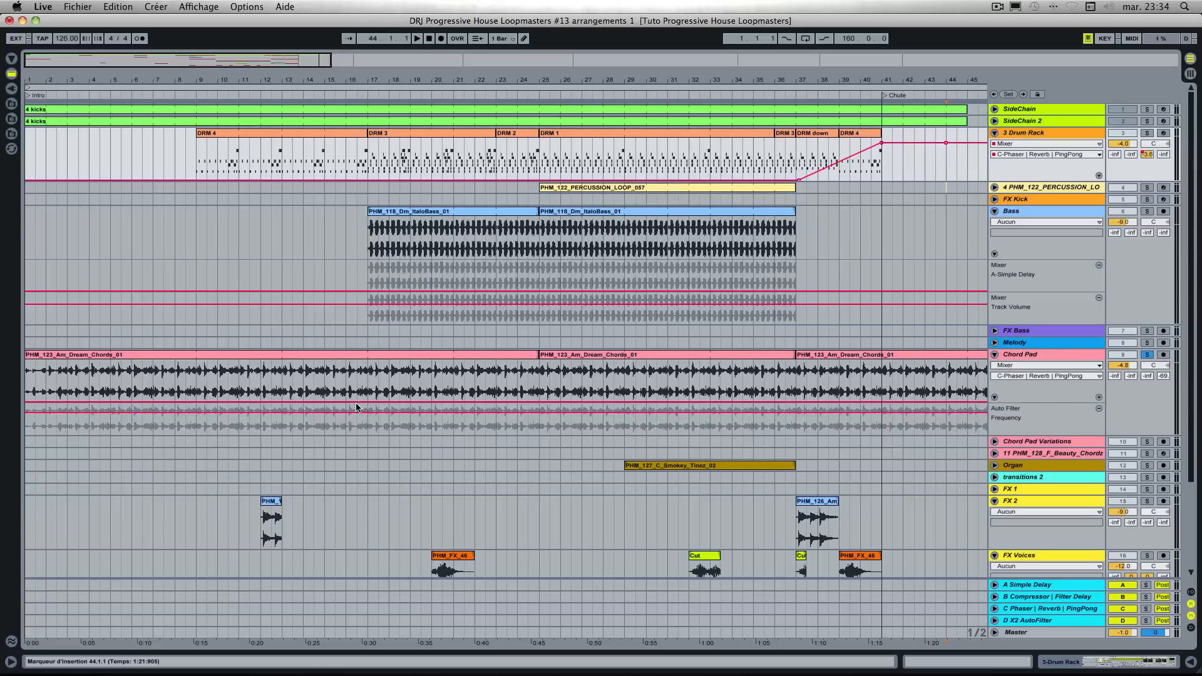
pyautogui.click(1097, 408)
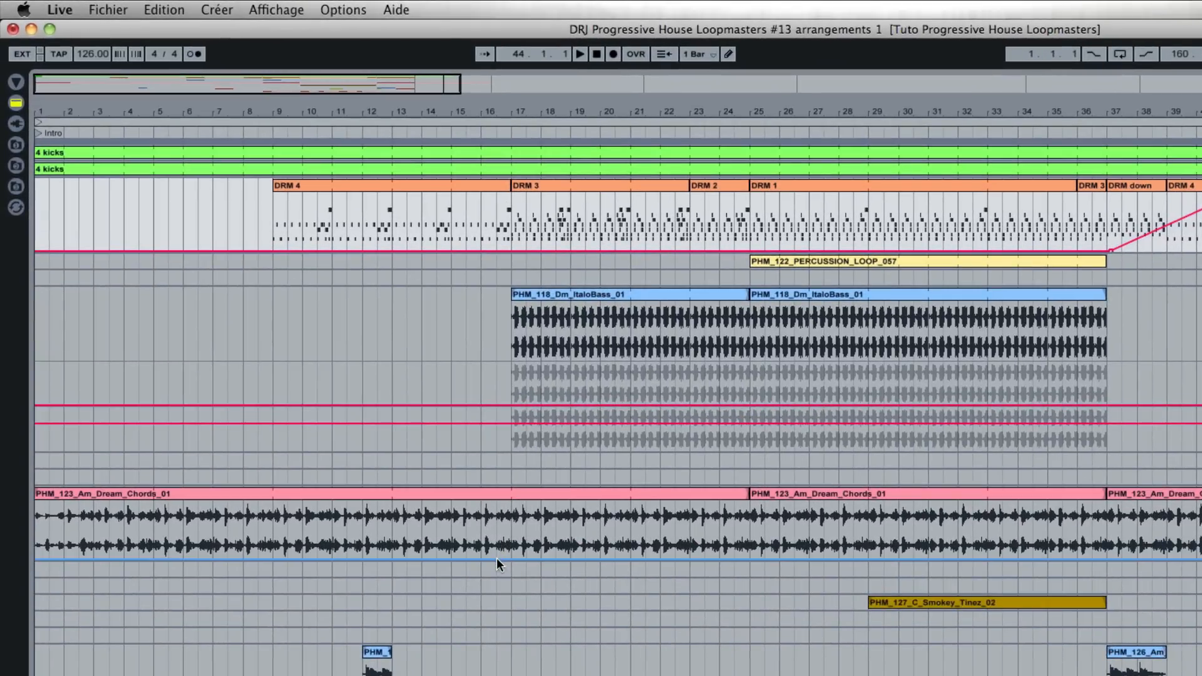
# Step: Draw a C send peak on the Chord Pad at bar 17, with -inf breakpoints at about 16.3 and 18.3
pyautogui.click(497, 558)
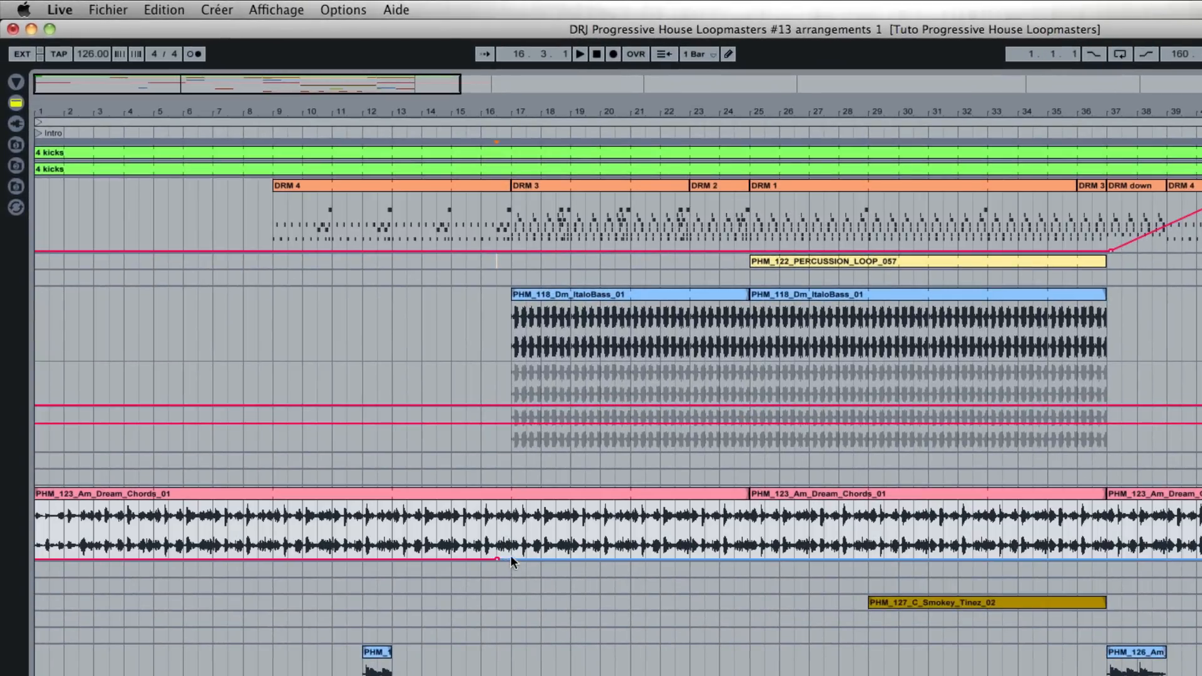
pyautogui.click(510, 558)
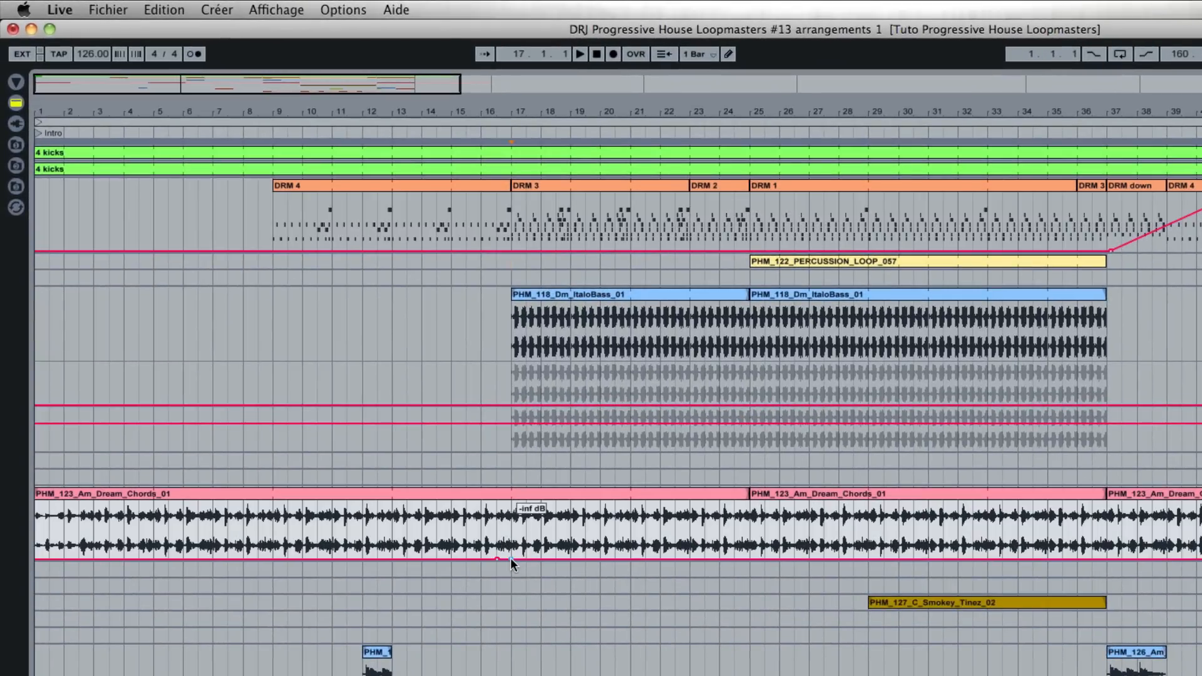
pyautogui.click(551, 557)
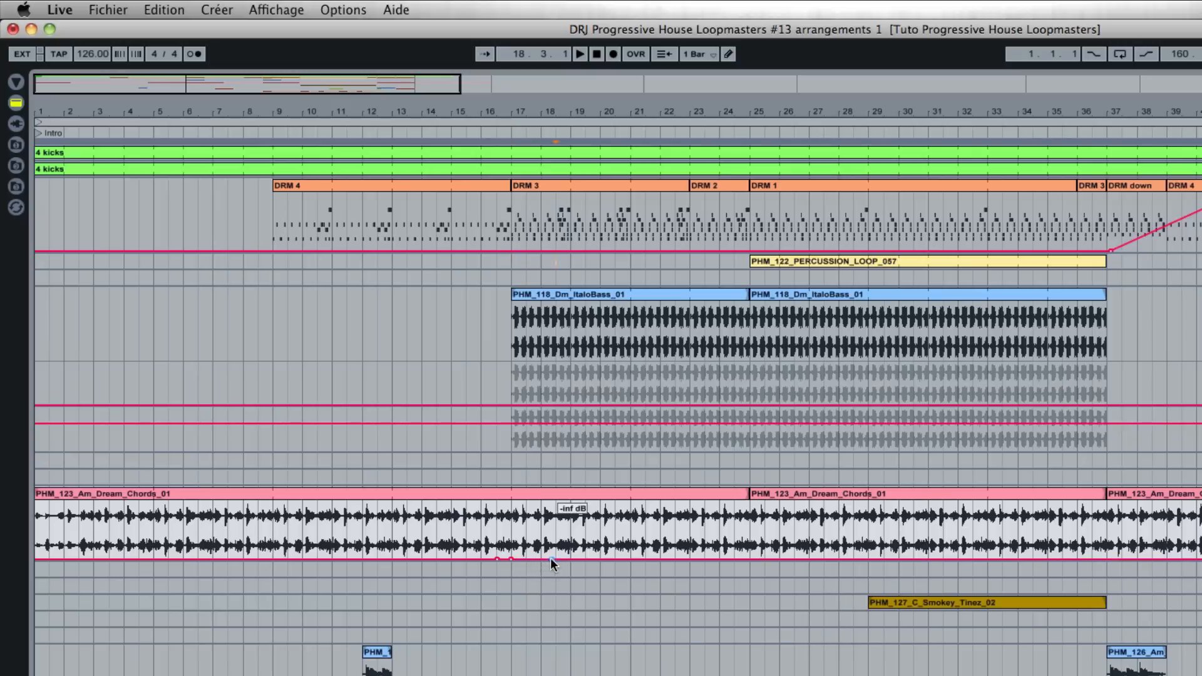
pyautogui.moveTo(512, 558); pyautogui.dragTo(513, 509)
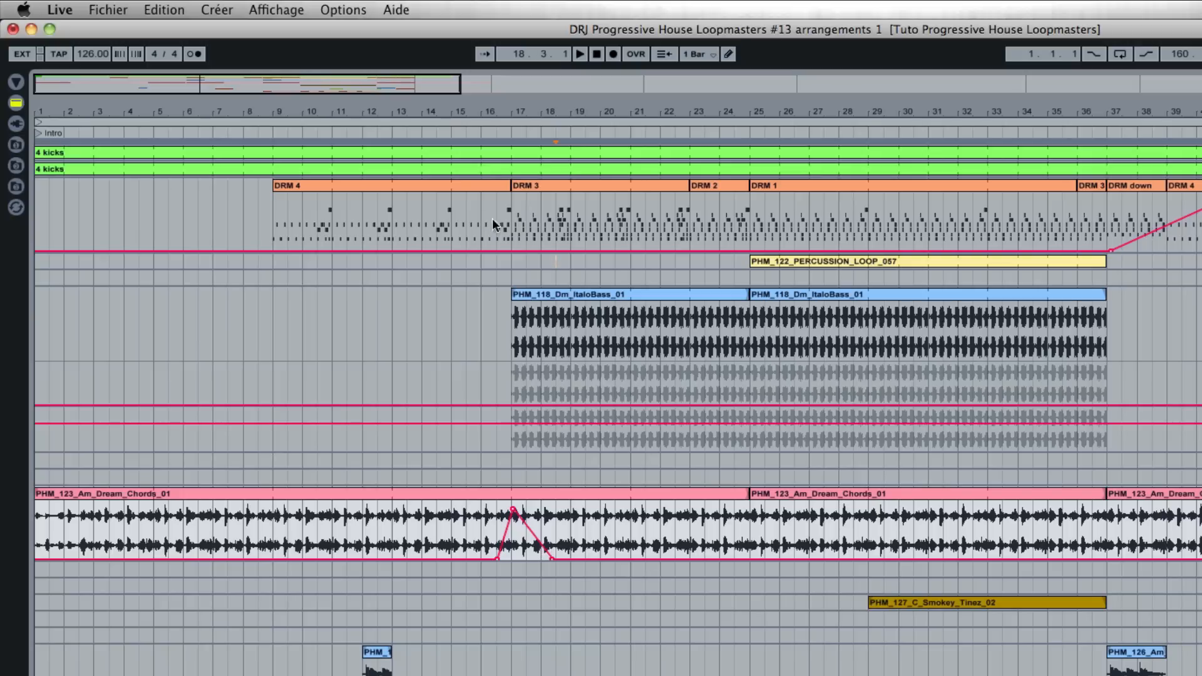
# Step: Play the Chord Pad's send peak from bar 16 and toggle solo on the Bass track
pyautogui.click(491, 142)
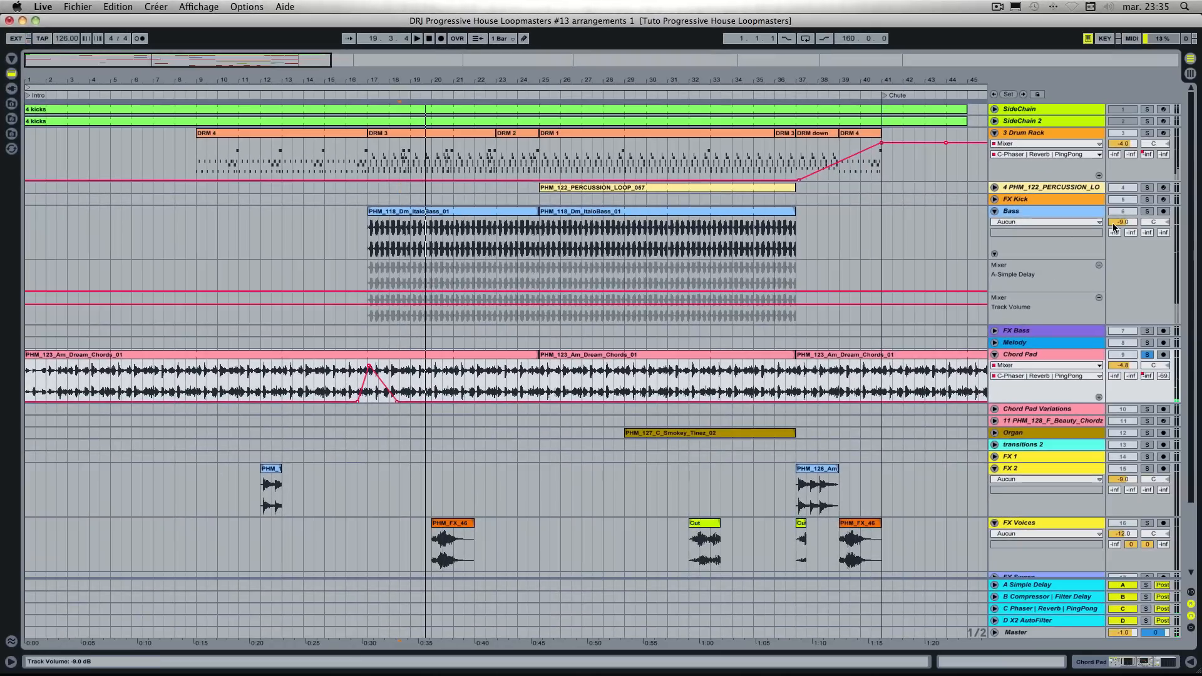
pyautogui.click(1147, 213)
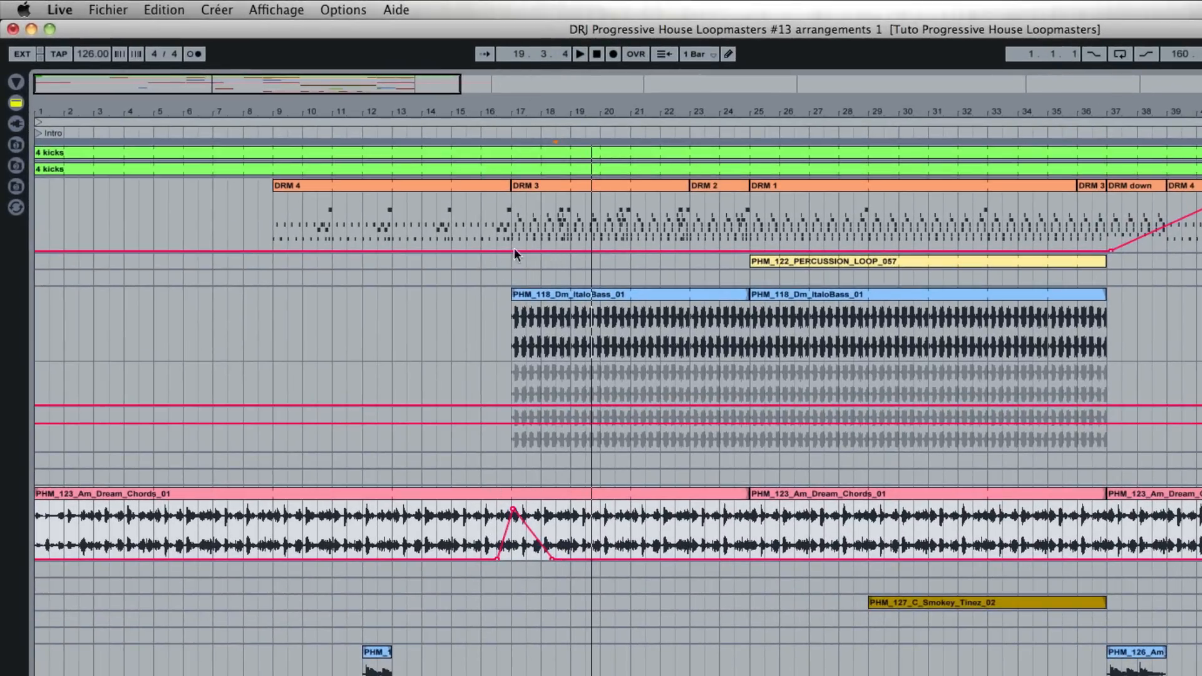
# Step: Play back the Chord Pad's send peak at bar 17 from just before bar 17
pyautogui.click(488, 130)
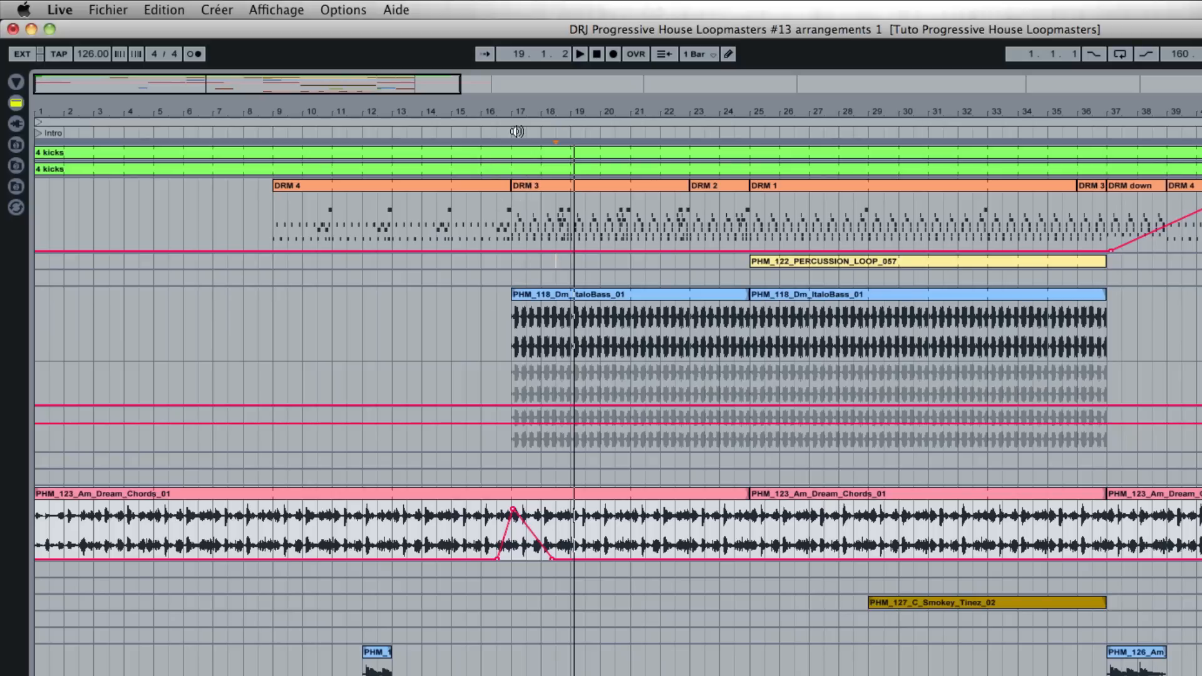
pyautogui.click(484, 129)
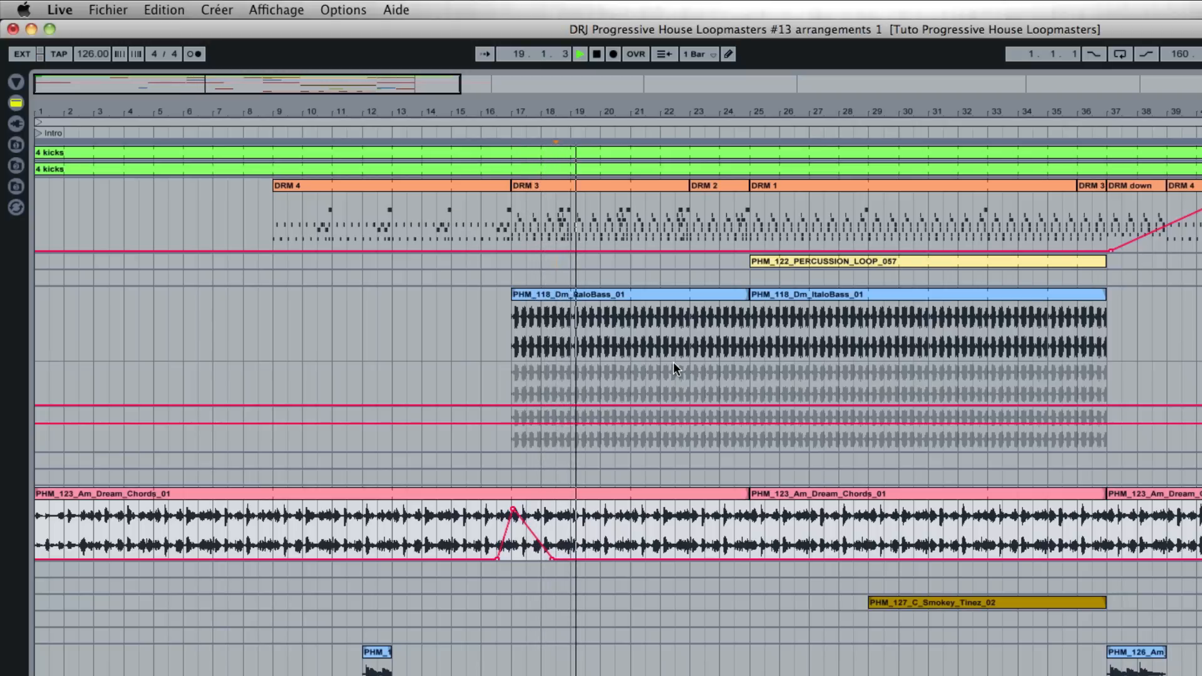
pyautogui.press('space')
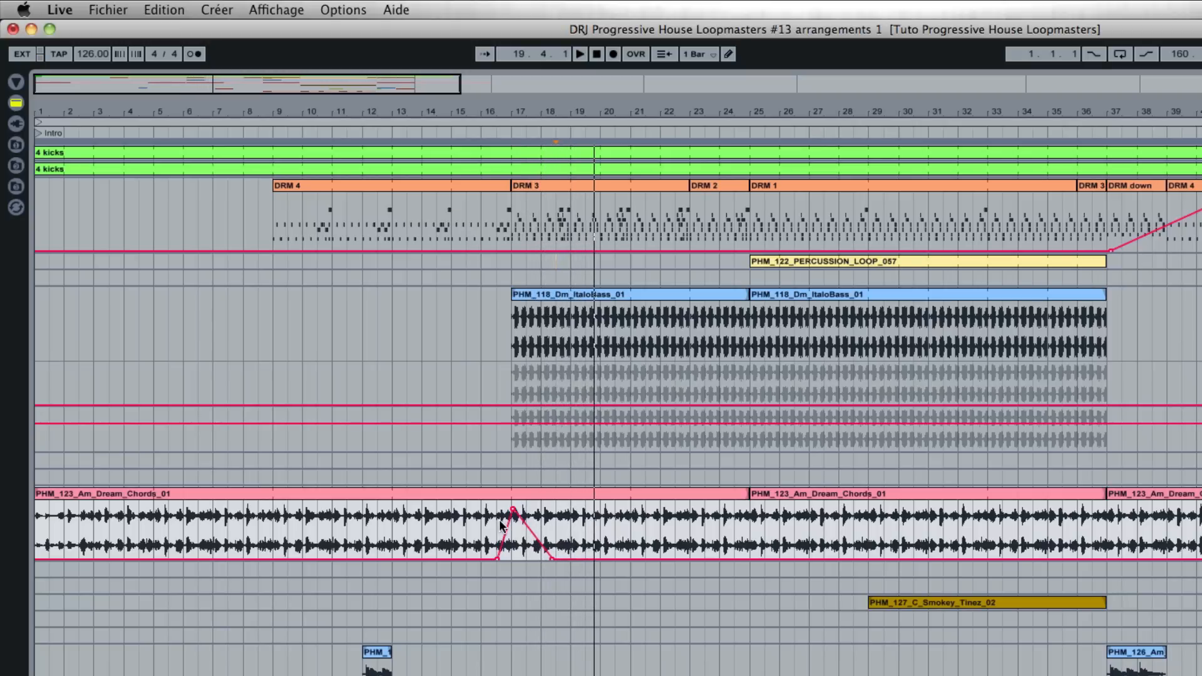
# Step: Copy the Chord Pad's send envelope from 16.3 to 18.3, paste it at about 28.3, and play it from bar 28
pyautogui.moveTo(501, 525); pyautogui.dragTo(537, 534)
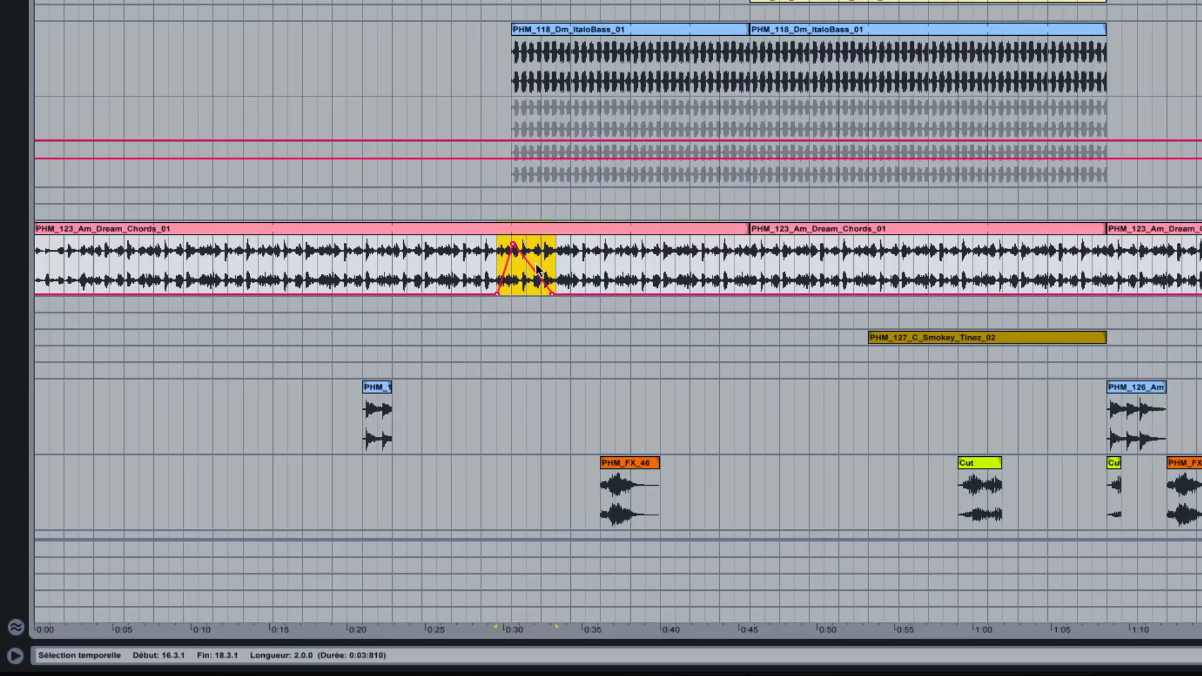
pyautogui.rightClick(537, 269)
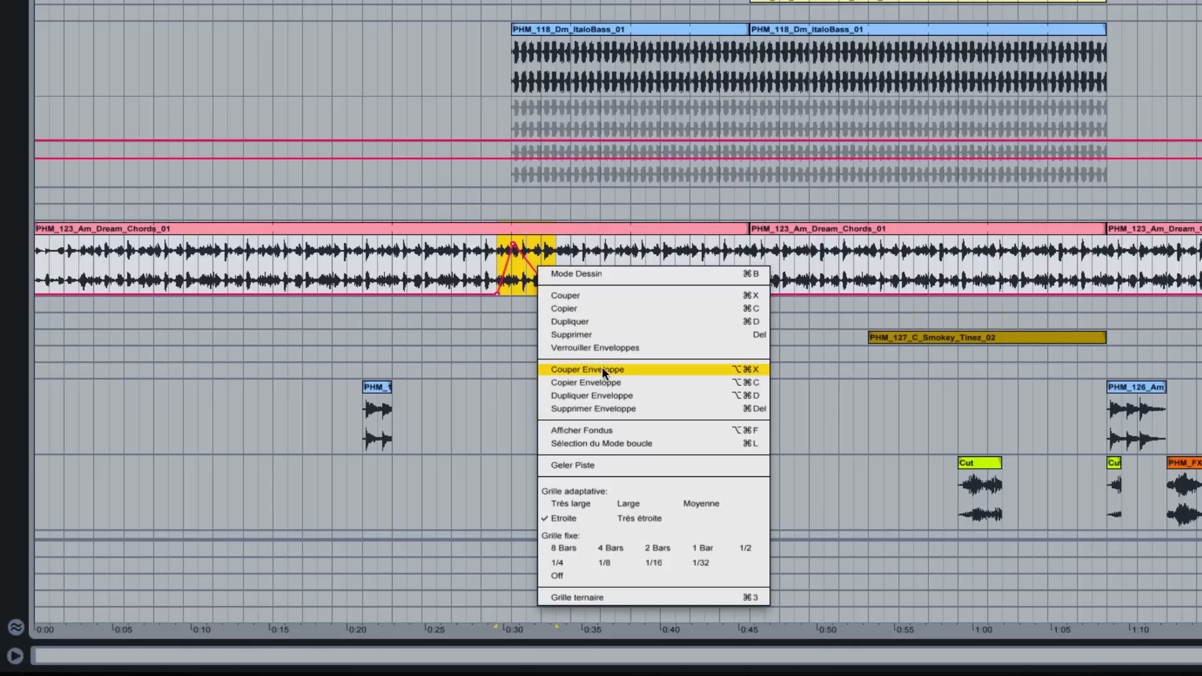
pyautogui.click(603, 383)
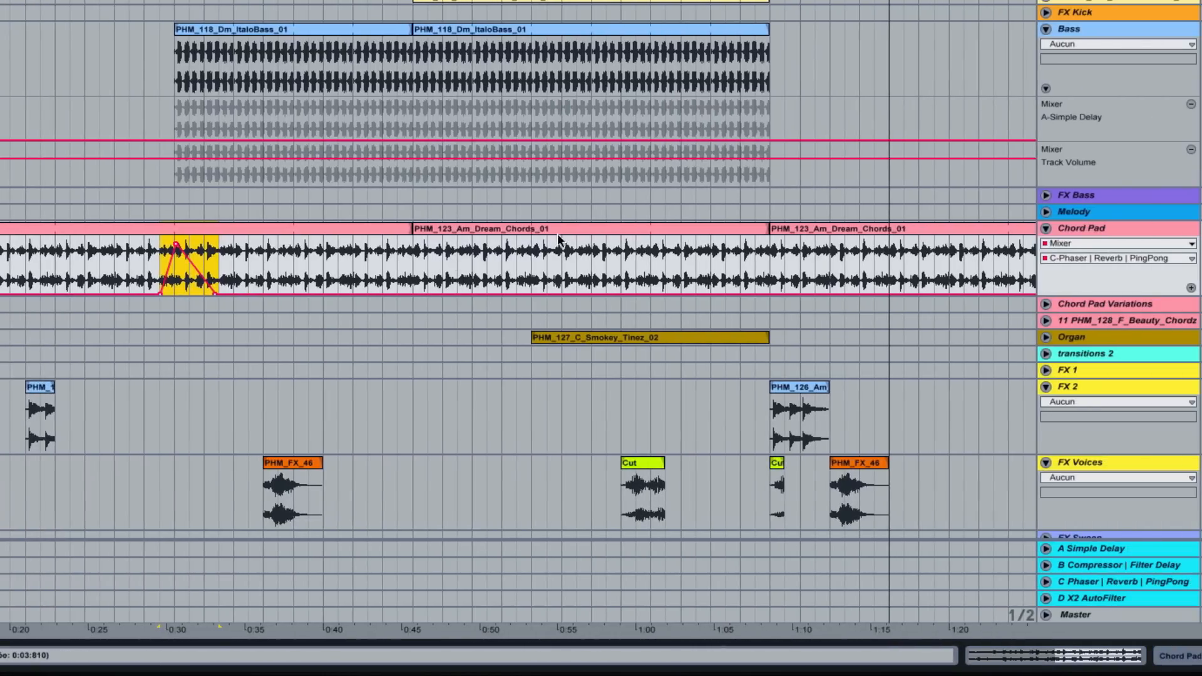
pyautogui.click(517, 288)
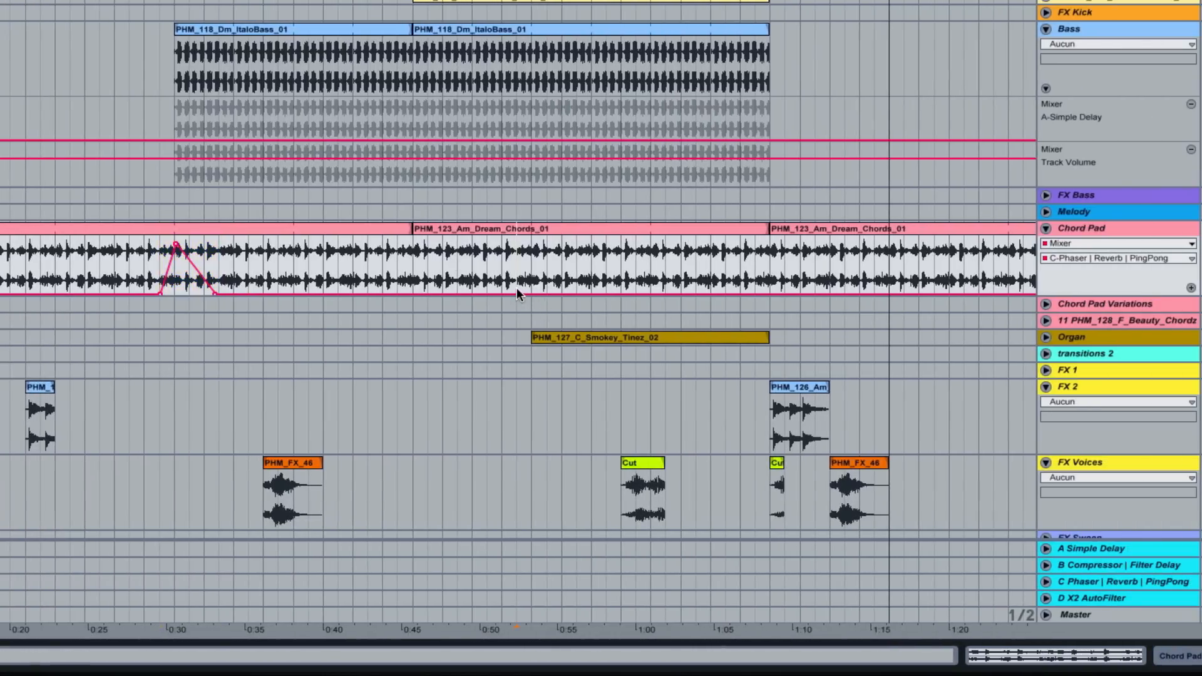
pyautogui.rightClick(516, 288)
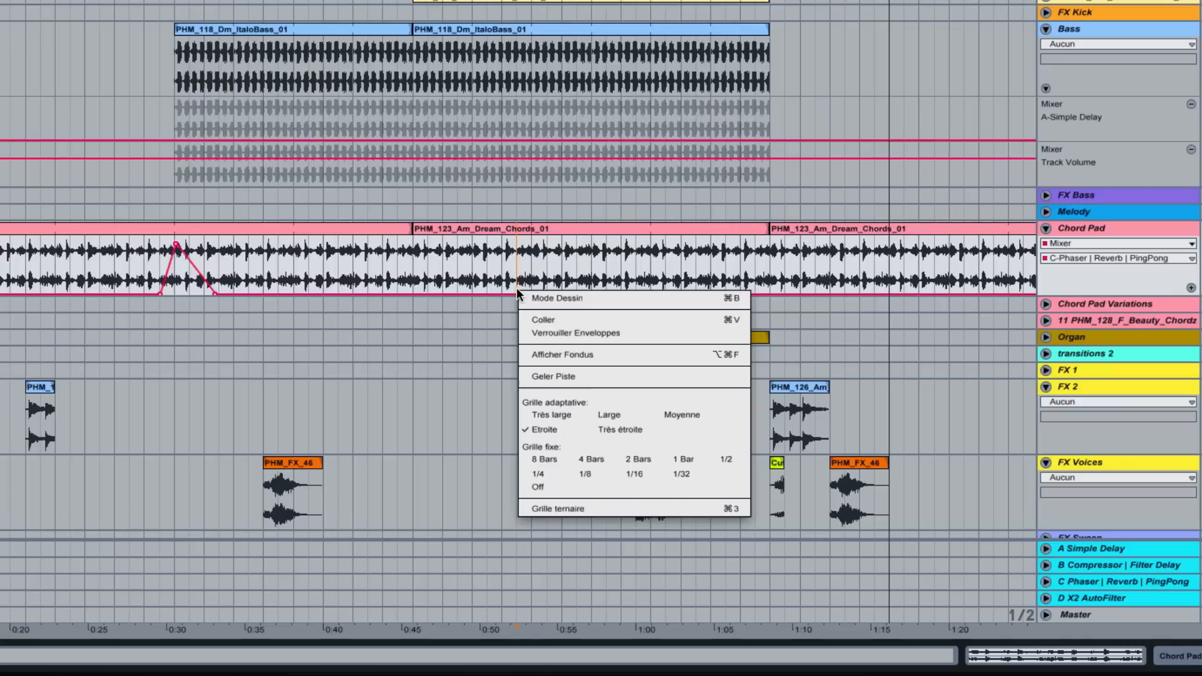
pyautogui.click(535, 318)
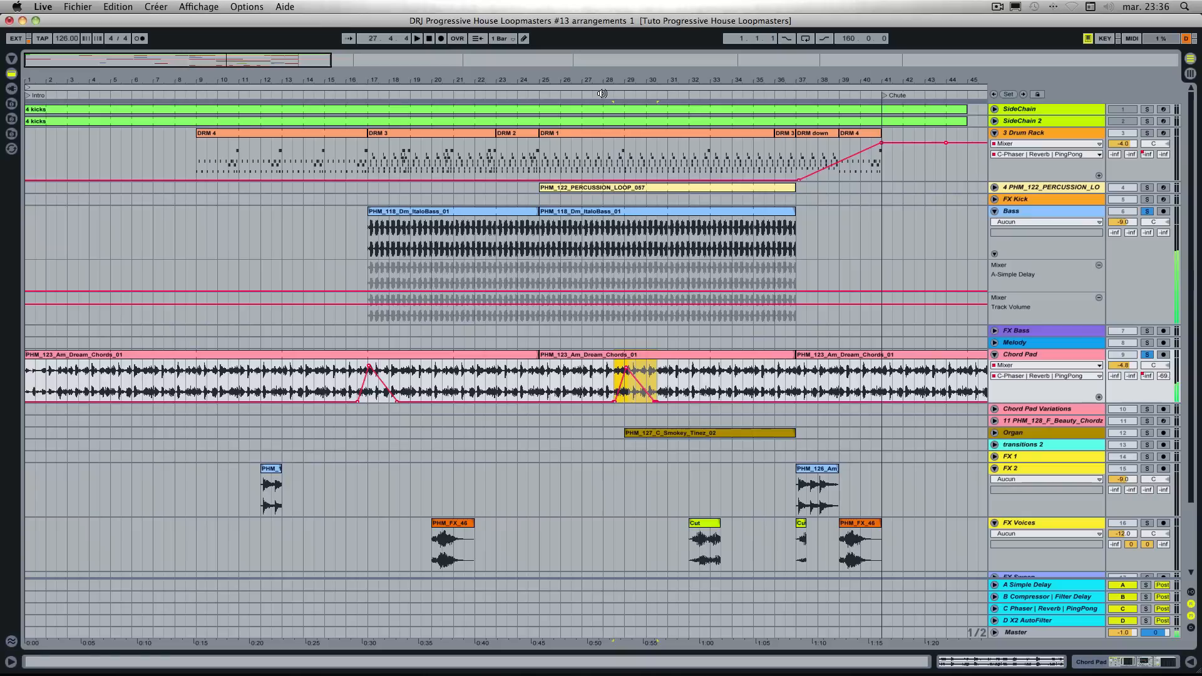
pyautogui.click(603, 96)
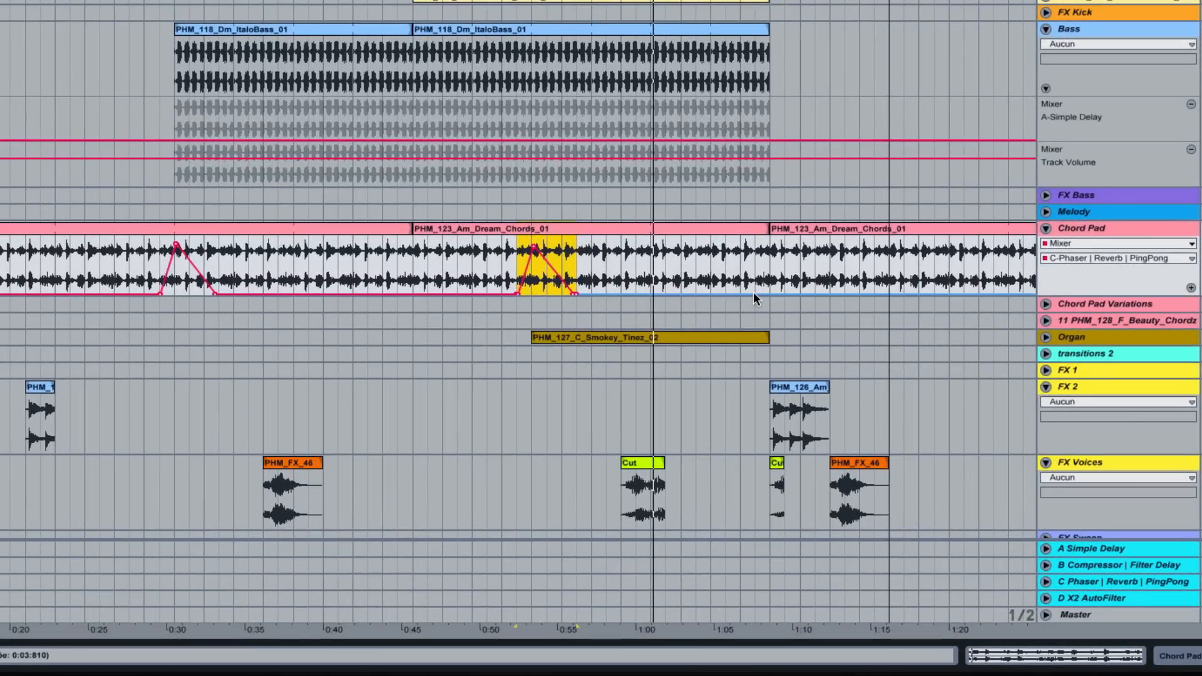
# Step: Draw a short C send peak on the Chord Pad at bar 37, rising from about 36.3 and dropping straight to -inf
pyautogui.click(754, 293)
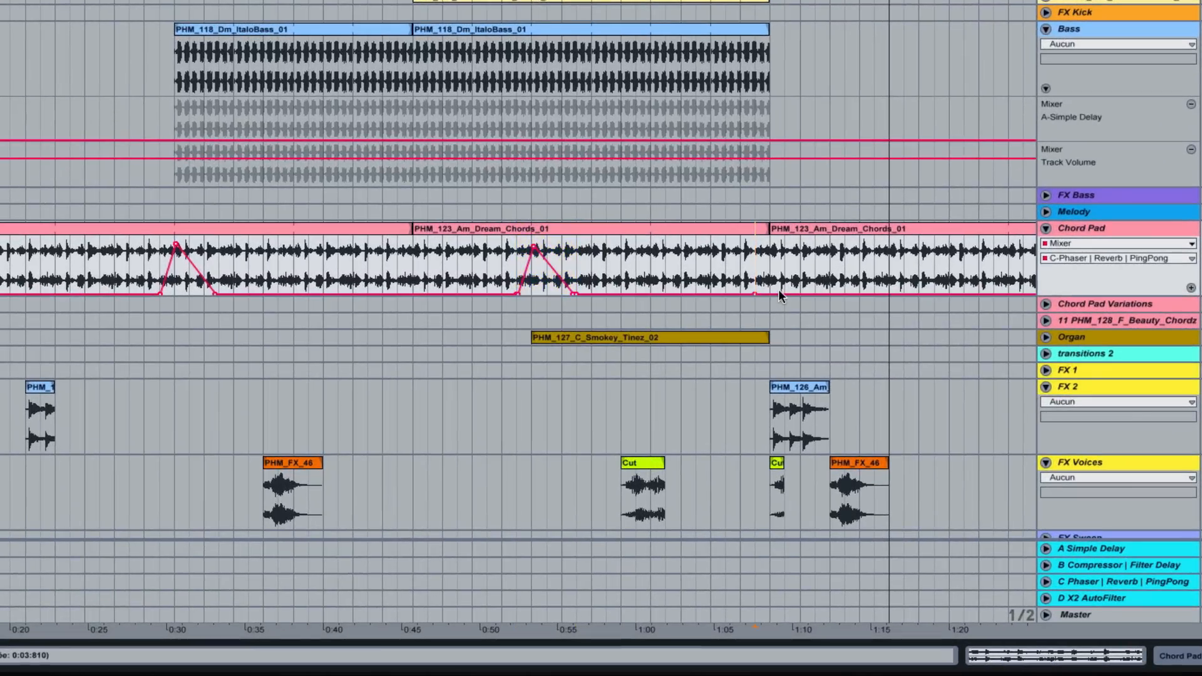
pyautogui.click(778, 292)
pyautogui.click(770, 292)
pyautogui.moveTo(770, 292); pyautogui.dragTo(770, 257)
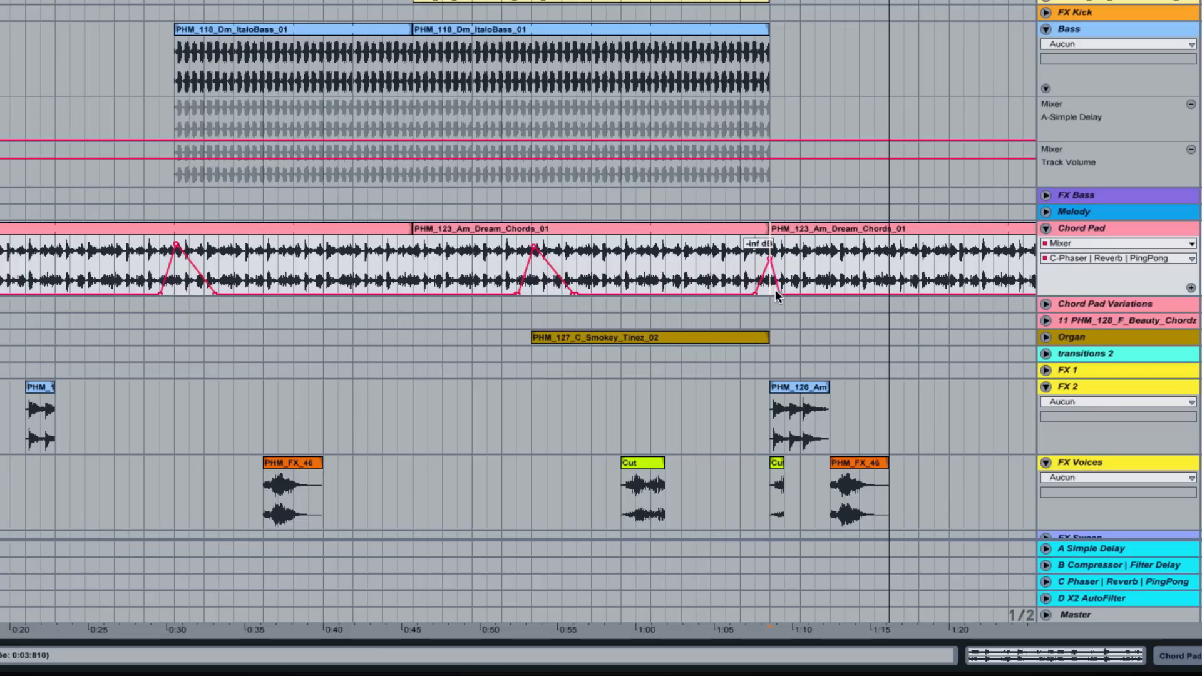
pyautogui.moveTo(778, 292); pyautogui.dragTo(770, 292)
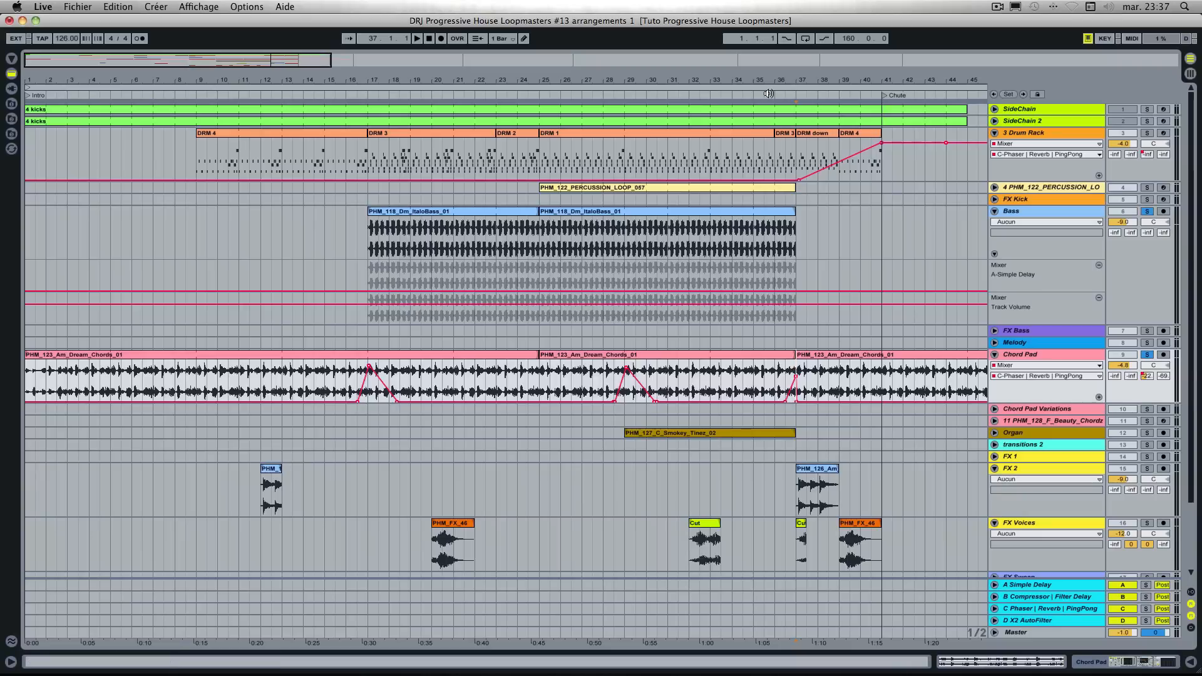
# Step: Play the Chord Pad's send peak at bar 37 from bar 36 and turn off solo on the Bass track
pyautogui.click(768, 94)
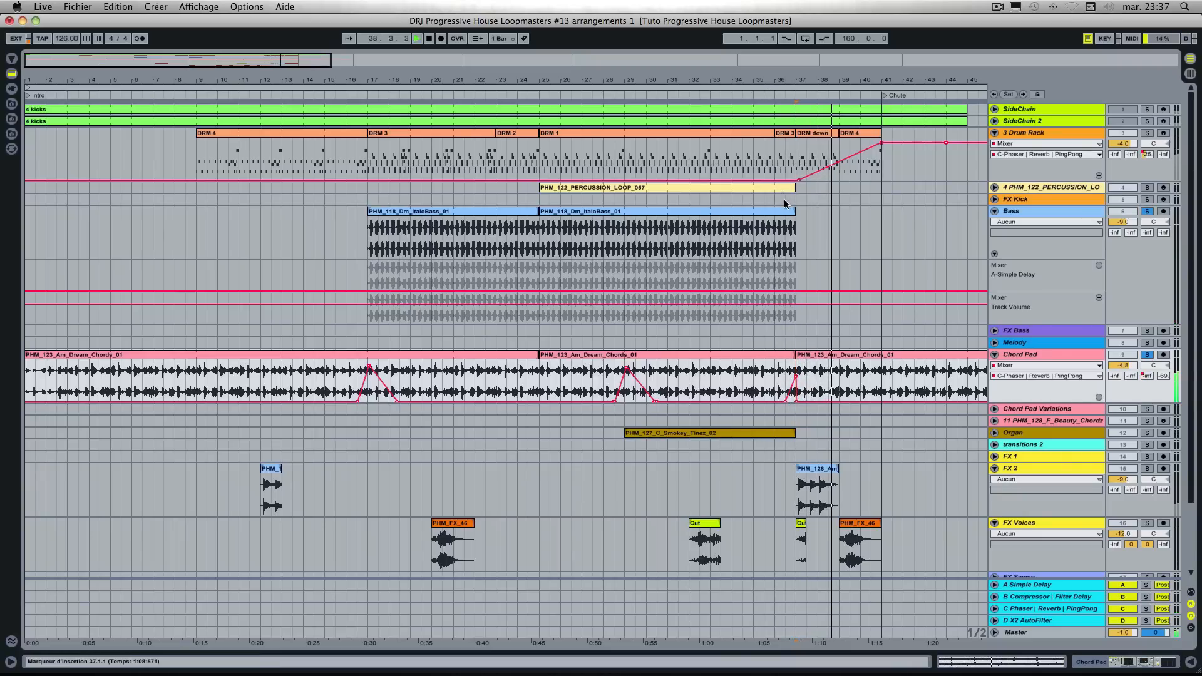
pyautogui.press('space')
pyautogui.click(1146, 212)
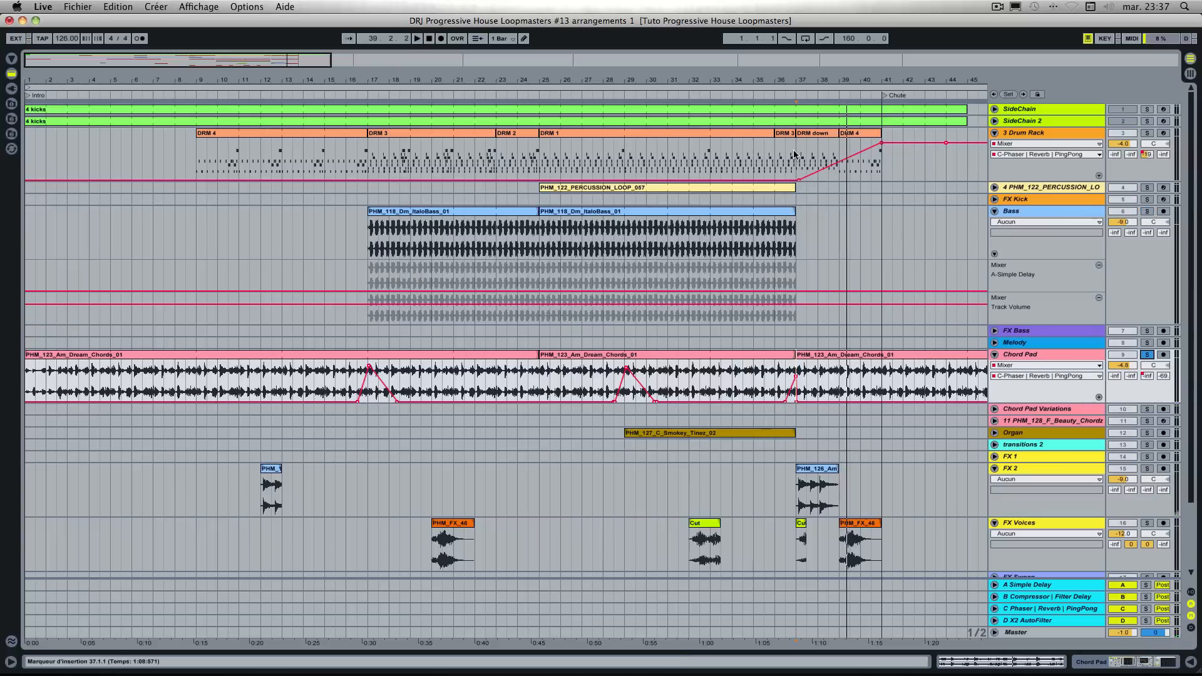
pyautogui.click(776, 96)
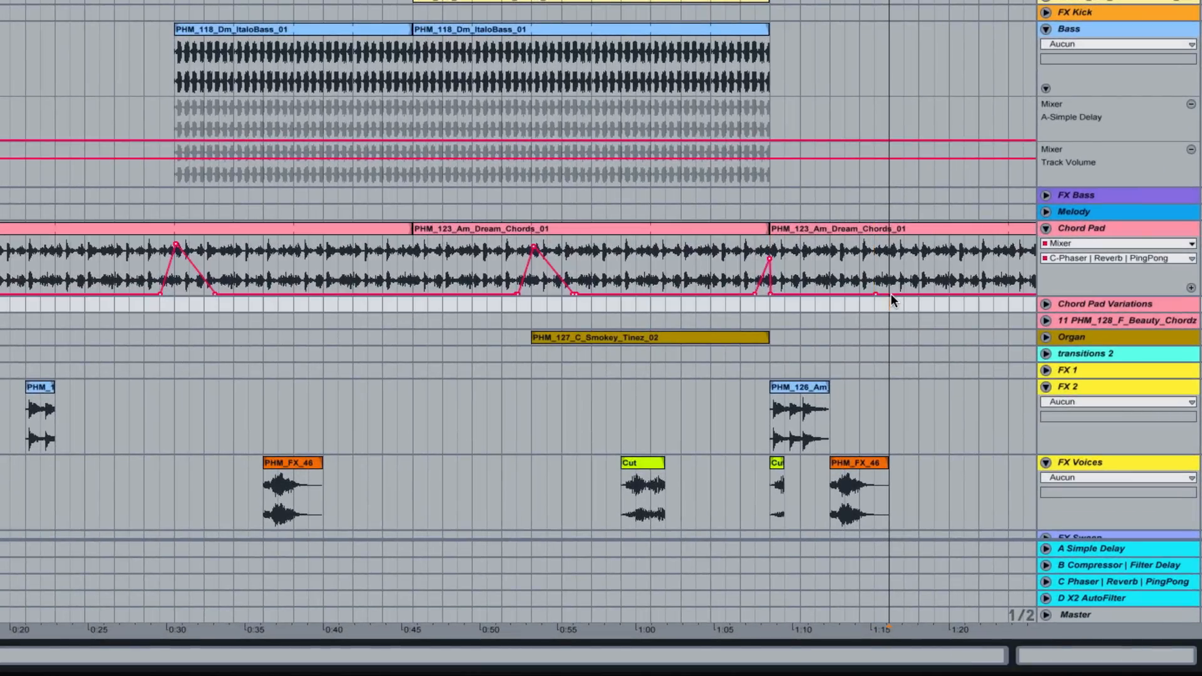
# Step: Draw a C send peak on the Chord Pad at about bar 41, falling back to -inf shortly after bar 43
pyautogui.moveTo(891, 294); pyautogui.dragTo(892, 240)
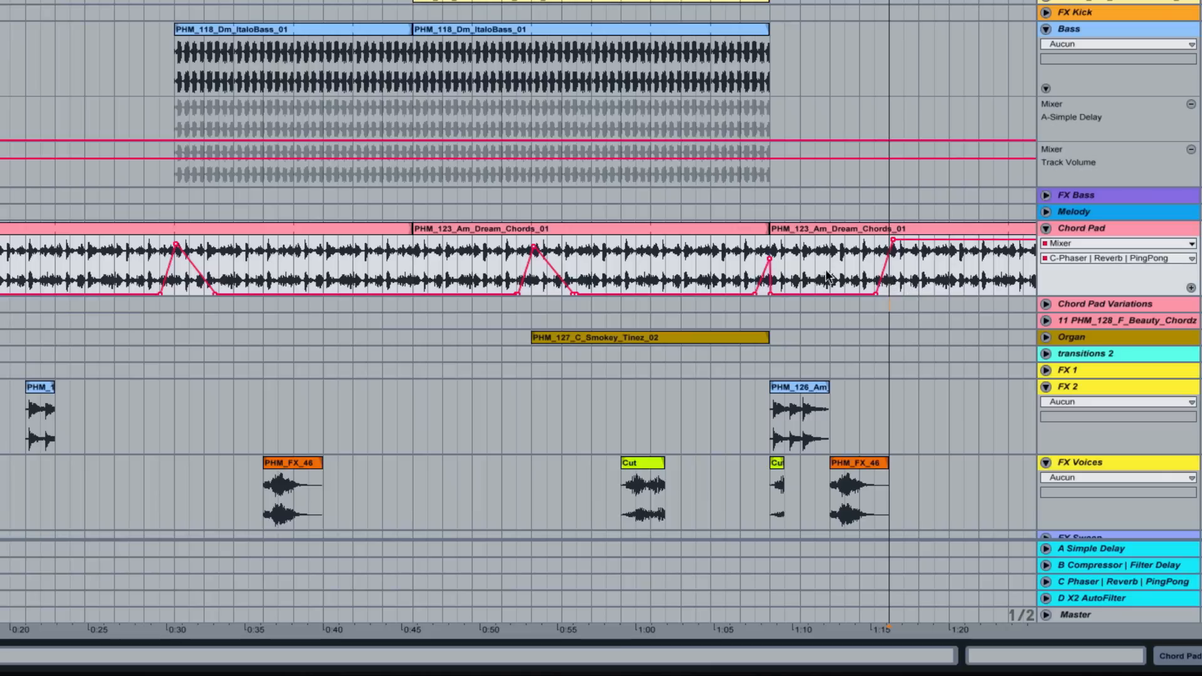
pyautogui.moveTo(1008, 244); pyautogui.dragTo(864, 245)
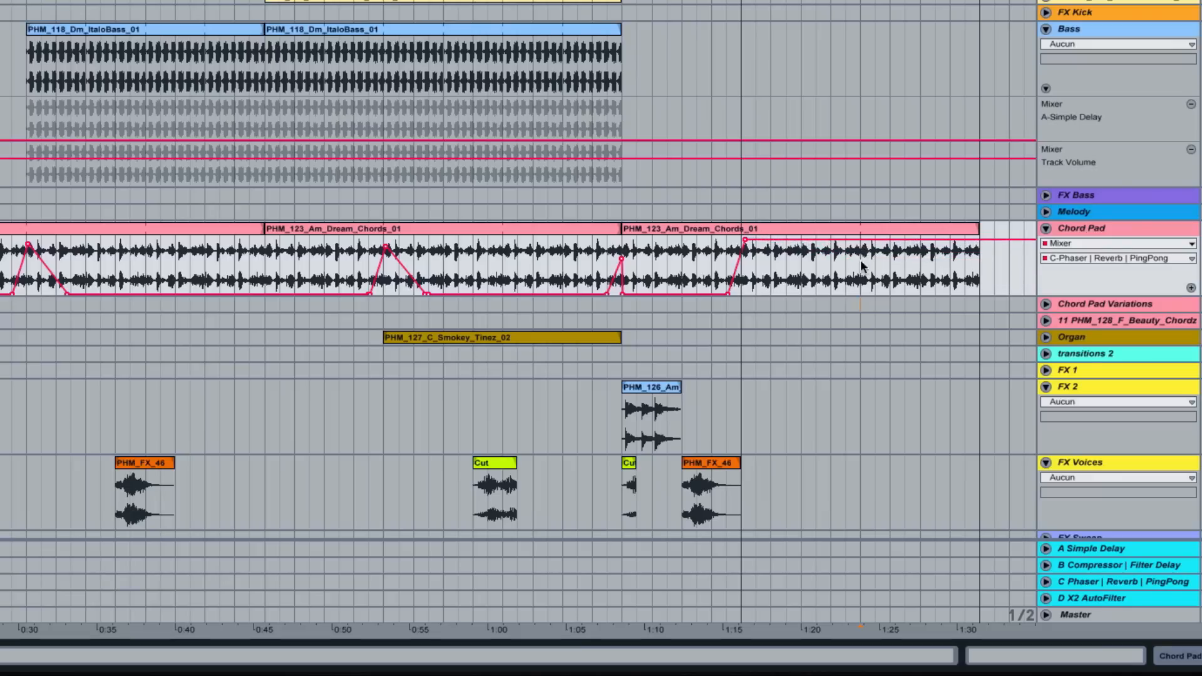
pyautogui.hscroll(-3, 838, 288)
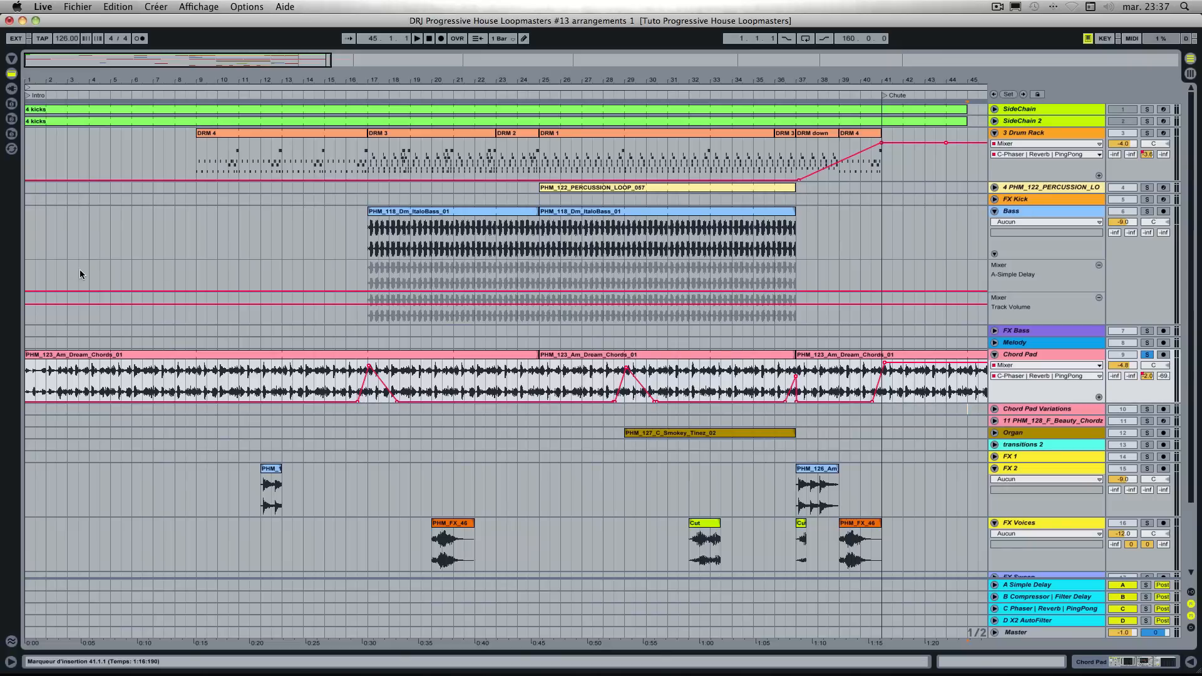
pyautogui.click(771, 94)
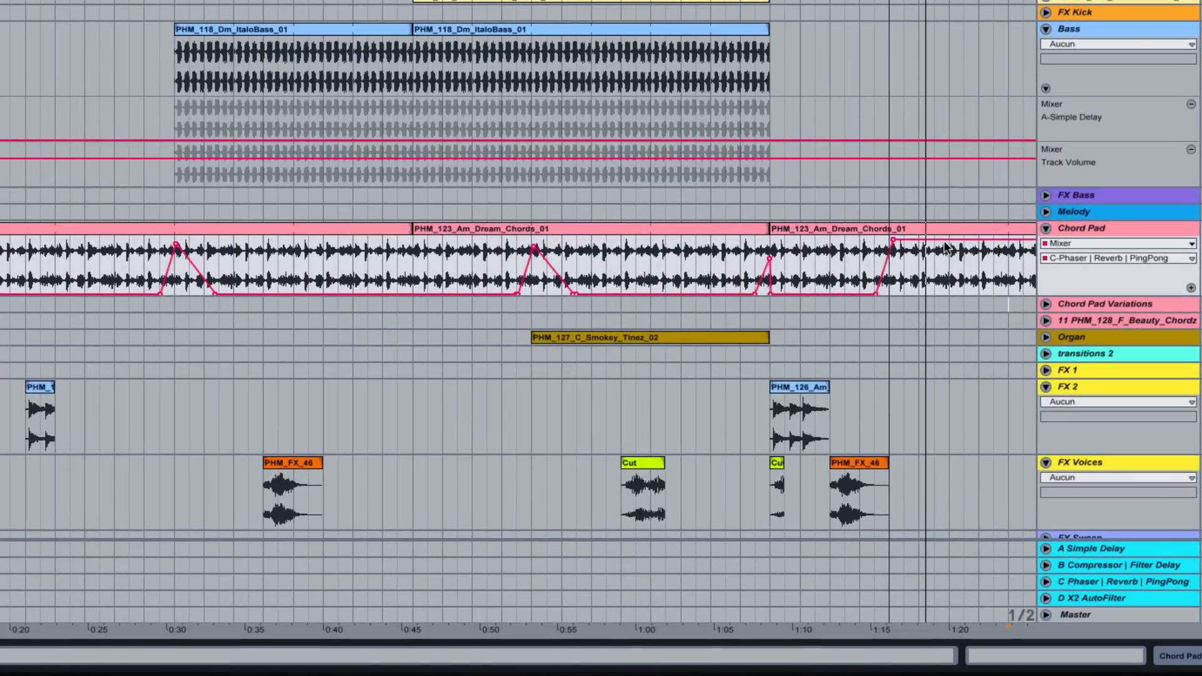
pyautogui.moveTo(945, 247); pyautogui.dragTo(960, 294)
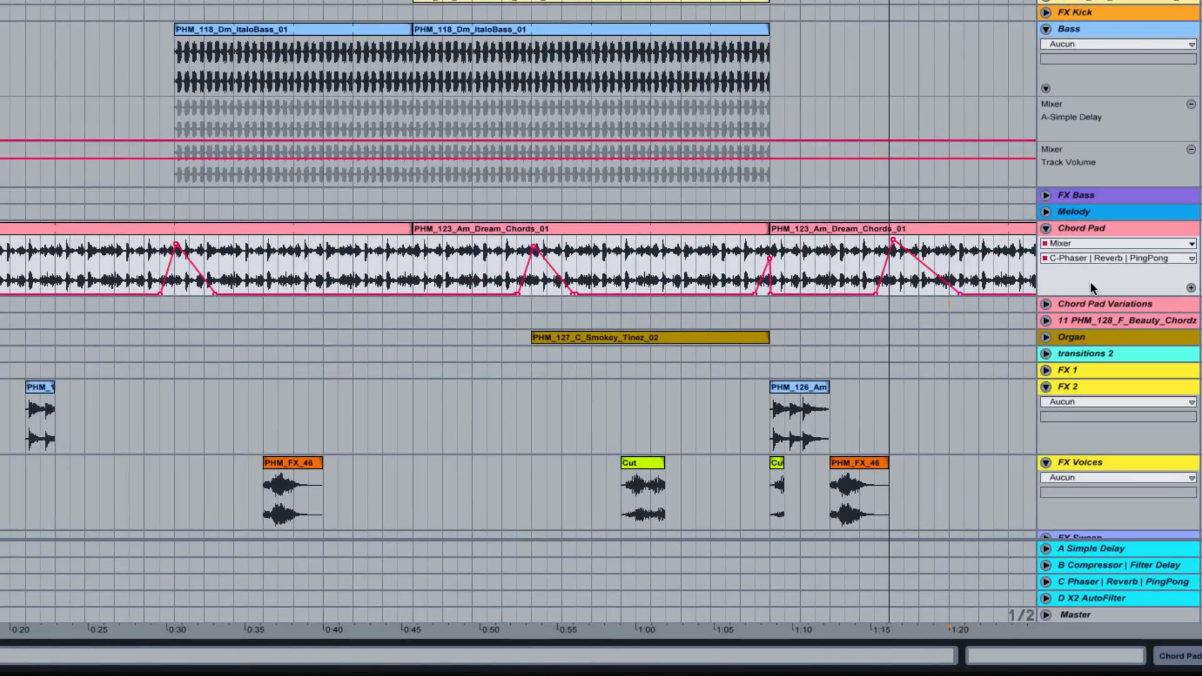
# Step: Move the Chord Pad's send envelope to its own lane, show the Auto Filter Frequency automation, and open the track's device chain
pyautogui.hotkey('ctrl', 'alt', 'm')
pyautogui.click(1056, 288)
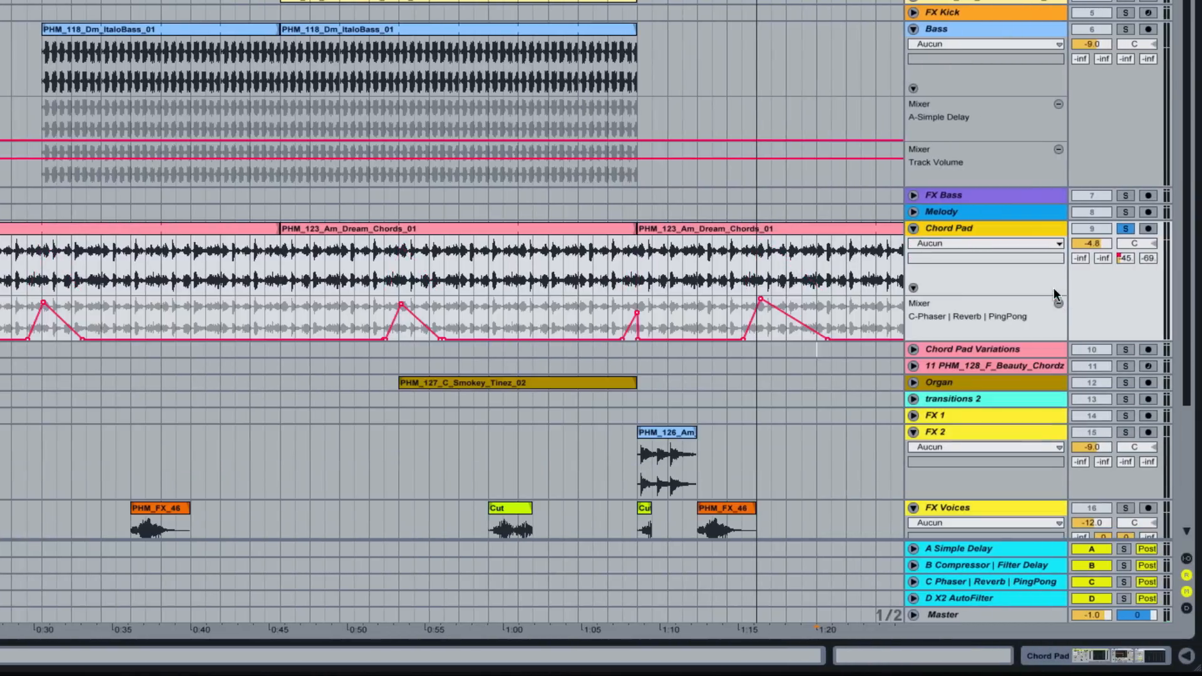
pyautogui.click(970, 243)
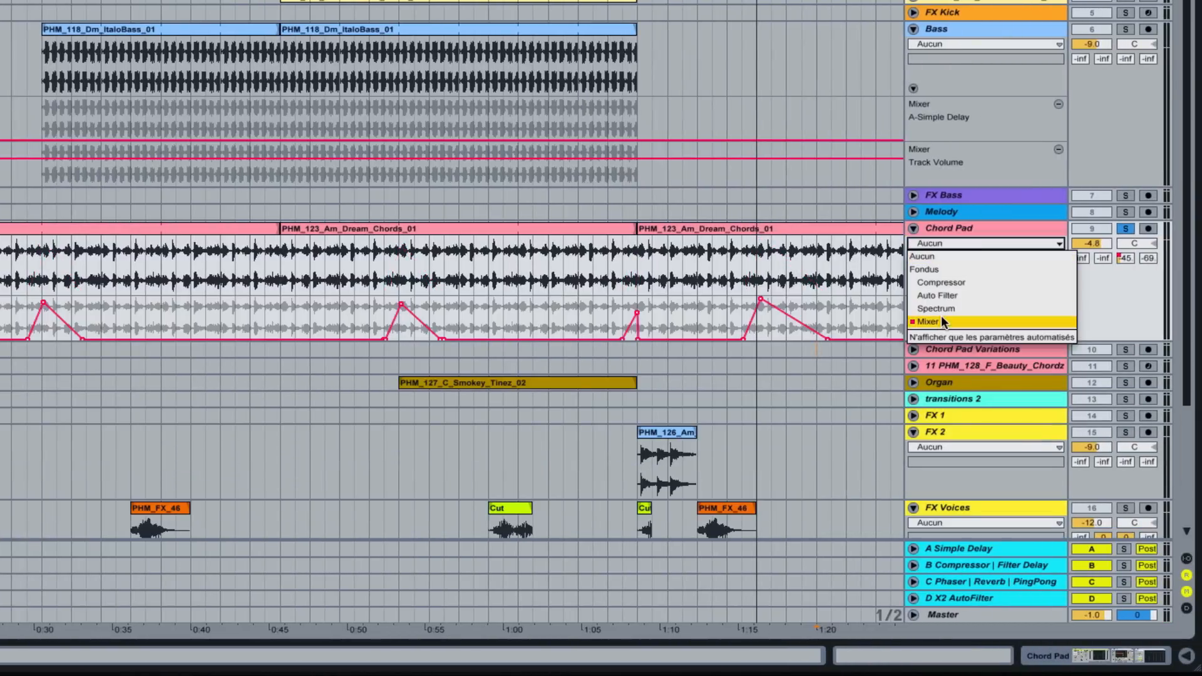
pyautogui.click(945, 294)
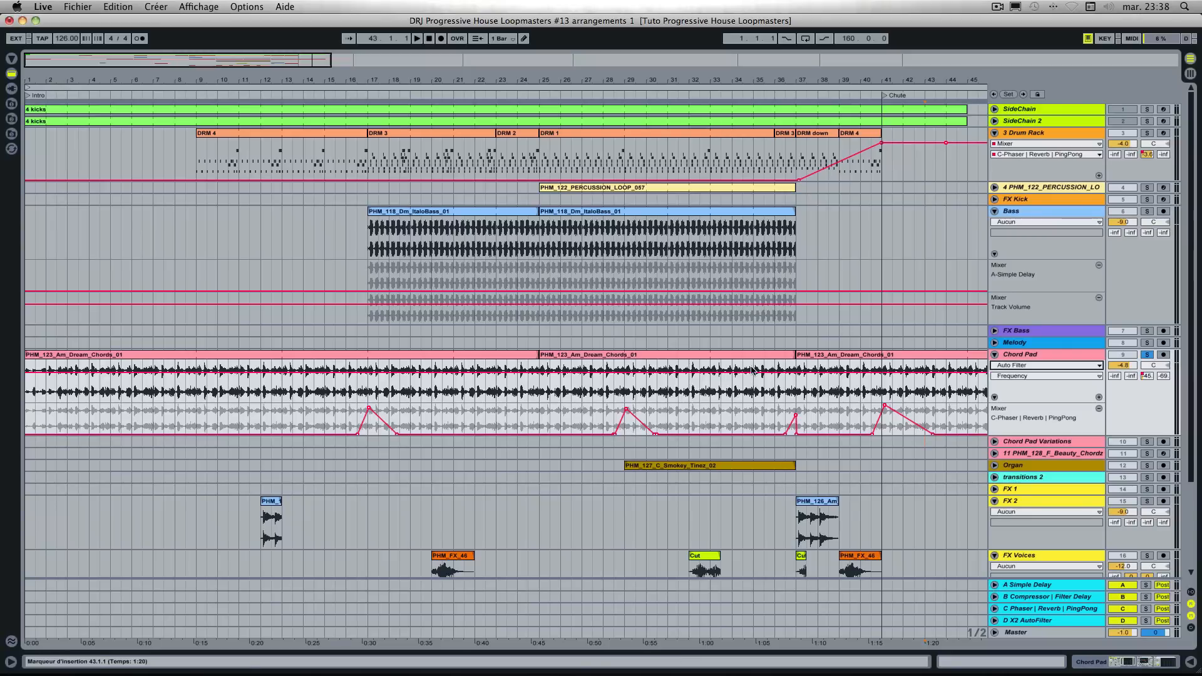
pyautogui.doubleClick(1016, 356)
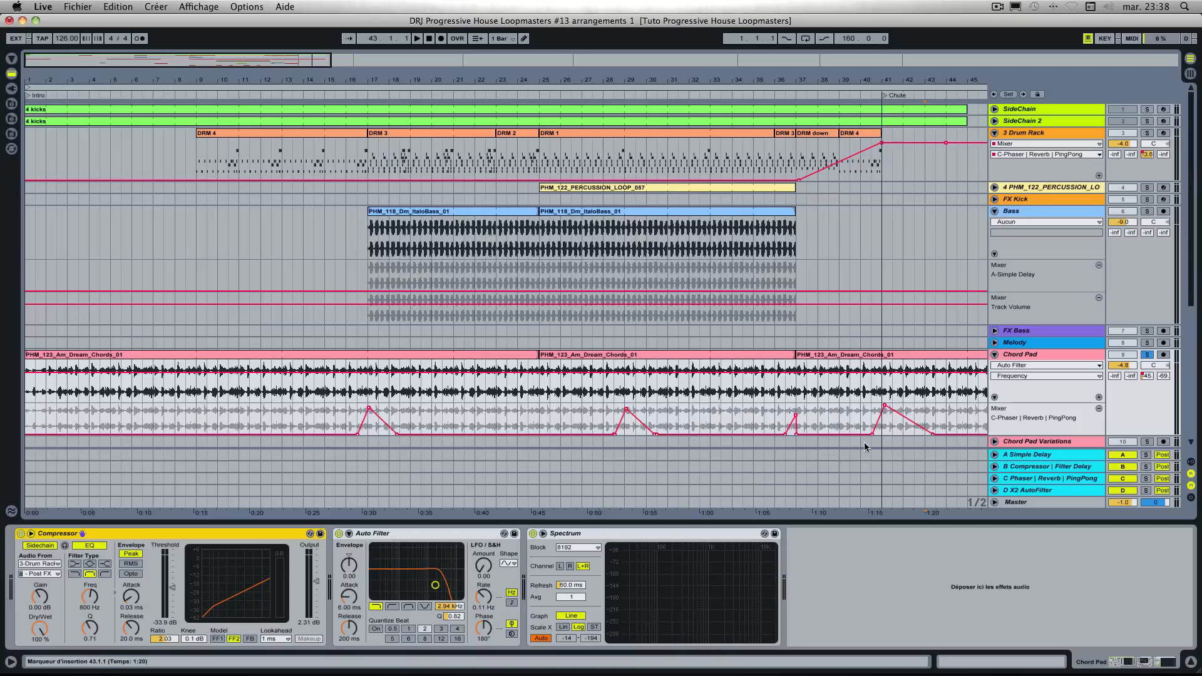
# Step: Ramp the Chord Pad's Auto Filter Frequency down from bar 37 to about 223 Hz at bar 45, and play it from bar 36
pyautogui.click(795, 372)
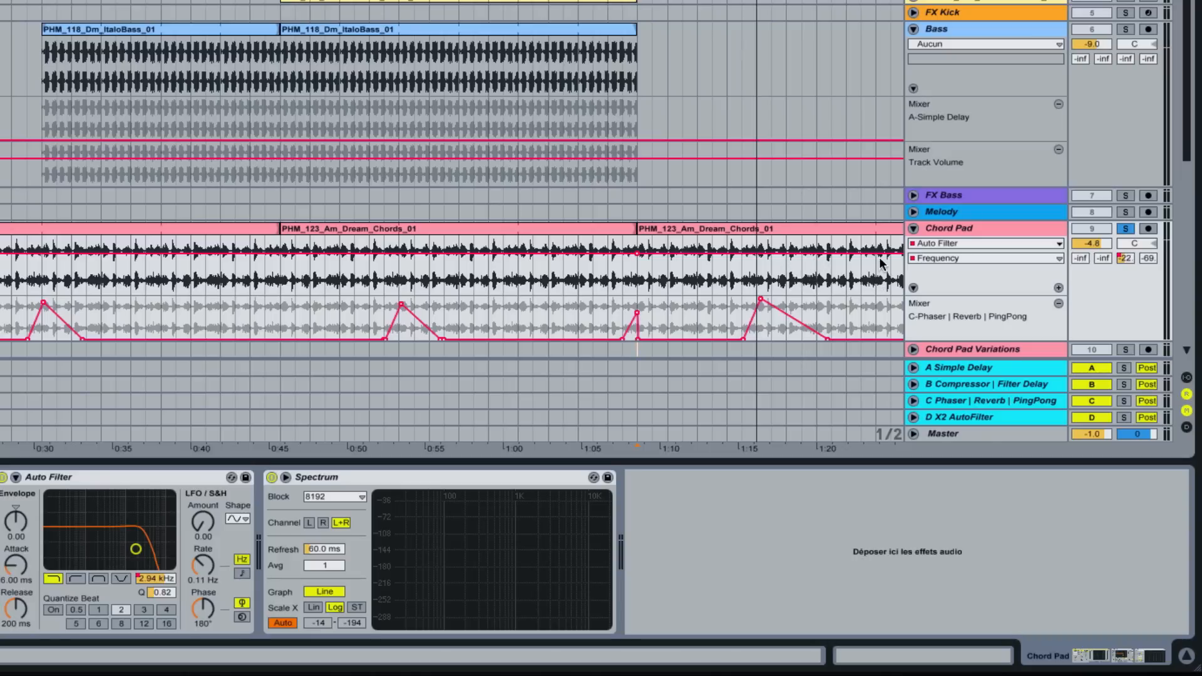
pyautogui.moveTo(882, 258)
pyautogui.mouseDown()
pyautogui.moveTo(880, 287)
pyautogui.moveTo(880, 275)
pyautogui.mouseUp()
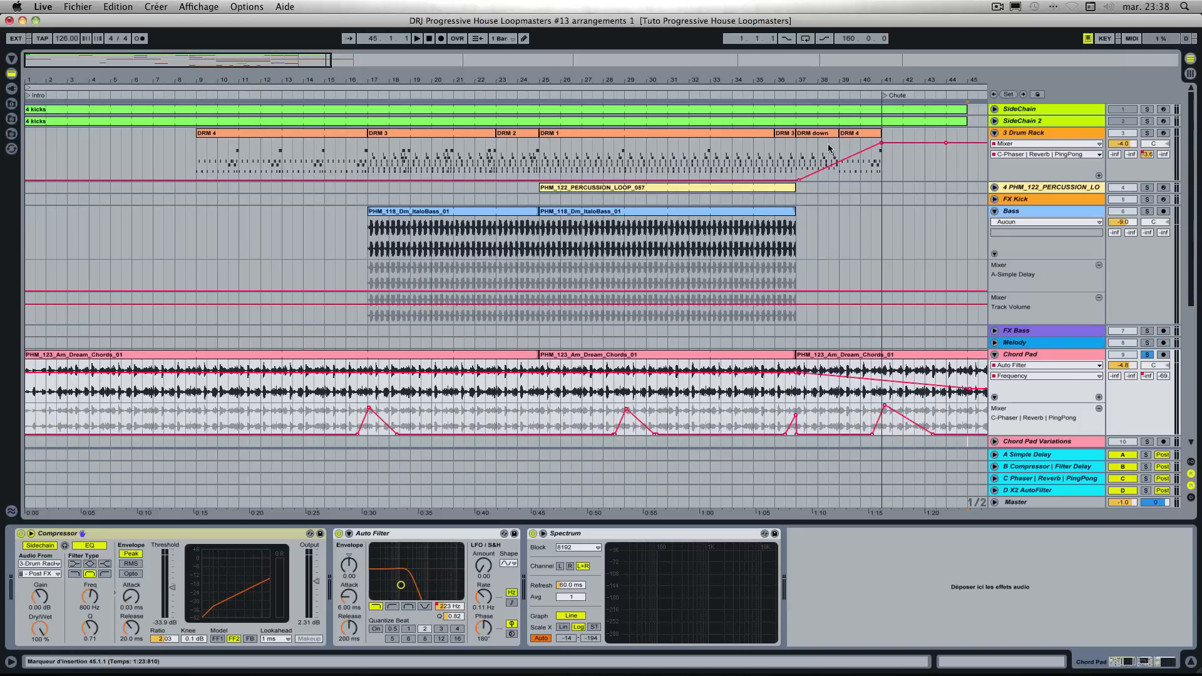
pyautogui.click(767, 94)
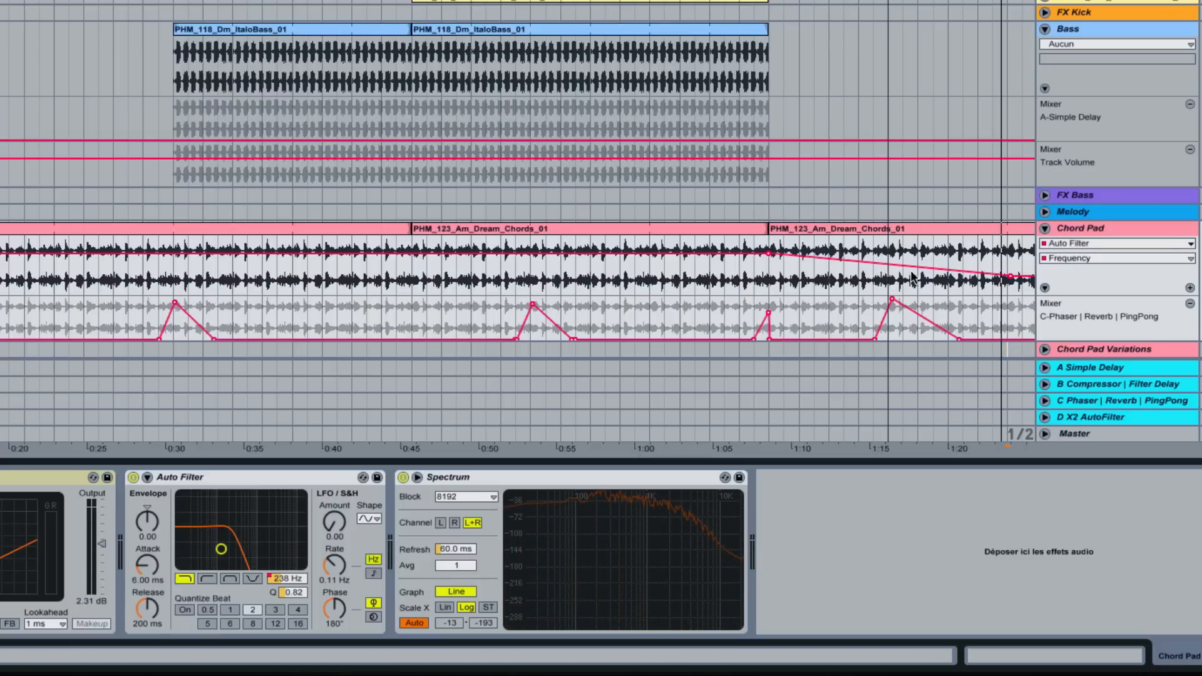
# Step: Move the filter ramp's end breakpoint back to just after bar 43, in line with the send peak's end, at 215 Hz
pyautogui.moveTo(1010, 276); pyautogui.dragTo(953, 275)
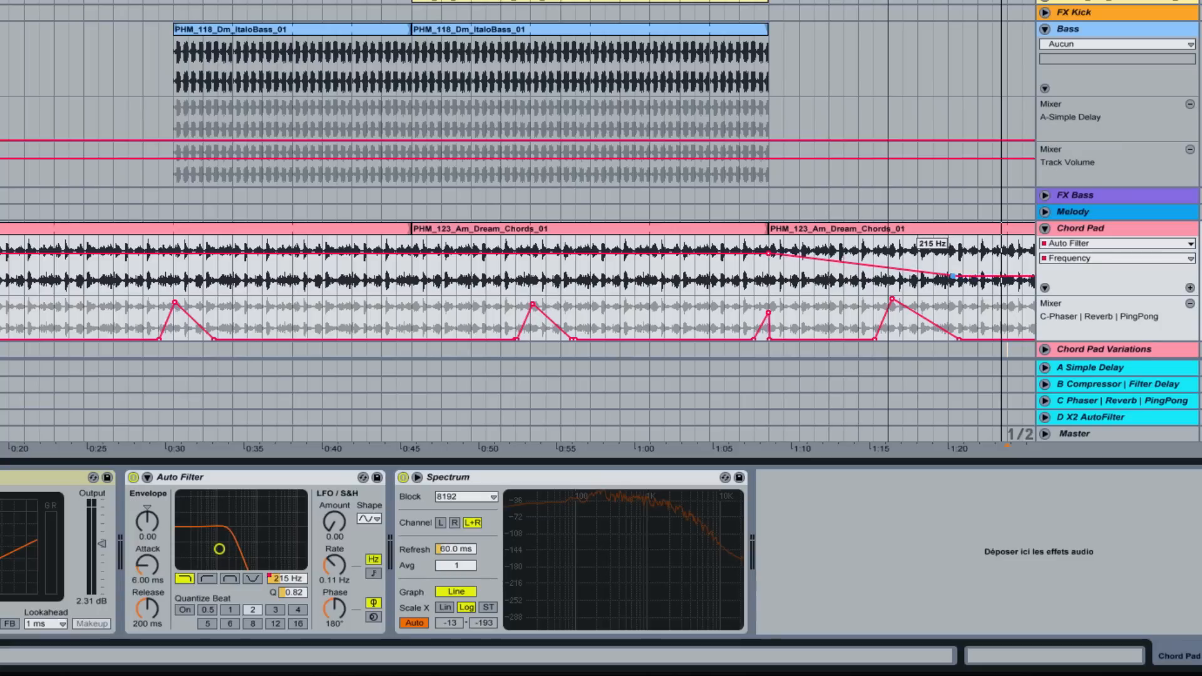
pyautogui.moveTo(952, 276); pyautogui.dragTo(957, 277)
pyautogui.press('space')
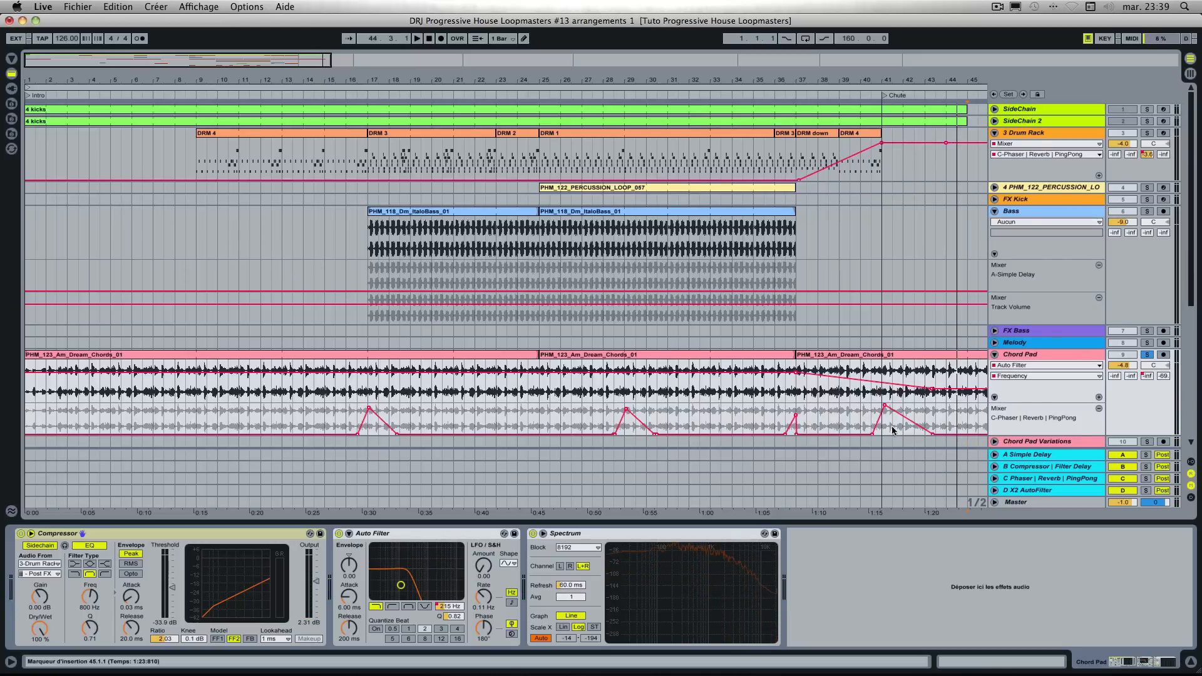
# Step: Show the Track Volume automation of FX 2 and ramp it from -9 dB at bar 39 down to -17 dB at bar 41
pyautogui.scroll(-5, 869, 376)
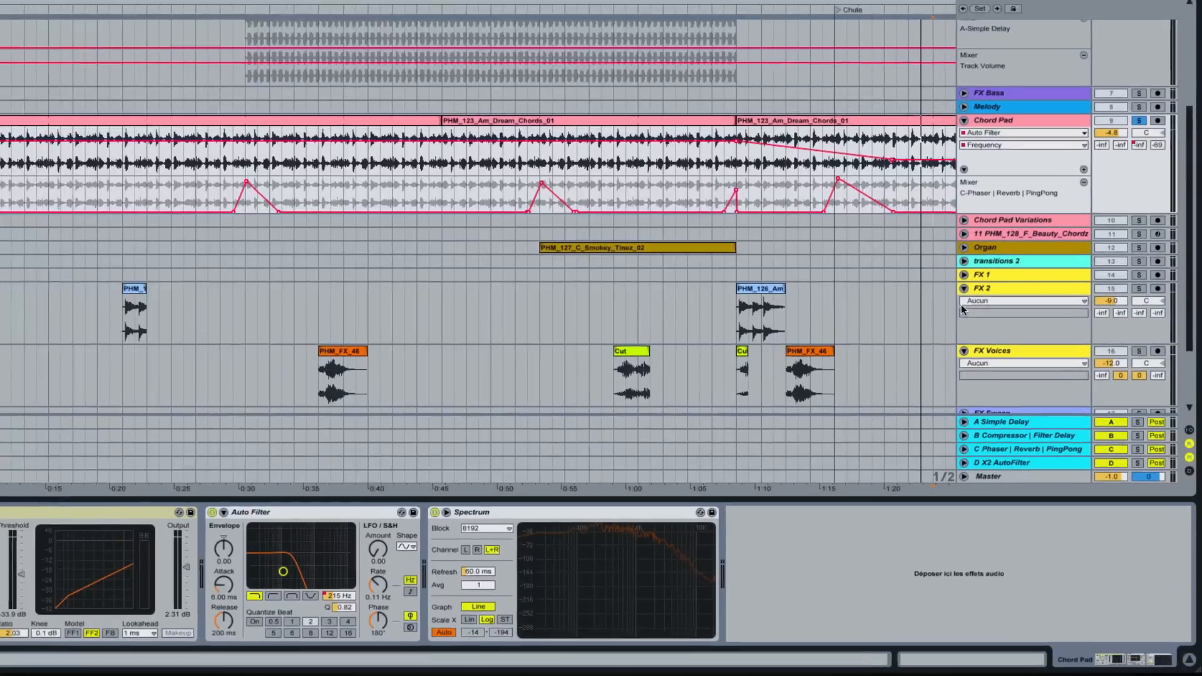
pyautogui.click(1003, 351)
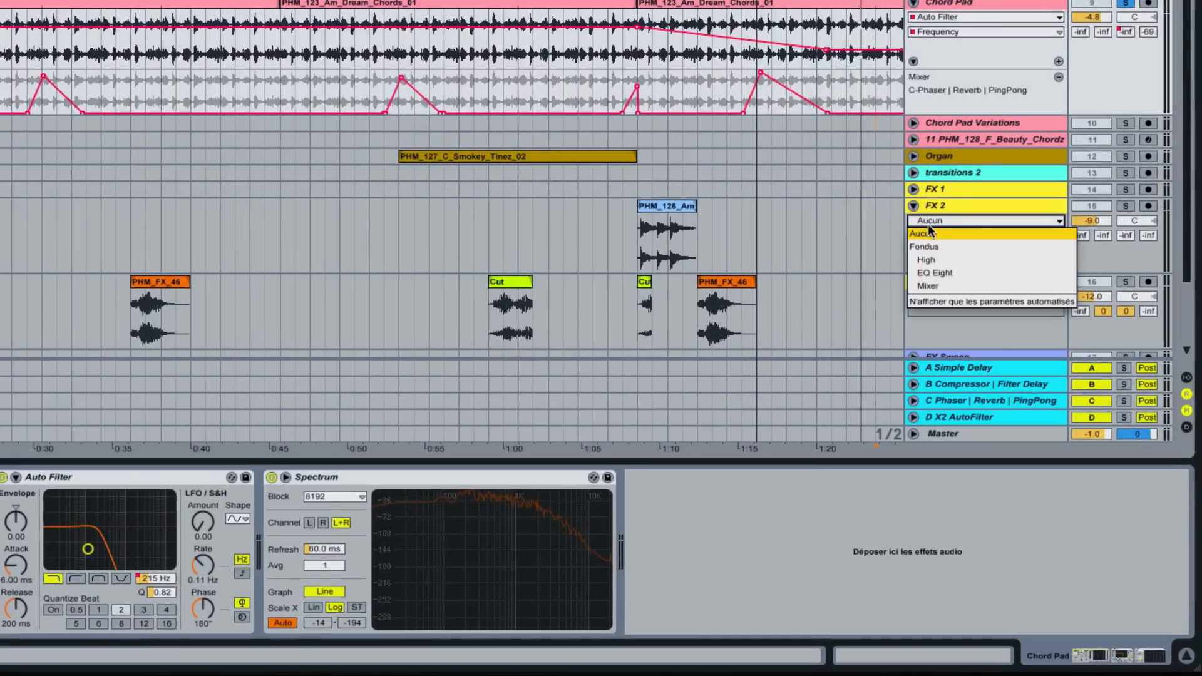
pyautogui.click(1012, 393)
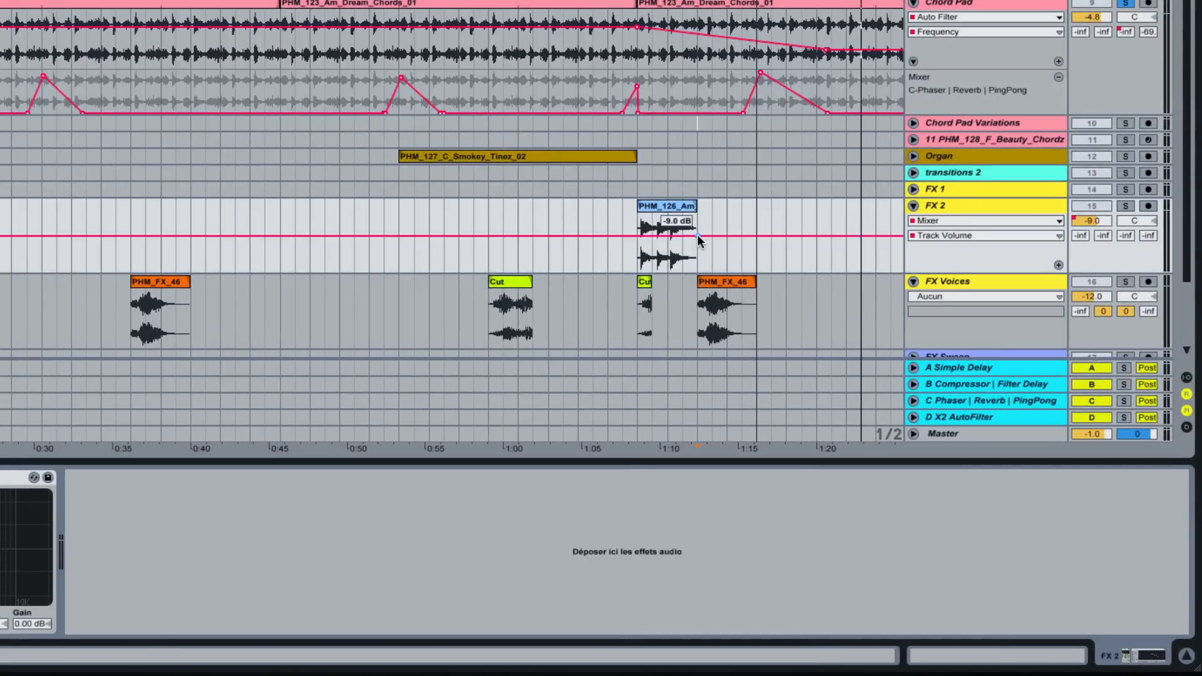
pyautogui.click(698, 236)
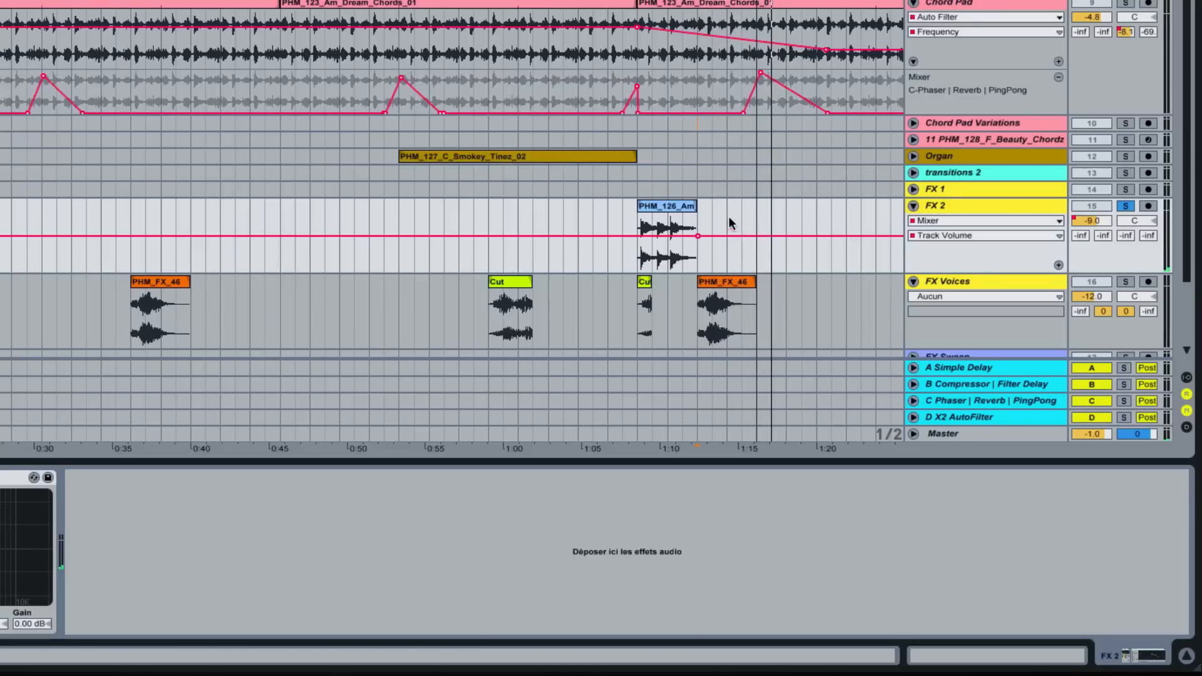
pyautogui.click(755, 236)
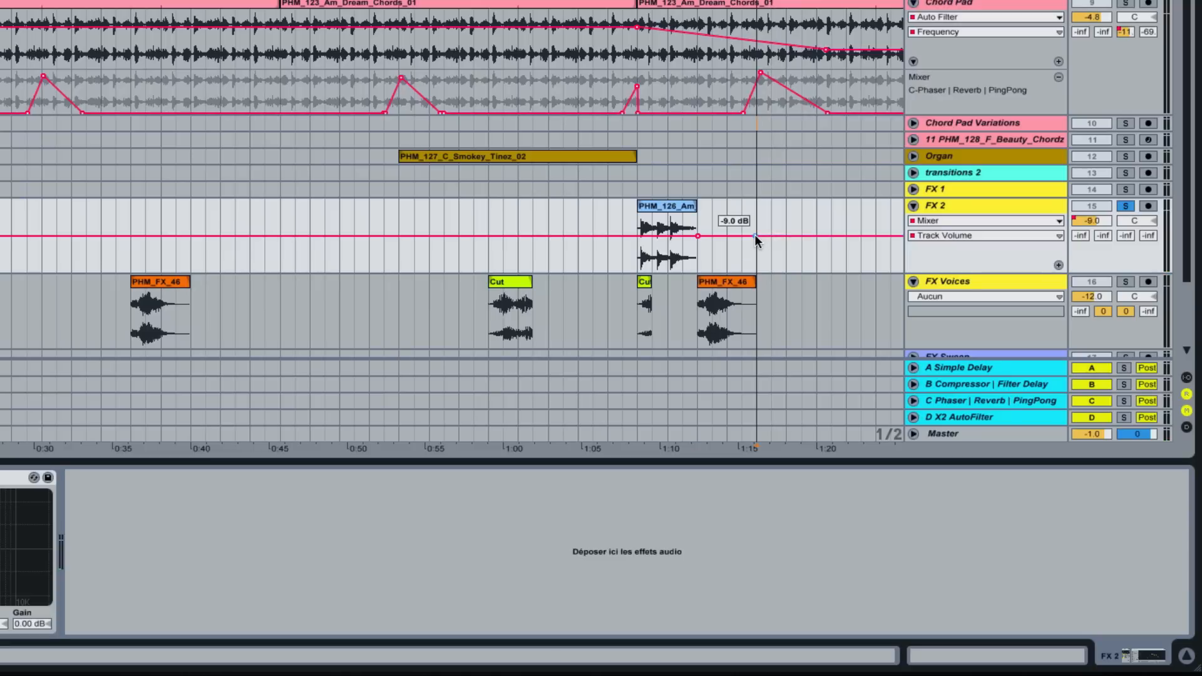
pyautogui.moveTo(755, 236); pyautogui.dragTo(755, 246)
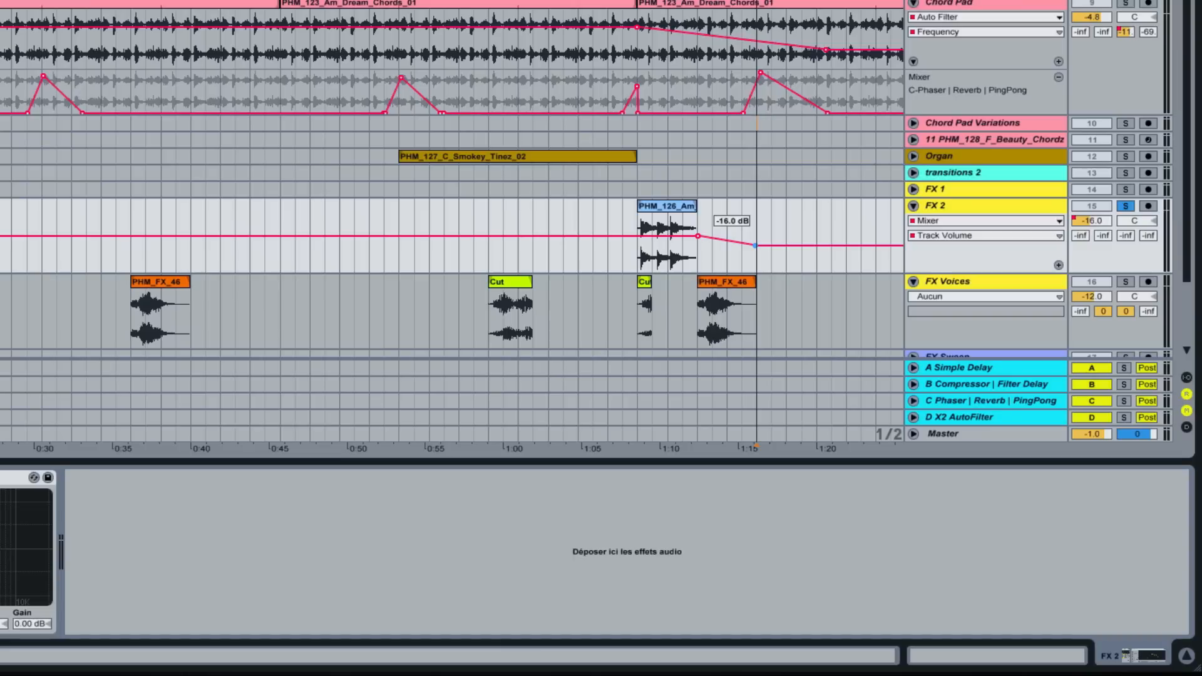
pyautogui.moveTo(755, 245); pyautogui.dragTo(755, 247)
# Step: Continue the FX 2 volume fade down to -33 dB at about beat 42.3 and play back the result
pyautogui.click(816, 247)
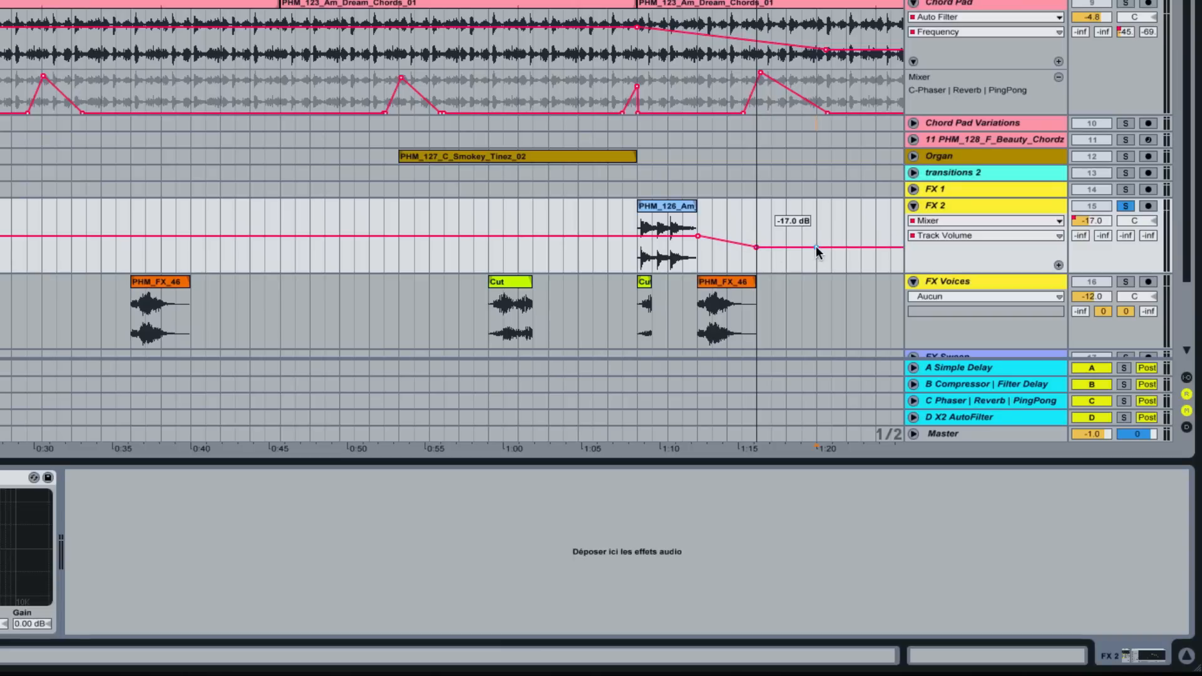
pyautogui.moveTo(816, 247); pyautogui.dragTo(818, 253)
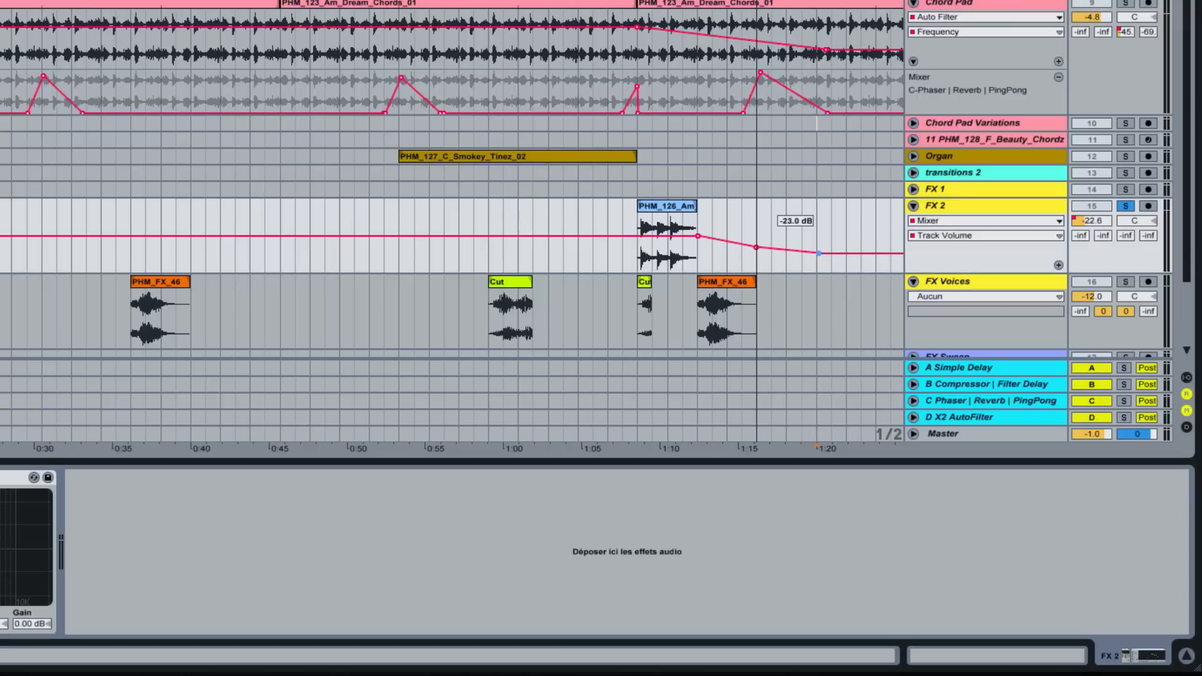
pyautogui.moveTo(818, 253); pyautogui.dragTo(801, 259)
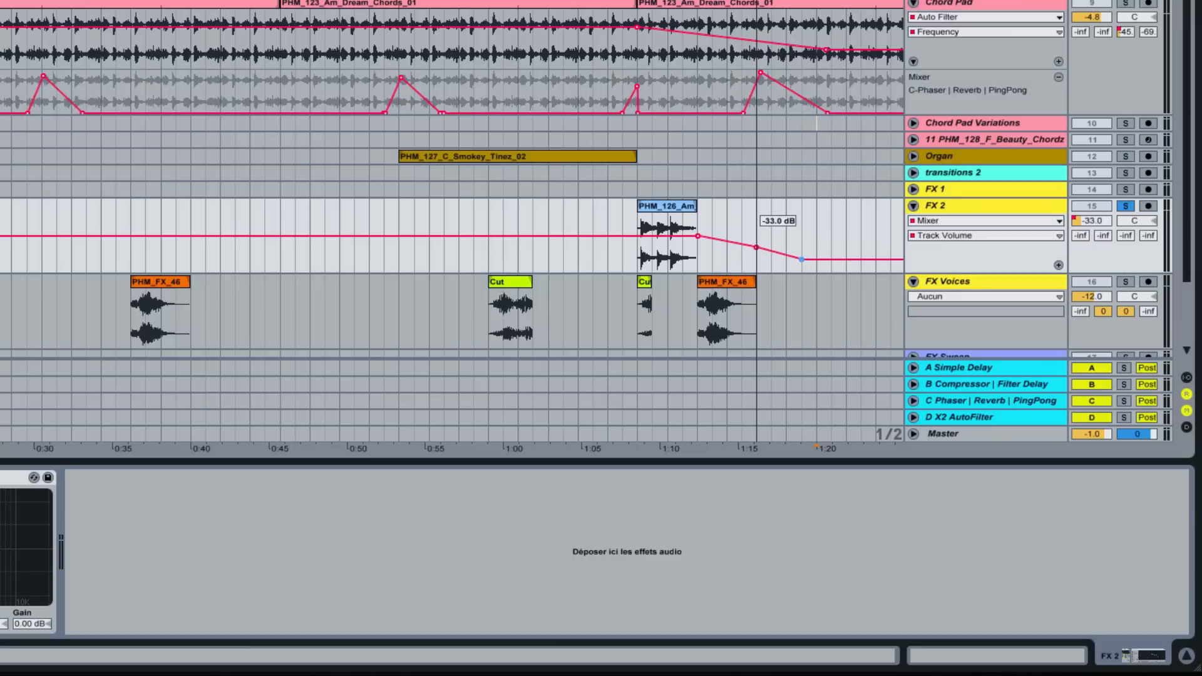
pyautogui.press('space')
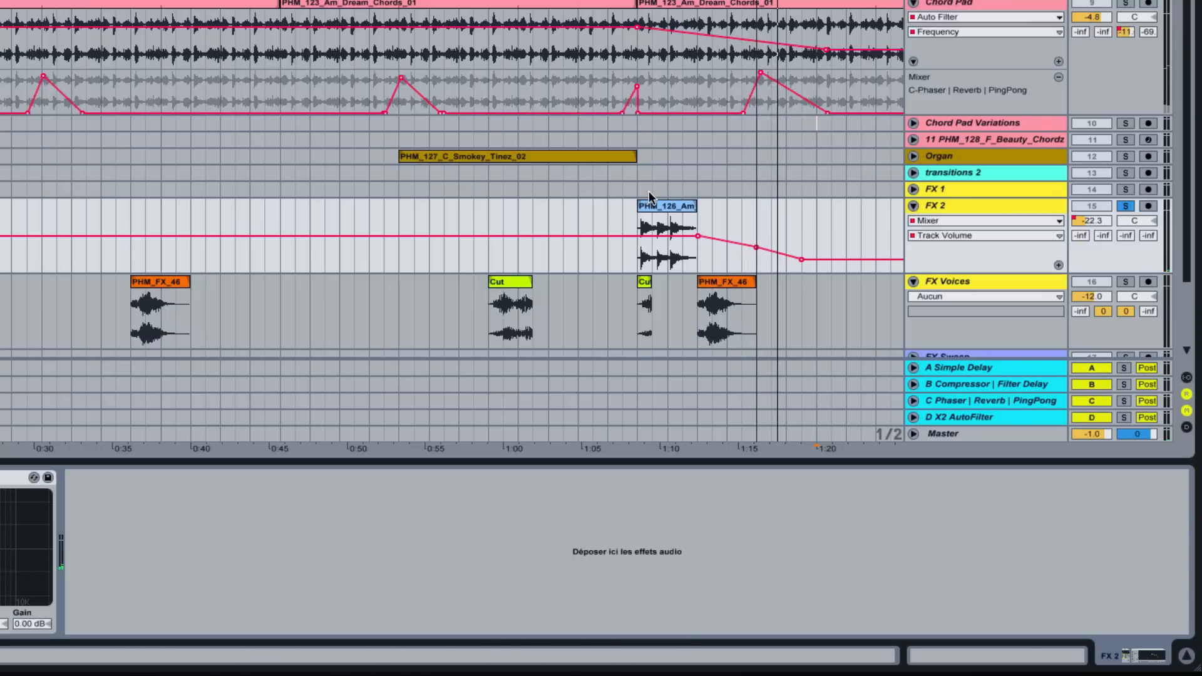
# Step: Show the Track Volume automation of FX Voices, solo the track and play it
pyautogui.scroll(-5, 536, 160)
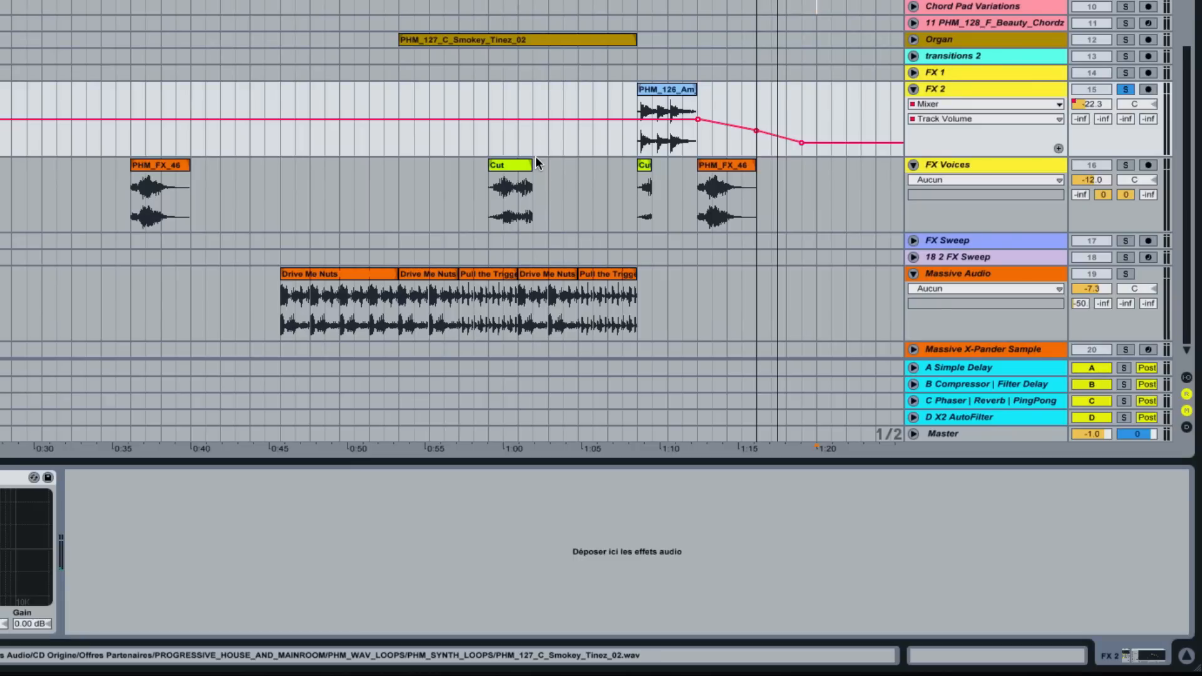
pyautogui.click(937, 179)
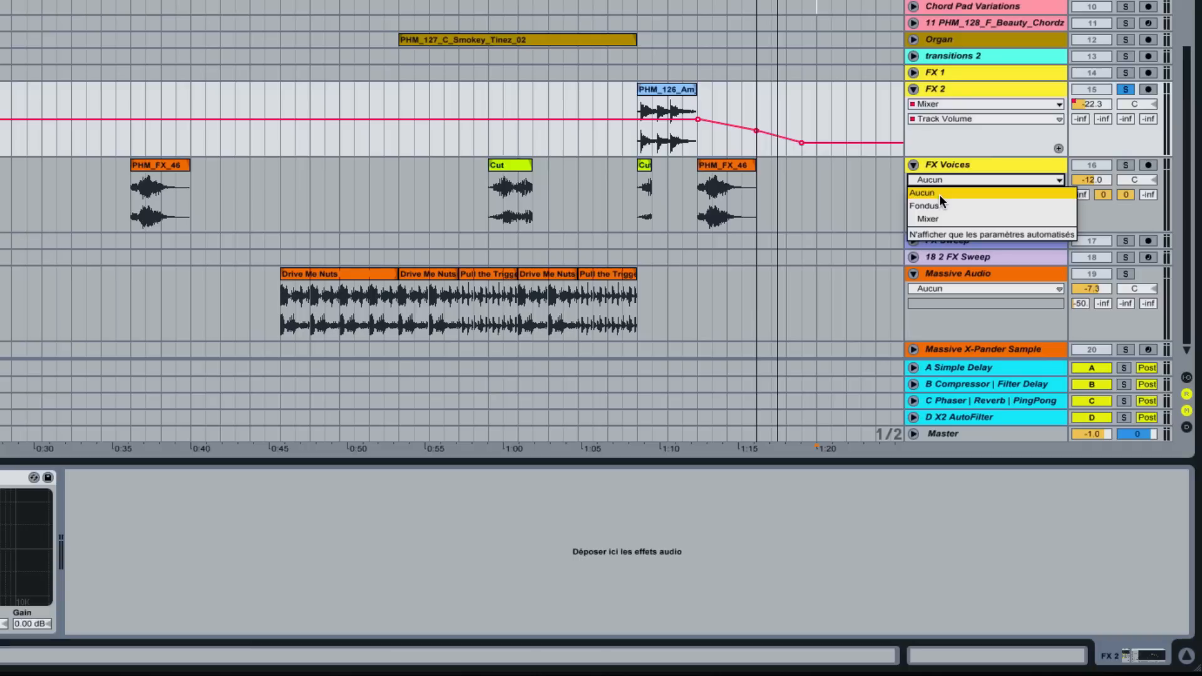
pyautogui.click(940, 218)
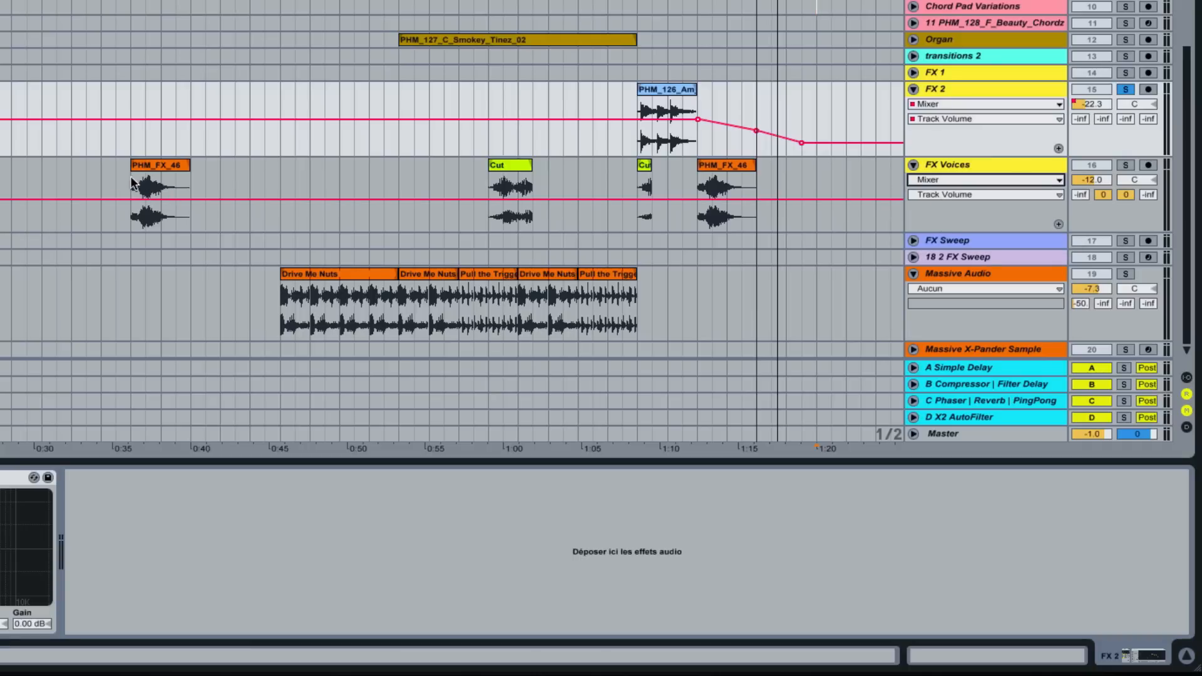
pyautogui.click(1126, 165)
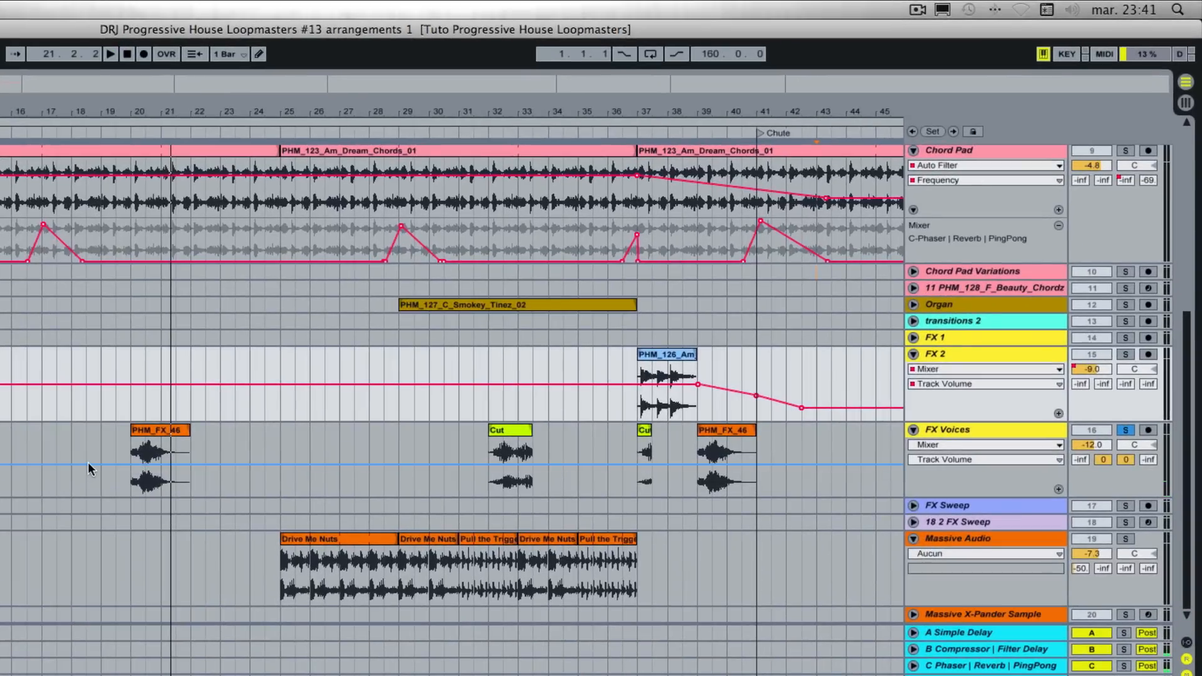
pyautogui.click(400, 333)
pyautogui.press('space')
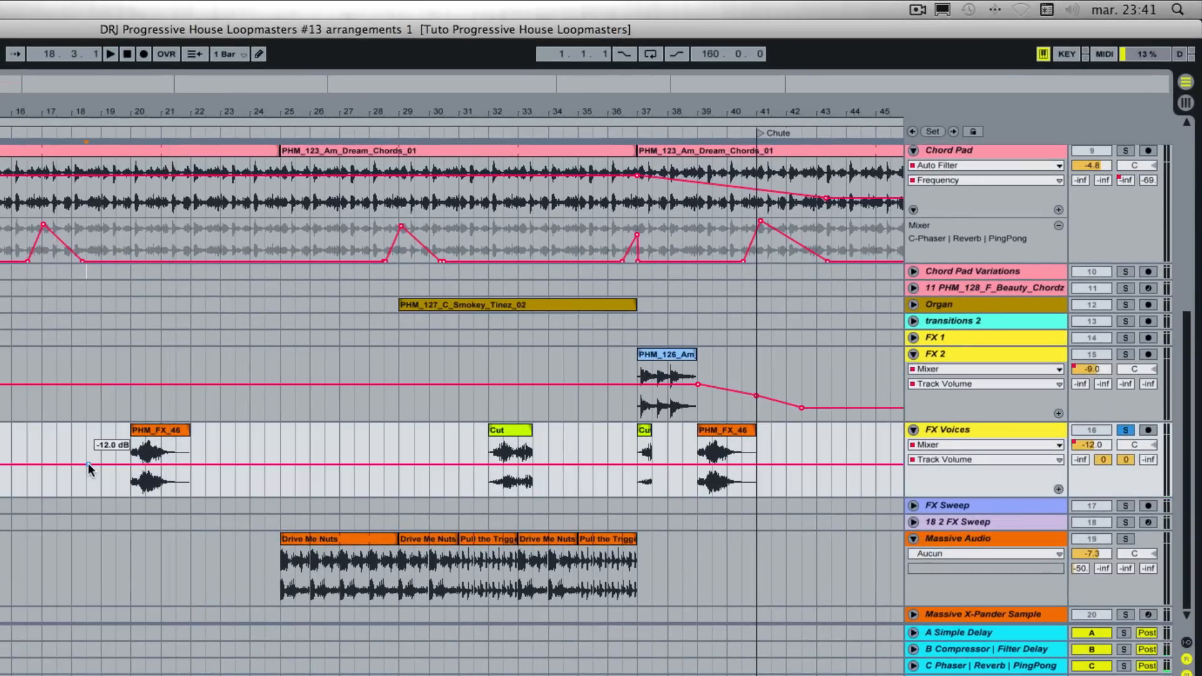
# Step: Ramp the FX Voices volume from -12 dB at beat 18.3 down to -22 dB near bar 21, and play it from bar 19
pyautogui.click(87, 463)
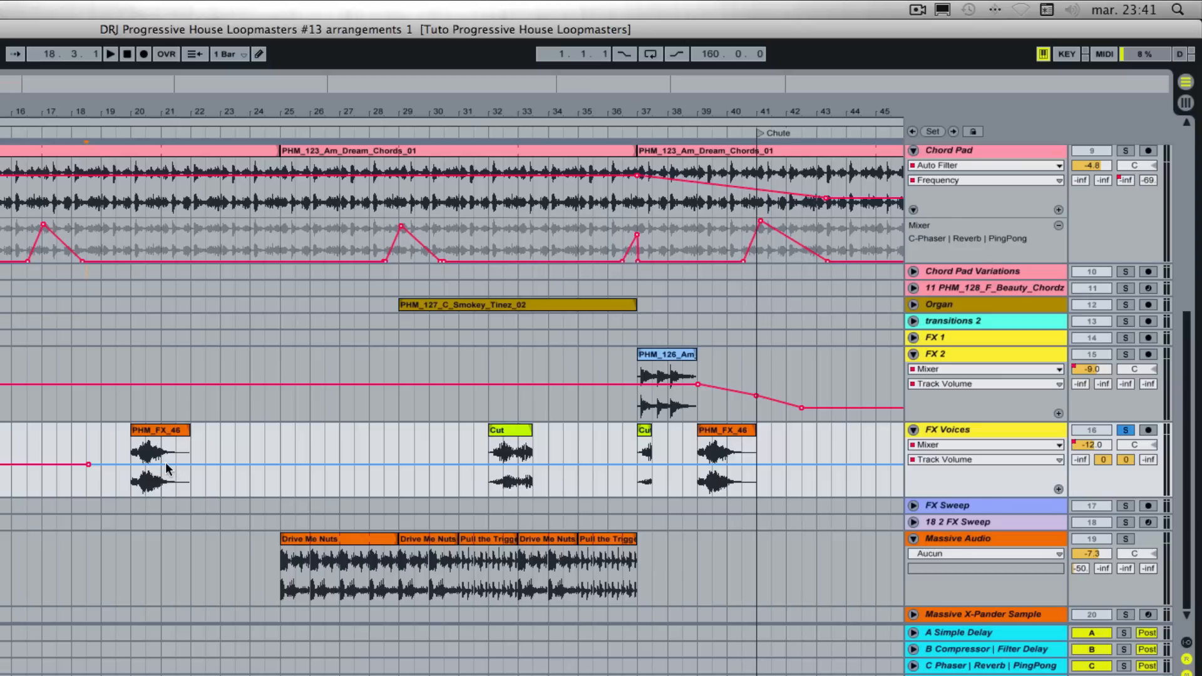
pyautogui.moveTo(171, 463); pyautogui.dragTo(165, 477)
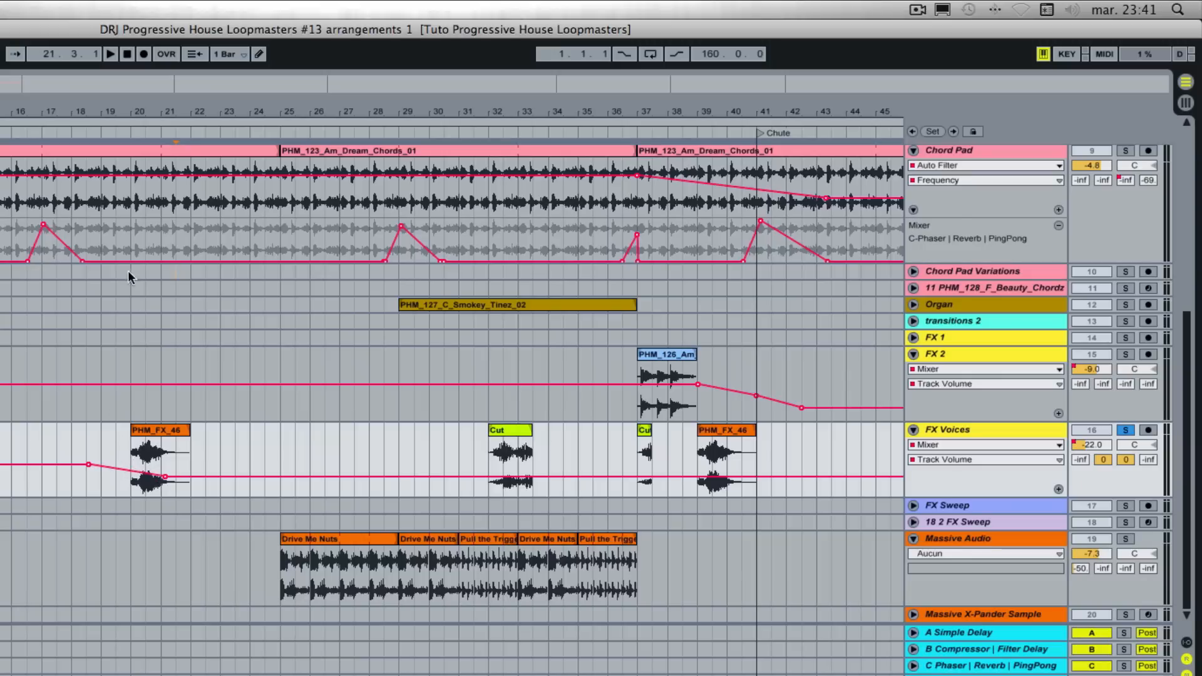
pyautogui.click(100, 128)
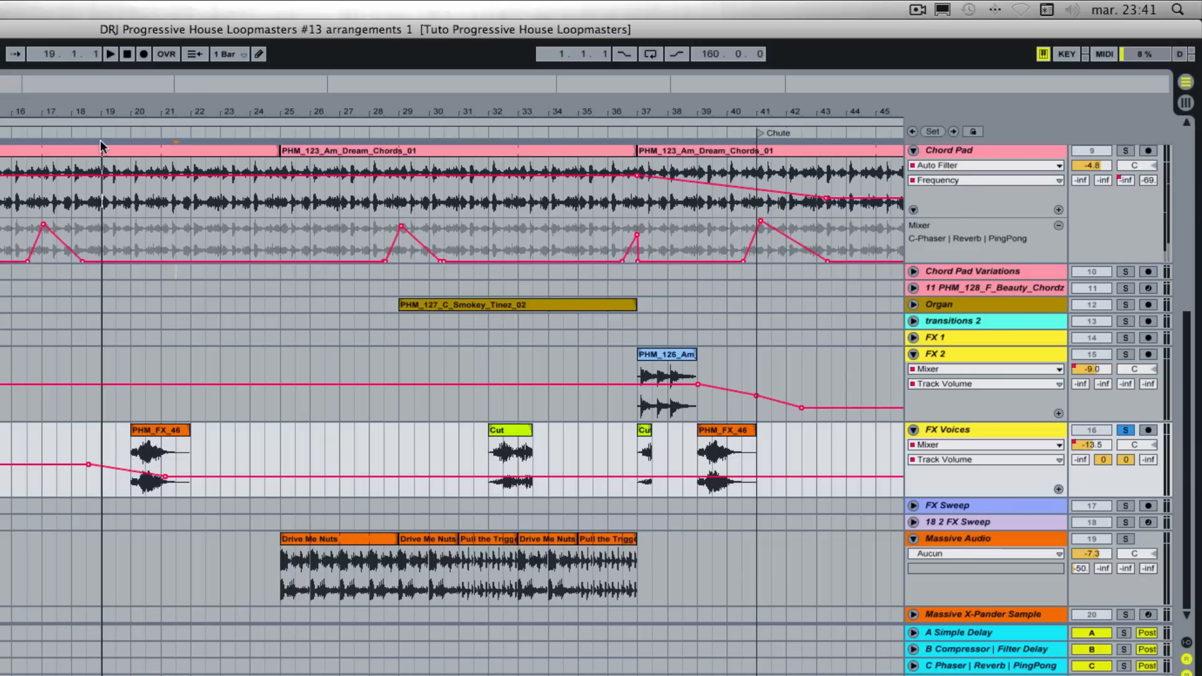
pyautogui.press('space')
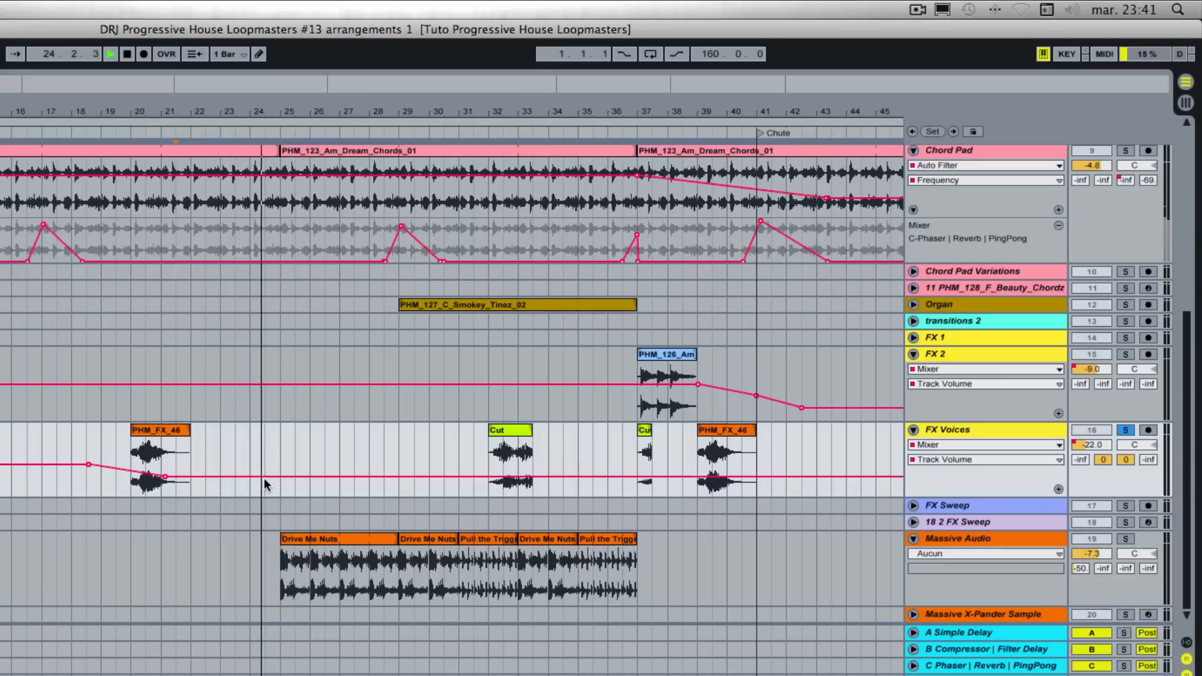
pyautogui.press('space')
# Step: Bring the FX Voices volume back up to about -14.7 dB at bar 25
pyautogui.click(280, 477)
pyautogui.moveTo(280, 475); pyautogui.dragTo(282, 463)
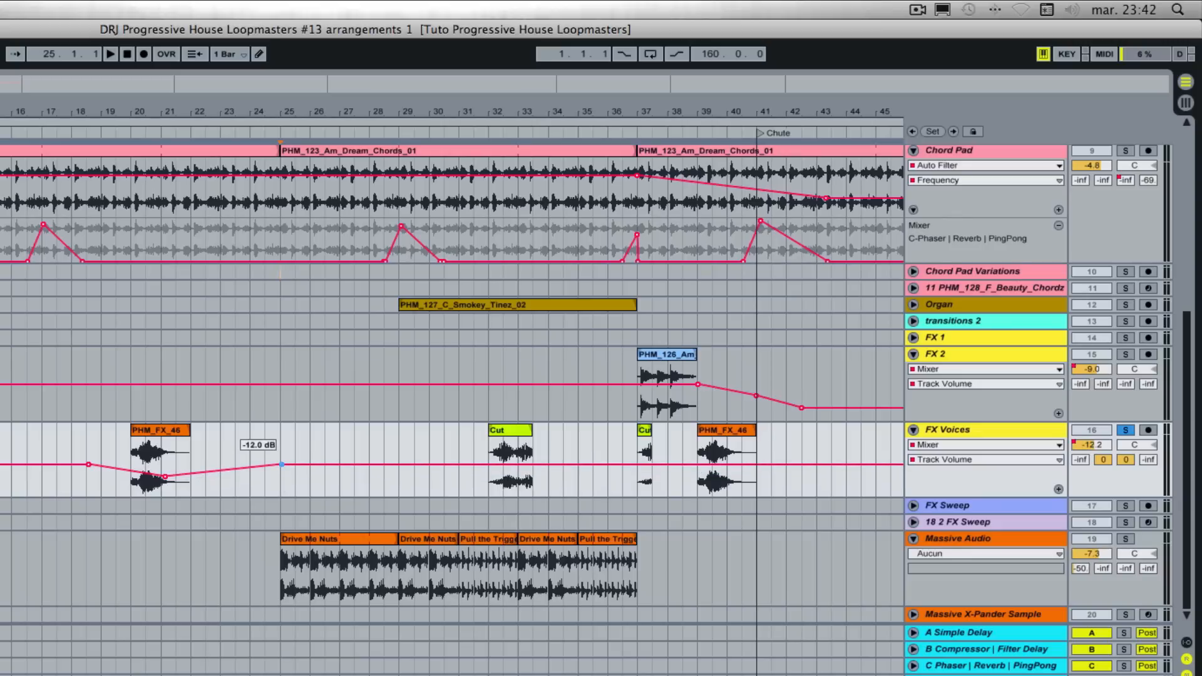
pyautogui.moveTo(282, 463); pyautogui.dragTo(281, 467)
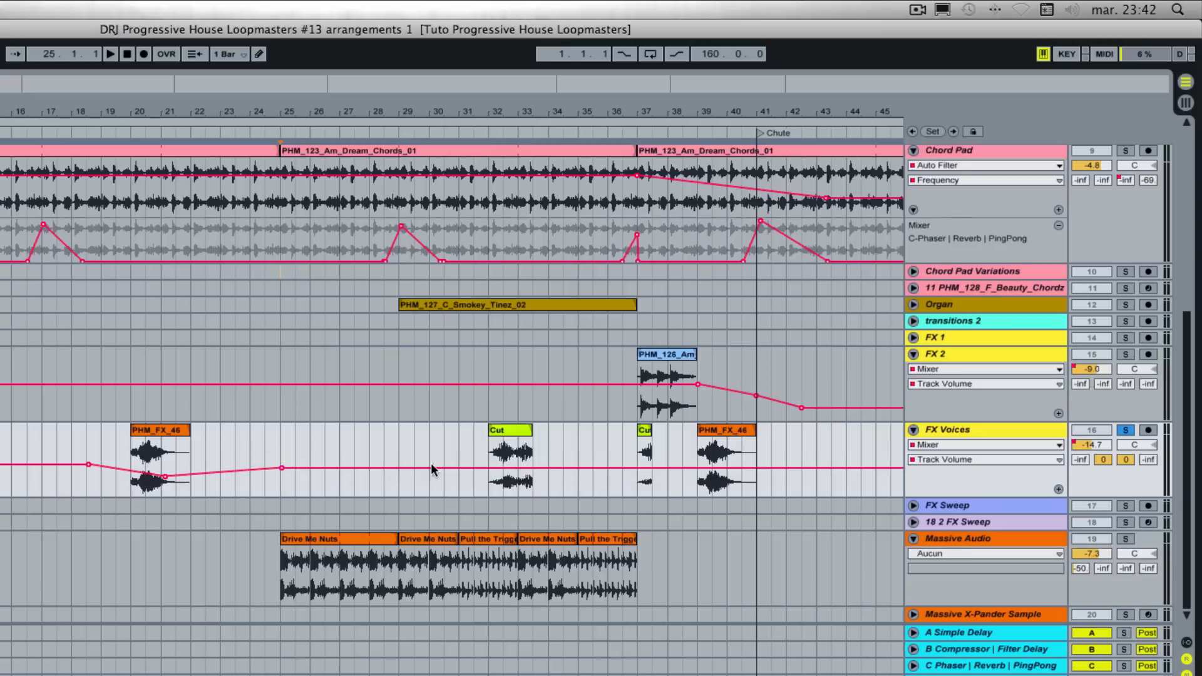
# Step: Dip the FX Voices volume from -14.6 dB just after bar 32 to -23 dB near bar 33, returning to -14.6 dB at bar 37
pyautogui.click(489, 467)
pyautogui.moveTo(489, 467); pyautogui.dragTo(497, 467)
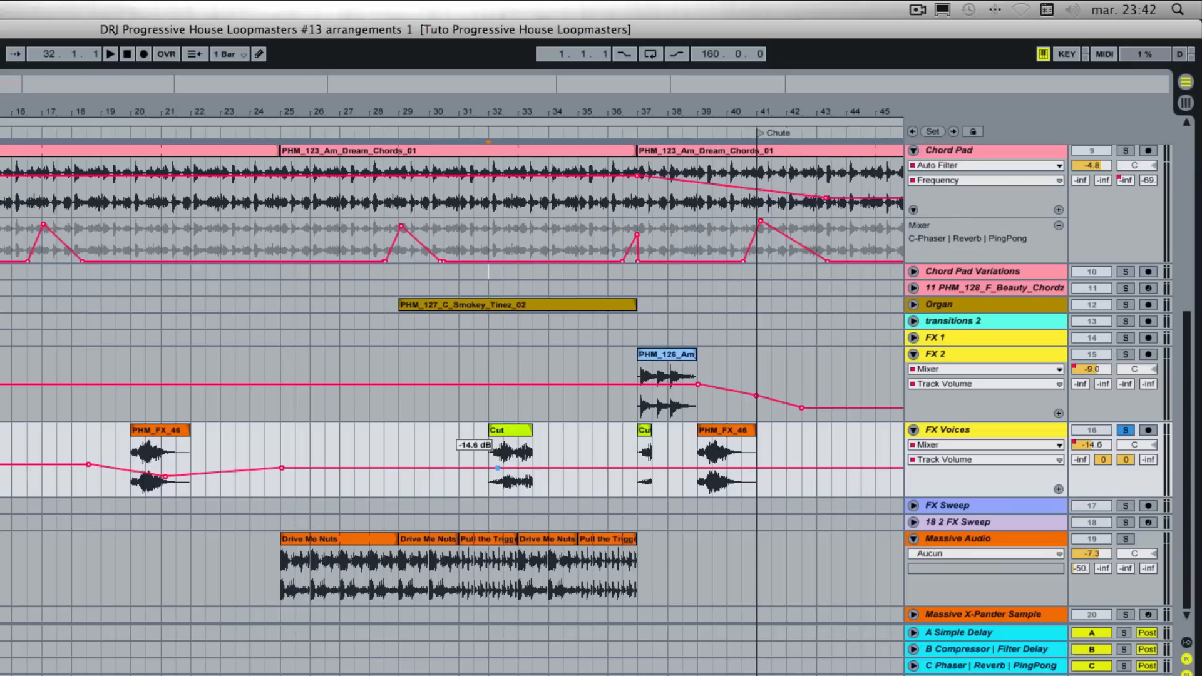
pyautogui.click(515, 467)
pyautogui.moveTo(516, 467); pyautogui.dragTo(526, 479)
pyautogui.click(631, 477)
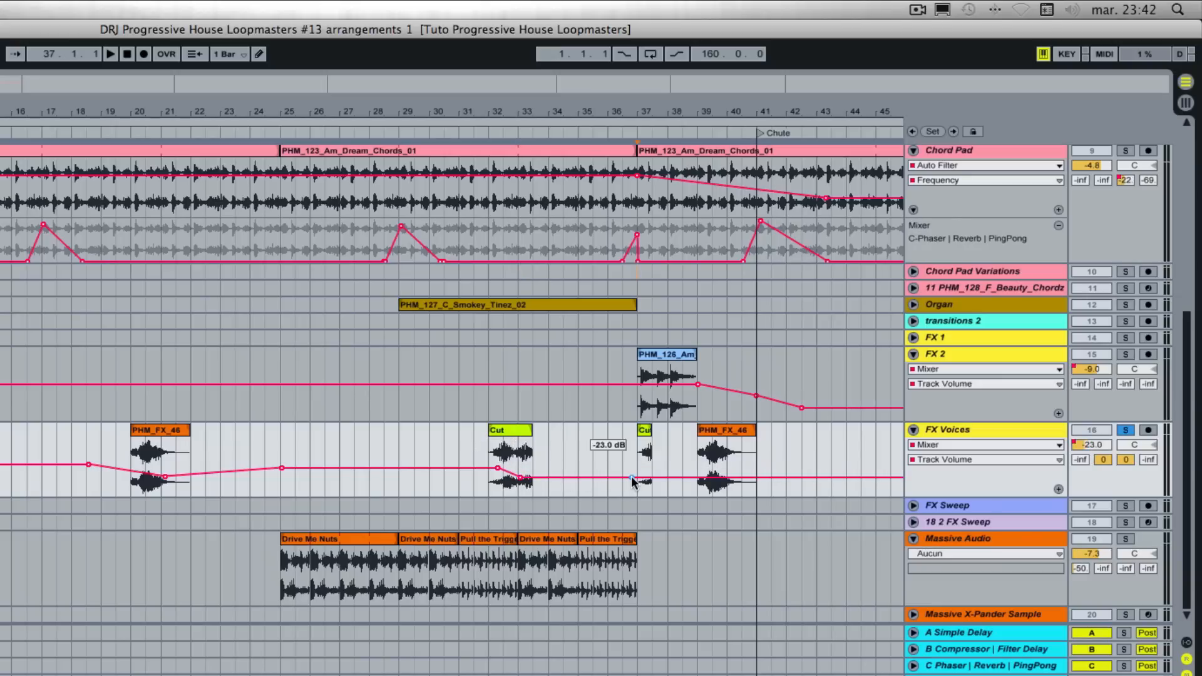
pyautogui.moveTo(631, 477); pyautogui.dragTo(637, 465)
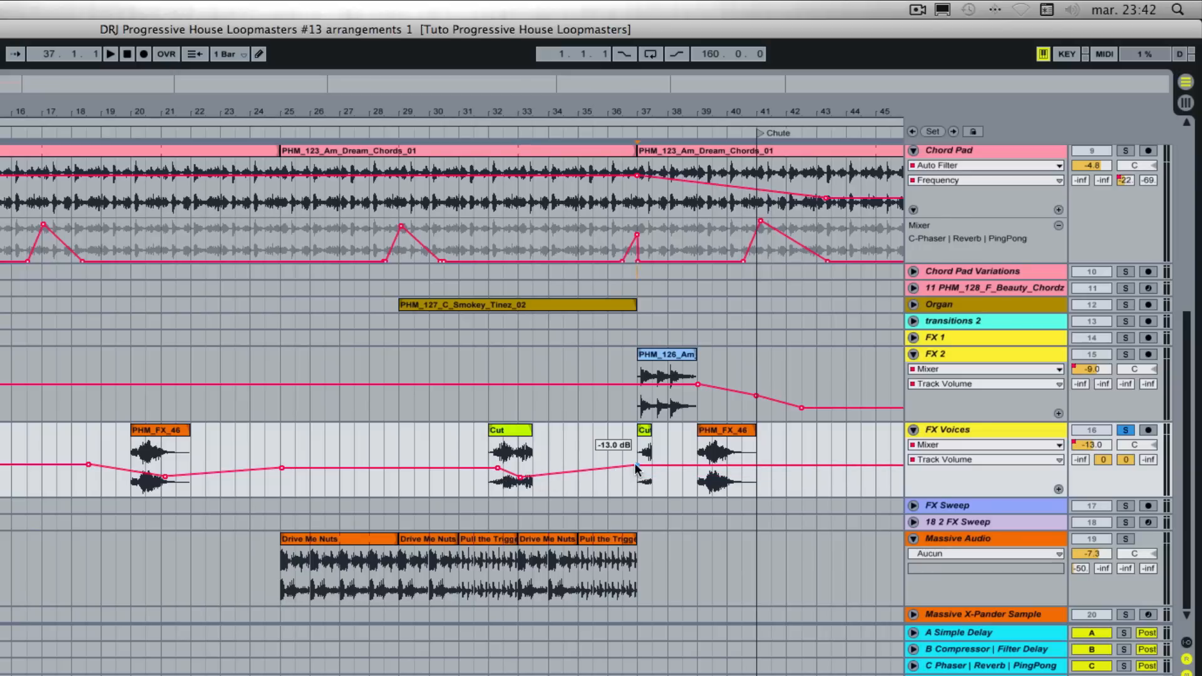
pyautogui.moveTo(636, 468); pyautogui.dragTo(635, 467)
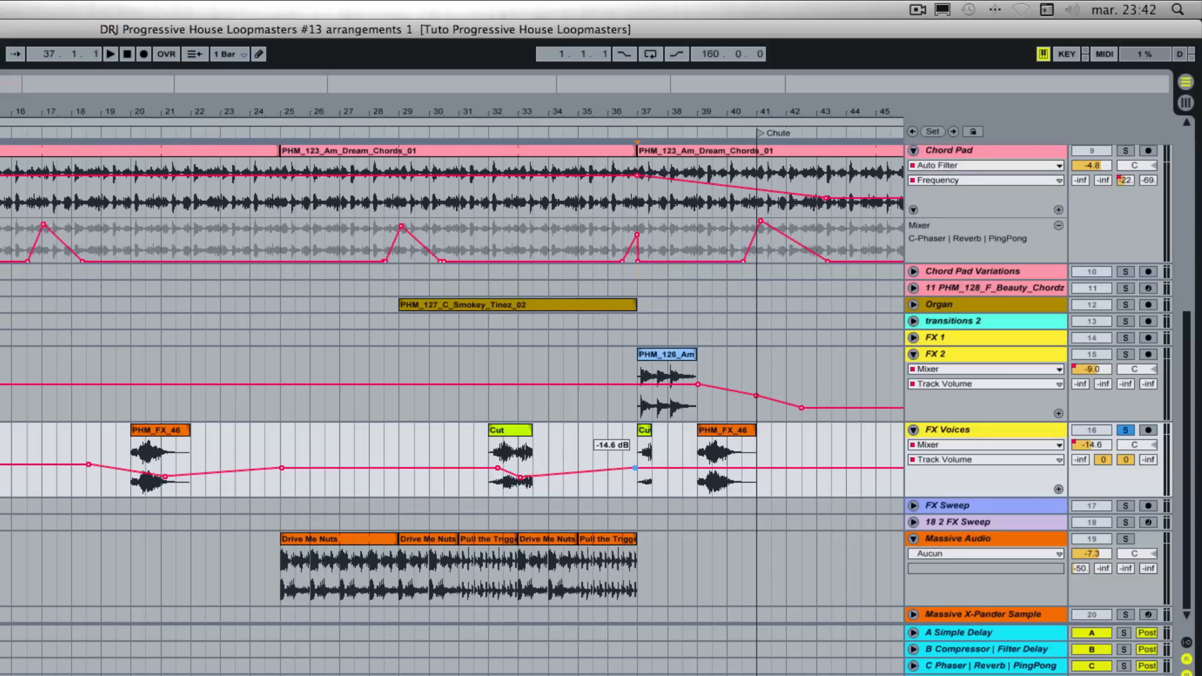
# Step: Lower the FX Voices volume to -17.6 dB at bar 38 and on down to -37 dB at bar 41
pyautogui.click(666, 467)
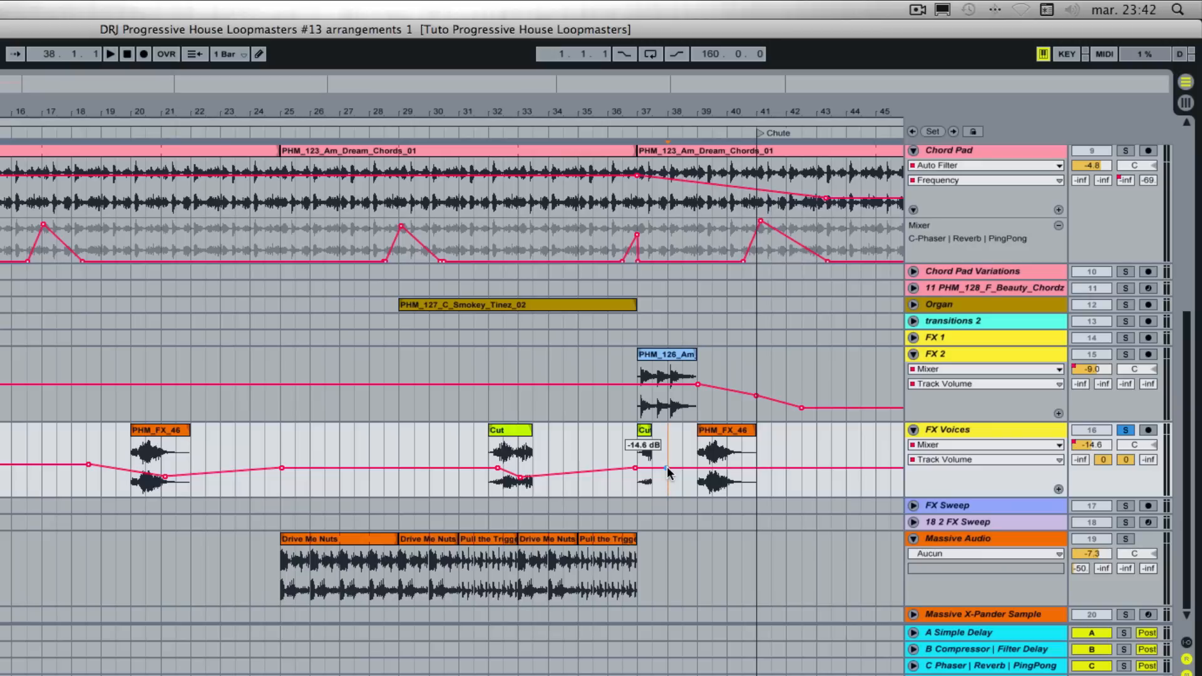
pyautogui.moveTo(667, 467); pyautogui.dragTo(667, 470)
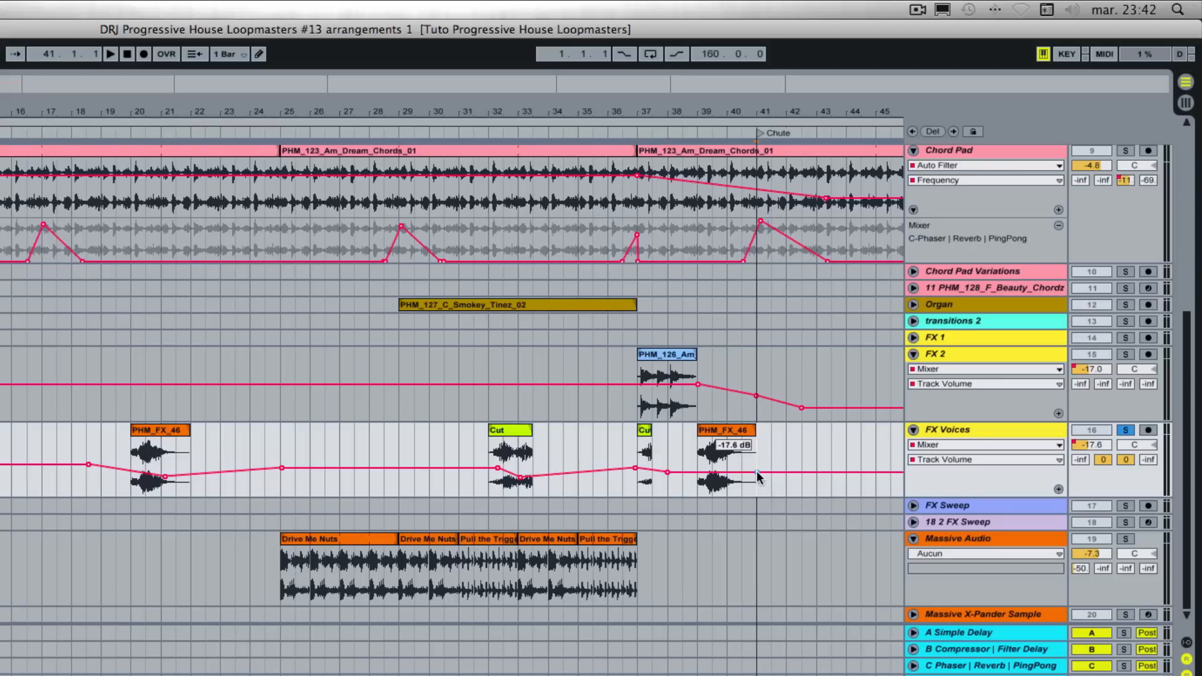
pyautogui.moveTo(756, 471); pyautogui.dragTo(756, 485)
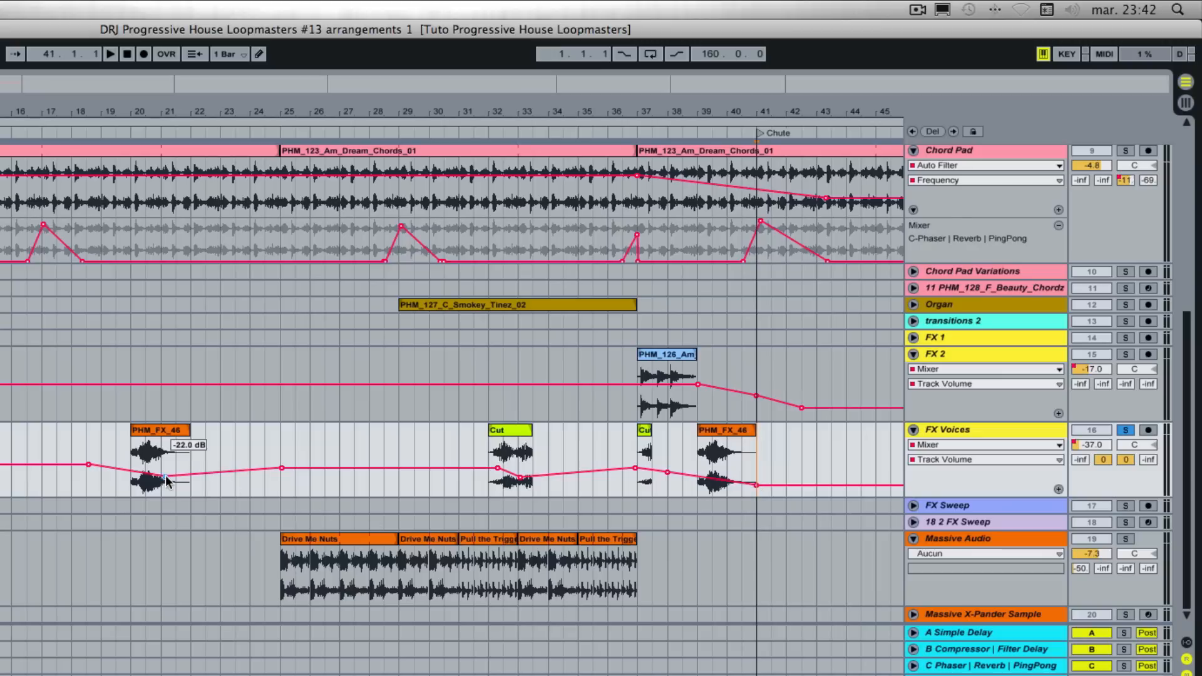
# Step: Deepen the FX Voices dip near bar 21 slightly, set the bar 41 breakpoint to -24 dB, and ramp back up by beat 42.3
pyautogui.moveTo(165, 476); pyautogui.dragTo(166, 478)
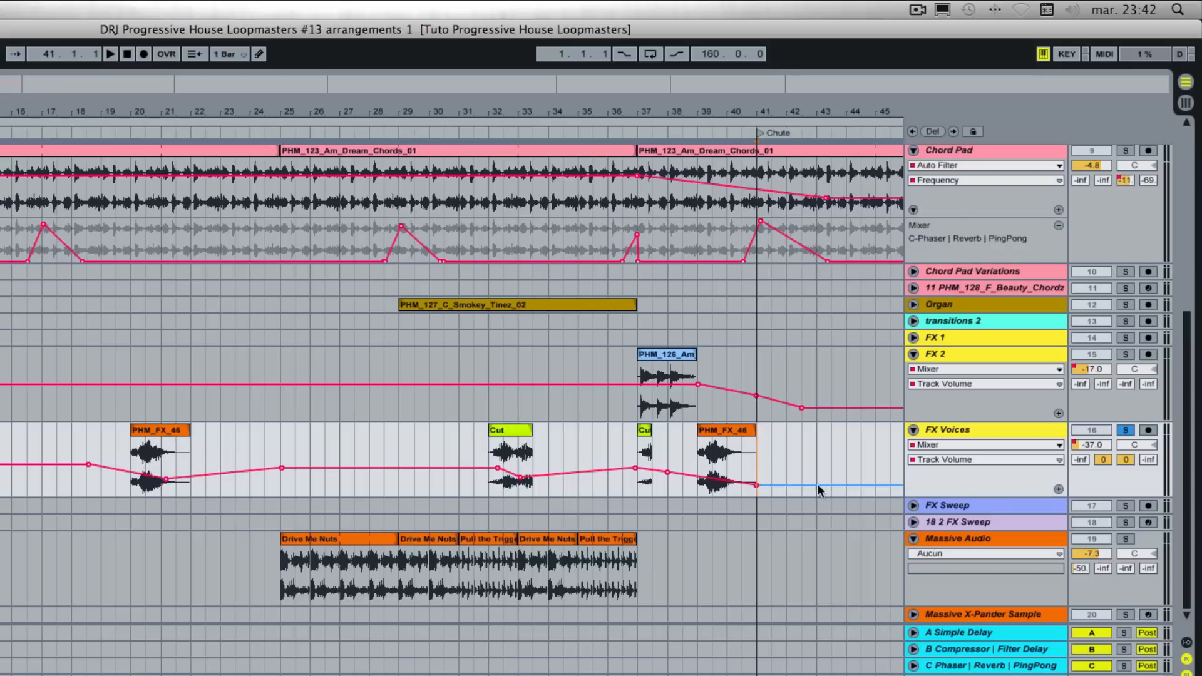
pyautogui.moveTo(754, 485); pyautogui.dragTo(754, 481)
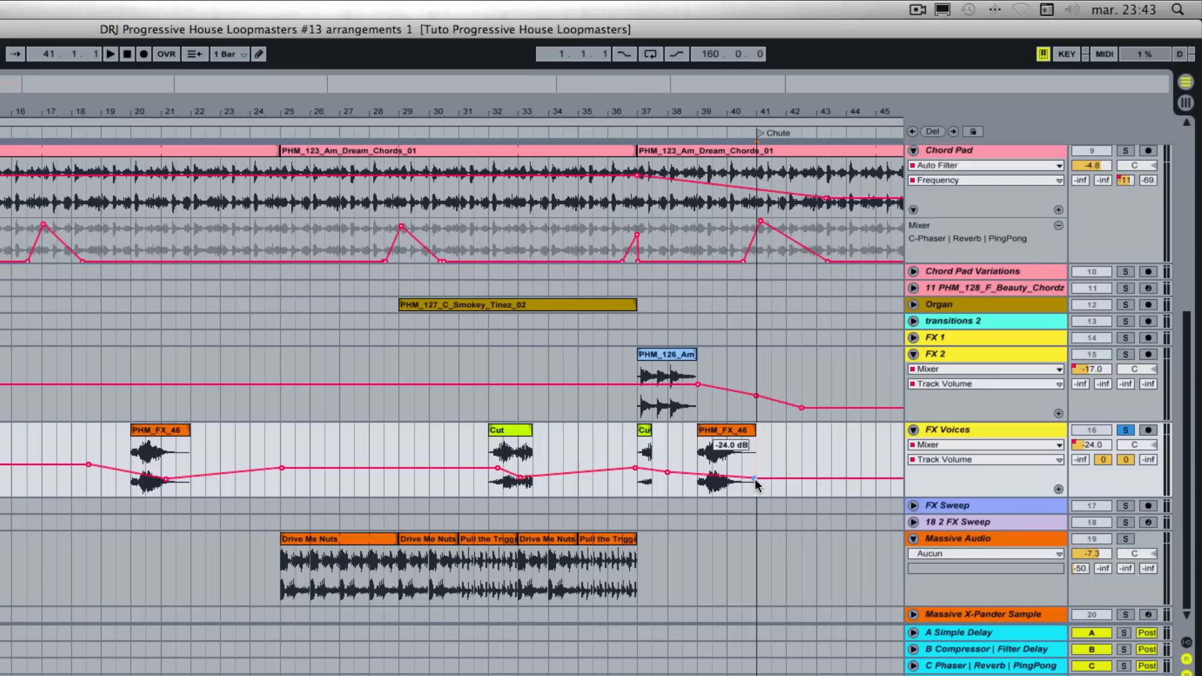
pyautogui.press('space')
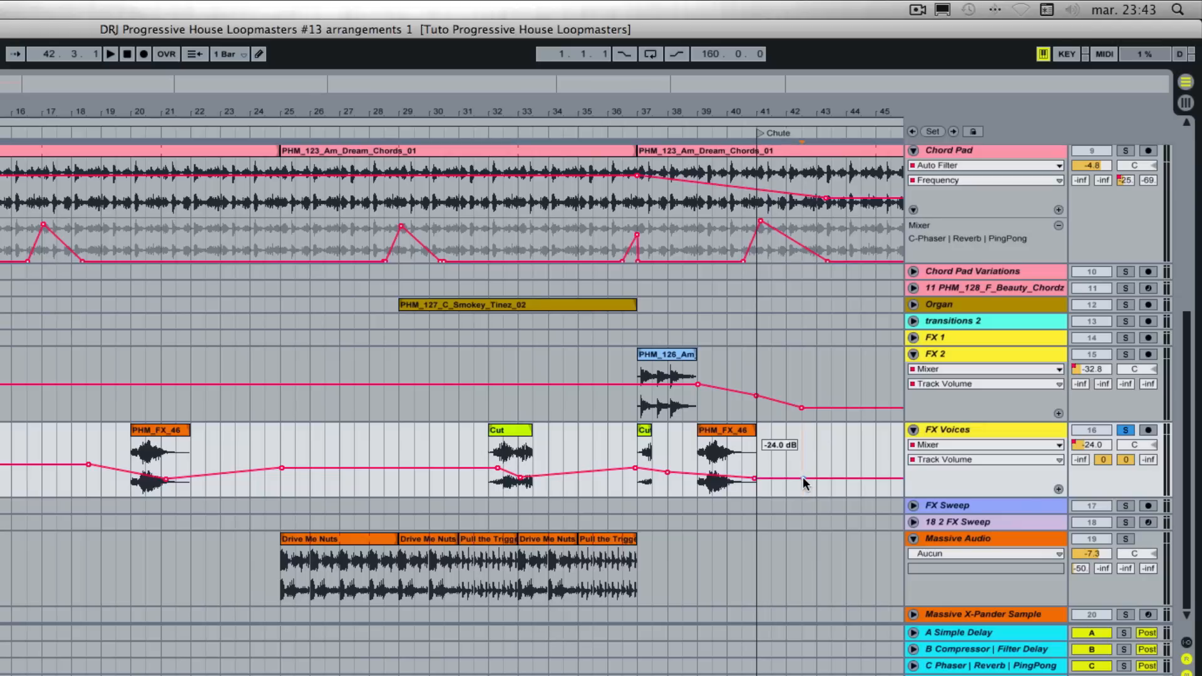
pyautogui.moveTo(801, 479); pyautogui.dragTo(803, 467)
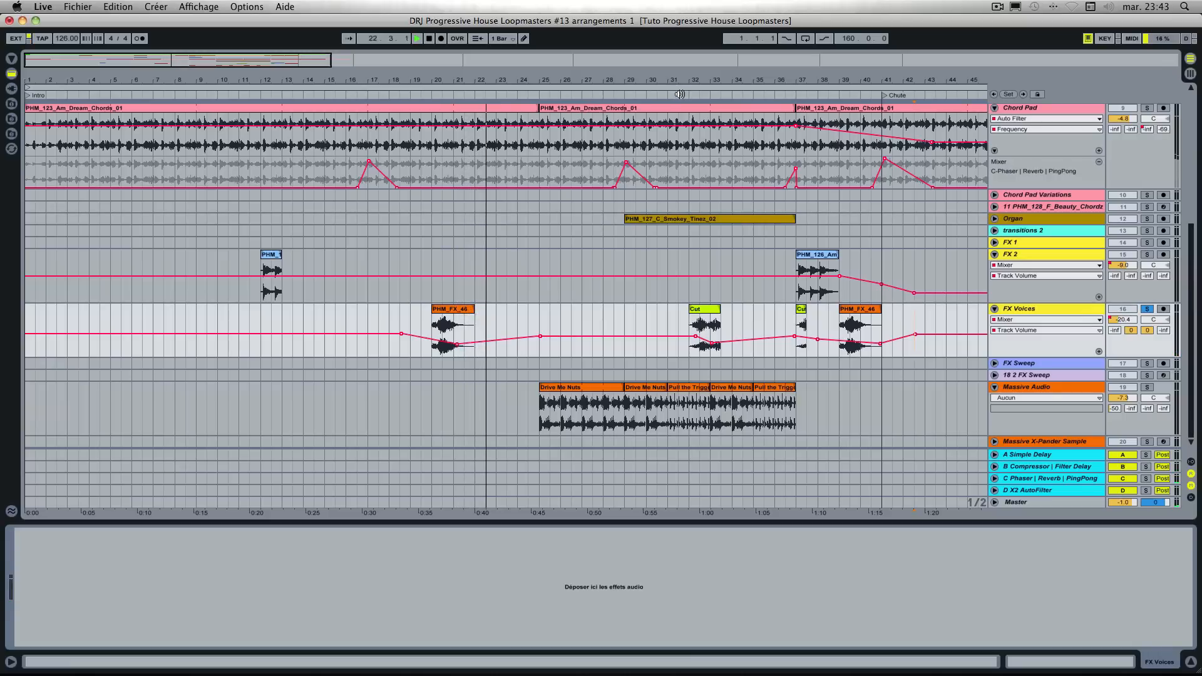
# Step: Play the FX Voices volume automation from about bar 31 past the Chute marker, and take the track out of solo
pyautogui.click(684, 96)
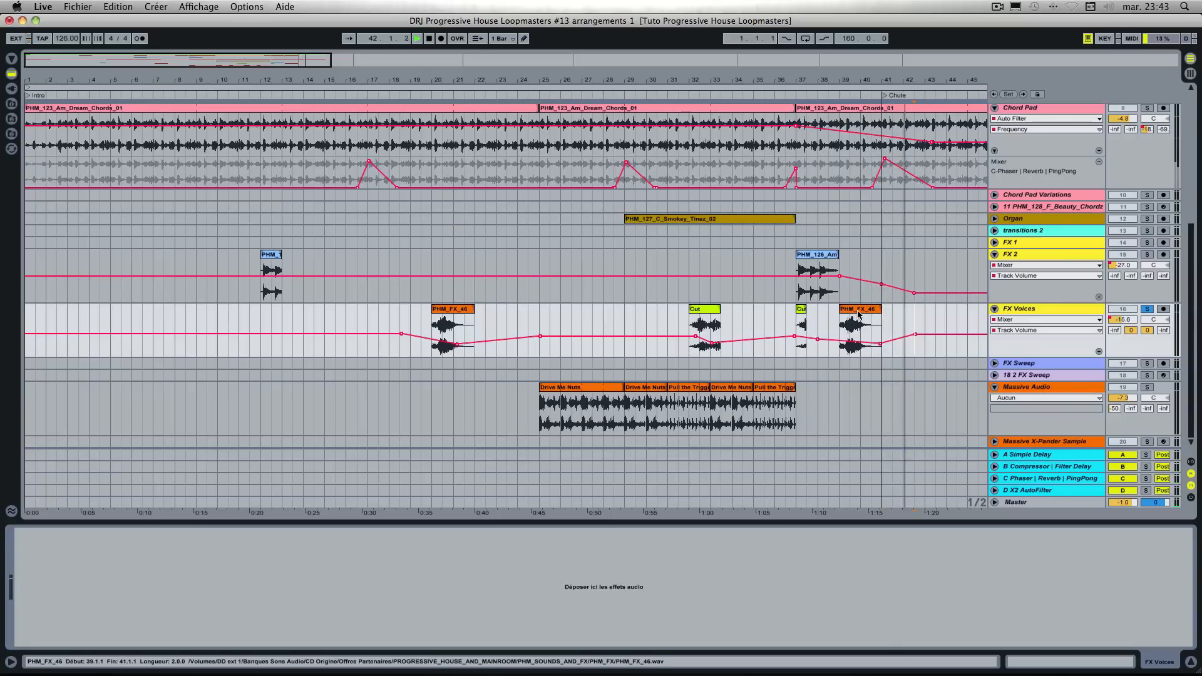
pyautogui.press('space')
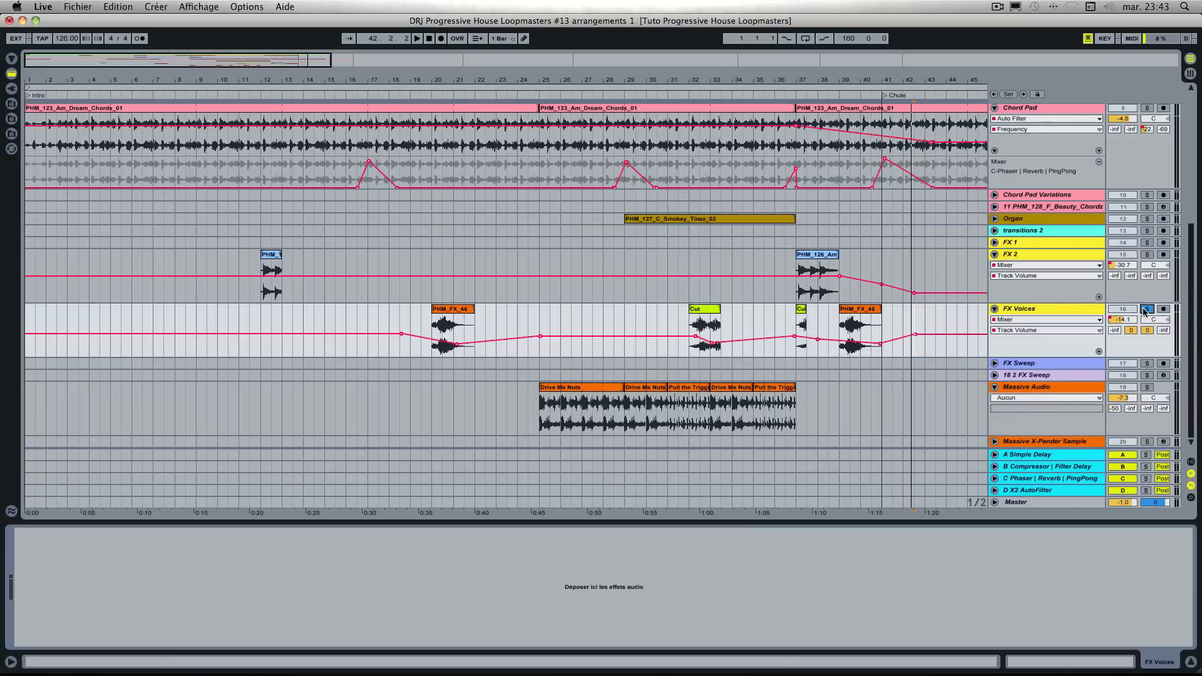
pyautogui.scroll(3, 818, 237)
pyautogui.scroll(-3, 818, 239)
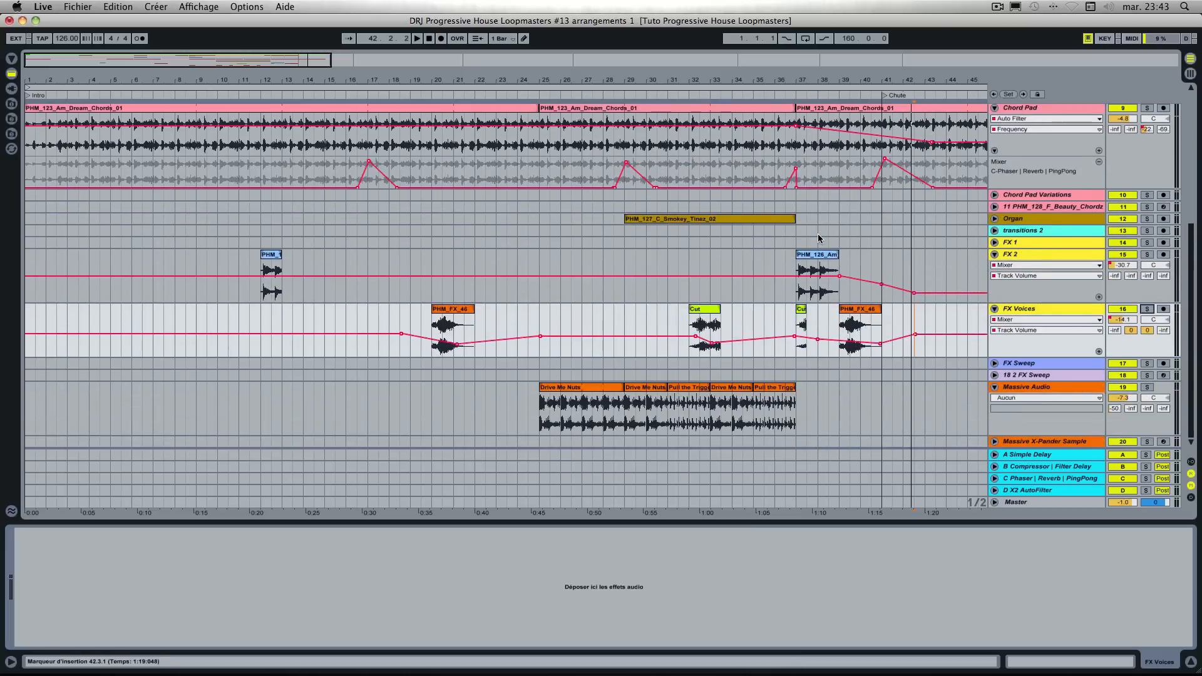
# Step: Hide the empty device detail view to give the arrangement tracks more height
pyautogui.scroll(5, 818, 238)
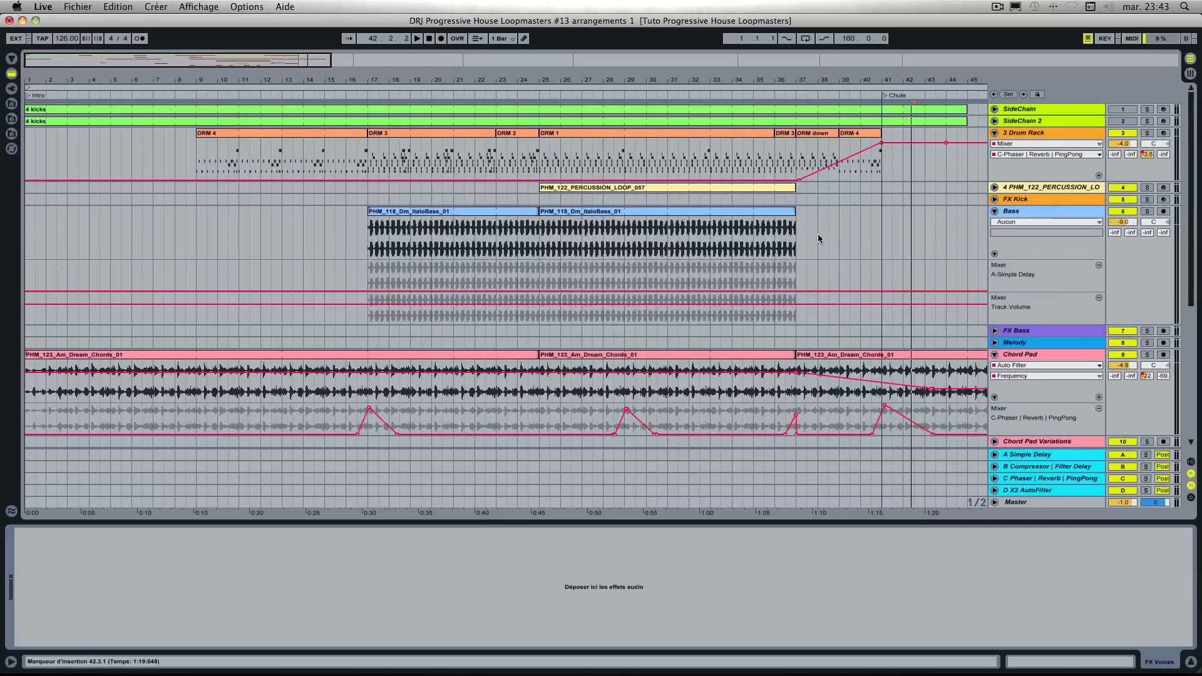
pyautogui.click(1191, 662)
pyautogui.scroll(-3, 875, 466)
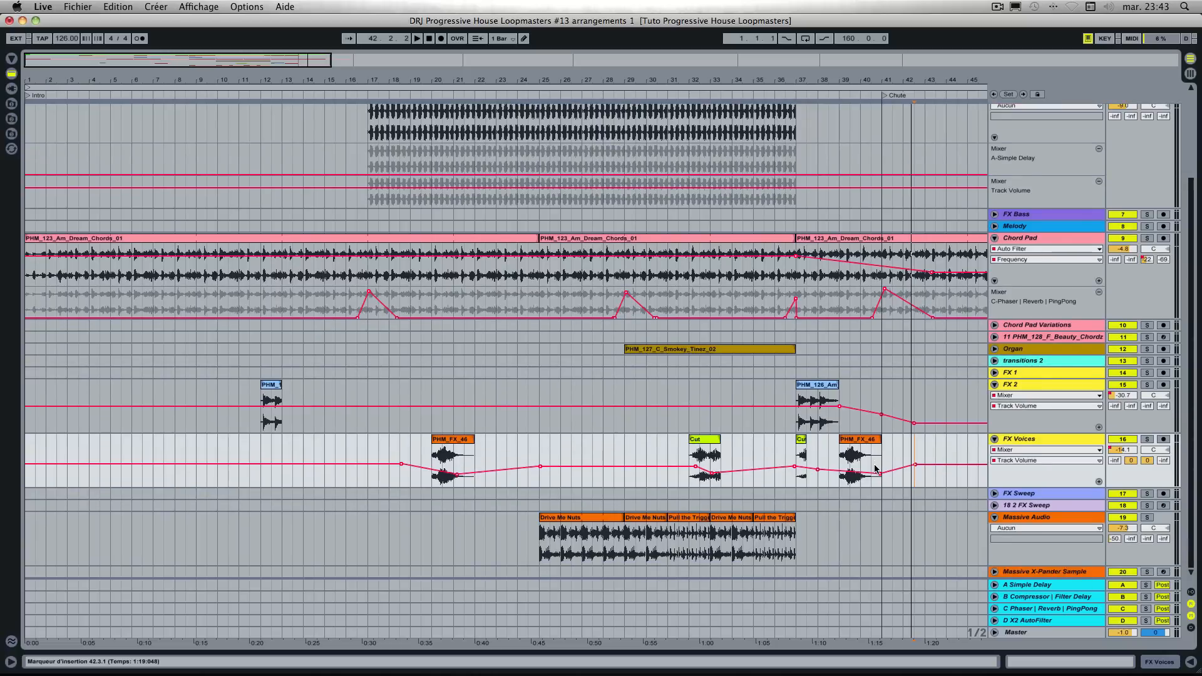
pyautogui.scroll(1, 875, 467)
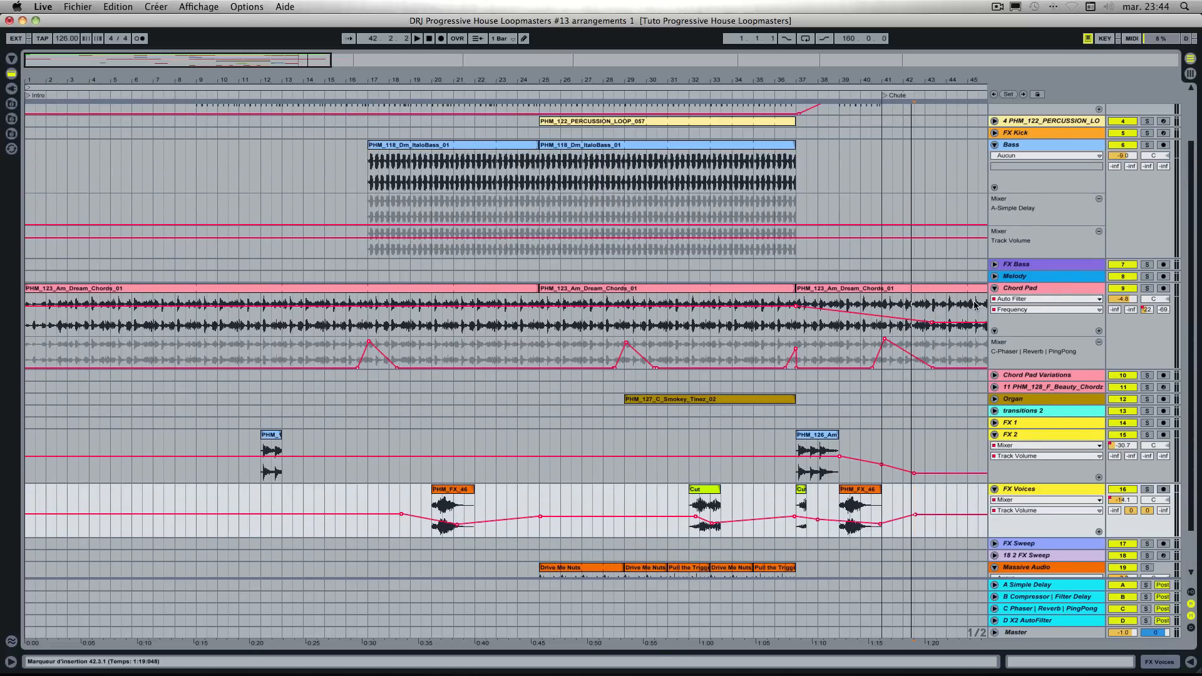
pyautogui.scroll(2, 909, 290)
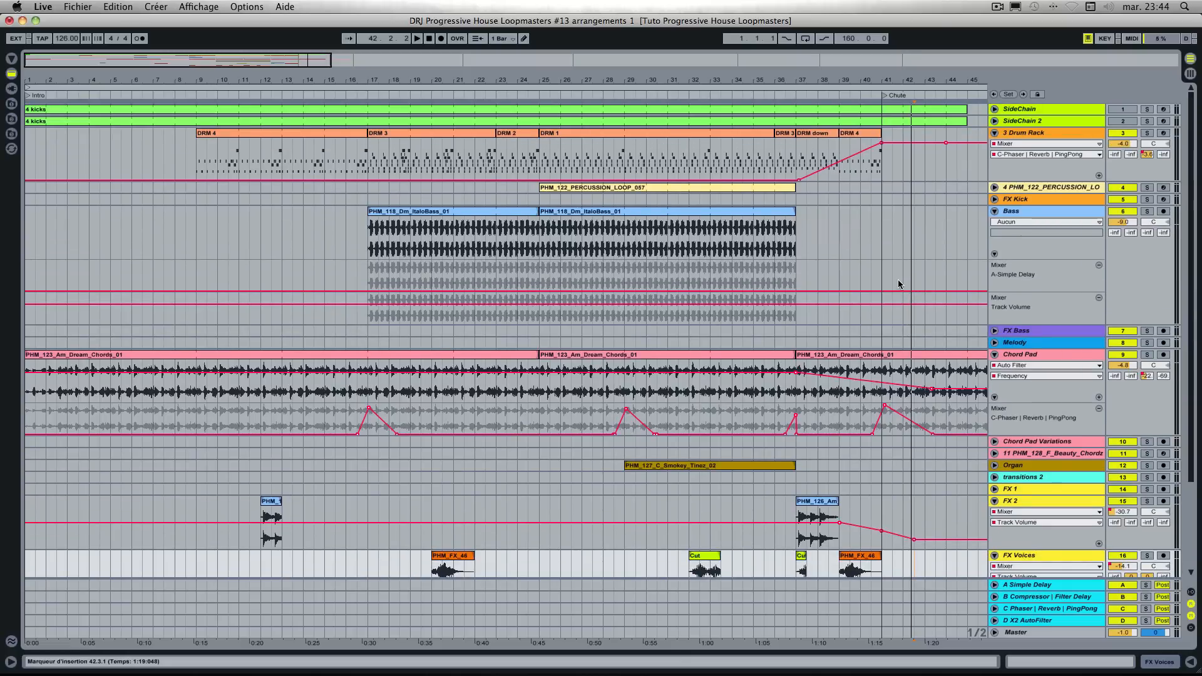
# Step: Play the arrangement from bar 1 past the Chute marker to bar 43, folding the Bass track during playback
pyautogui.click(418, 40)
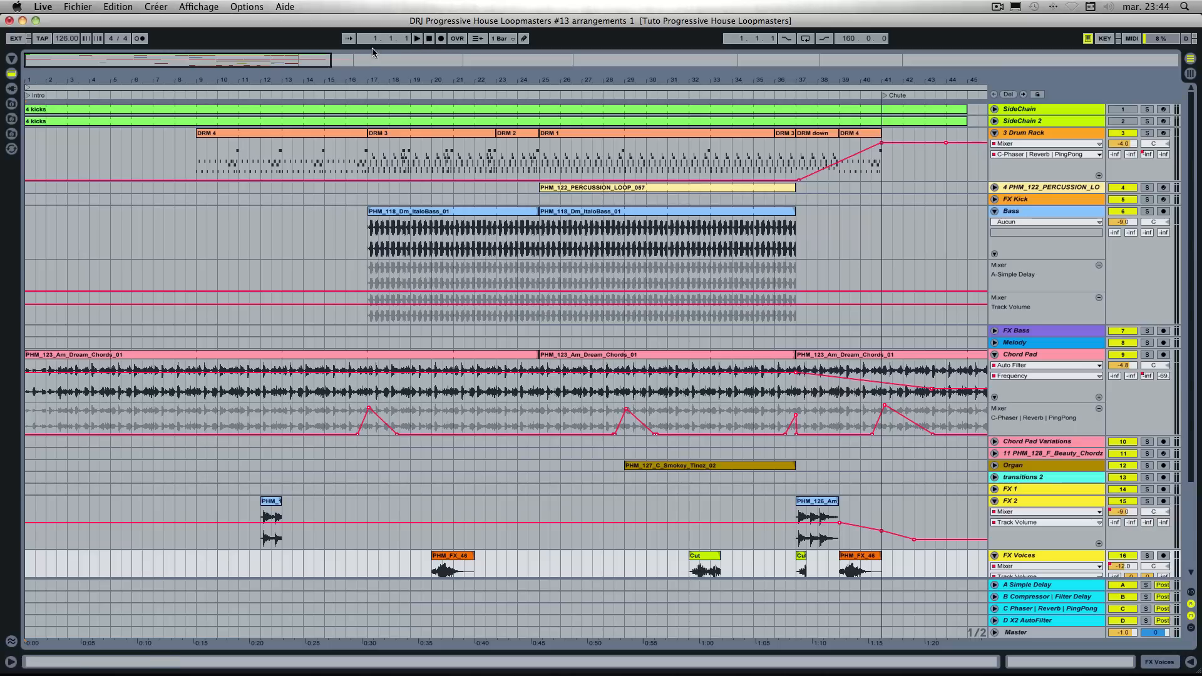
pyautogui.click(418, 40)
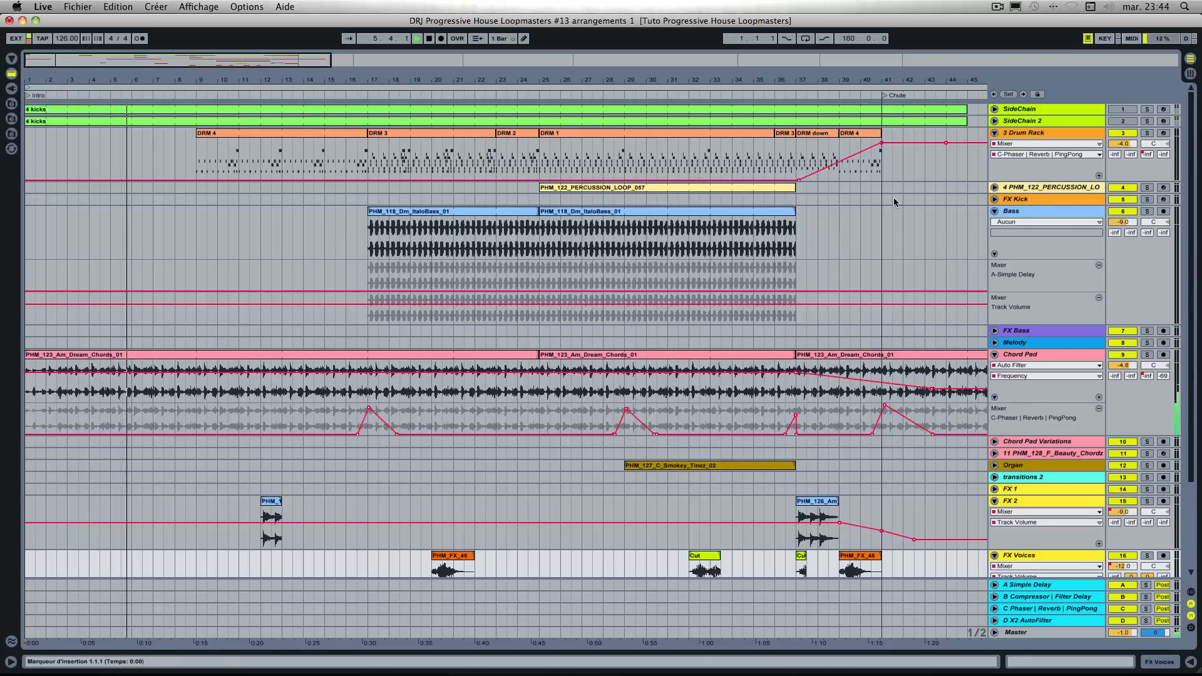
pyautogui.click(995, 212)
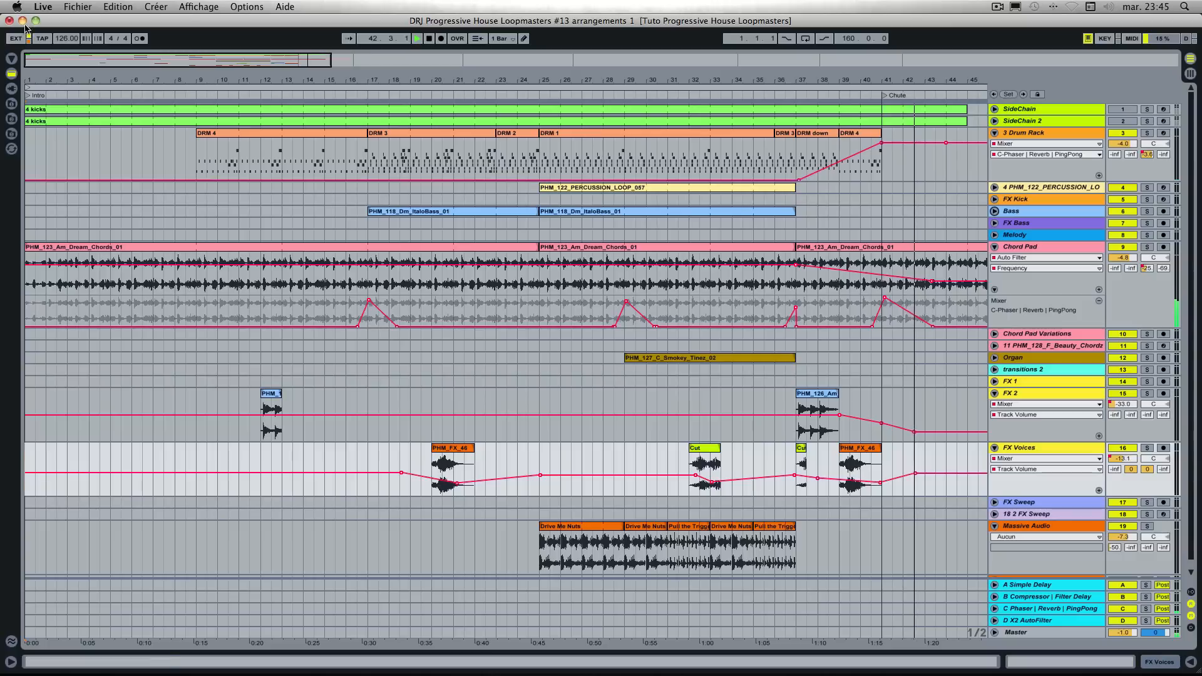
pyautogui.press('space')
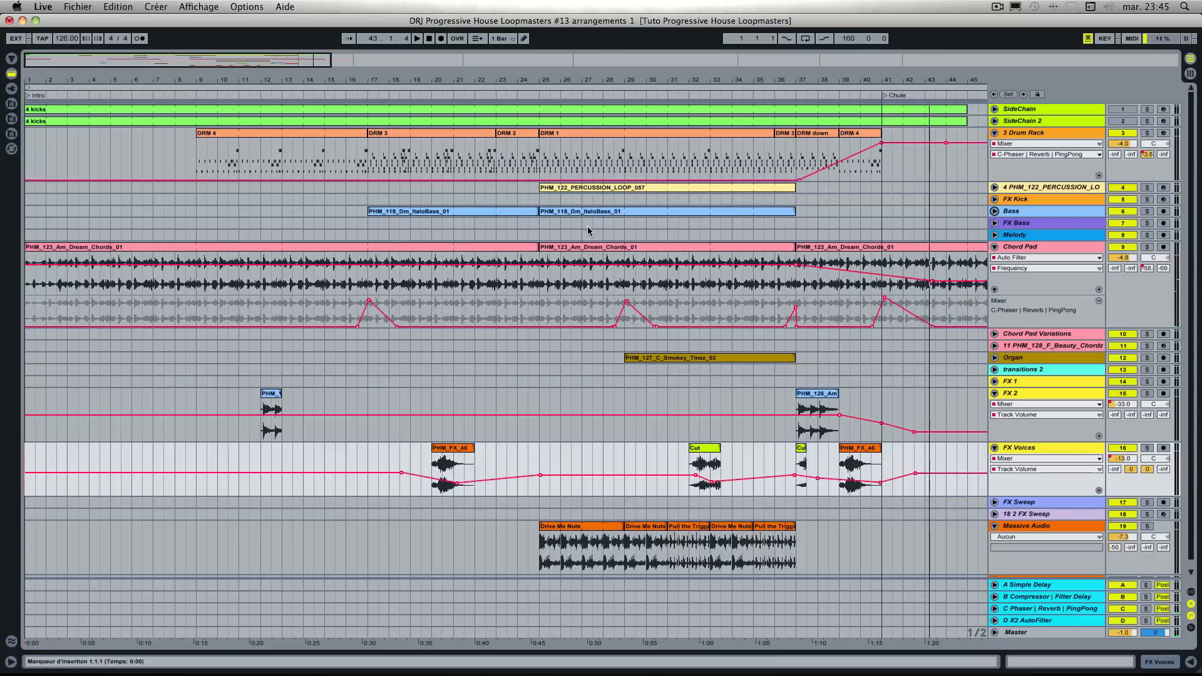
pyautogui.hscroll(6, 660, 235)
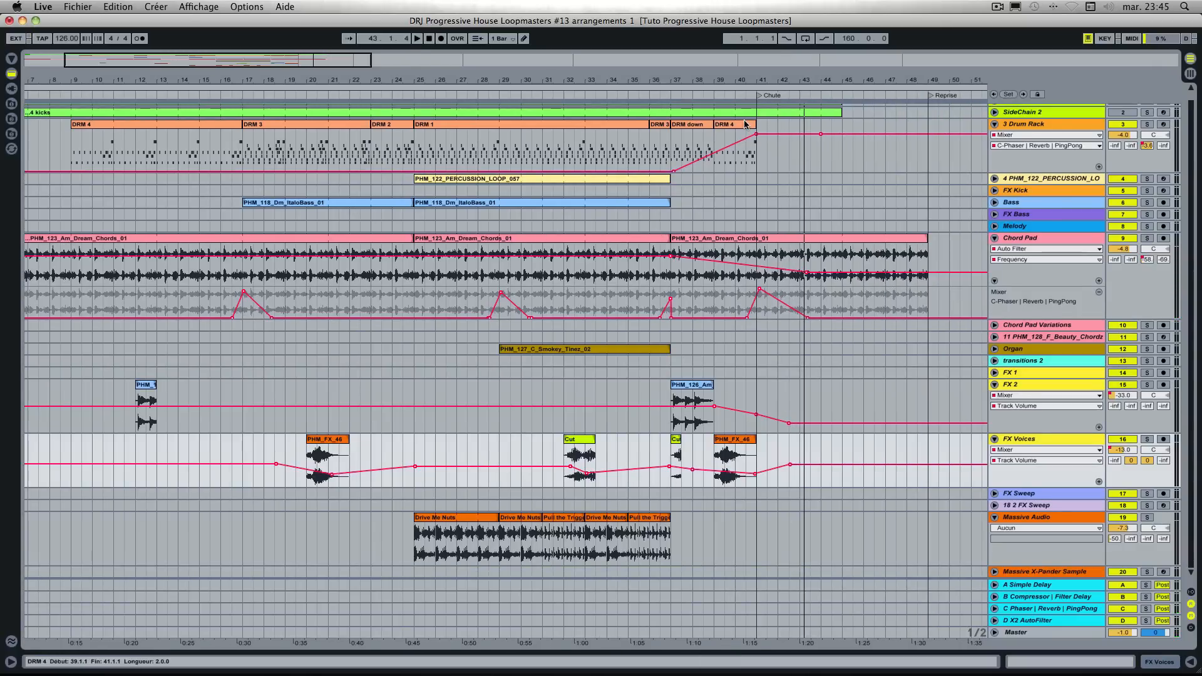
pyautogui.hscroll(-6, 669, 215)
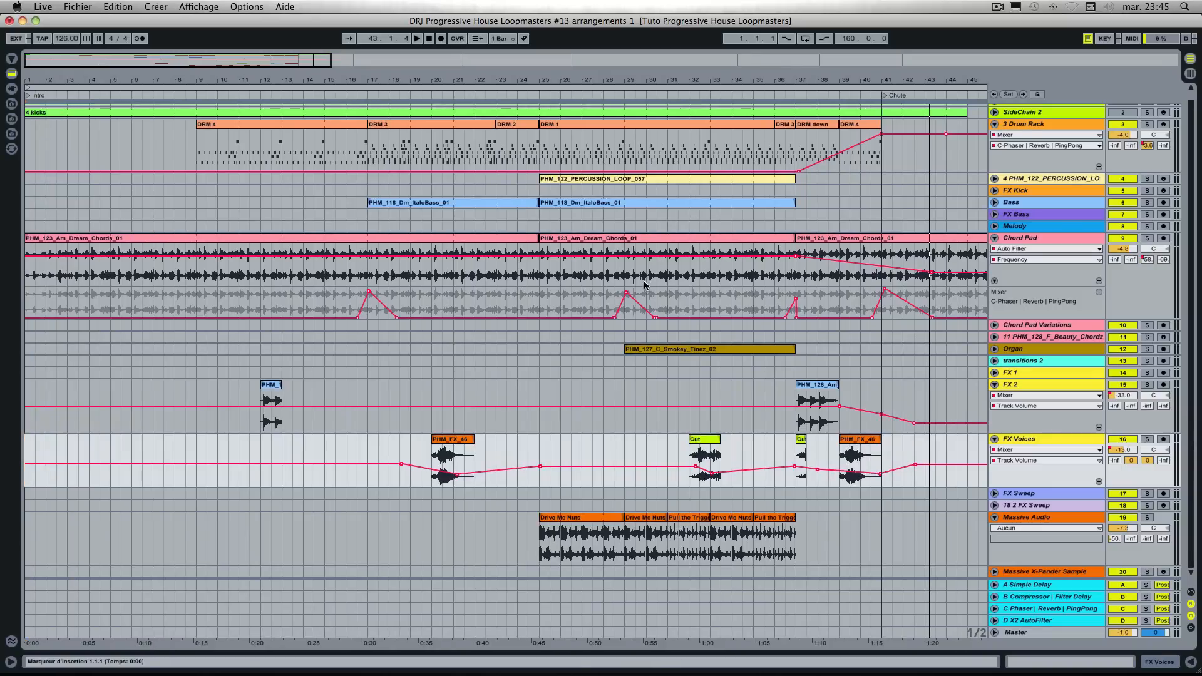